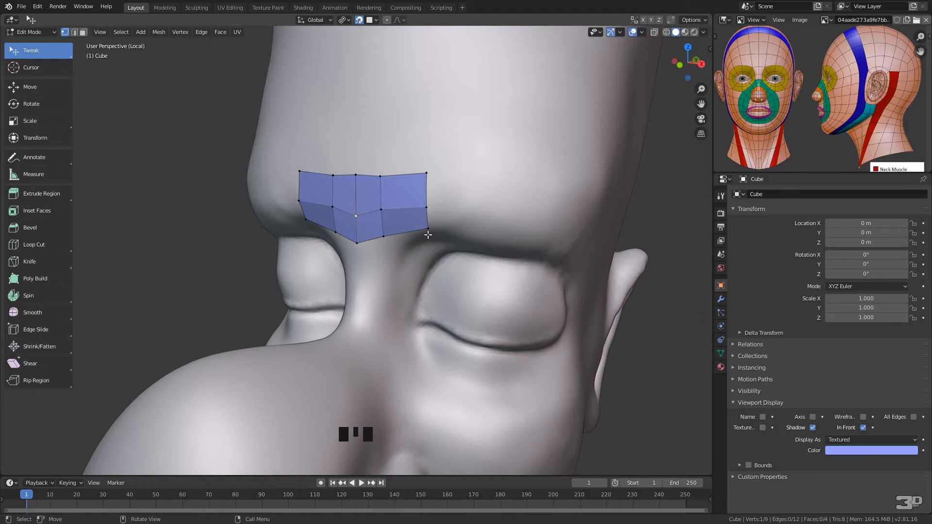
# Reposition the brow patch's middle and lower vertices so its lower edge tapers smoothly toward the top of the nose
pyautogui.moveTo(386, 195); pyautogui.dragTo(370, 225, button='middle')
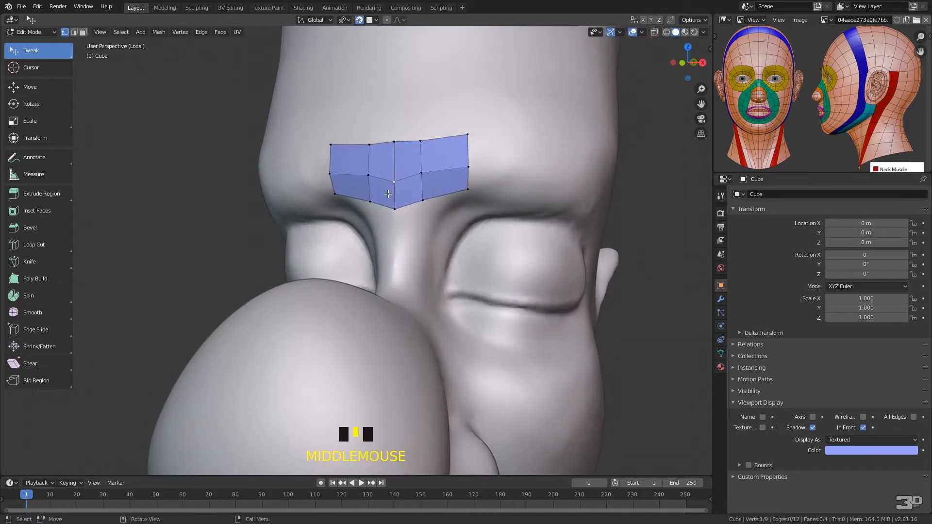
pyautogui.moveTo(395, 181); pyautogui.dragTo(394, 174)
pyautogui.moveTo(425, 143); pyautogui.dragTo(431, 140)
pyautogui.moveTo(422, 172); pyautogui.dragTo(418, 198)
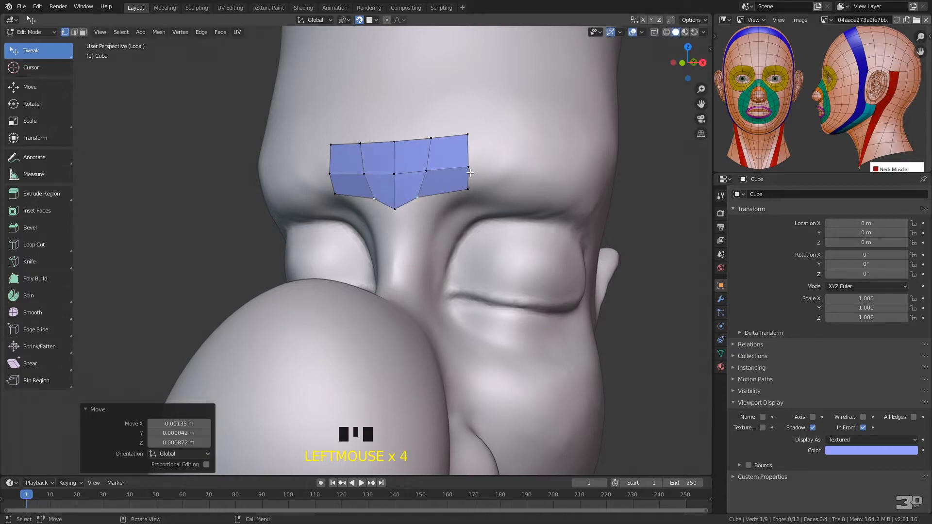
pyautogui.moveTo(470, 168); pyautogui.dragTo(468, 158)
pyautogui.moveTo(467, 193); pyautogui.dragTo(470, 174)
pyautogui.moveTo(395, 207); pyautogui.dragTo(394, 202)
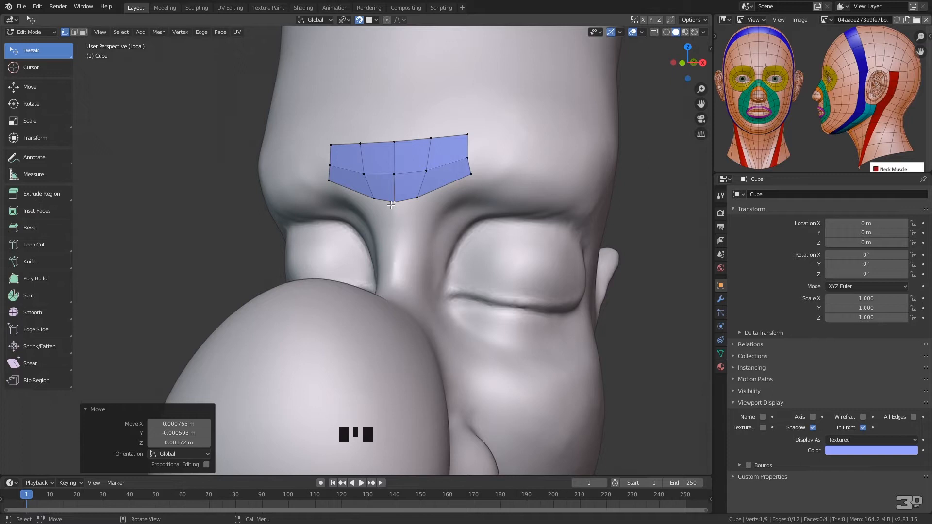
# Extrude the patch's central lower edge three times down the bridge of the nose
pyautogui.keyDown('shift'); pyautogui.click(417, 199); pyautogui.keyUp('shift')
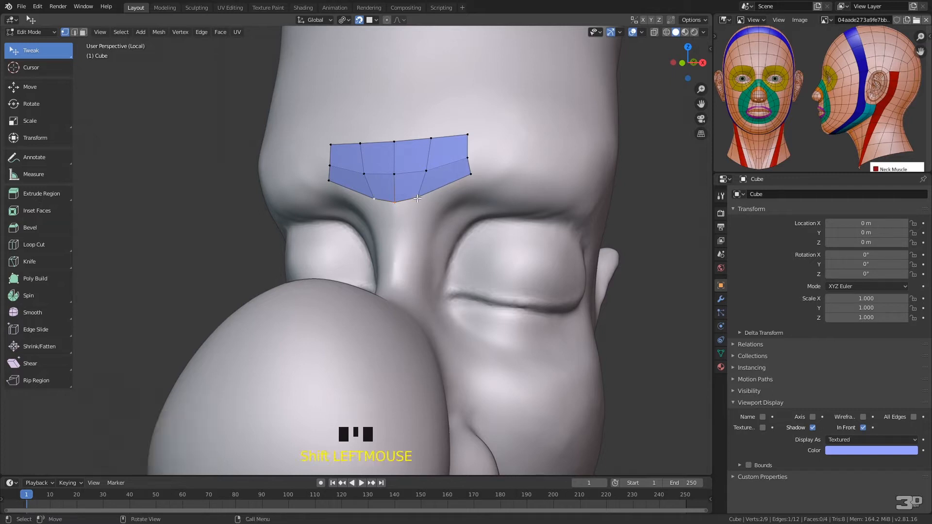
pyautogui.press('e')
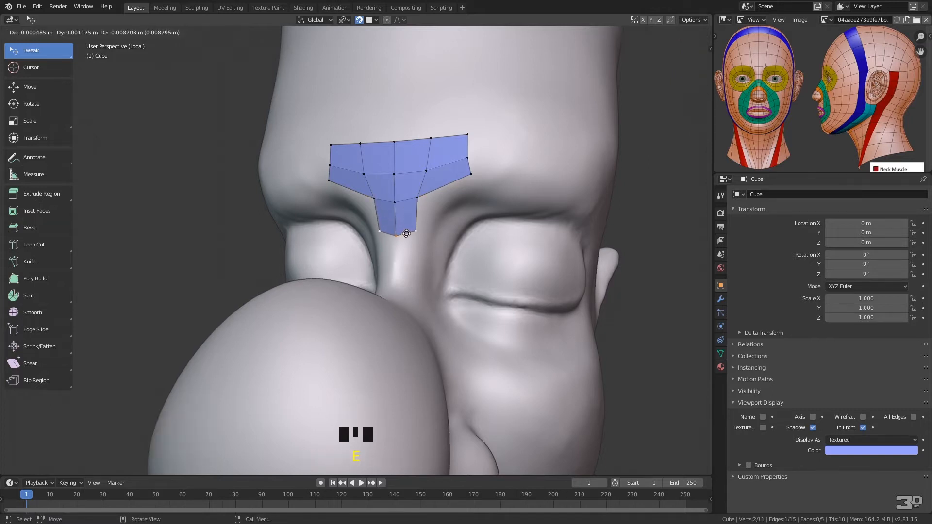
pyautogui.click(406, 231)
pyautogui.press('e')
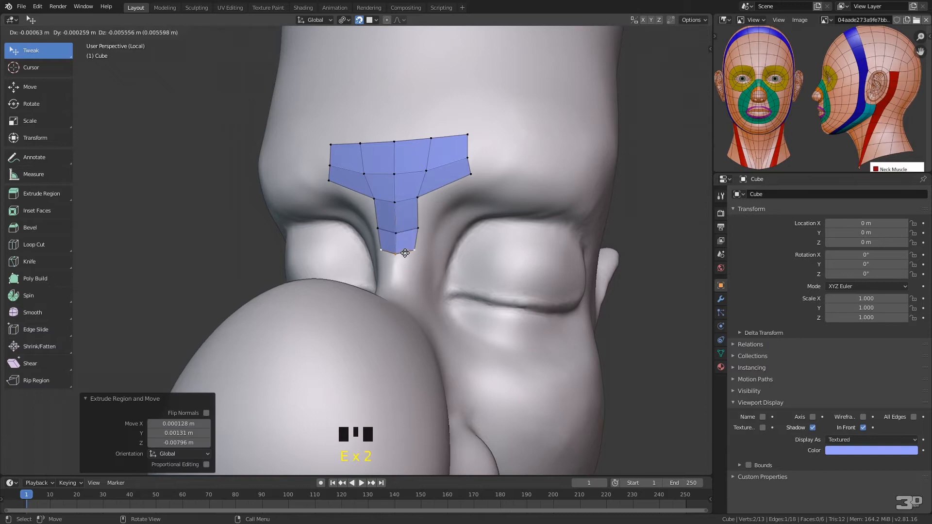
pyautogui.click(408, 261)
pyautogui.press('e')
pyautogui.click(407, 291)
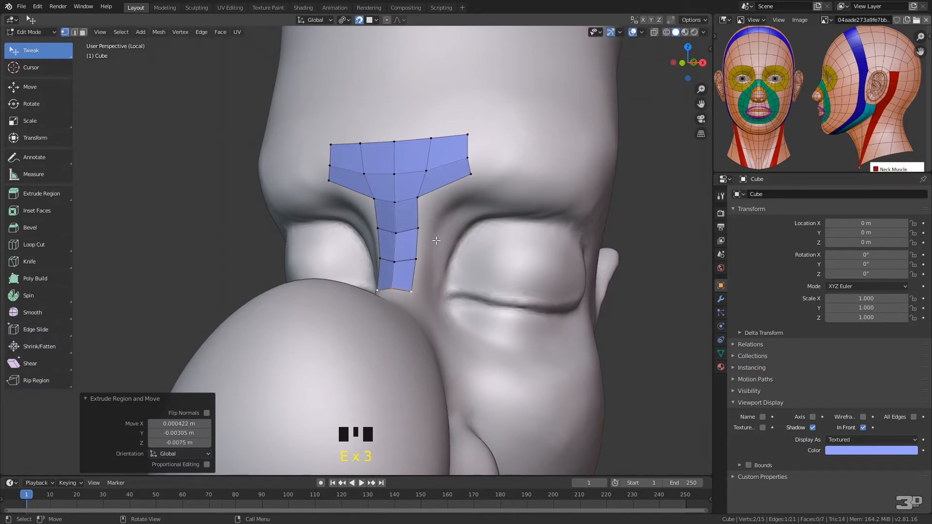
# Extrude the patch's lower edge beside the nose bridge toward the inner brow and adjust the new outer vertex
pyautogui.moveTo(437, 262); pyautogui.dragTo(376, 238, button='middle')
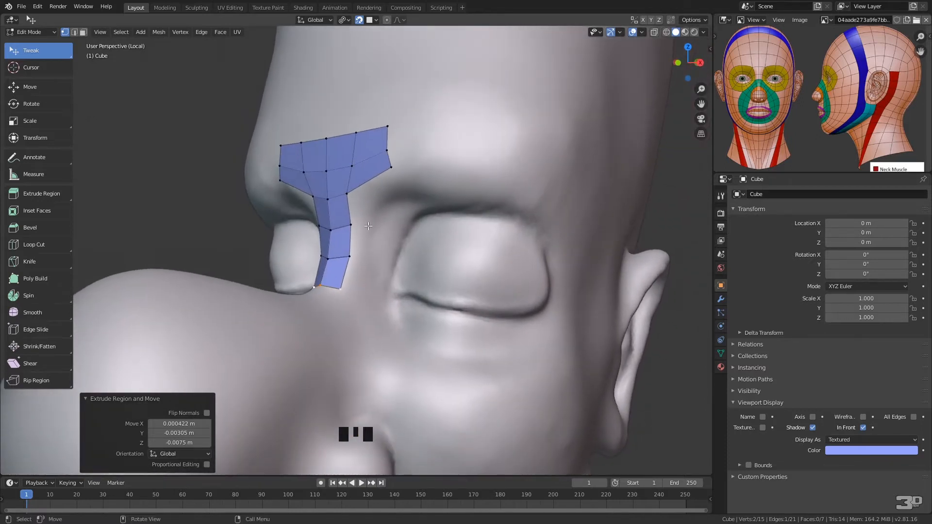
pyautogui.click(346, 195)
pyautogui.keyDown('shift'); pyautogui.click(391, 172); pyautogui.keyUp('shift')
pyautogui.press('e')
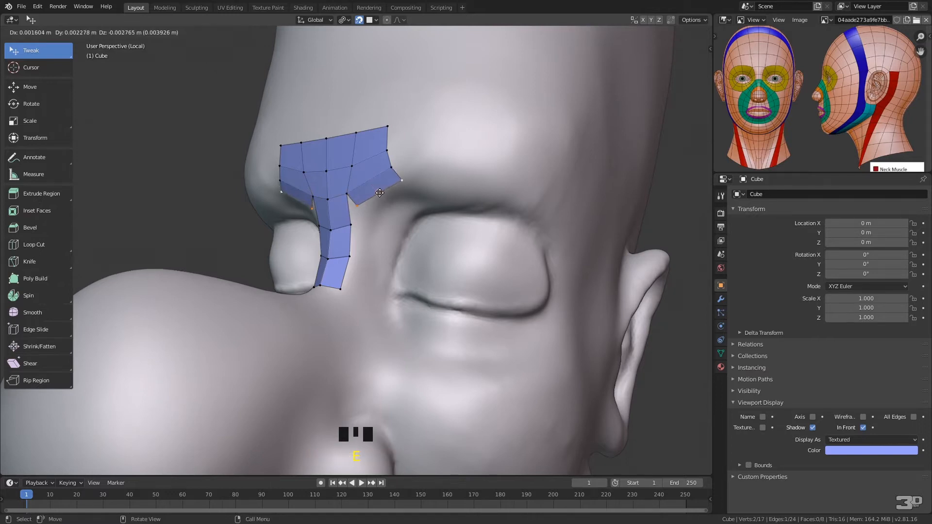
pyautogui.click(404, 186)
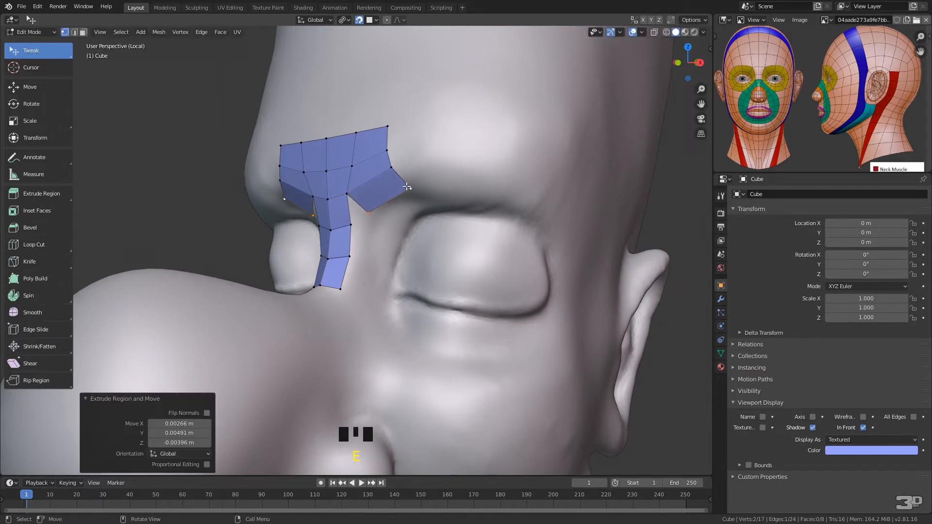
pyautogui.moveTo(412, 188); pyautogui.dragTo(370, 206)
# Fill three faces down the side of the nose bridge, starting from the corner below the inner brow
pyautogui.click(348, 194)
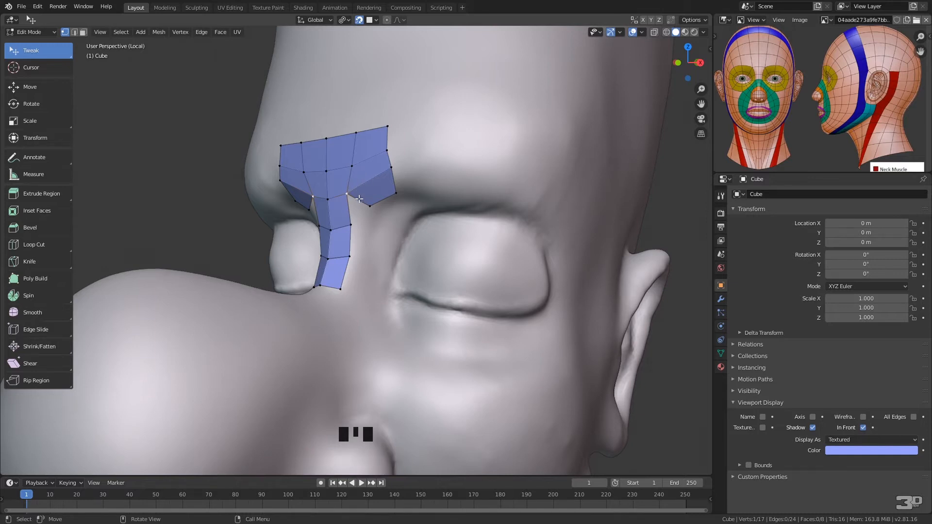
pyautogui.press('f')
pyautogui.click(354, 224)
pyautogui.press('f')
pyautogui.click(354, 255)
pyautogui.press('f')
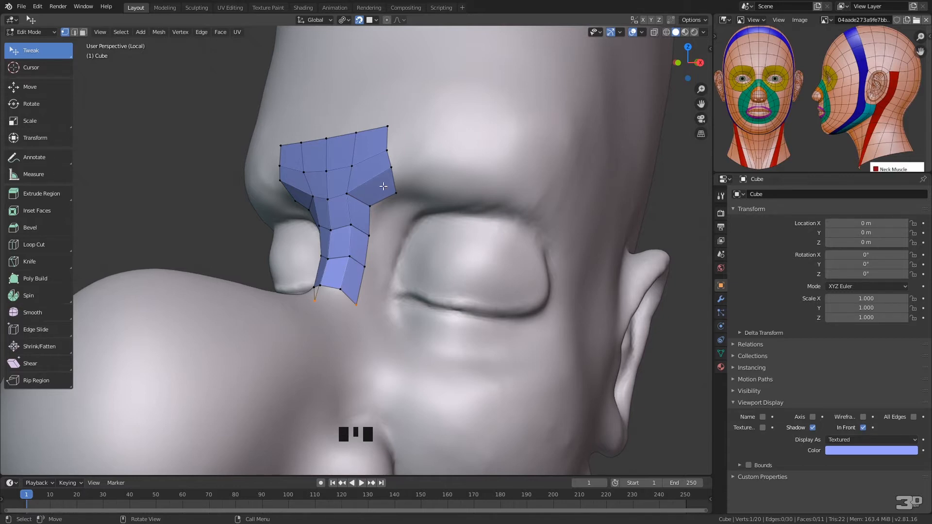
# Extrude the inner brow face's outer edge in three segments along the brow above the eye
pyautogui.click(391, 167)
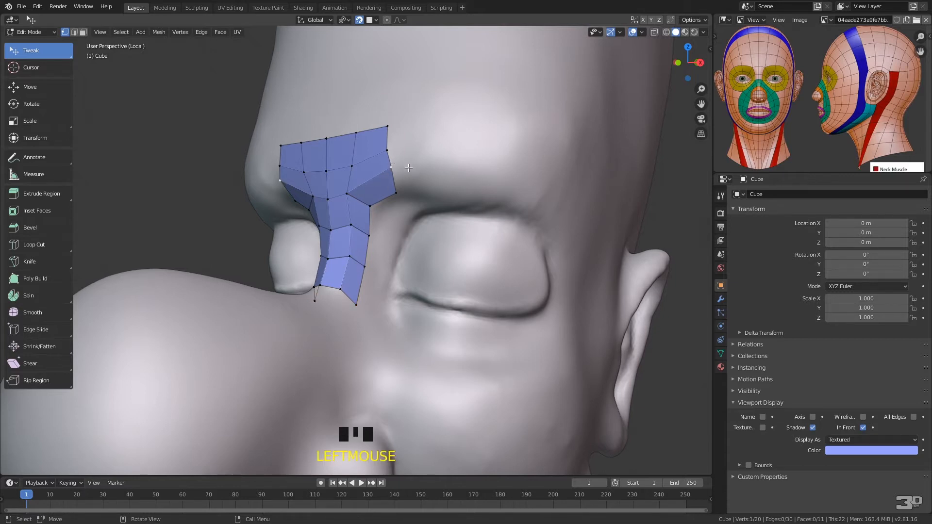
pyautogui.keyDown('shift'); pyautogui.click(396, 193); pyautogui.keyUp('shift')
pyautogui.keyDown('ctrl'); pyautogui.rightClick(438, 175); pyautogui.keyUp('ctrl')
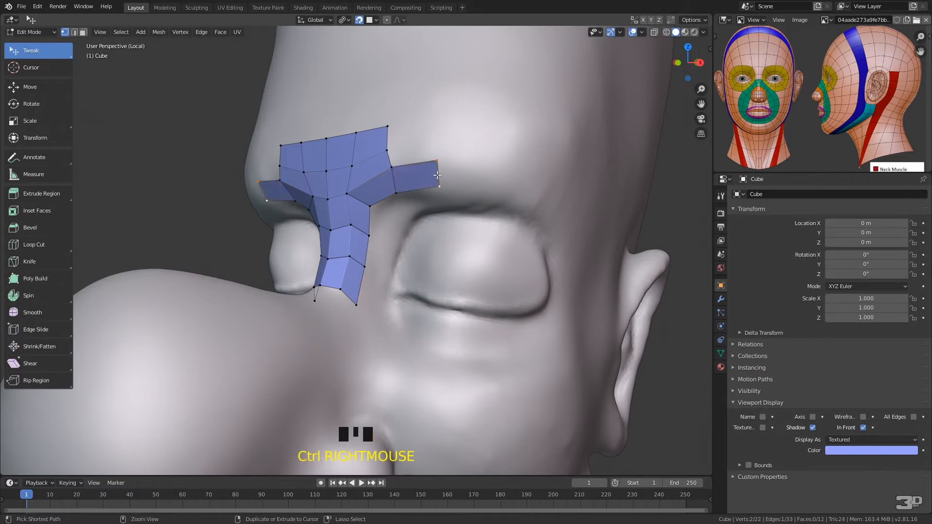
pyautogui.keyDown('ctrl'); pyautogui.rightClick(481, 176); pyautogui.keyUp('ctrl')
pyautogui.keyDown('ctrl'); pyautogui.moveTo(507, 180); pyautogui.dragTo(517, 182, button='right'); pyautogui.keyUp('ctrl')
pyautogui.keyDown('ctrl'); pyautogui.rightClick(506, 184); pyautogui.keyUp('ctrl')
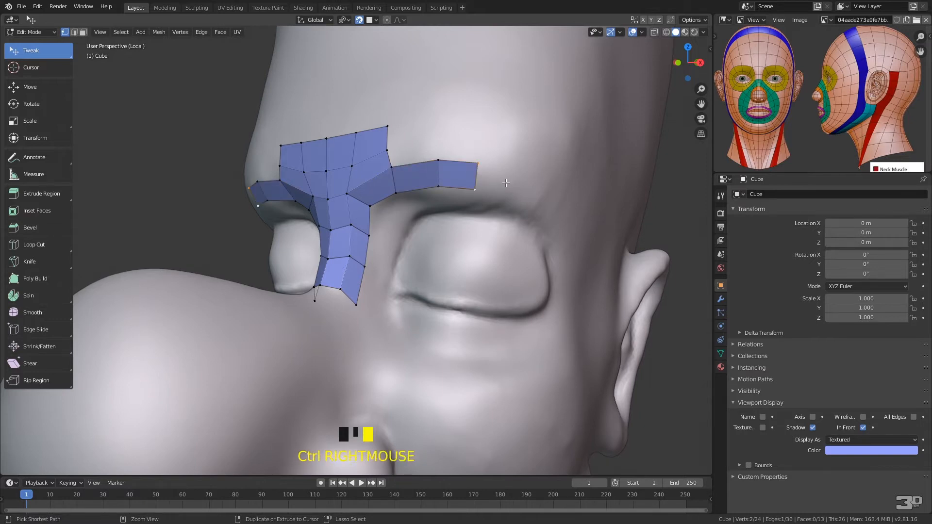
# Continue extruding the brow strip in five segments down around the outer corner of the eye
pyautogui.keyDown('ctrl'); pyautogui.rightClick(539, 198); pyautogui.keyUp('ctrl')
pyautogui.keyDown('ctrl'); pyautogui.click(559, 227); pyautogui.keyUp('ctrl')
pyautogui.keyDown('ctrl'); pyautogui.rightClick(557, 227); pyautogui.keyUp('ctrl')
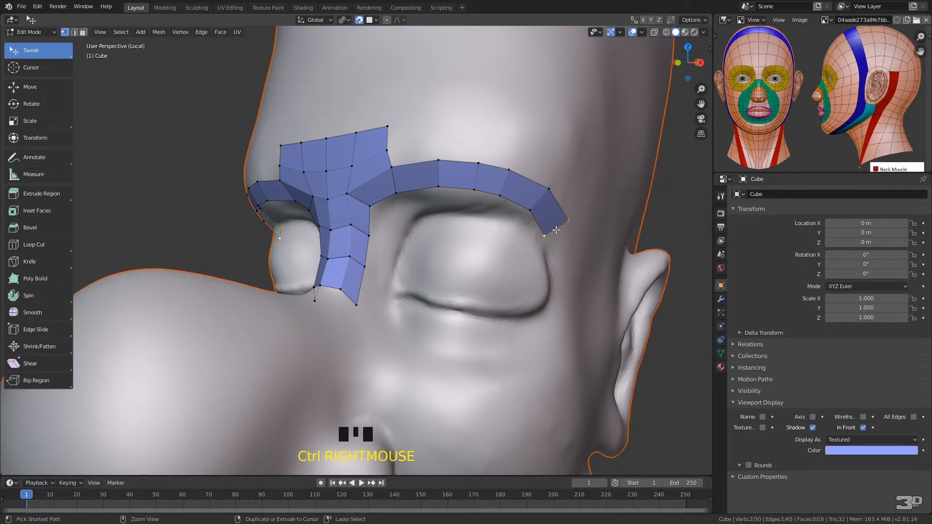
pyautogui.keyDown('ctrl'); pyautogui.rightClick(568, 259); pyautogui.keyUp('ctrl')
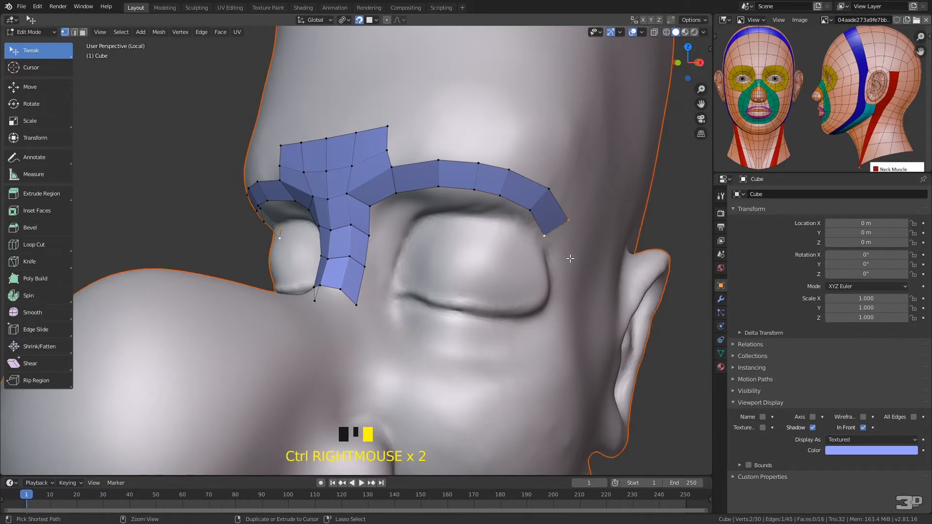
pyautogui.keyDown('ctrl'); pyautogui.rightClick(567, 297); pyautogui.keyUp('ctrl')
pyautogui.keyDown('ctrl'); pyautogui.rightClick(556, 325); pyautogui.keyUp('ctrl')
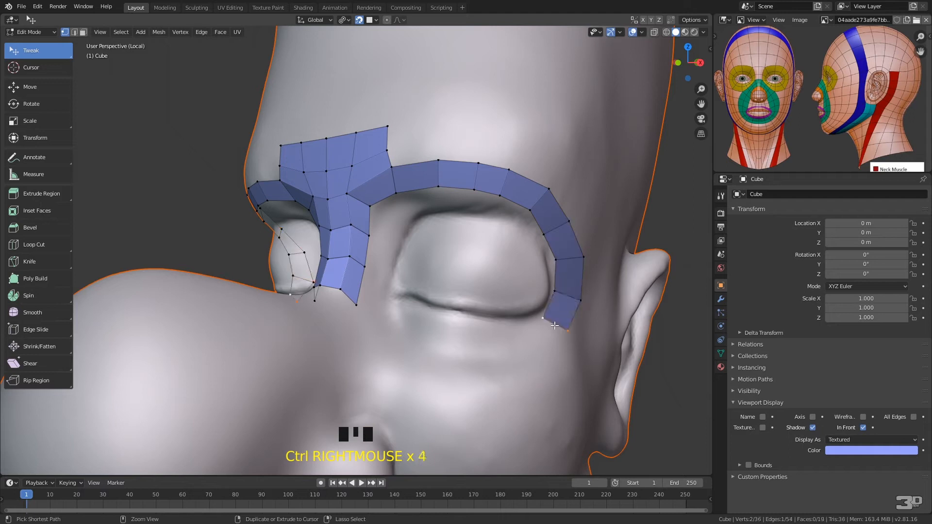
# Extrude the strip in five more segments beneath the eye toward the nose
pyautogui.keyDown('ctrl'); pyautogui.rightClick(521, 336); pyautogui.keyUp('ctrl')
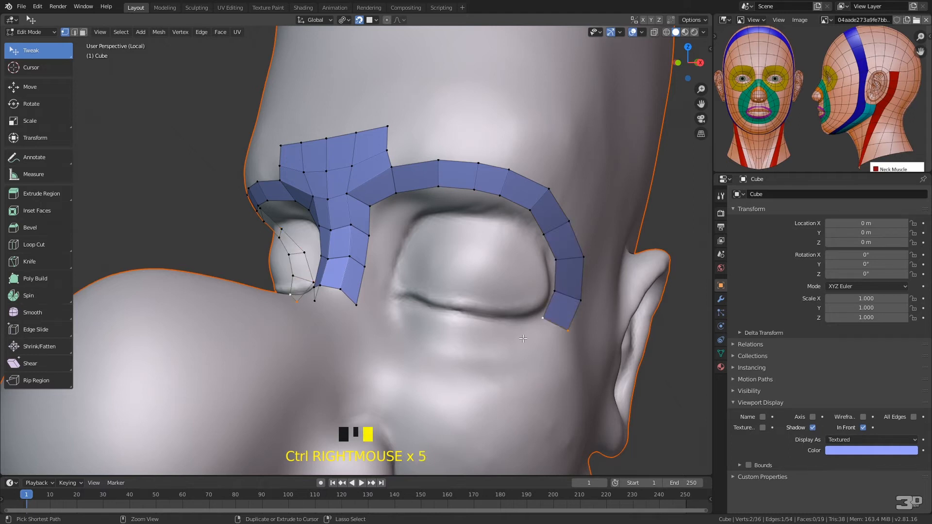
pyautogui.keyDown('ctrl'); pyautogui.rightClick(487, 334); pyautogui.keyUp('ctrl')
pyautogui.keyDown('ctrl'); pyautogui.rightClick(448, 332); pyautogui.keyUp('ctrl')
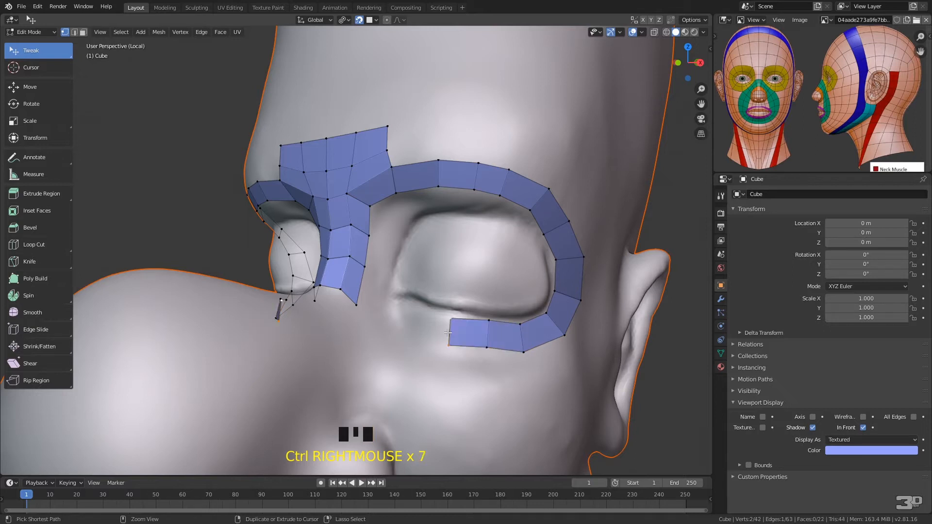
pyautogui.keyDown('ctrl'); pyautogui.rightClick(417, 325); pyautogui.keyUp('ctrl')
pyautogui.keyDown('ctrl'); pyautogui.rightClick(389, 322); pyautogui.keyUp('ctrl')
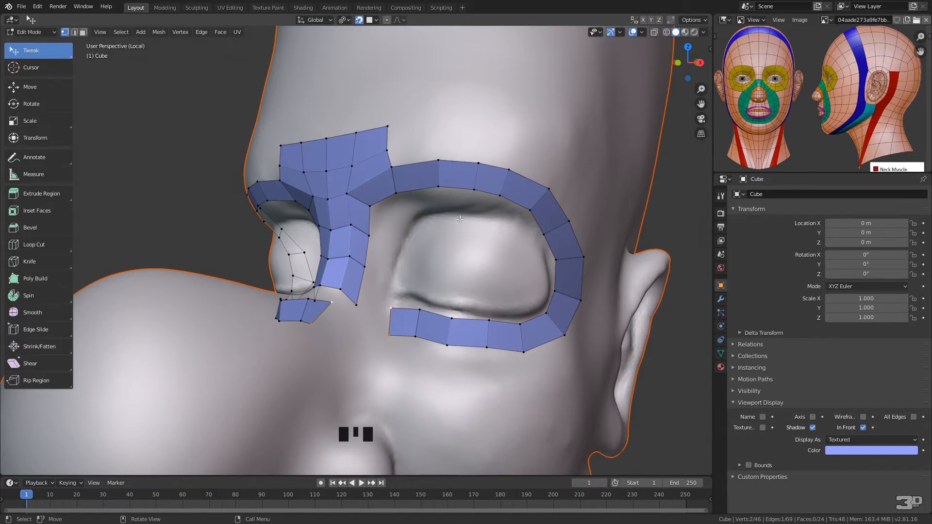
# Raise the nose-side strip's lowest vertex and extrude the strip's lower edge toward the inner end of the under-eye strip
pyautogui.click(362, 300)
pyautogui.moveTo(362, 299); pyautogui.dragTo(384, 277)
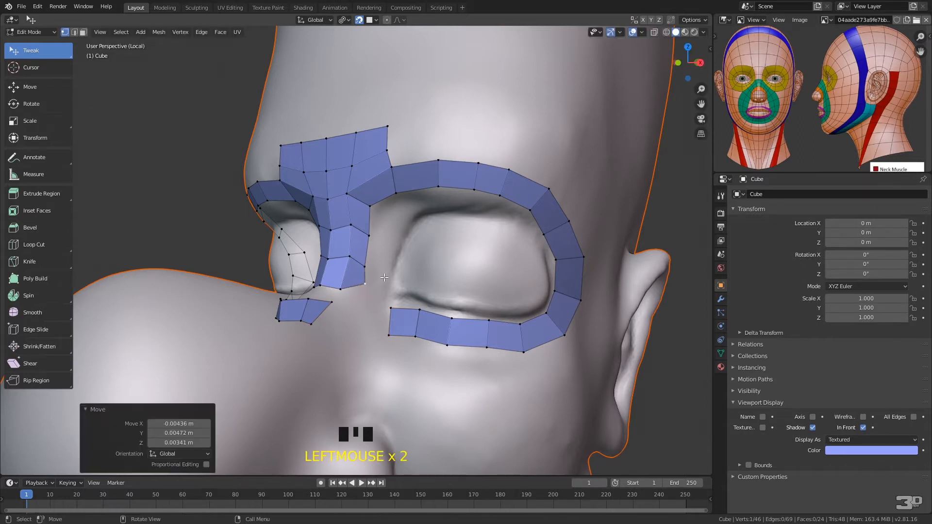
pyautogui.click(342, 286)
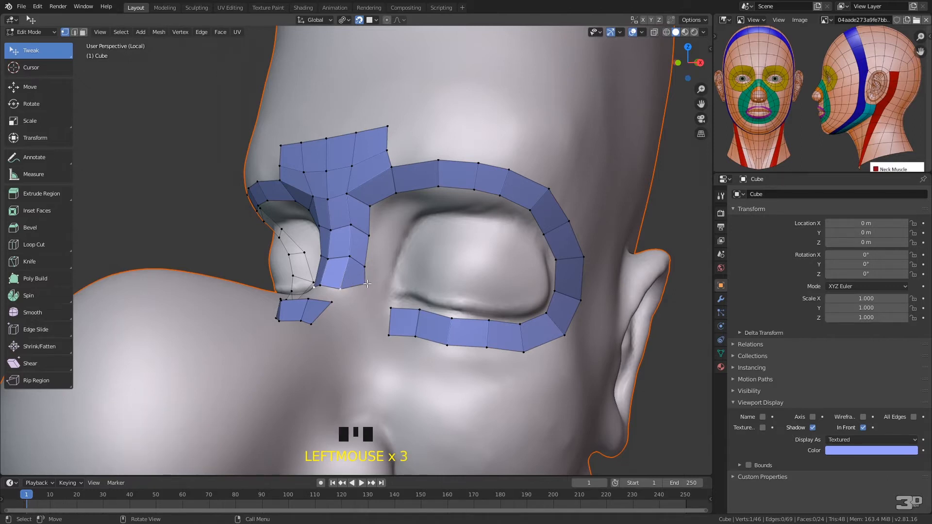
pyautogui.keyDown('shift'); pyautogui.click(367, 286); pyautogui.keyUp('shift')
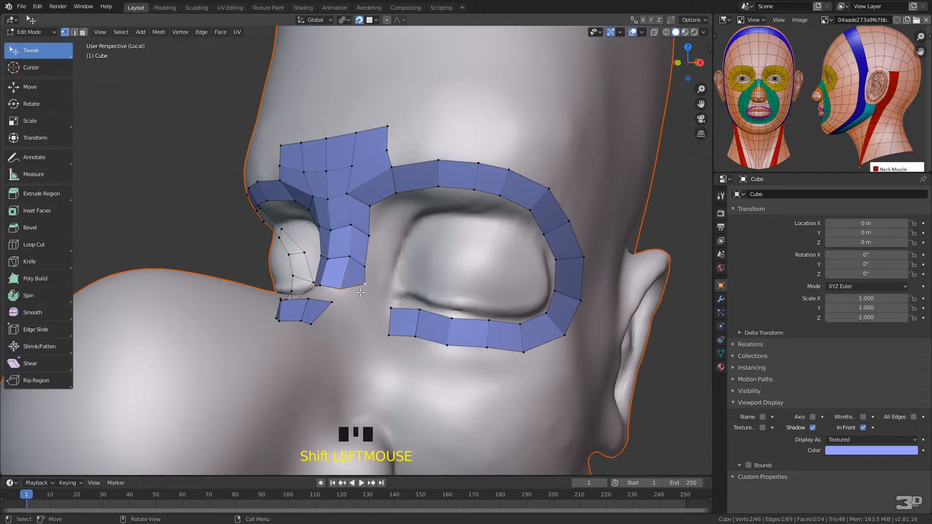
pyautogui.press('e')
pyautogui.click(355, 311)
pyautogui.moveTo(355, 311); pyautogui.dragTo(358, 324)
# Close the eye loop by filling the gap between the nose-side strip and the under-eye strip with a face
pyautogui.click(378, 306)
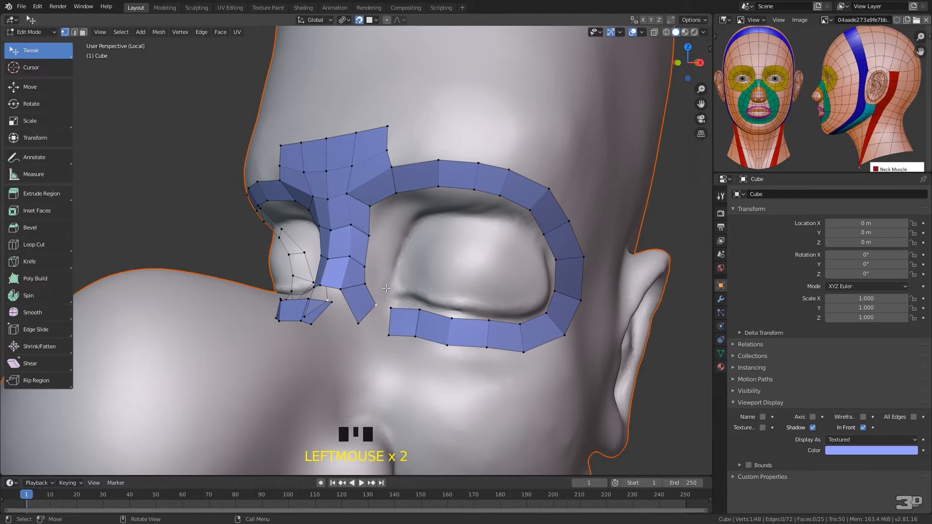
pyautogui.moveTo(381, 297)
pyautogui.keyDown('ctrl'); pyautogui.mouseDown(button='right')
pyautogui.moveTo(351, 334)
pyautogui.moveTo(397, 329)
pyautogui.moveTo(396, 298)
pyautogui.mouseUp(button='right'); pyautogui.keyUp('ctrl')
pyautogui.press('f')
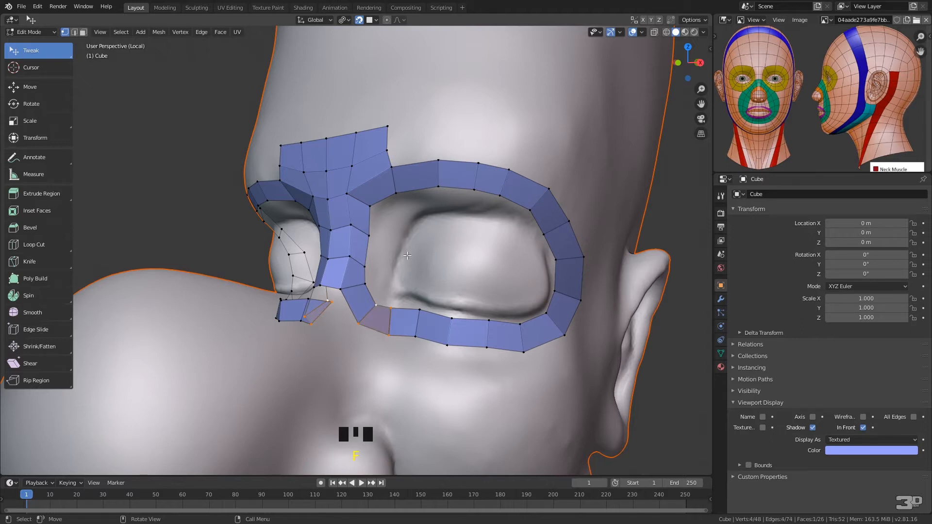
# Reposition the under-eye strip's vertices slightly lower to even out the faces and round the lower part of the eye loop
pyautogui.moveTo(392, 335); pyautogui.dragTo(388, 342)
pyautogui.moveTo(391, 308); pyautogui.dragTo(416, 345)
pyautogui.click(419, 311)
pyautogui.moveTo(419, 311); pyautogui.dragTo(456, 354)
pyautogui.moveTo(452, 319); pyautogui.dragTo(492, 357)
pyautogui.moveTo(488, 321); pyautogui.dragTo(531, 360)
pyautogui.click(565, 337)
pyautogui.moveTo(567, 336); pyautogui.dragTo(527, 336)
pyautogui.click(494, 339)
pyautogui.click(494, 336)
pyautogui.click(493, 335)
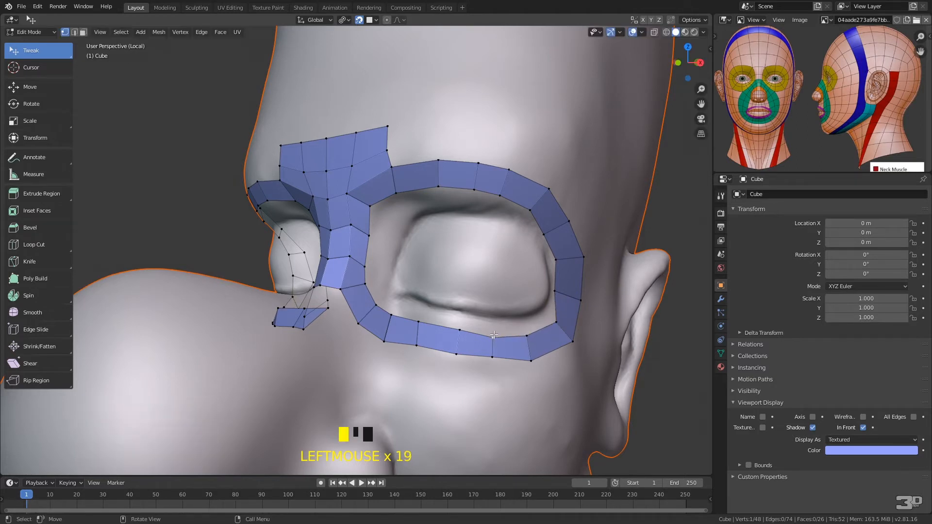
# Move the eye loop's outer vertices outward along the temple and brow to widen the loop
pyautogui.moveTo(581, 301)
pyautogui.mouseDown()
pyautogui.moveTo(589, 306)
pyautogui.moveTo(564, 292)
pyautogui.mouseUp()
pyautogui.moveTo(583, 257); pyautogui.dragTo(589, 251)
pyautogui.click(559, 260)
pyautogui.moveTo(569, 221); pyautogui.dragTo(575, 211)
pyautogui.moveTo(547, 184); pyautogui.dragTo(478, 155)
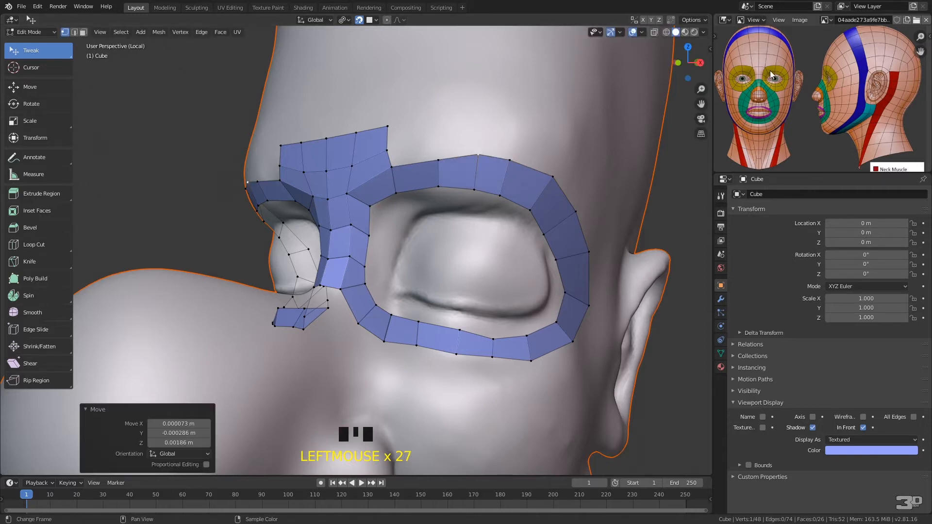
# Adjust the eye loop's vertices along the brow and outer corner to even out the strip's width and spacing
pyautogui.moveTo(500, 195); pyautogui.dragTo(472, 183)
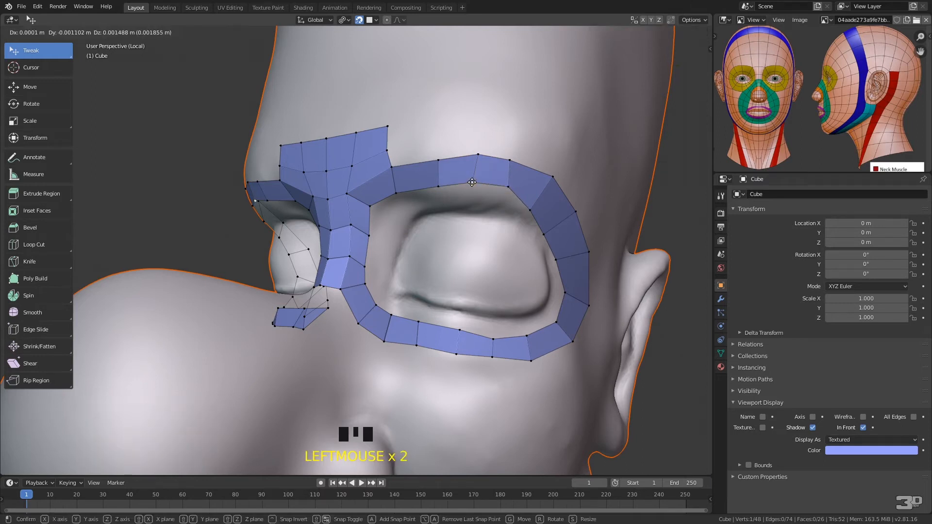
pyautogui.moveTo(429, 161); pyautogui.dragTo(428, 158)
pyautogui.click(438, 186)
pyautogui.moveTo(535, 207); pyautogui.dragTo(586, 206)
pyautogui.moveTo(544, 235); pyautogui.dragTo(576, 263)
pyautogui.moveTo(589, 306)
pyautogui.mouseDown()
pyautogui.moveTo(598, 304)
pyautogui.moveTo(574, 298)
pyautogui.mouseUp()
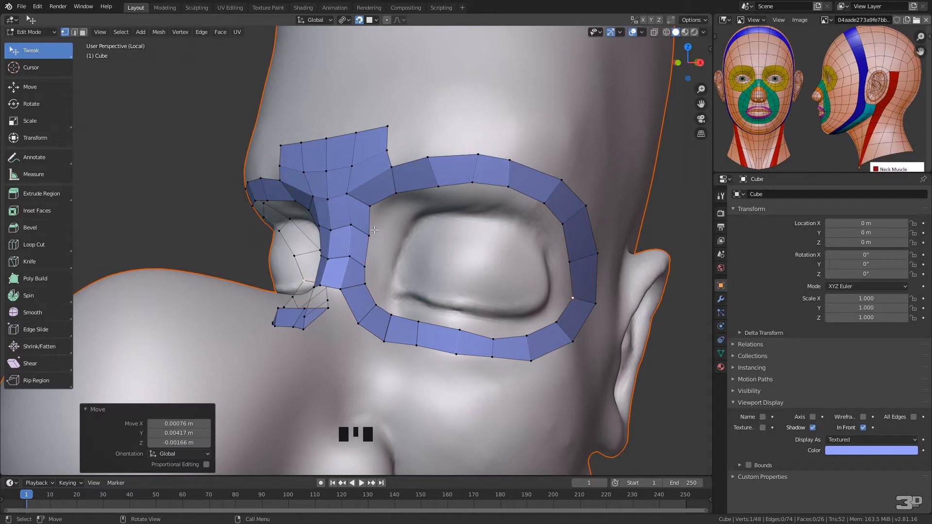
# Extrude the loop's inner edge beside the nose bridge toward the eye and adjust the new face's lower vertex
pyautogui.moveTo(378, 224)
pyautogui.keyDown('ctrl'); pyautogui.mouseDown(button='right')
pyautogui.moveTo(360, 275)
pyautogui.moveTo(376, 241)
pyautogui.mouseUp(button='right'); pyautogui.keyUp('ctrl')
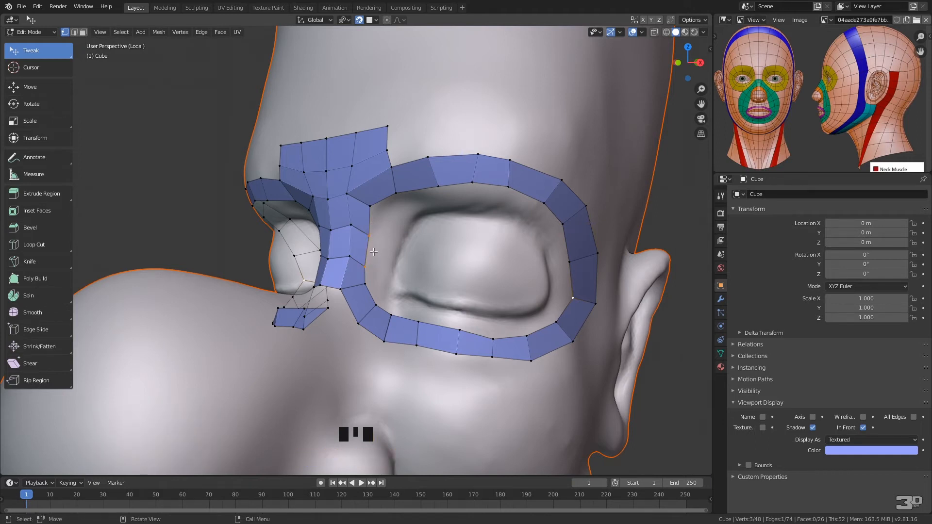
pyautogui.press('e')
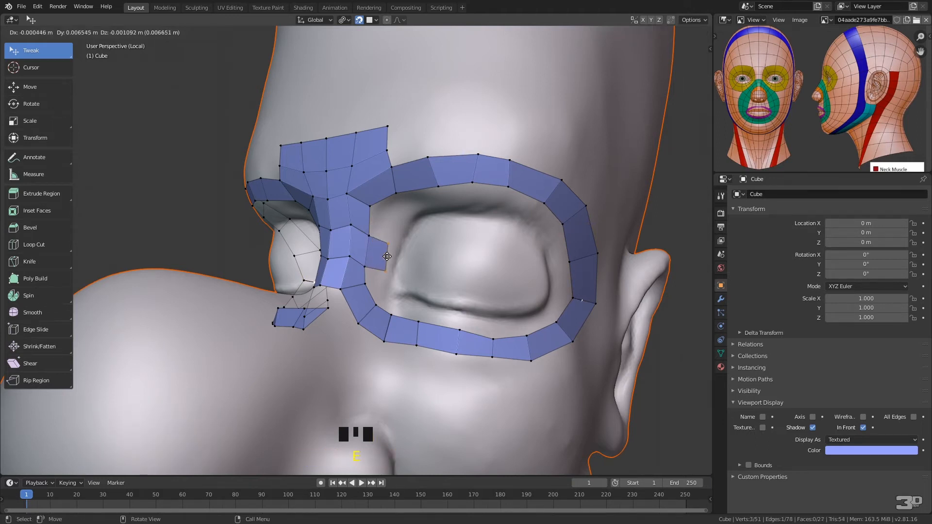
pyautogui.click(385, 262)
pyautogui.click(384, 267)
pyautogui.moveTo(384, 267); pyautogui.dragTo(380, 262)
pyautogui.click(369, 236)
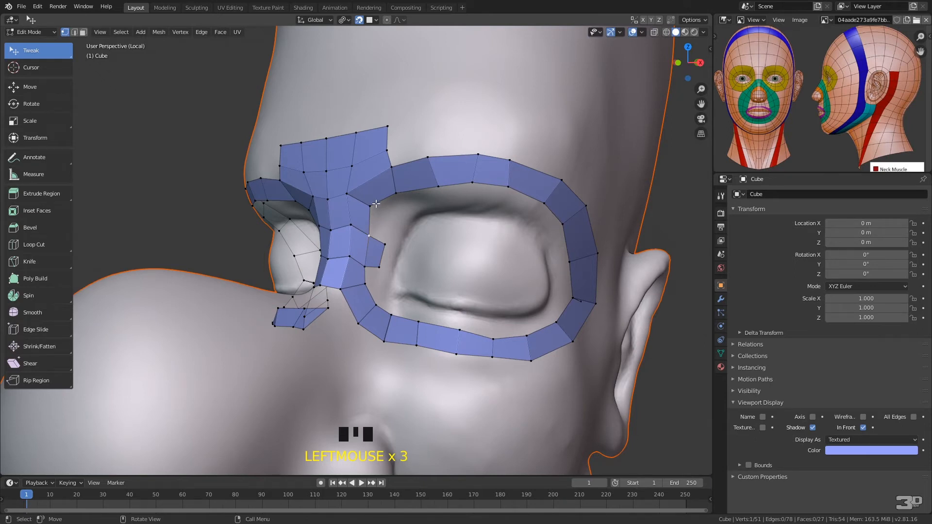
pyautogui.press('f')
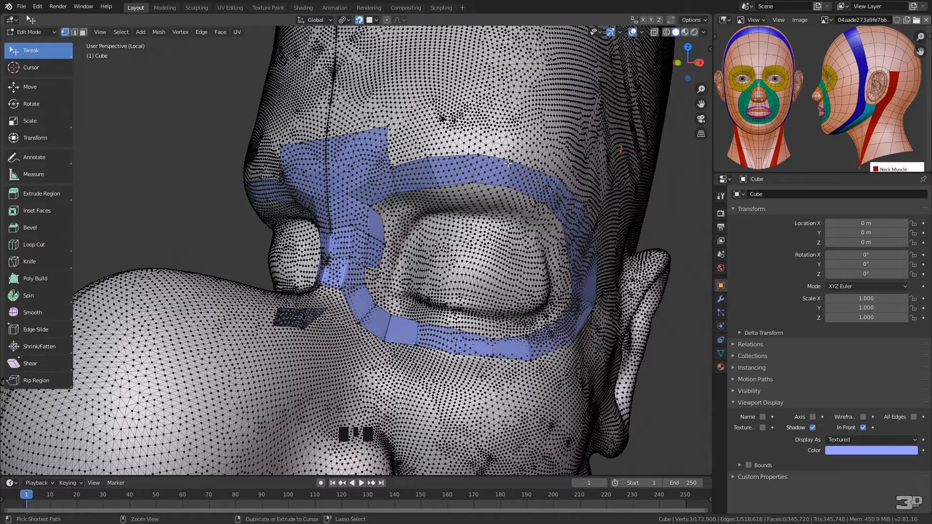
pyautogui.hotkey('ctrl', 'z')
# Fill a face directly above the newly extruded face along the inner side of the eye loop
pyautogui.click(374, 232)
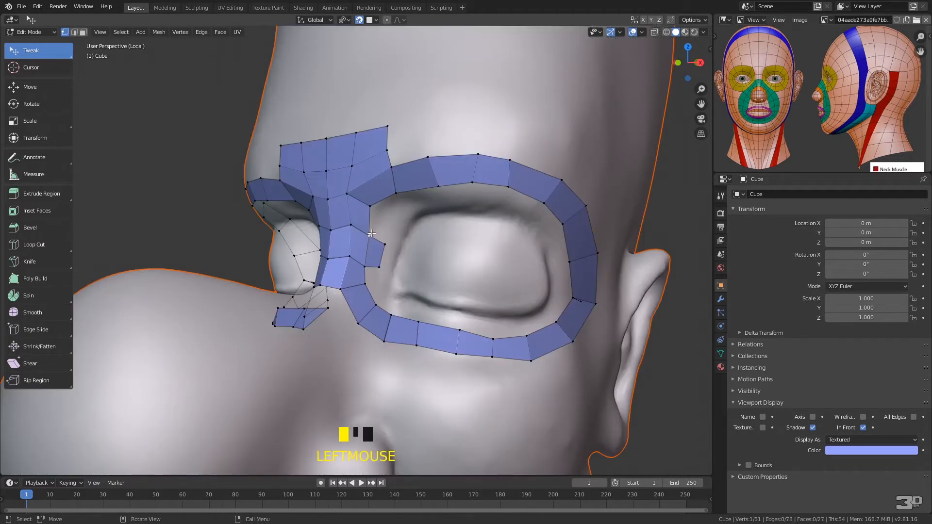
pyautogui.moveTo(370, 236); pyautogui.dragTo(383, 224)
pyautogui.press('f')
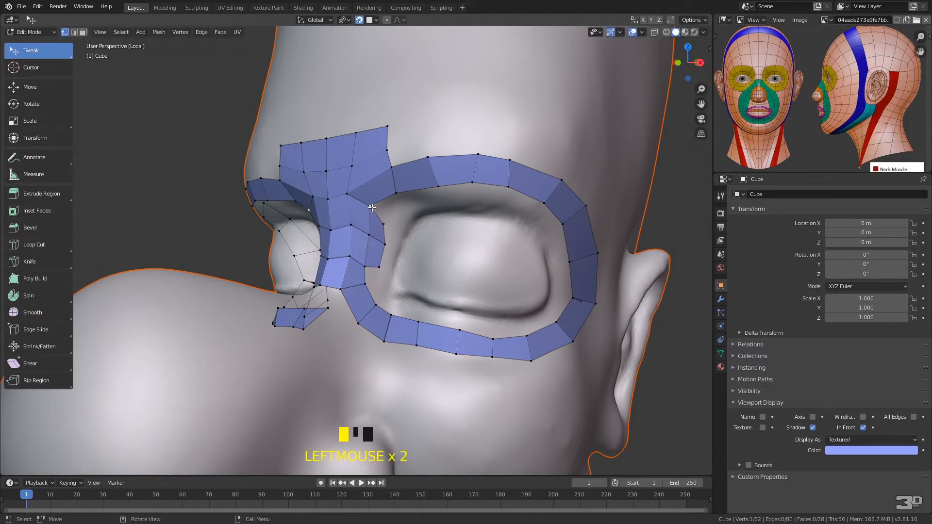
# Fill a second row of faces along the inside of the eye loop, from the nose bridge across the brow toward the outer corner
pyautogui.click(371, 207)
pyautogui.press('f')
pyautogui.click(397, 193)
pyautogui.press('f')
pyautogui.click(438, 187)
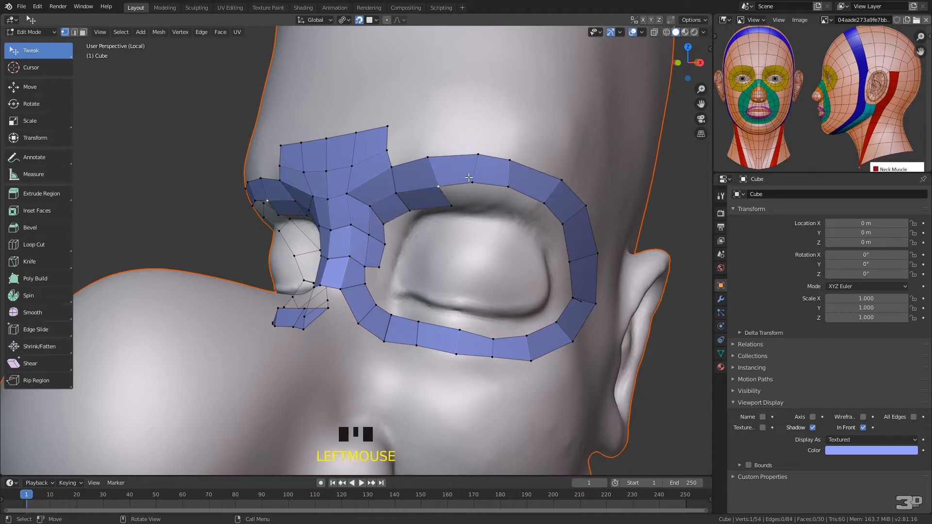
pyautogui.press('f')
pyautogui.click(473, 182)
pyautogui.press('f')
pyautogui.click(508, 187)
pyautogui.press('f')
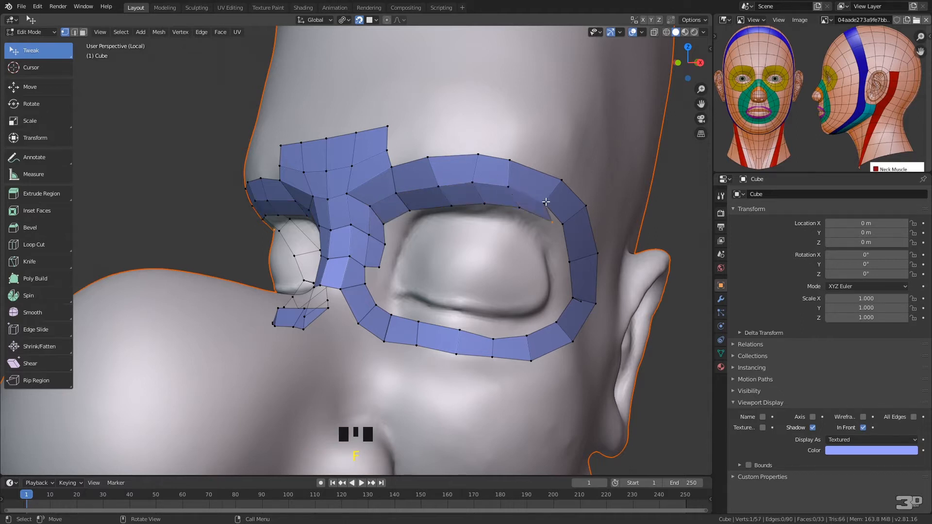
# Adjust the new inner row's vertices near the eye's inner corner and reposition the loop's inner brow vertices
pyautogui.moveTo(414, 210); pyautogui.dragTo(403, 210)
pyautogui.moveTo(379, 245); pyautogui.dragTo(379, 246)
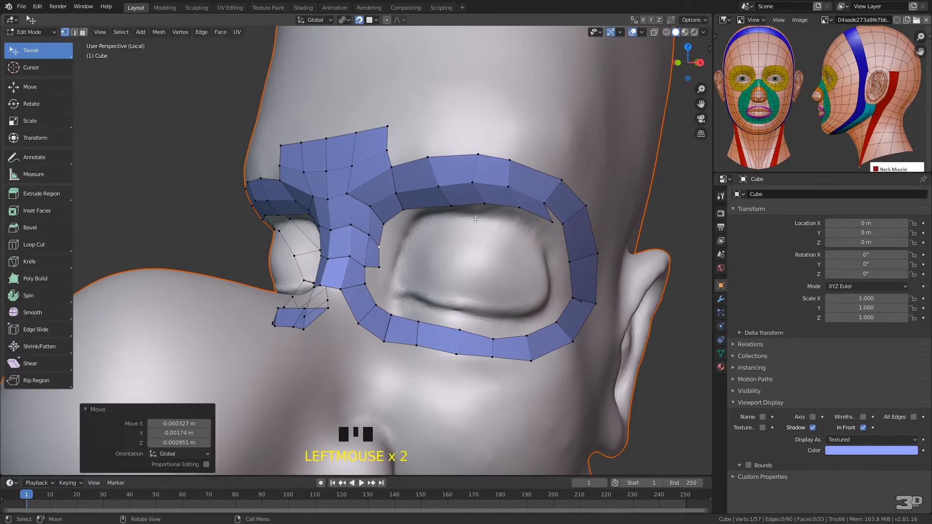
pyautogui.click(392, 166)
pyautogui.moveTo(428, 158)
pyautogui.mouseDown()
pyautogui.moveTo(442, 181)
pyautogui.moveTo(439, 172)
pyautogui.mouseUp()
# Enable Proportional Editing and pull the eye loop's upper outer vertices outward along the brow and temple
pyautogui.click(388, 20)
pyautogui.click(509, 179)
pyautogui.moveTo(518, 164); pyautogui.dragTo(520, 161)
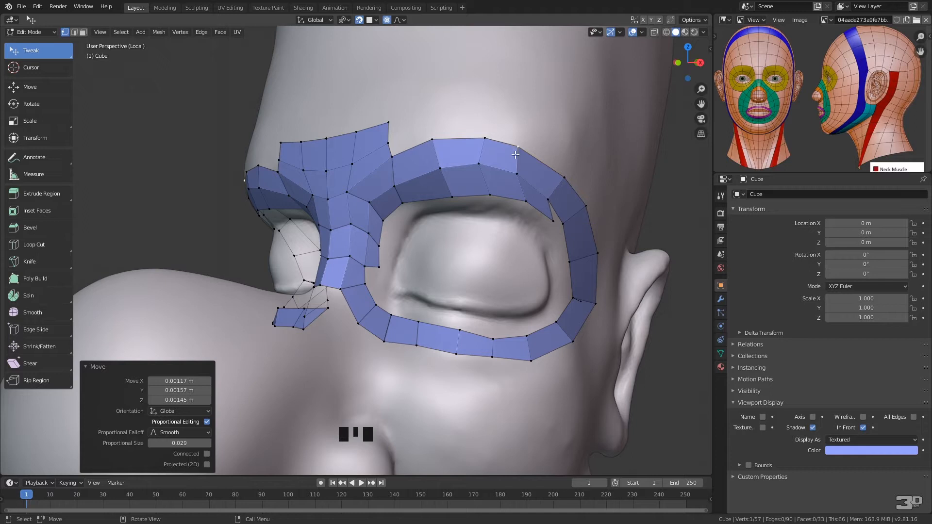
pyautogui.moveTo(518, 151); pyautogui.dragTo(532, 138)
pyautogui.scroll(3, 524, 148)
pyautogui.scroll(7, 524, 148)
pyautogui.scroll(-3, 524, 148)
pyautogui.scroll(2, 524, 148)
pyautogui.scroll(-1, 524, 148)
pyautogui.scroll(1, 525, 148)
pyautogui.moveTo(564, 178); pyautogui.dragTo(578, 164)
pyautogui.moveTo(586, 206); pyautogui.dragTo(600, 202)
# Disable Proportional Editing, even out the vertices along the upper lid, and fill one more inner face at the upper outer corner
pyautogui.click(386, 20)
pyautogui.moveTo(454, 196); pyautogui.dragTo(486, 185)
pyautogui.moveTo(489, 136); pyautogui.dragTo(478, 130)
pyautogui.moveTo(525, 200); pyautogui.dragTo(523, 190)
pyautogui.moveTo(554, 220)
pyautogui.mouseDown()
pyautogui.moveTo(538, 205)
pyautogui.moveTo(560, 204)
pyautogui.mouseUp()
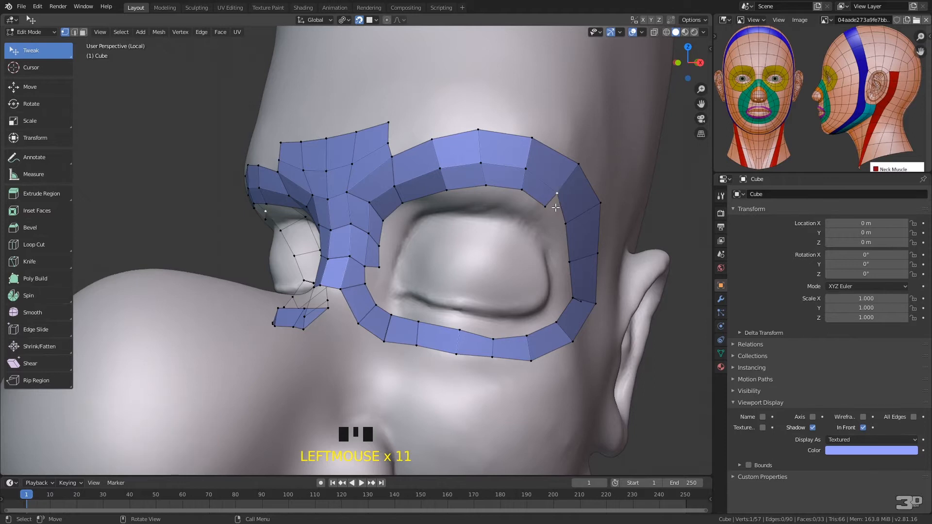
pyautogui.press('f')
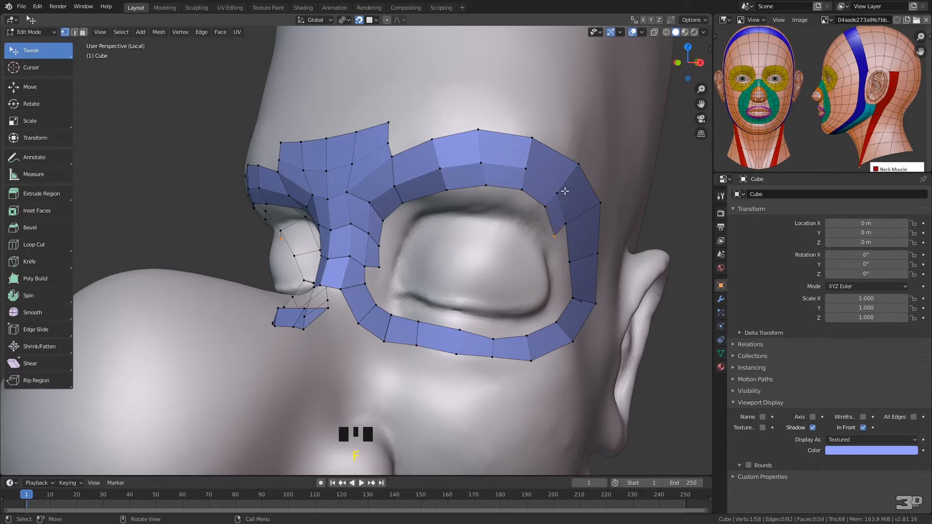
# Open the add-on preferences to review the enabled F2 mesh add-on and its options, and close the window
pyautogui.click(39, 7)
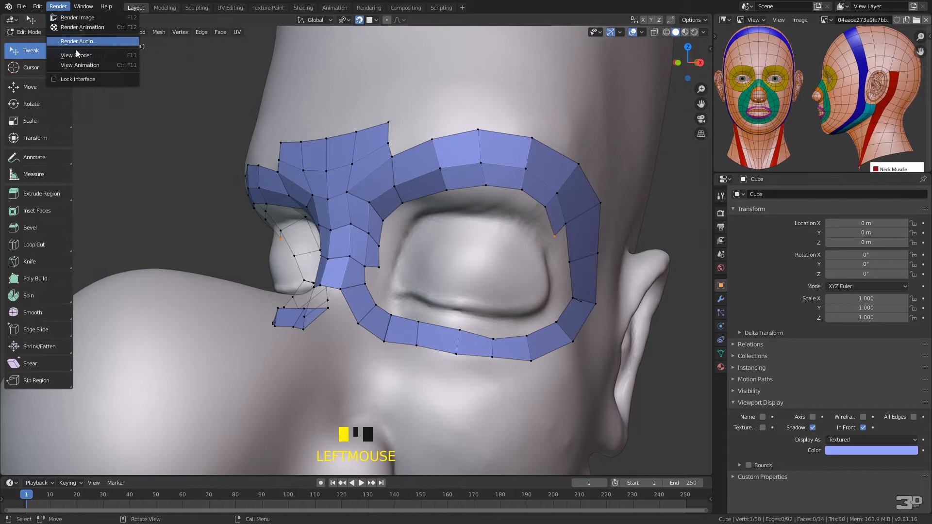
pyautogui.click(43, 7)
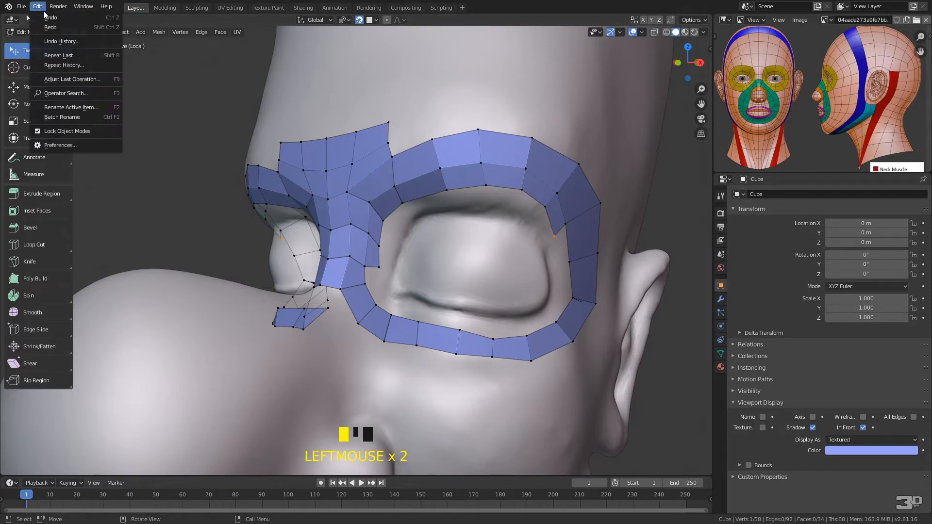
pyautogui.click(69, 146)
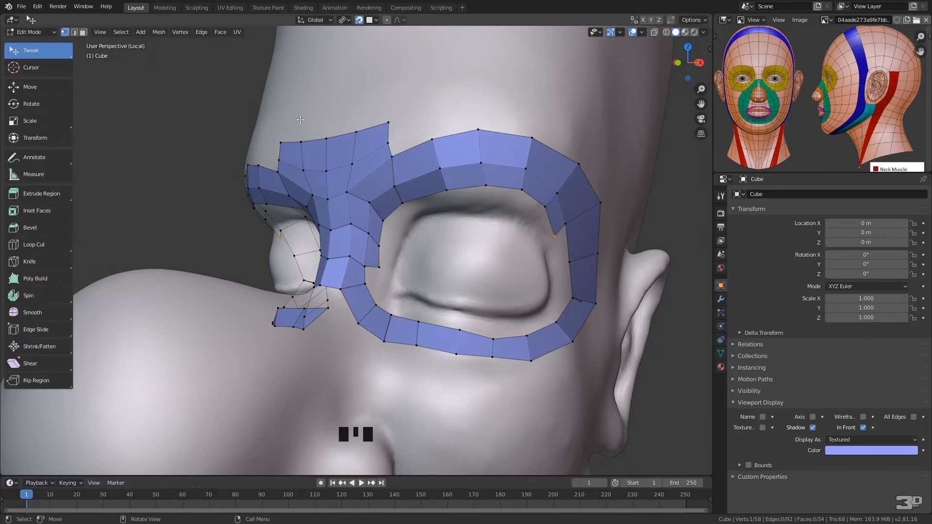
pyautogui.moveTo(0, 292); pyautogui.dragTo(370, 108)
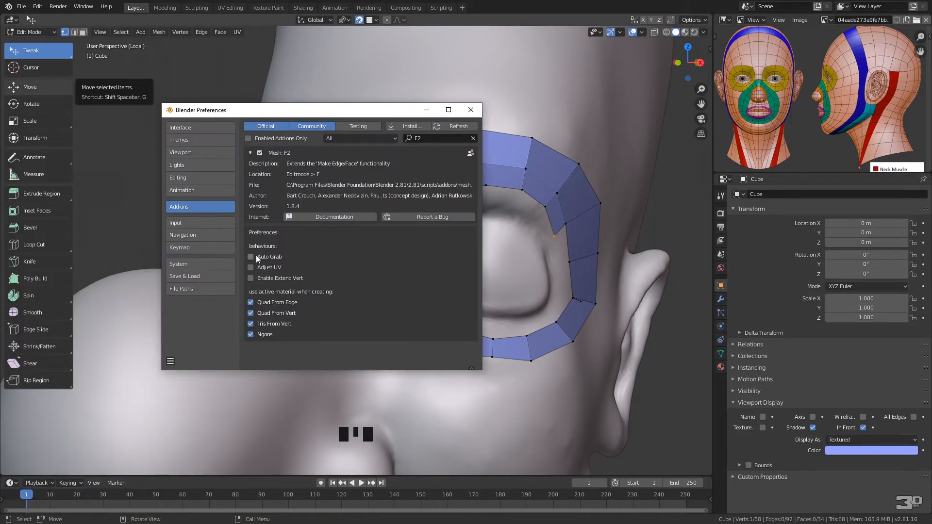
pyautogui.click(471, 113)
# Fill an inner-row face beside the nose bridge at the eye's inner corner and undo the extra face made below it
pyautogui.click(365, 266)
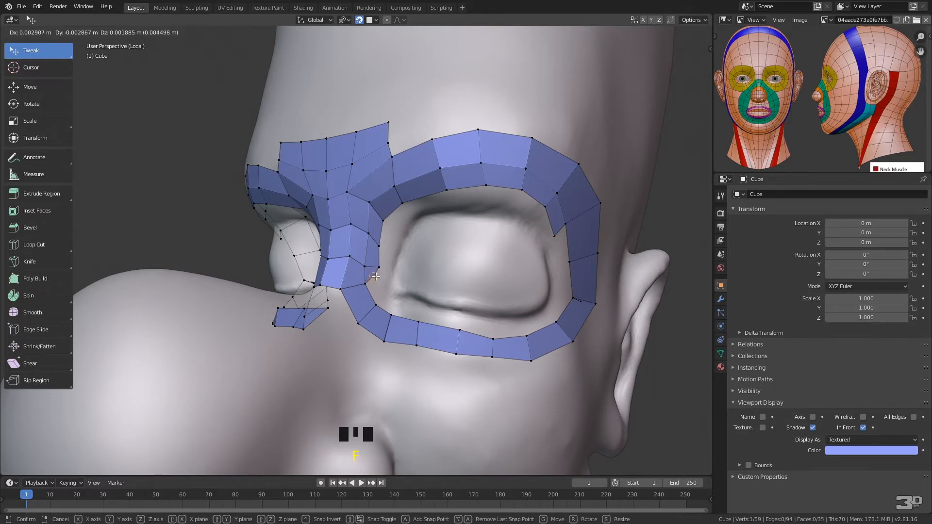
pyautogui.press('f')
pyautogui.press('f')
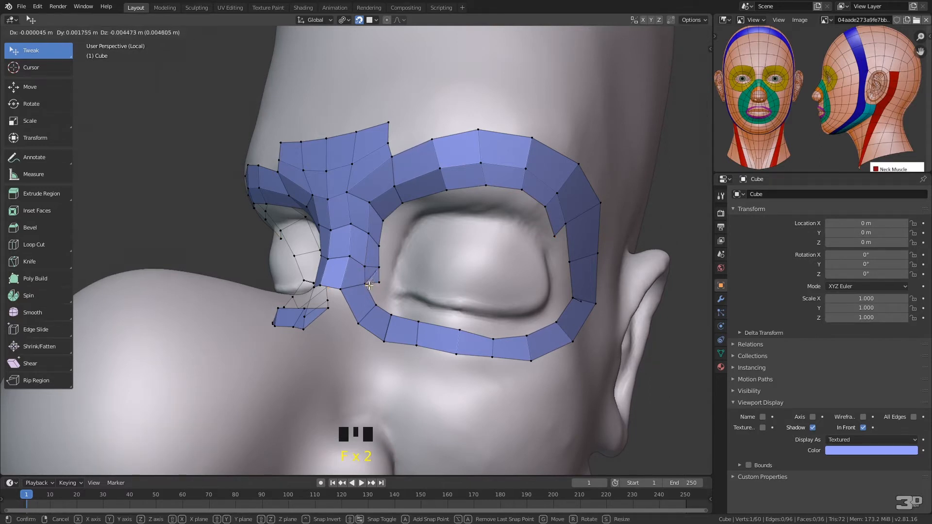
pyautogui.click(379, 283)
pyautogui.hotkey('ctrl', 'z')
# Fill inner-row faces around the eye's inner corner onto the lower lid, undoing the last unconnected one
pyautogui.click(367, 283)
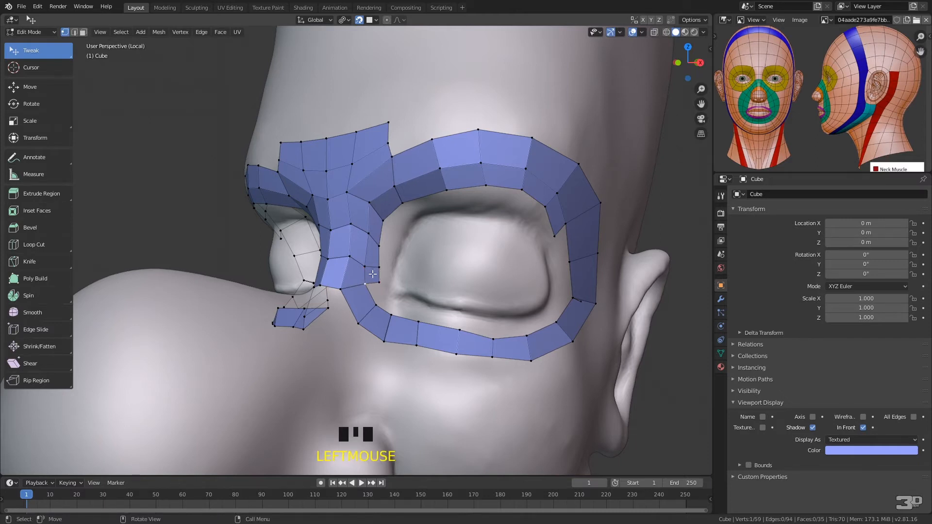
pyautogui.press('f')
pyautogui.click(384, 299)
pyautogui.click(377, 307)
pyautogui.press('f')
pyautogui.click(396, 305)
pyautogui.click(393, 314)
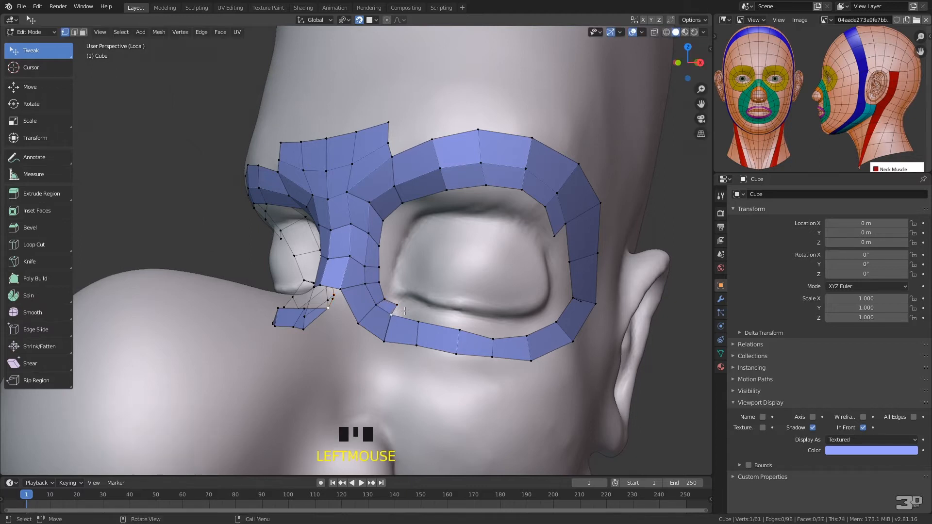
pyautogui.press('f')
pyautogui.press('f')
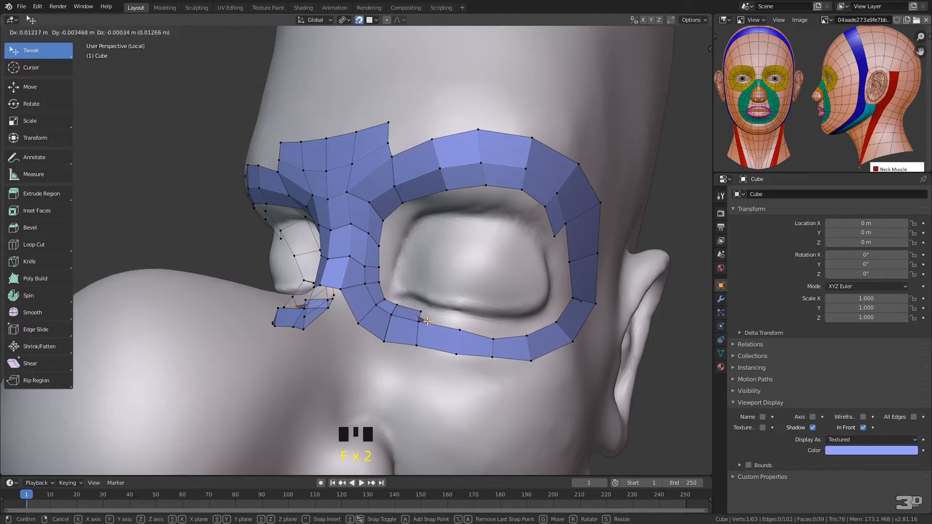
pyautogui.click(430, 319)
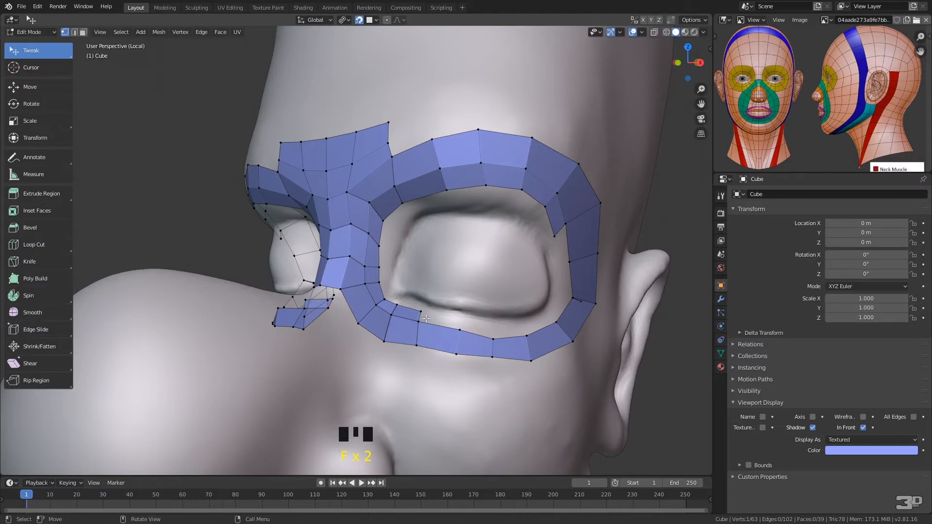
pyautogui.hotkey('ctrl', 'z')
# Turn on Auto Merge for vertices and fill the next inner-row face below the eye
pyautogui.click(703, 20)
pyautogui.click(650, 68)
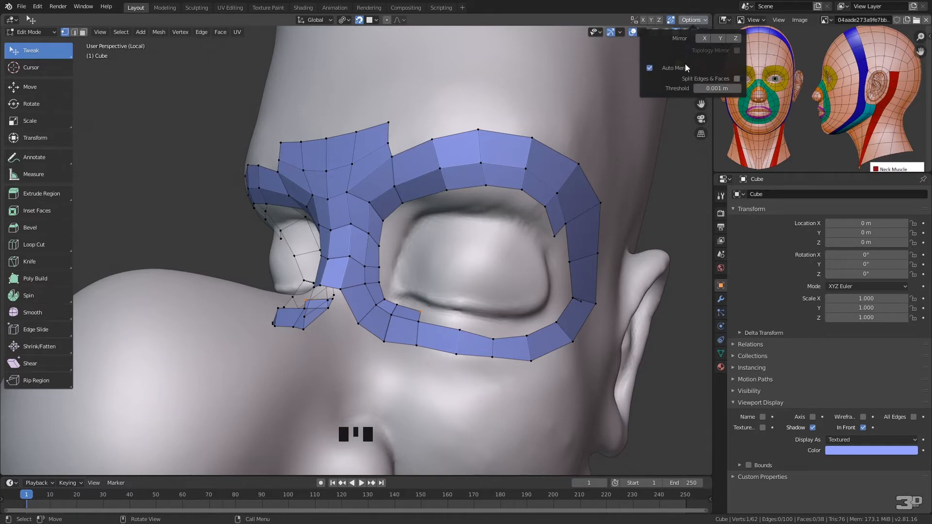
pyautogui.click(420, 321)
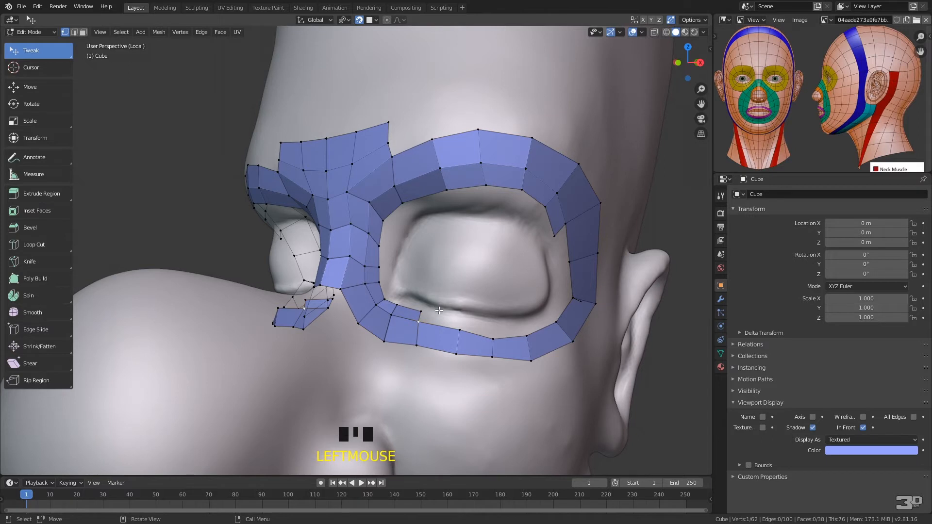
pyautogui.press('e')
pyautogui.click(460, 325)
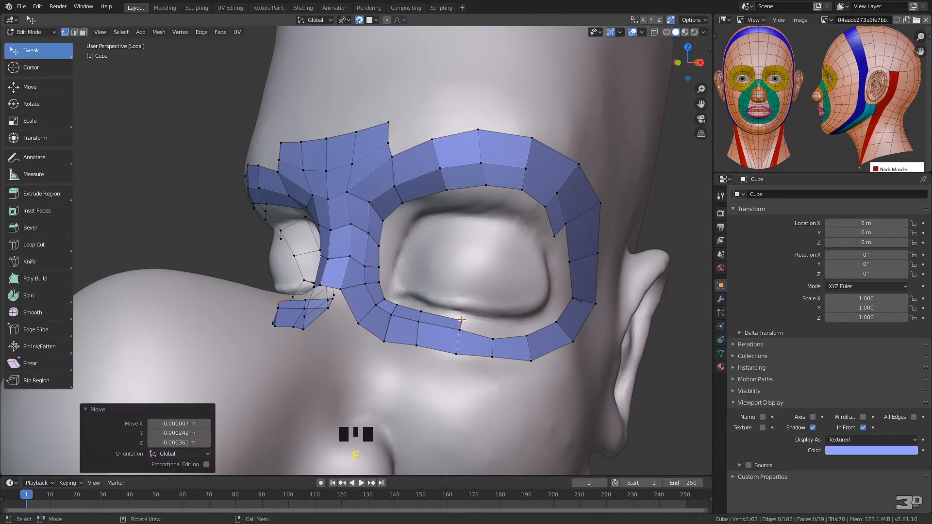
# Continue filling inner-row faces along the lower lid up to the eye's lower outer corner
pyautogui.press('f')
pyautogui.click(493, 330)
pyautogui.press('f')
pyautogui.click(524, 327)
pyautogui.click(526, 333)
pyautogui.press('f')
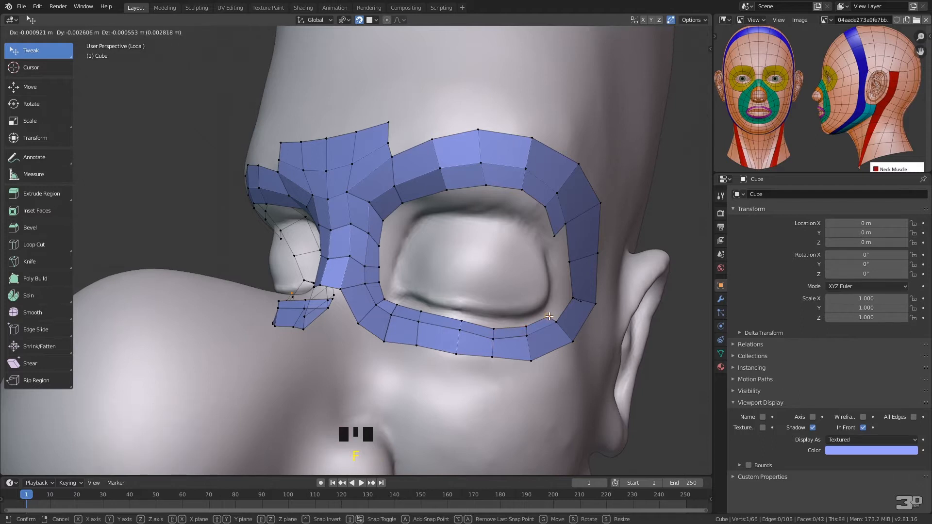
pyautogui.click(550, 316)
pyautogui.press('f')
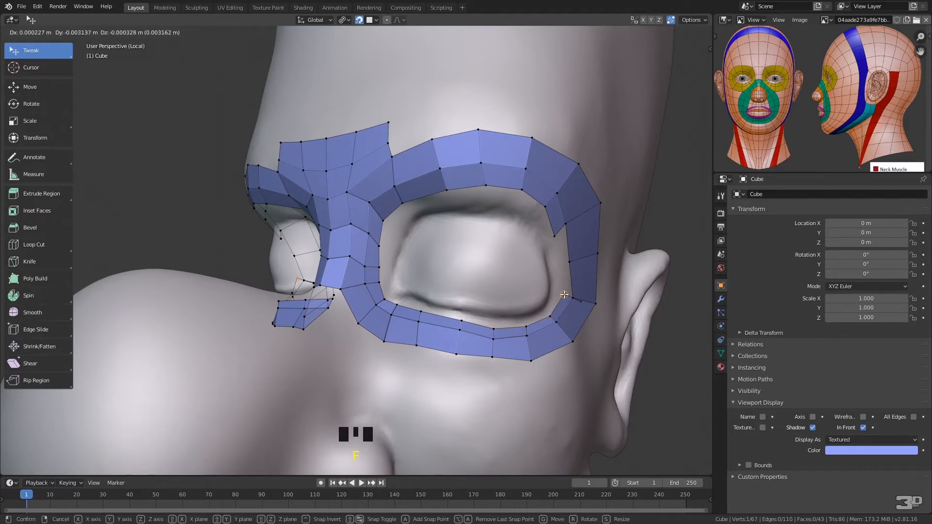
pyautogui.click(567, 293)
# Delete the misplaced vertices of the newly filled faces at the eye loop's lower outer corner
pyautogui.press('f')
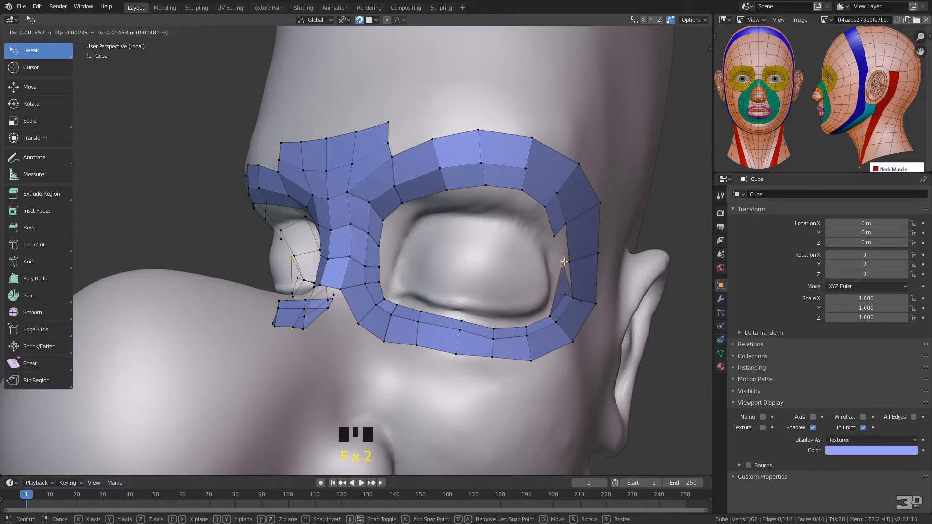
pyautogui.click(559, 271)
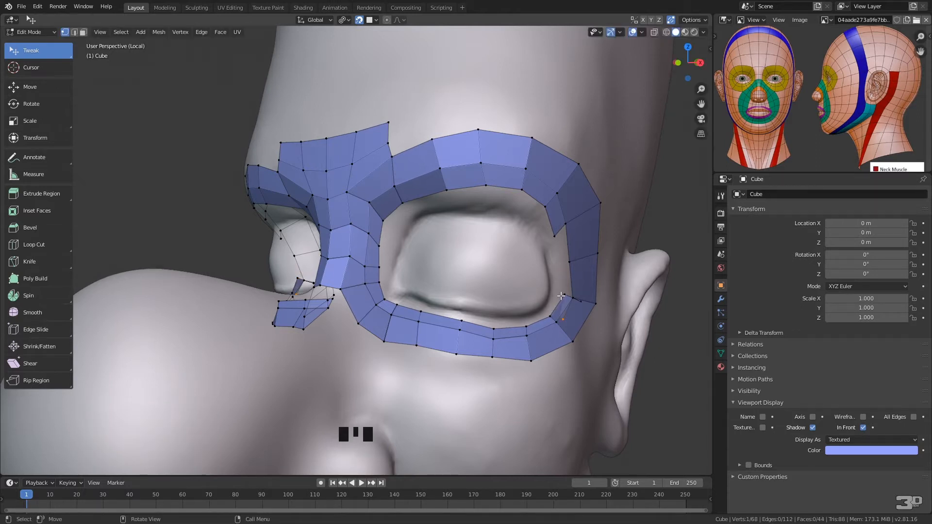
pyautogui.press('x')
pyautogui.click(541, 269)
pyautogui.click(585, 298)
pyautogui.press('x')
pyautogui.click(573, 275)
# Reposition the eye loop's vertices along its outer side to widen the gap for the inner row
pyautogui.click(575, 296)
pyautogui.moveTo(575, 296); pyautogui.dragTo(576, 295)
pyautogui.click(571, 263)
pyautogui.moveTo(571, 263); pyautogui.dragTo(575, 263)
pyautogui.moveTo(559, 226); pyautogui.dragTo(573, 220)
pyautogui.moveTo(578, 262); pyautogui.dragTo(599, 258)
# Fill the two remaining inner-row faces at the eye's outer corner to close the ring
pyautogui.moveTo(599, 257); pyautogui.dragTo(439, 252, button='middle')
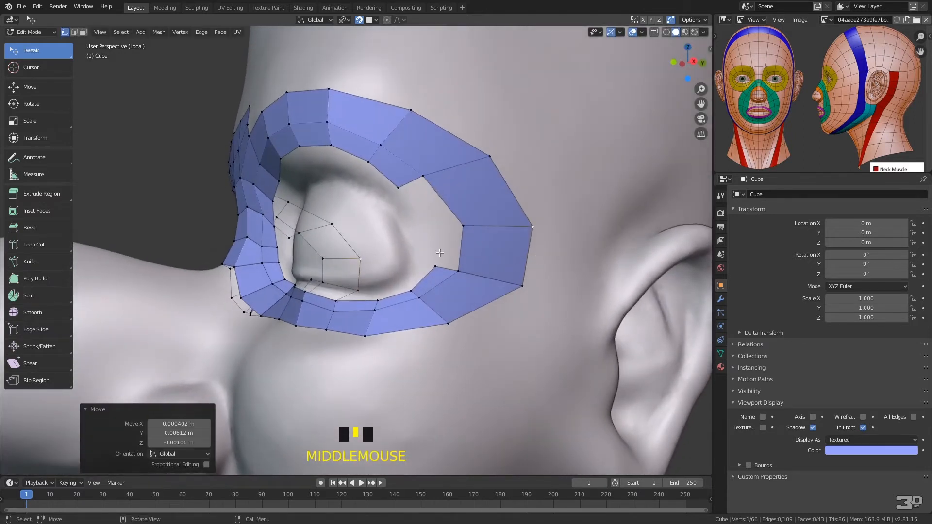
pyautogui.click(459, 269)
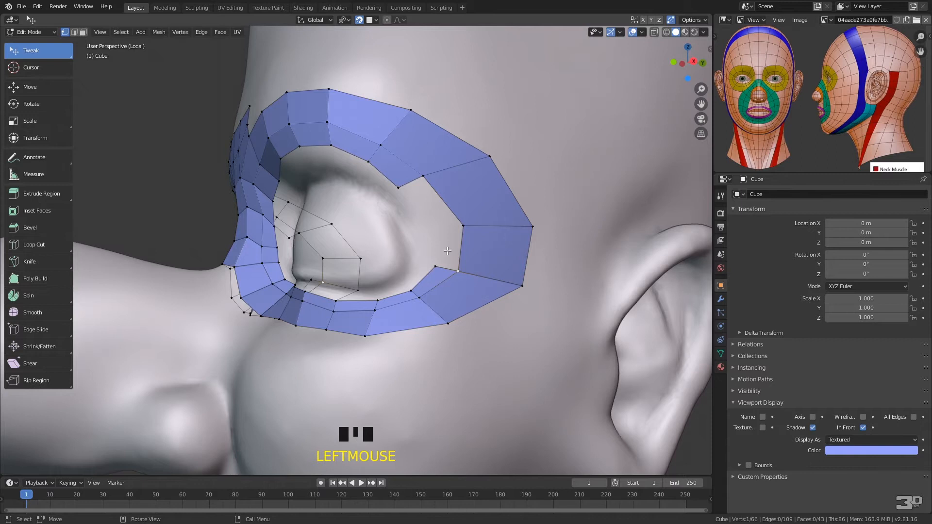
pyautogui.press('f')
pyautogui.click(454, 207)
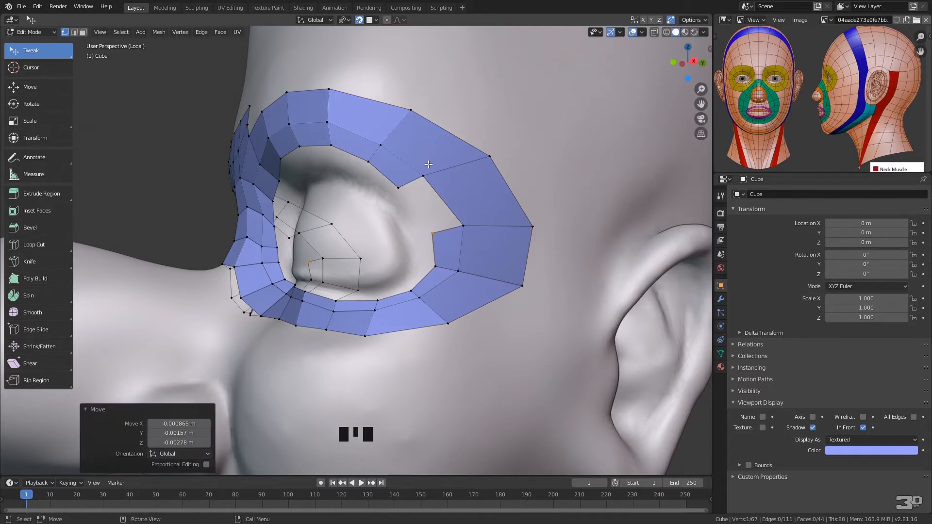
pyautogui.moveTo(427, 168)
pyautogui.keyDown('ctrl'); pyautogui.mouseDown(button='right')
pyautogui.moveTo(390, 202)
pyautogui.moveTo(453, 240)
pyautogui.moveTo(472, 218)
pyautogui.mouseUp(button='right'); pyautogui.keyUp('ctrl')
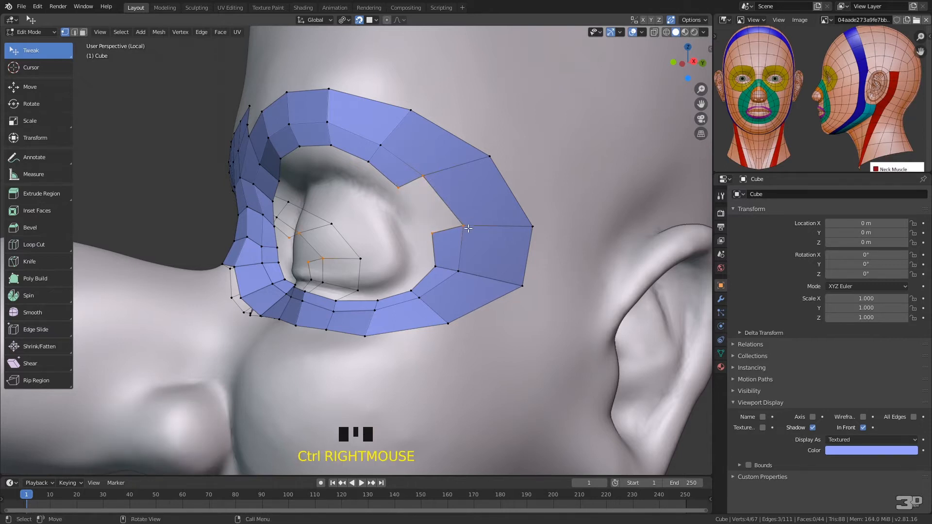
pyautogui.press('f')
# Enable Proportional Editing and move the eye loop's outermost temple vertices inward toward the eye
pyautogui.click(390, 20)
pyautogui.moveTo(422, 176)
pyautogui.mouseDown()
pyautogui.moveTo(430, 169)
pyautogui.moveTo(422, 177)
pyautogui.mouseUp()
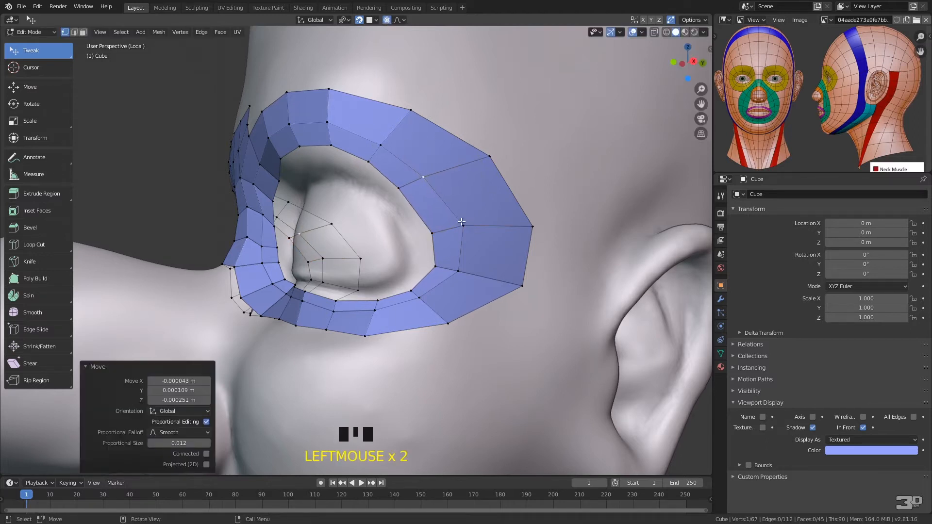
pyautogui.moveTo(492, 148); pyautogui.dragTo(464, 151)
pyautogui.moveTo(532, 227); pyautogui.dragTo(509, 208)
pyautogui.moveTo(523, 286)
pyautogui.mouseDown()
pyautogui.moveTo(512, 276)
pyautogui.moveTo(506, 287)
pyautogui.mouseUp()
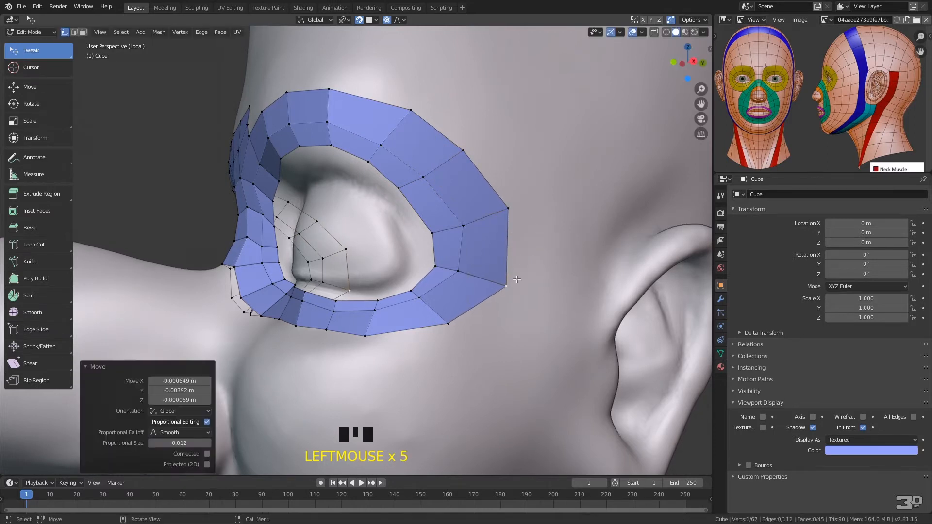
# Pull the eye loop's lower outer-edge vertices down over the cheek to widen the strip under the eye
pyautogui.moveTo(453, 326); pyautogui.dragTo(478, 343)
pyautogui.moveTo(368, 334); pyautogui.dragTo(368, 357)
pyautogui.moveTo(327, 333); pyautogui.dragTo(322, 358)
pyautogui.rightClick(410, 334)
pyautogui.moveTo(442, 333); pyautogui.dragTo(462, 295, button='middle')
pyautogui.moveTo(453, 304); pyautogui.dragTo(458, 297)
pyautogui.moveTo(374, 315); pyautogui.dragTo(415, 347)
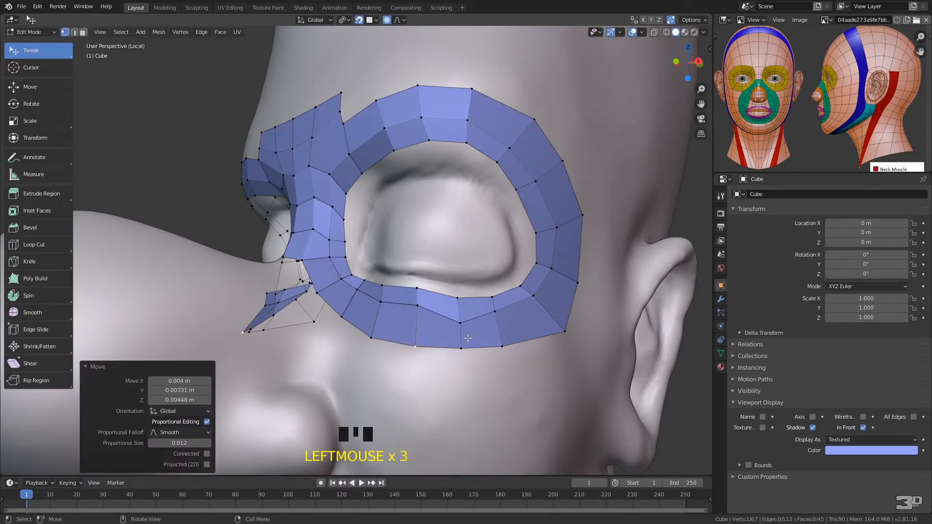
# Disable Proportional Editing and move the middle and inner vertices under the eye to even out both face rows
pyautogui.click(387, 20)
pyautogui.moveTo(461, 322); pyautogui.dragTo(458, 315)
pyautogui.click(415, 291)
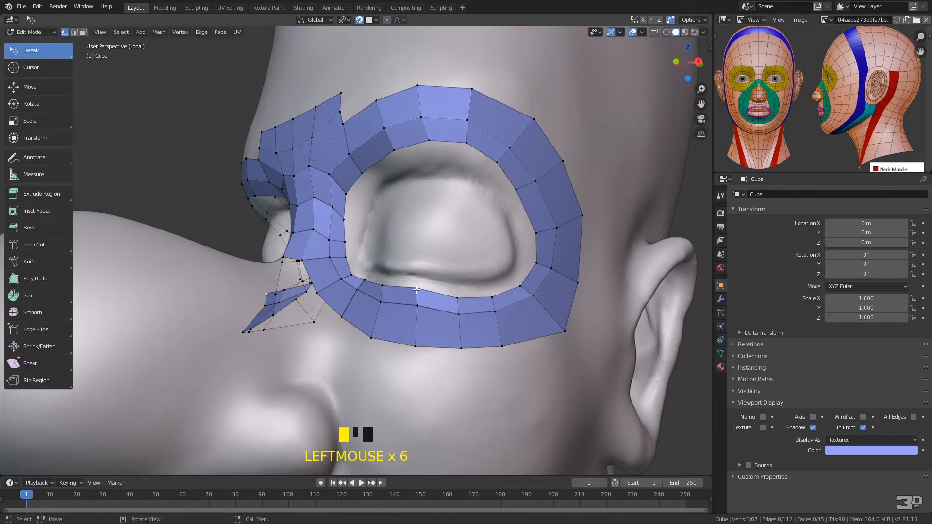
pyautogui.moveTo(418, 290); pyautogui.dragTo(416, 315)
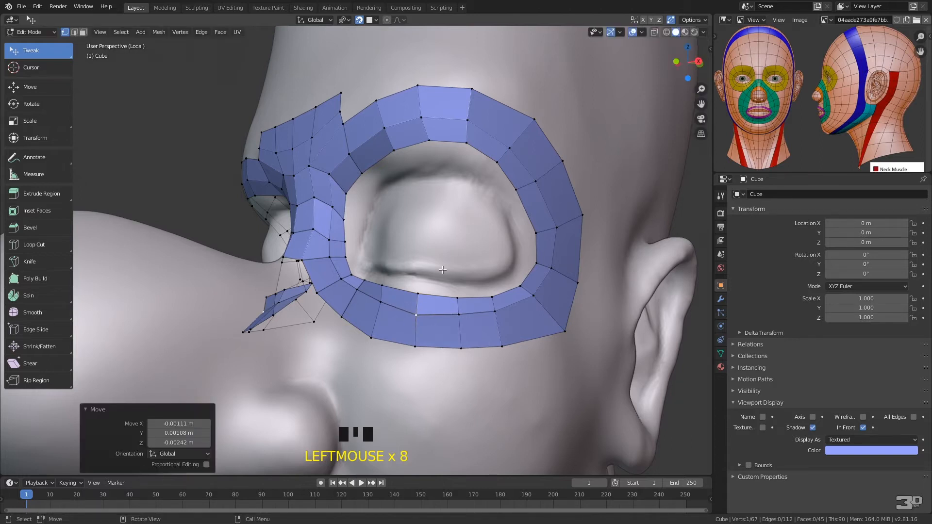
# Adjust the inner-row vertices at the eye's inner corner beside the nose bridge
pyautogui.moveTo(347, 192); pyautogui.dragTo(350, 238)
pyautogui.moveTo(373, 245); pyautogui.dragTo(394, 275, button='middle')
pyautogui.moveTo(394, 274); pyautogui.dragTo(395, 273)
pyautogui.moveTo(430, 230); pyautogui.dragTo(428, 236)
pyautogui.click(401, 305)
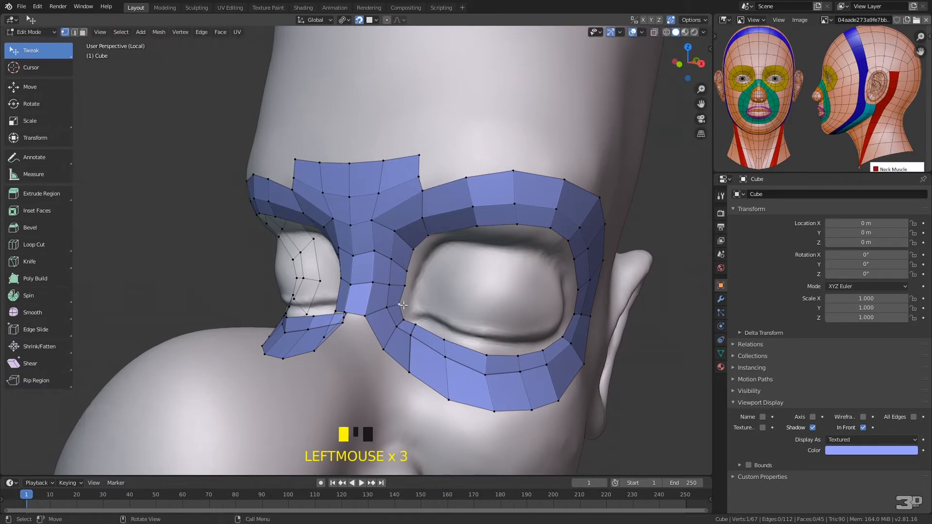
# Refine the loop's vertices below the inner corner and along the nose bridge, and adjust the vertex where the brow strip joins
pyautogui.moveTo(397, 350); pyautogui.dragTo(416, 303, button='middle')
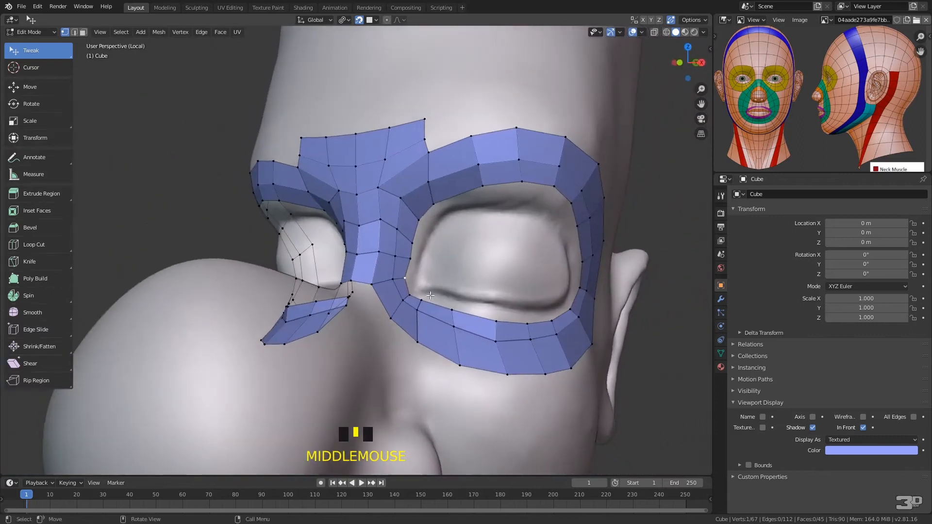
pyautogui.moveTo(391, 328); pyautogui.dragTo(417, 351)
pyautogui.moveTo(417, 310)
pyautogui.mouseDown()
pyautogui.moveTo(418, 321)
pyautogui.moveTo(420, 306)
pyautogui.moveTo(399, 311)
pyautogui.moveTo(410, 296)
pyautogui.moveTo(403, 307)
pyautogui.mouseUp()
pyautogui.moveTo(393, 275); pyautogui.dragTo(396, 280)
pyautogui.click(396, 254)
pyautogui.moveTo(436, 220); pyautogui.dragTo(412, 227, button='middle')
pyautogui.moveTo(392, 271); pyautogui.dragTo(398, 241, button='middle')
pyautogui.click(358, 193)
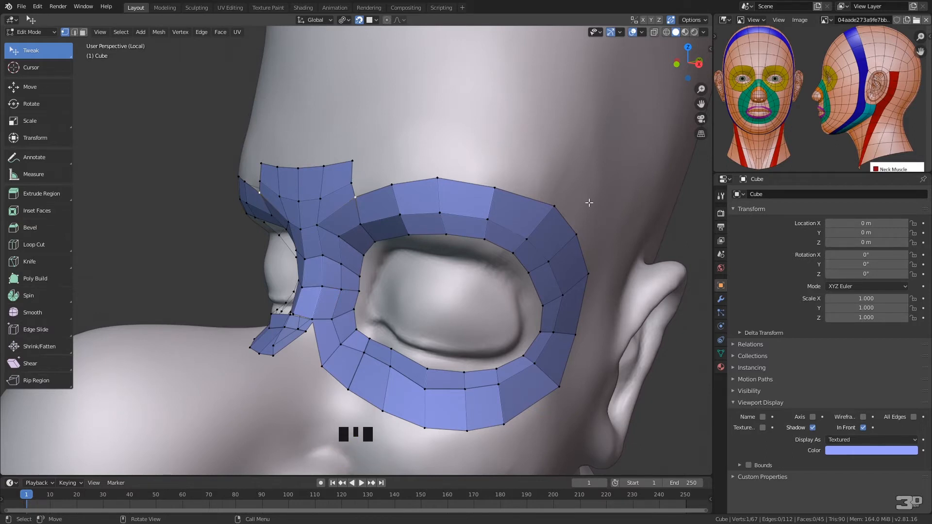
# Extrude the end edge of the brow strip in six faces above the eye loop and down to the outer temple
pyautogui.keyDown('ctrl'); pyautogui.rightClick(362, 146); pyautogui.keyUp('ctrl')
pyautogui.click(383, 158)
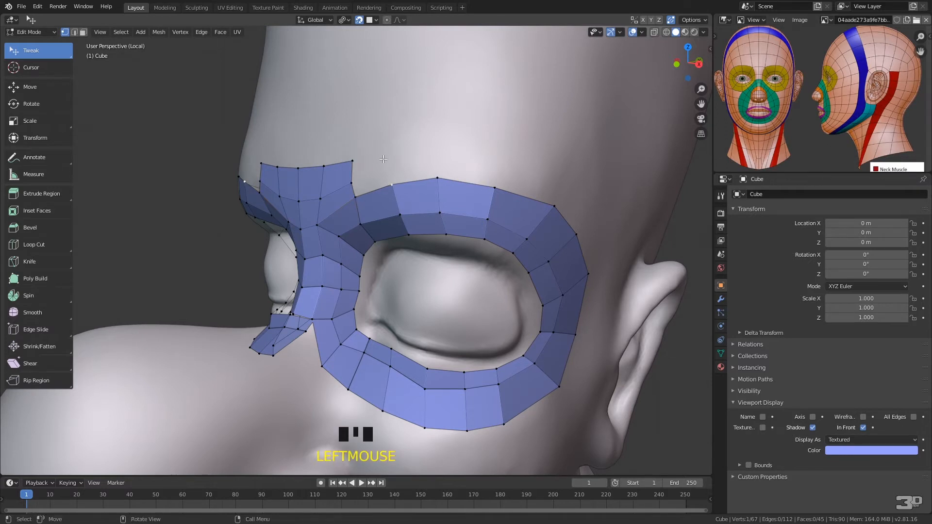
pyautogui.click(370, 144)
pyautogui.keyDown('ctrl'); pyautogui.moveTo(360, 144); pyautogui.dragTo(348, 183, button='right'); pyautogui.keyUp('ctrl')
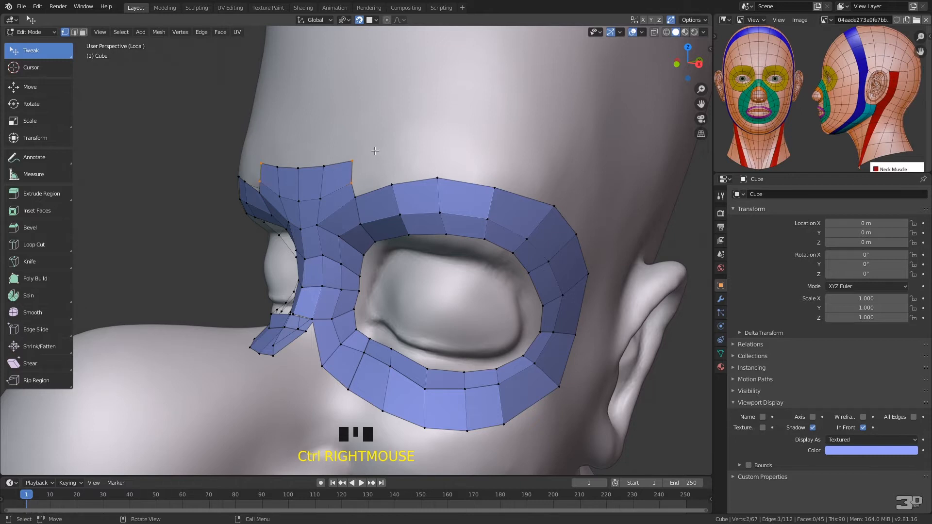
pyautogui.keyDown('ctrl'); pyautogui.rightClick(388, 160); pyautogui.keyUp('ctrl')
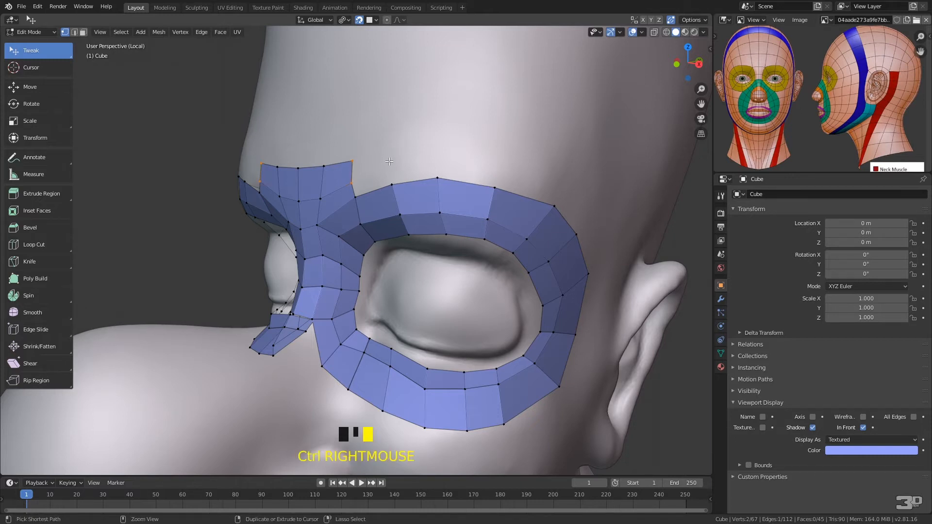
pyautogui.keyDown('ctrl'); pyautogui.rightClick(438, 154); pyautogui.keyUp('ctrl')
pyautogui.keyDown('ctrl'); pyautogui.rightClick(506, 159); pyautogui.keyUp('ctrl')
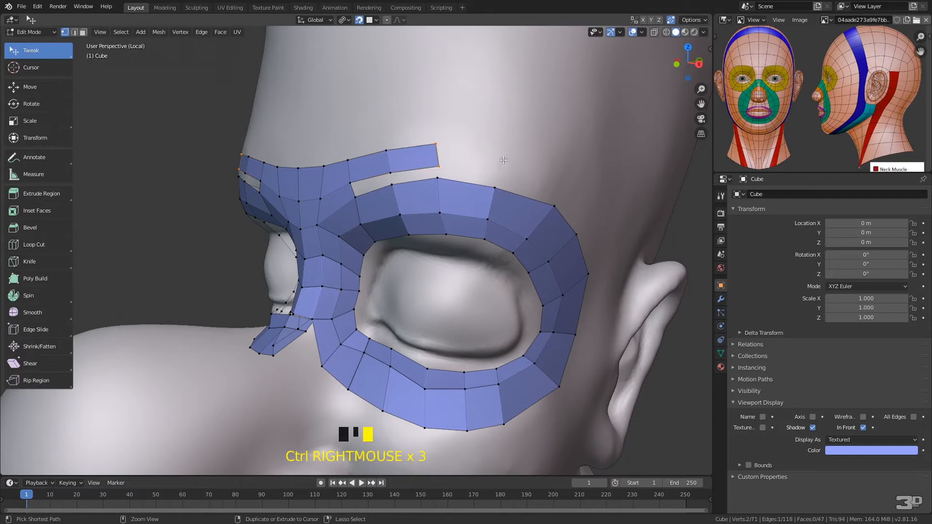
pyautogui.keyDown('ctrl'); pyautogui.rightClick(568, 184); pyautogui.keyUp('ctrl')
pyautogui.keyDown('ctrl'); pyautogui.rightClick(600, 214); pyautogui.keyUp('ctrl')
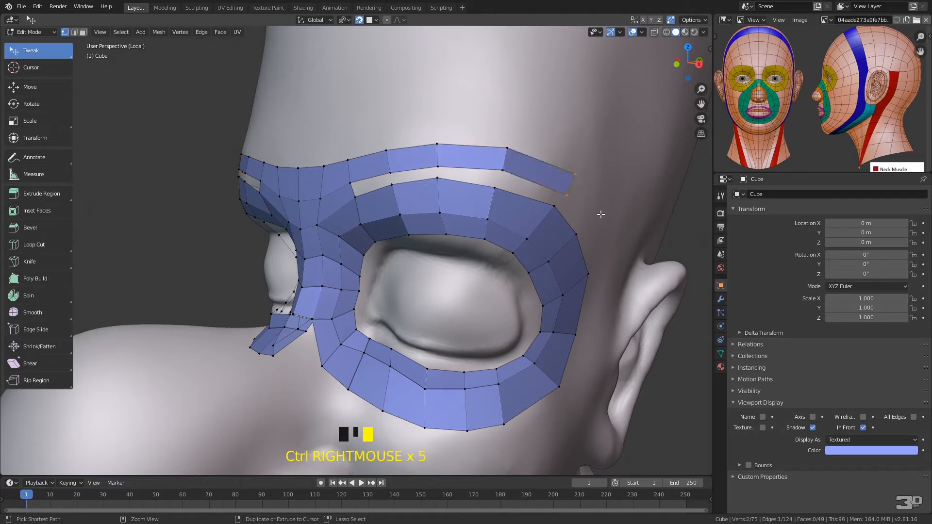
pyautogui.keyDown('ctrl'); pyautogui.rightClick(615, 259); pyautogui.keyUp('ctrl')
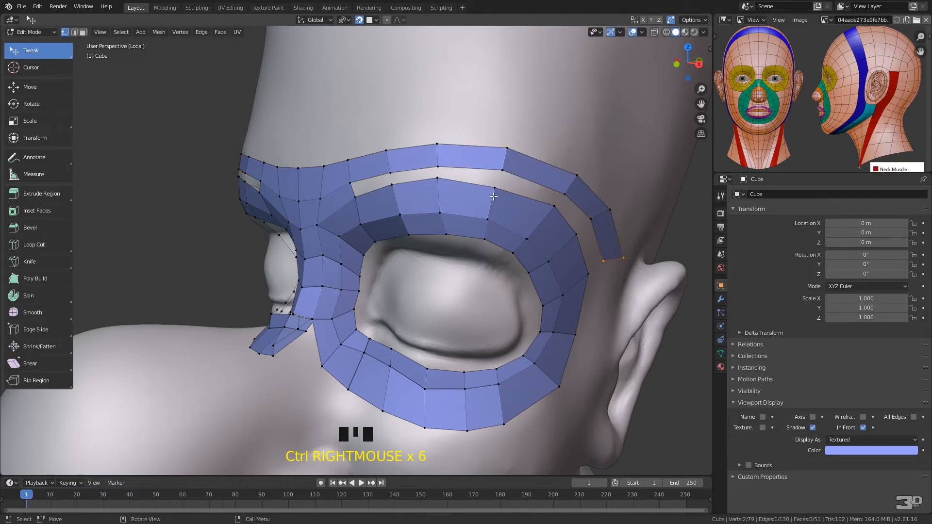
# Fill the gap between the new brow strip and the eye loop with a row of faces out to the temple
pyautogui.click(365, 185)
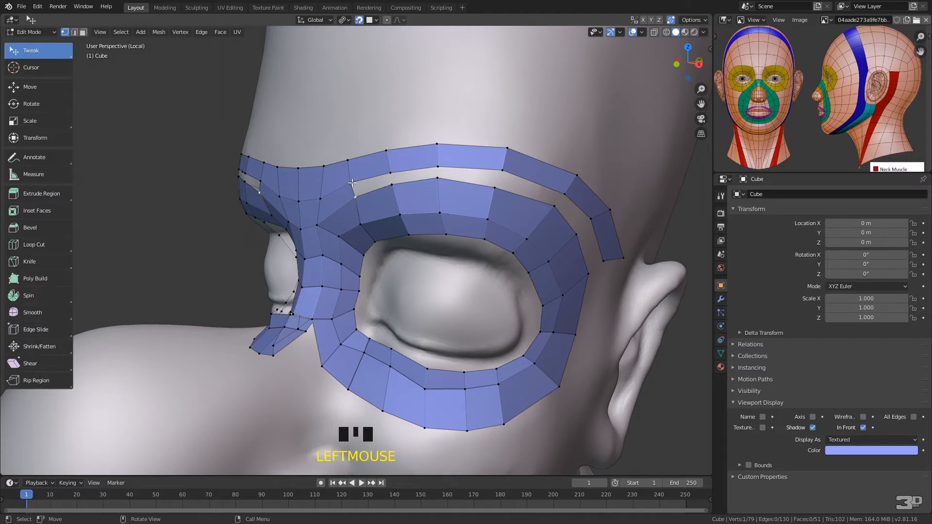
pyautogui.keyDown('shift'); pyautogui.click(352, 183); pyautogui.keyUp('shift')
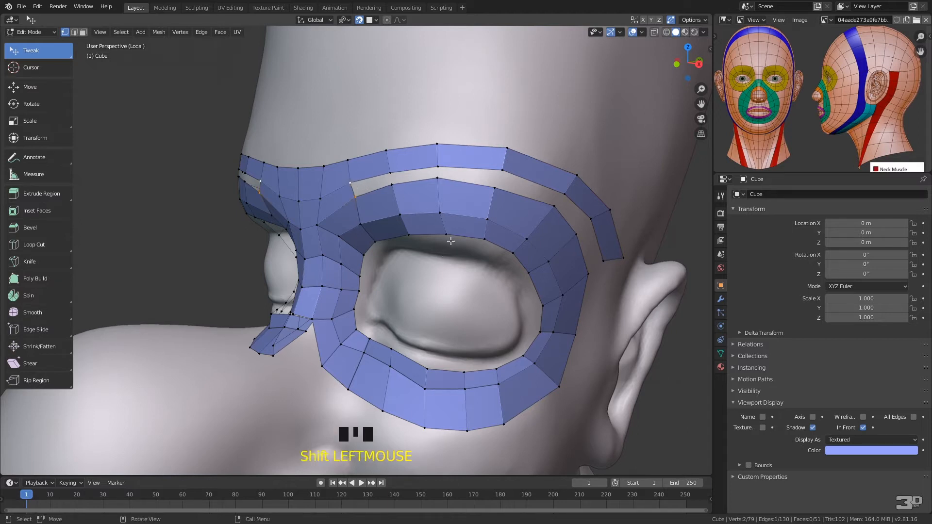
pyautogui.press('f')
pyautogui.press('f')
pyautogui.press('f')
pyautogui.press('f')
pyautogui.press('f')
pyautogui.press('f')
pyautogui.press('f')
pyautogui.press('f')
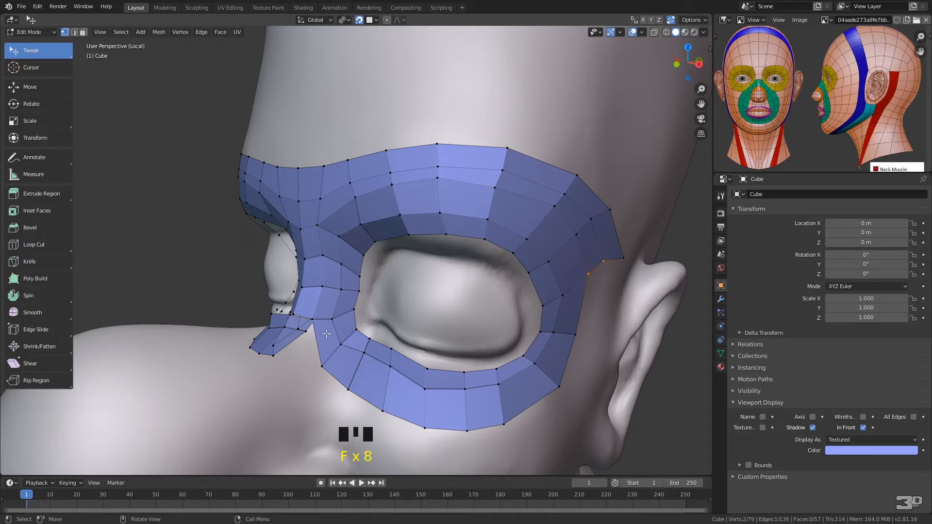
# Extrude the lower edge of the nose bridge one face down the nose and pull its outer corner vertex inward
pyautogui.moveTo(414, 293); pyautogui.dragTo(432, 303, button='middle')
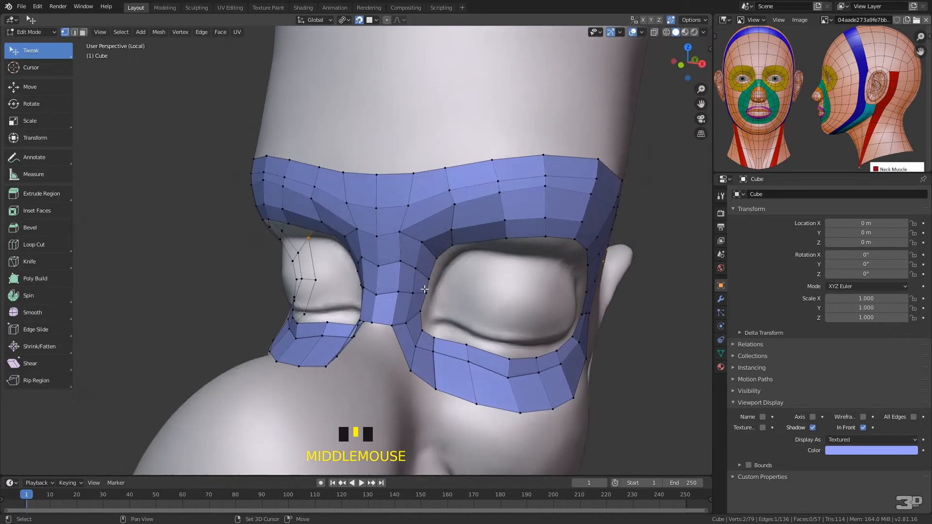
pyautogui.moveTo(453, 296); pyautogui.dragTo(404, 216, button='middle')
pyautogui.click(332, 258)
pyautogui.keyDown('shift'); pyautogui.click(352, 260); pyautogui.keyUp('shift')
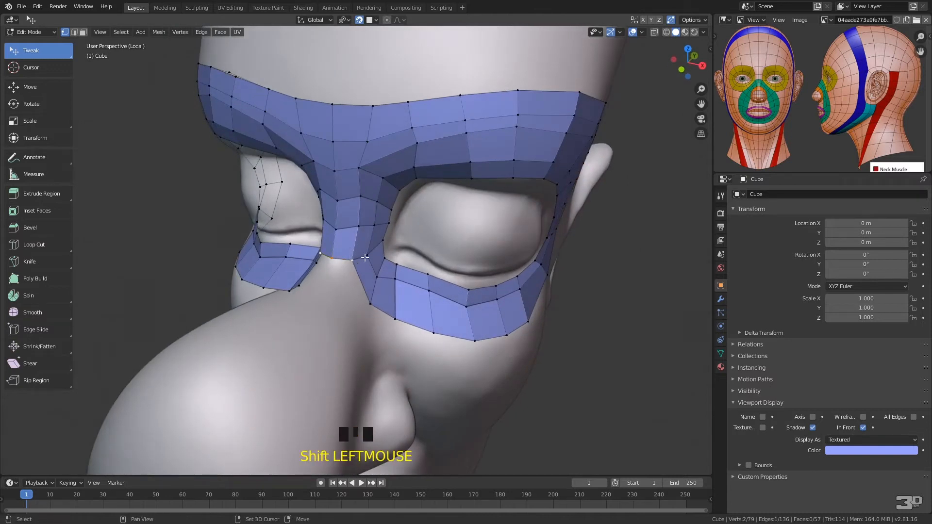
pyautogui.press('e')
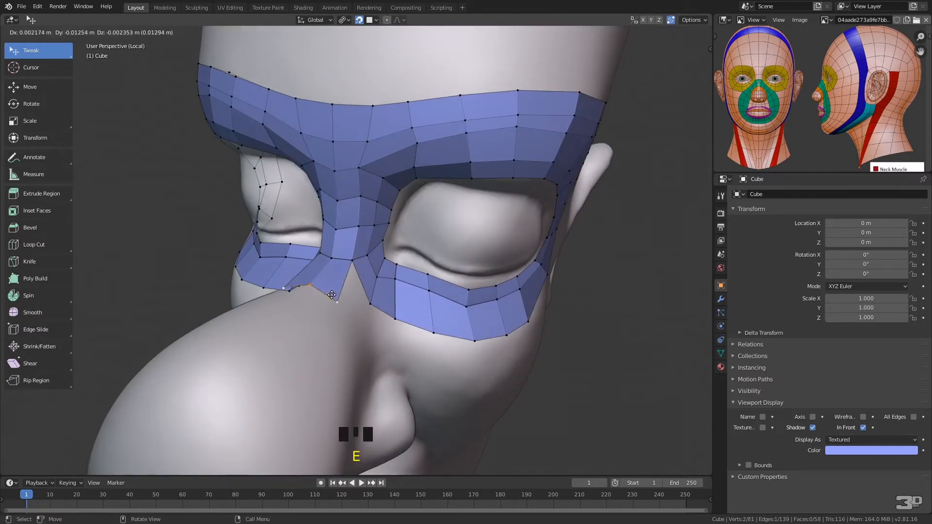
pyautogui.click(337, 295)
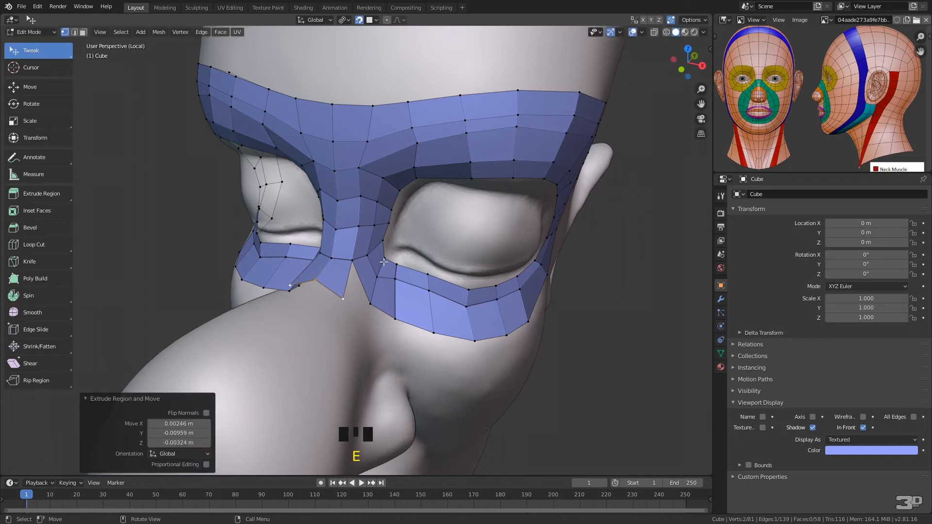
pyautogui.rightClick(361, 288)
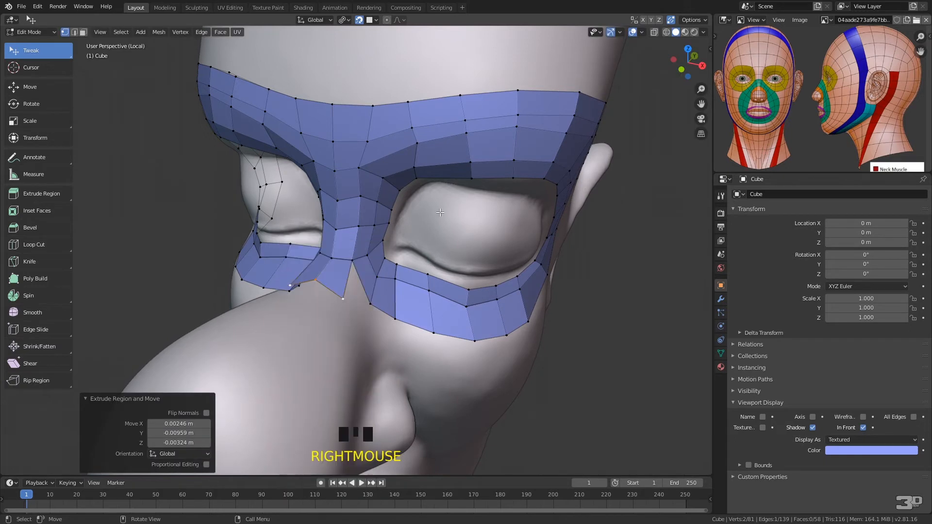
pyautogui.moveTo(441, 209); pyautogui.dragTo(458, 224, button='middle')
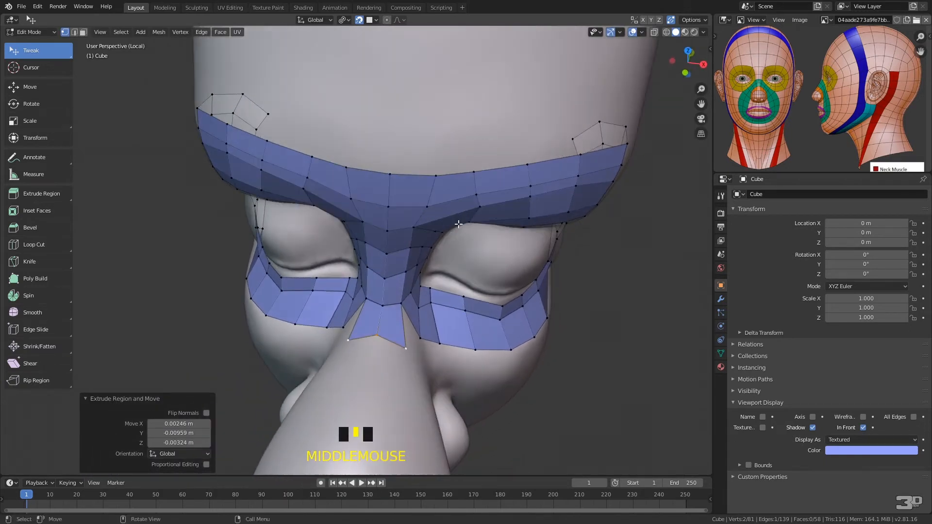
pyautogui.moveTo(406, 346)
pyautogui.mouseDown()
pyautogui.moveTo(401, 335)
pyautogui.moveTo(376, 342)
pyautogui.moveTo(402, 341)
pyautogui.mouseUp()
pyautogui.moveTo(389, 347); pyautogui.dragTo(430, 292, button='middle')
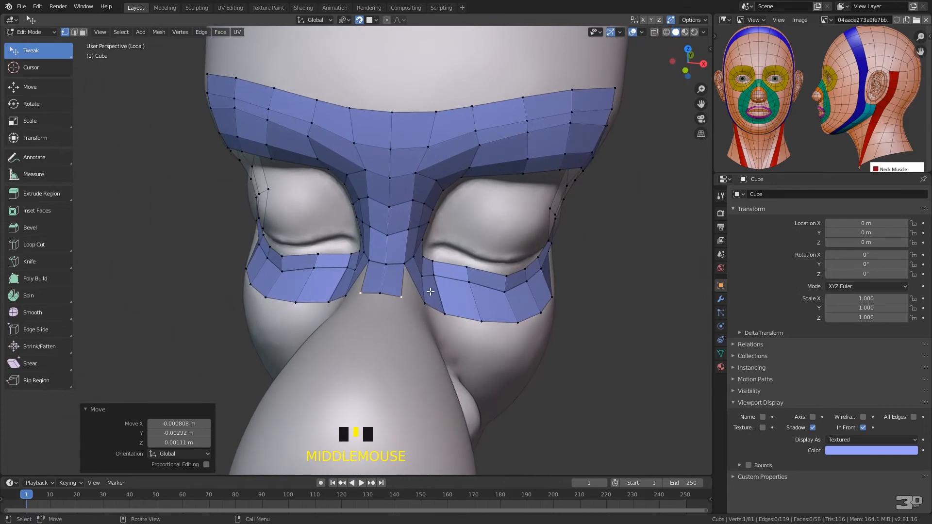
# Extrude the nose strip's lower edge by two more faces along the ridge of the nose
pyautogui.keyDown('ctrl'); pyautogui.rightClick(404, 296); pyautogui.keyUp('ctrl')
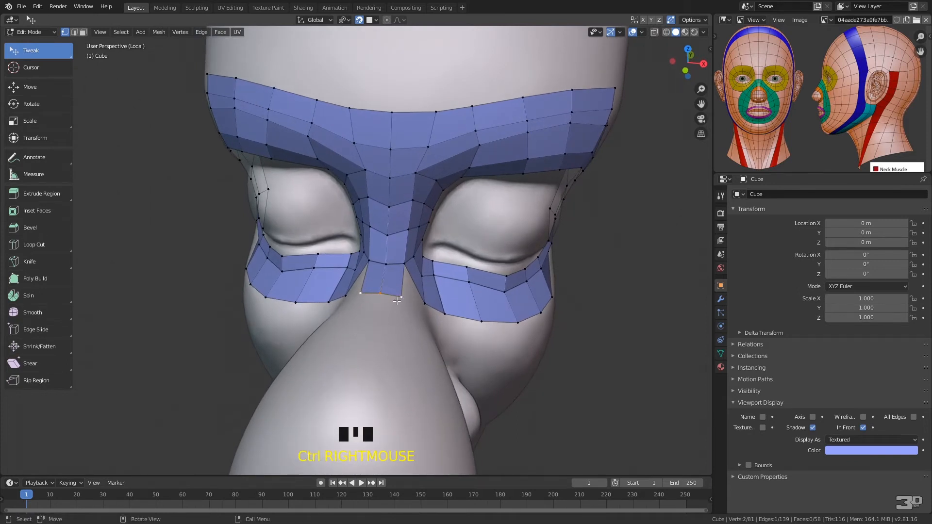
pyautogui.press('e')
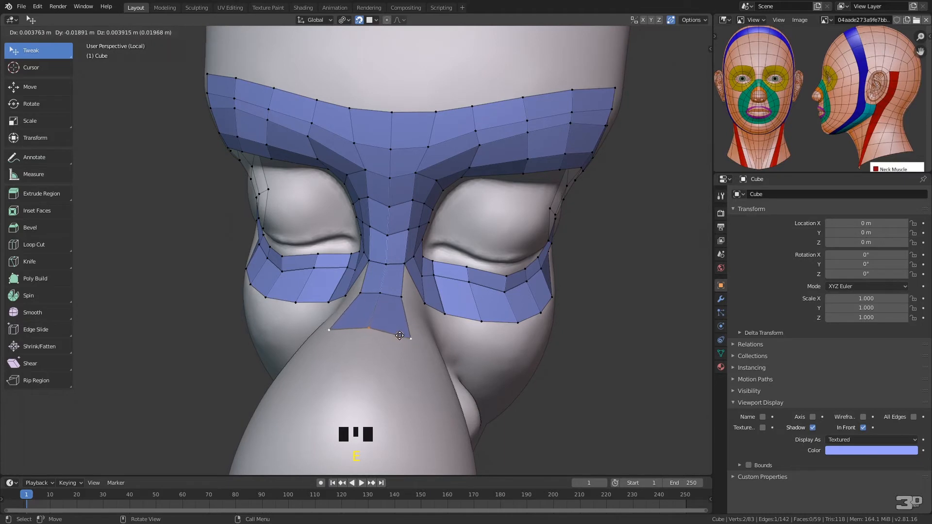
pyautogui.click(400, 335)
pyautogui.press('e')
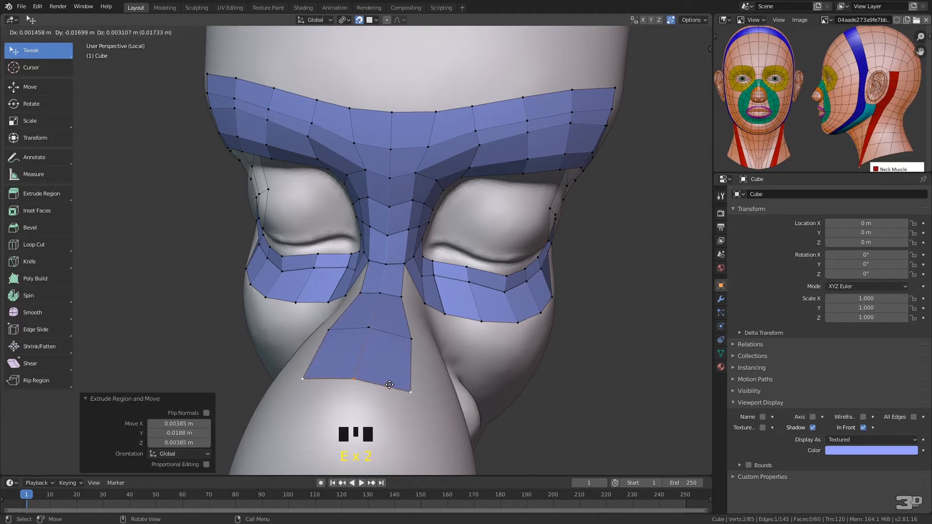
pyautogui.click(385, 374)
pyautogui.rightClick(393, 315)
# Continue the nose strip with two extruded faces over the upper front of the bulbous tip
pyautogui.moveTo(392, 315); pyautogui.dragTo(391, 220, button='middle')
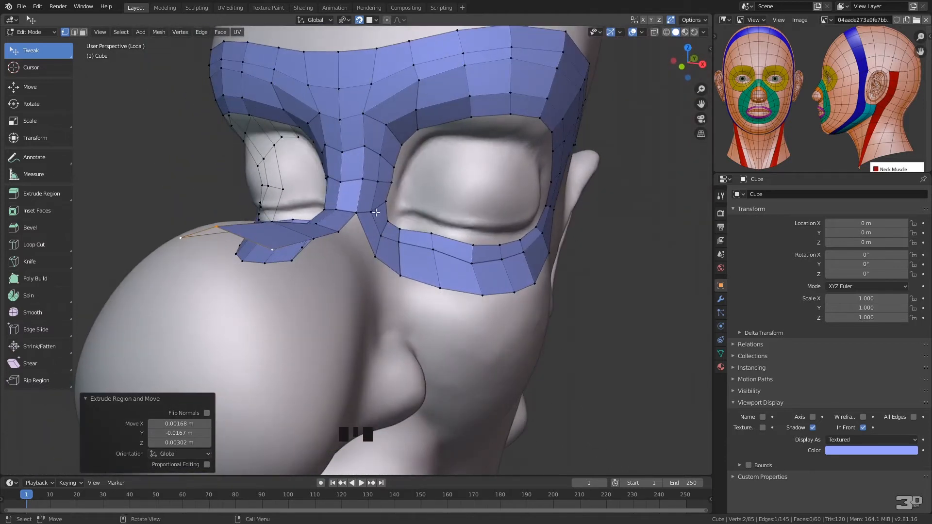
pyautogui.scroll(-4, 376, 212)
pyautogui.moveTo(376, 212); pyautogui.dragTo(317, 255, button='middle')
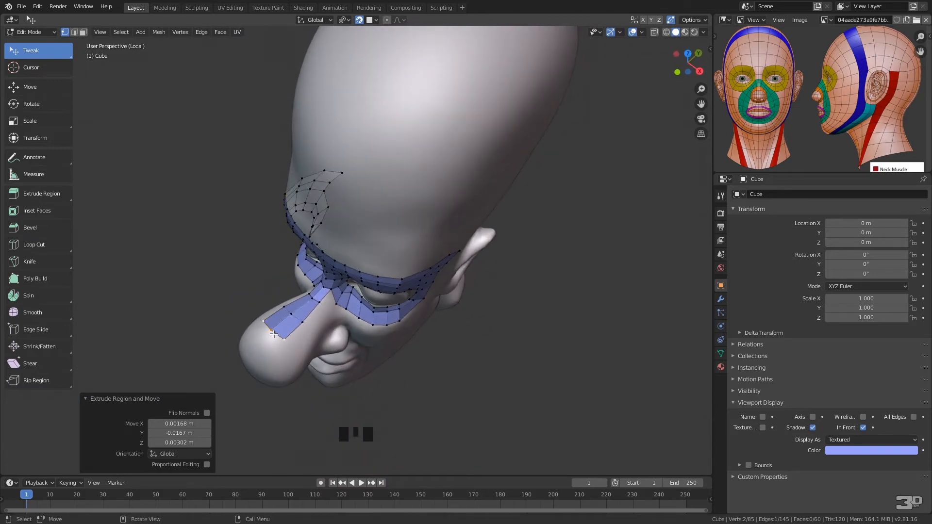
pyautogui.press('e')
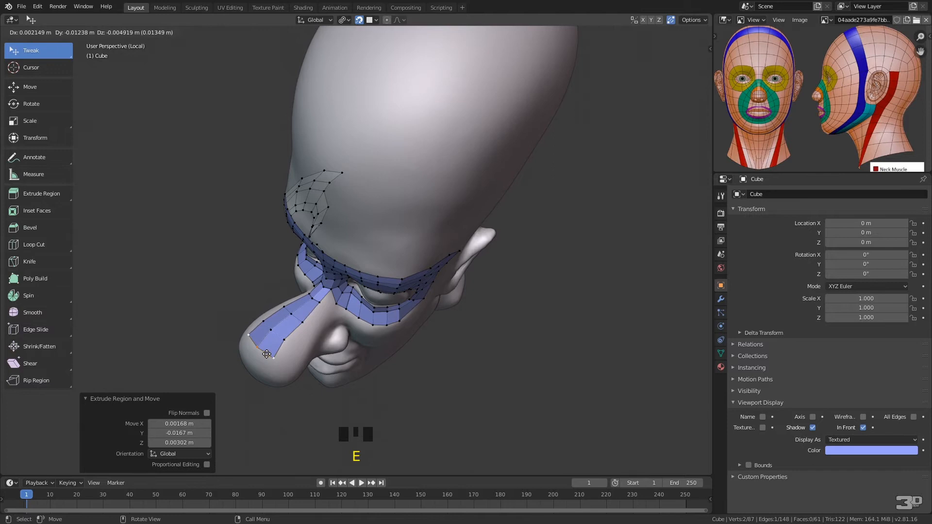
pyautogui.click(264, 356)
pyautogui.press('e')
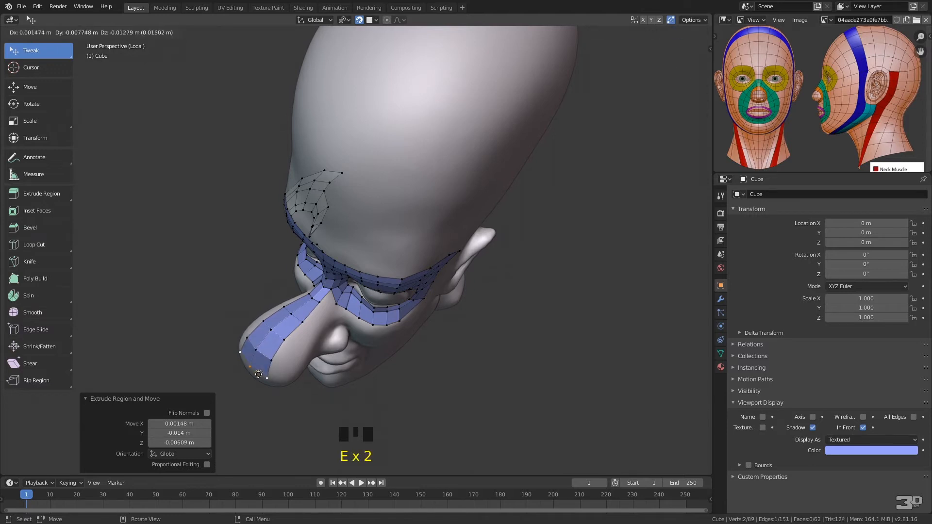
pyautogui.click(258, 375)
# Extrude two further faces down the front of the nose tip to its lower curve
pyautogui.moveTo(325, 309); pyautogui.dragTo(329, 254, button='middle')
pyautogui.press('e')
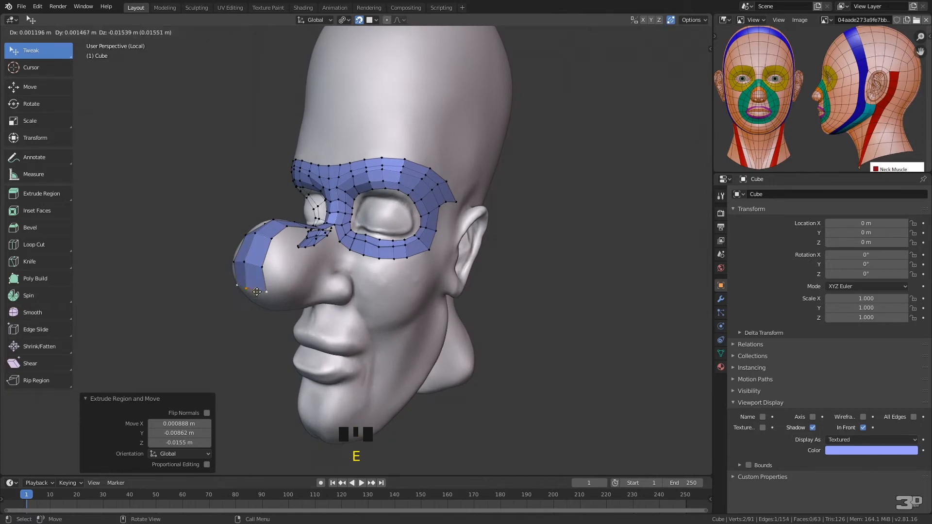
pyautogui.click(258, 293)
pyautogui.press('e')
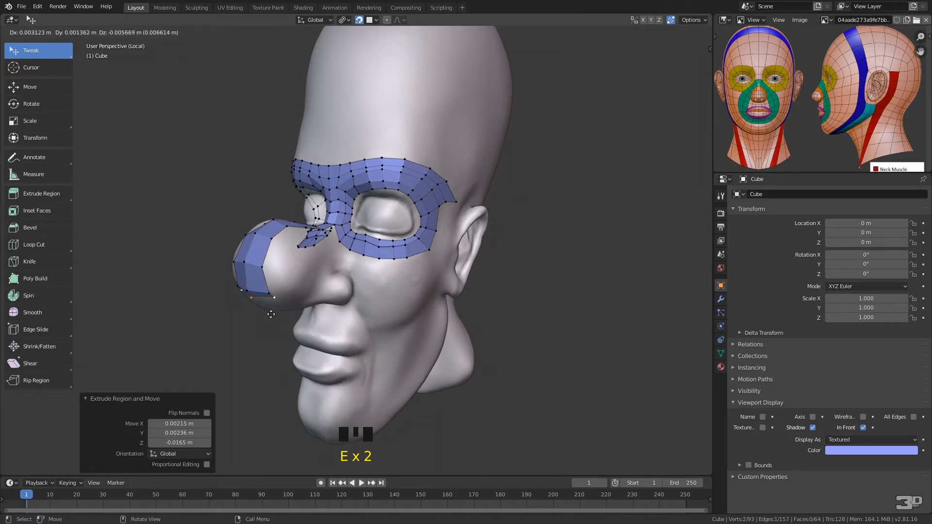
pyautogui.click(273, 334)
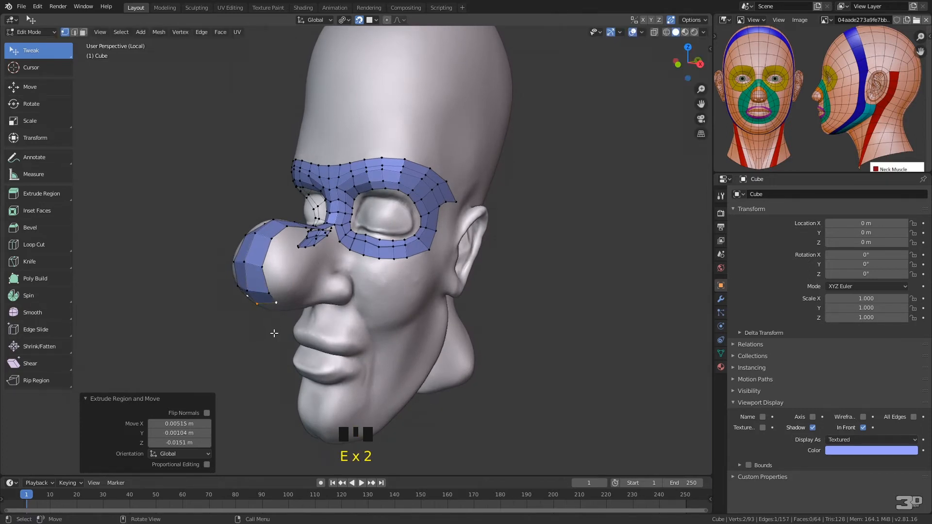
pyautogui.click(280, 324)
# Select the strip's end edge beneath the nose tip and extrude it two faces back toward the nostrils
pyautogui.moveTo(303, 308); pyautogui.dragTo(348, 251, button='middle')
pyautogui.click(375, 179)
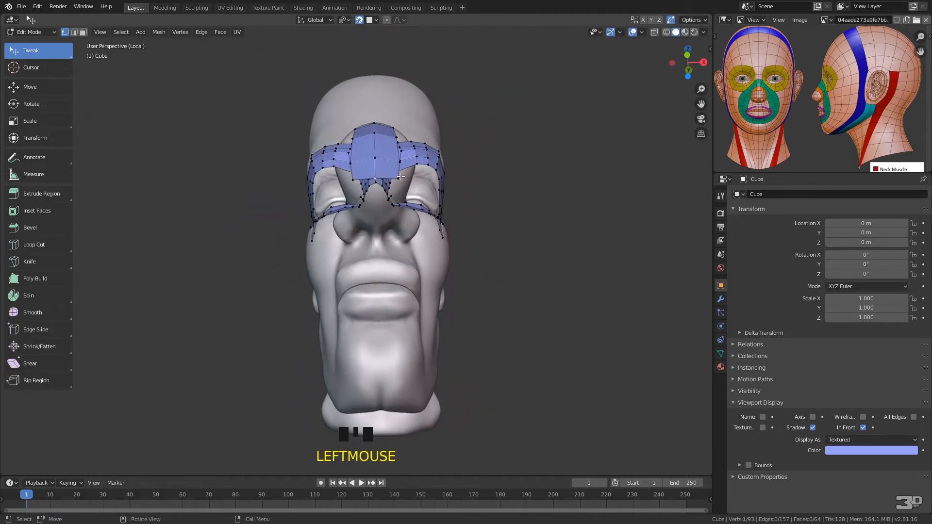
pyautogui.keyDown('shift'); pyautogui.click(399, 179); pyautogui.keyUp('shift')
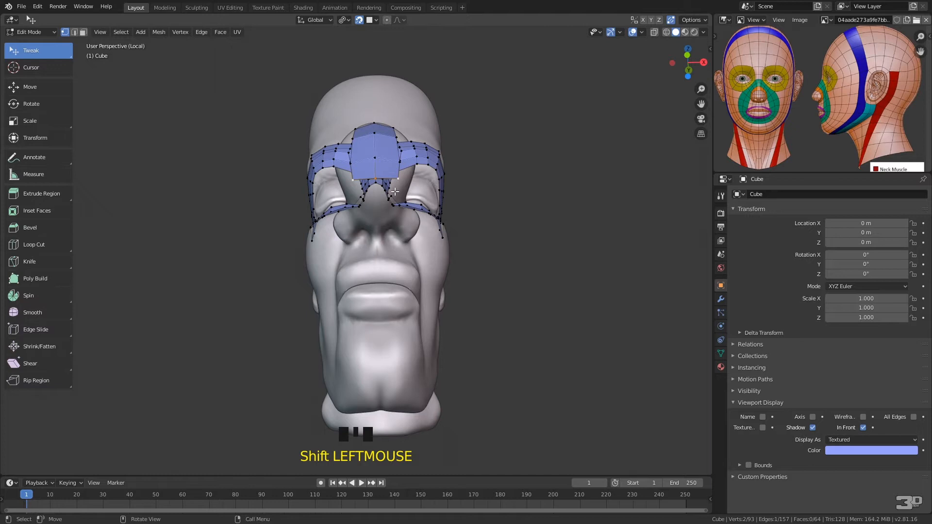
pyautogui.press('e')
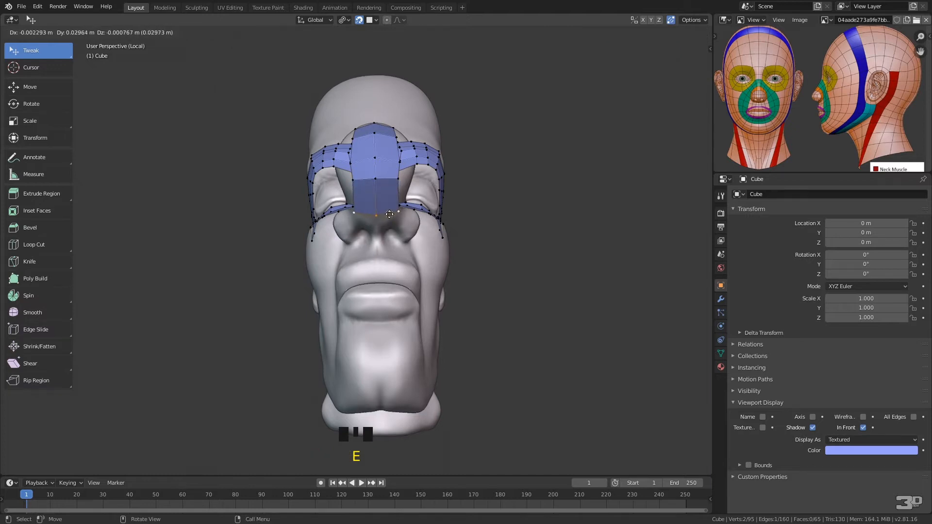
pyautogui.click(389, 207)
pyautogui.press('e')
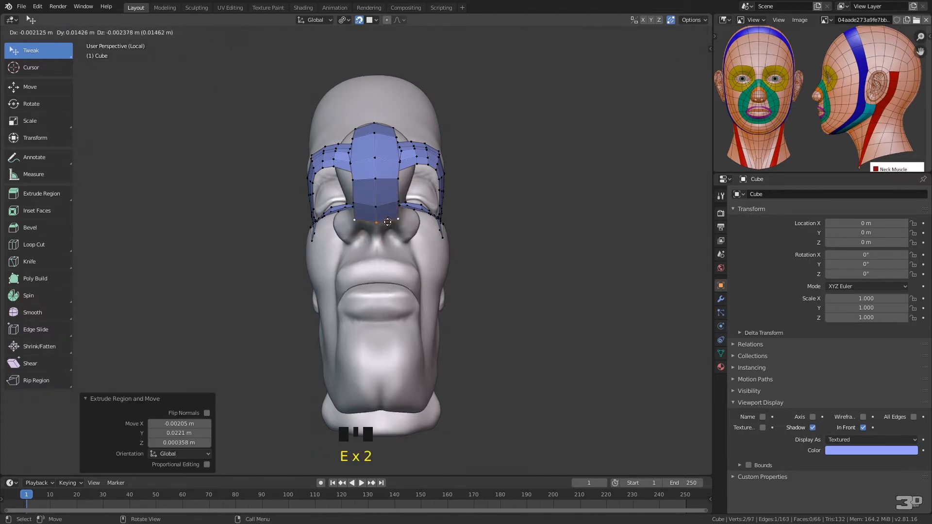
pyautogui.click(387, 221)
# Reposition the strip's edge vertices on the underside of the nose
pyautogui.moveTo(387, 220)
pyautogui.mouseDown(button='middle')
pyautogui.moveTo(356, 251)
pyautogui.moveTo(409, 187)
pyautogui.moveTo(396, 208)
pyautogui.mouseUp(button='middle')
pyautogui.click(373, 213)
pyautogui.moveTo(373, 212); pyautogui.dragTo(361, 218)
pyautogui.moveTo(369, 196); pyautogui.dragTo(359, 176)
# Add a face at the notch between the nose strip and the eye loop's inner corner, and adjust its new vertex on the nose side
pyautogui.moveTo(359, 173); pyautogui.dragTo(320, 268, button='middle')
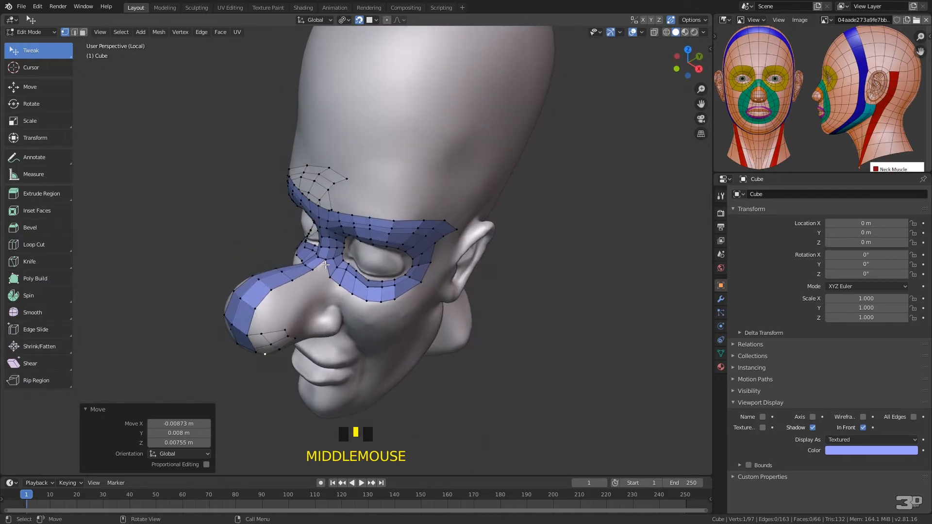
pyautogui.click(326, 265)
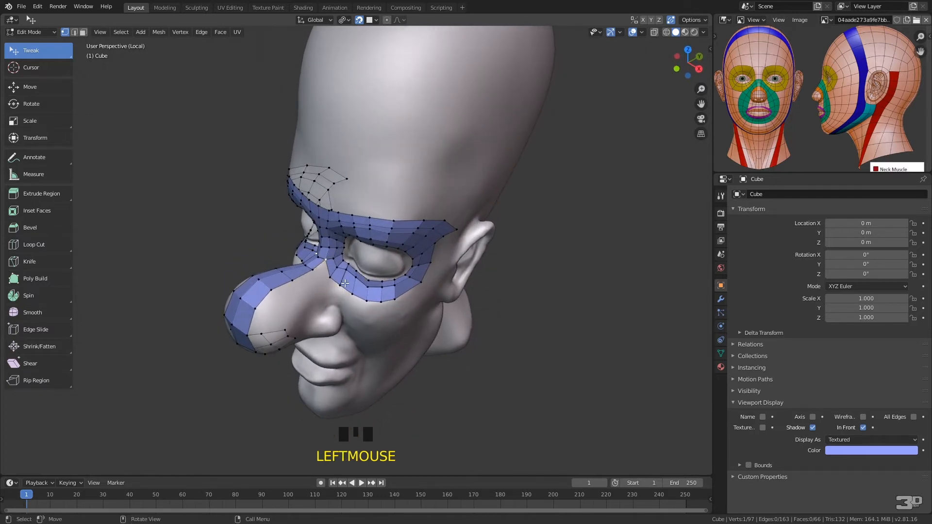
pyautogui.press('f')
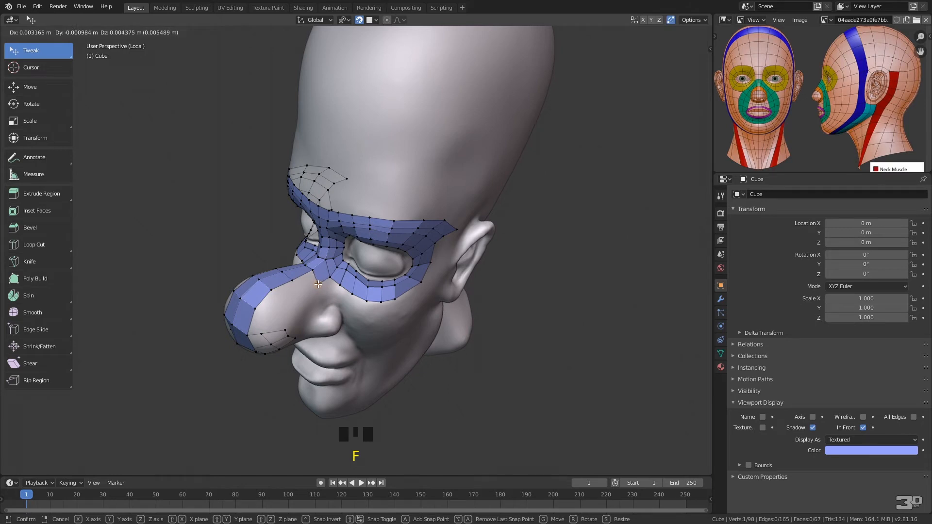
pyautogui.click(319, 285)
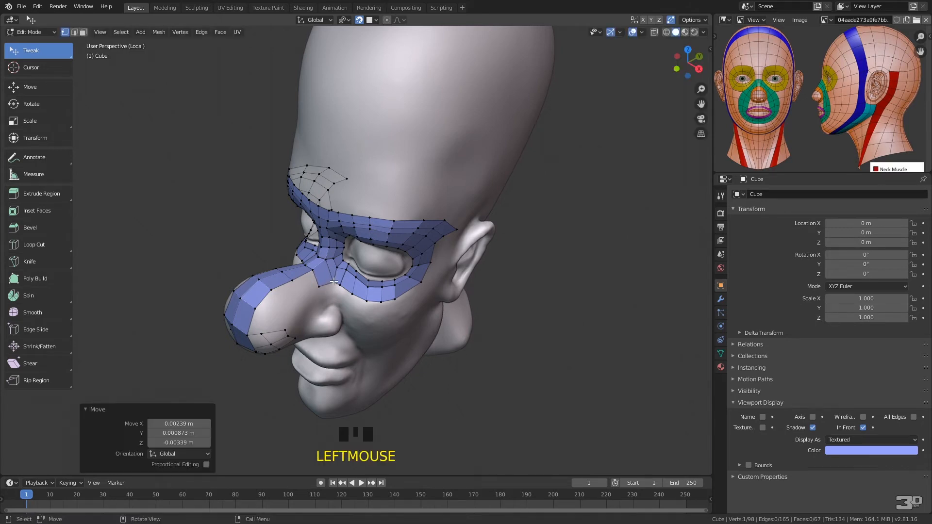
pyautogui.moveTo(342, 285); pyautogui.dragTo(346, 290)
pyautogui.click(339, 270)
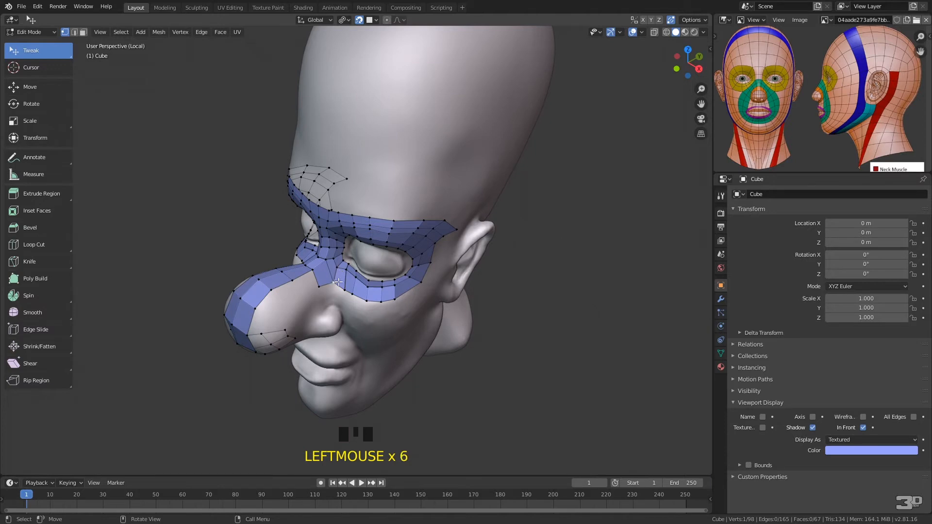
# From the face edge at the nose-side notch, extrude a nine-face strip down the cheek and around the mouth toward the chin's centerline
pyautogui.moveTo(338, 287); pyautogui.dragTo(340, 242, button='middle')
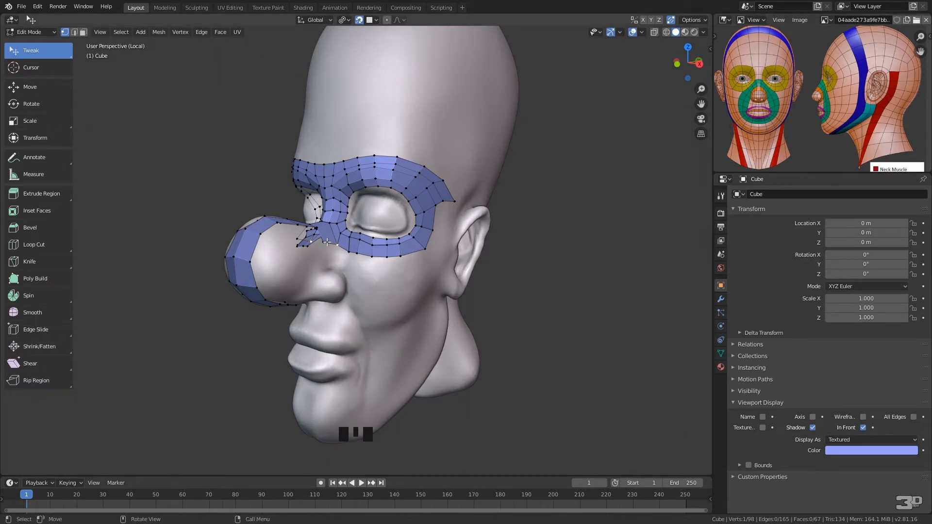
pyautogui.moveTo(324, 241); pyautogui.dragTo(338, 240)
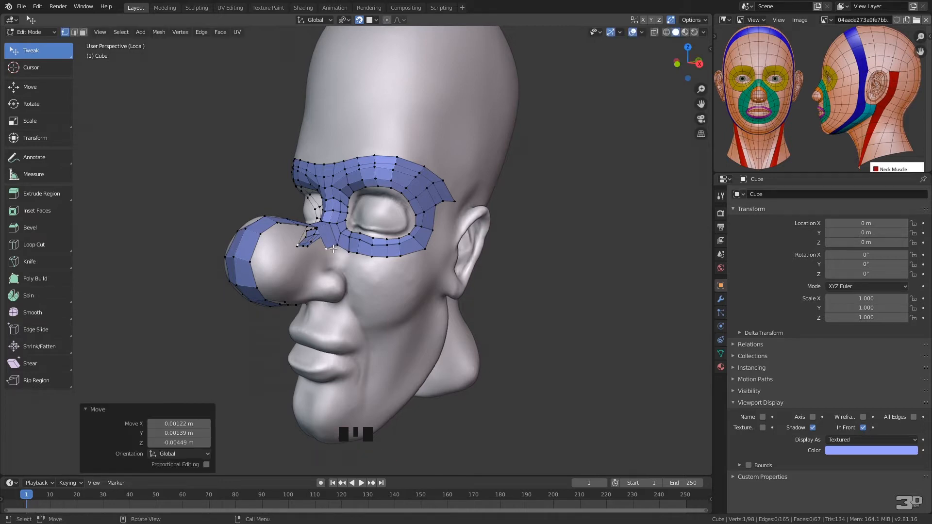
pyautogui.keyDown('shift'); pyautogui.click(338, 245); pyautogui.keyUp('shift')
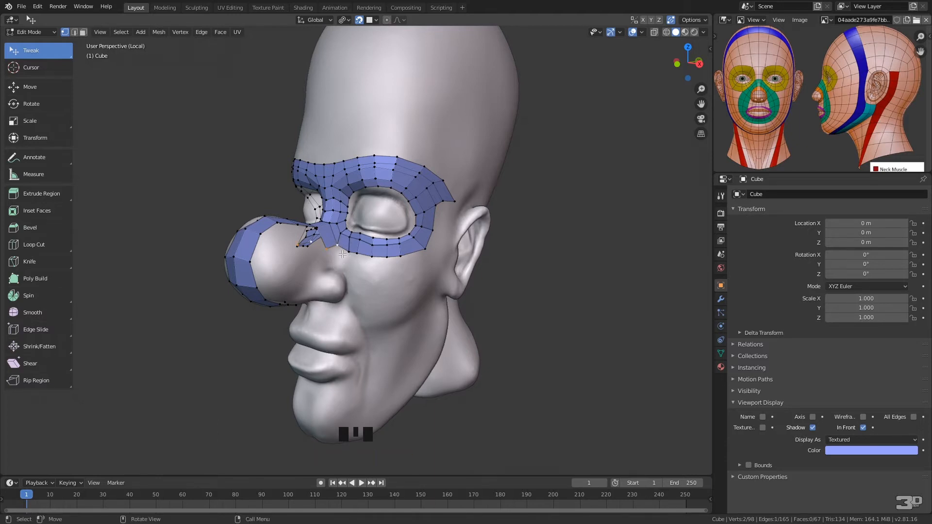
pyautogui.keyDown('ctrl'); pyautogui.rightClick(343, 264); pyautogui.keyUp('ctrl')
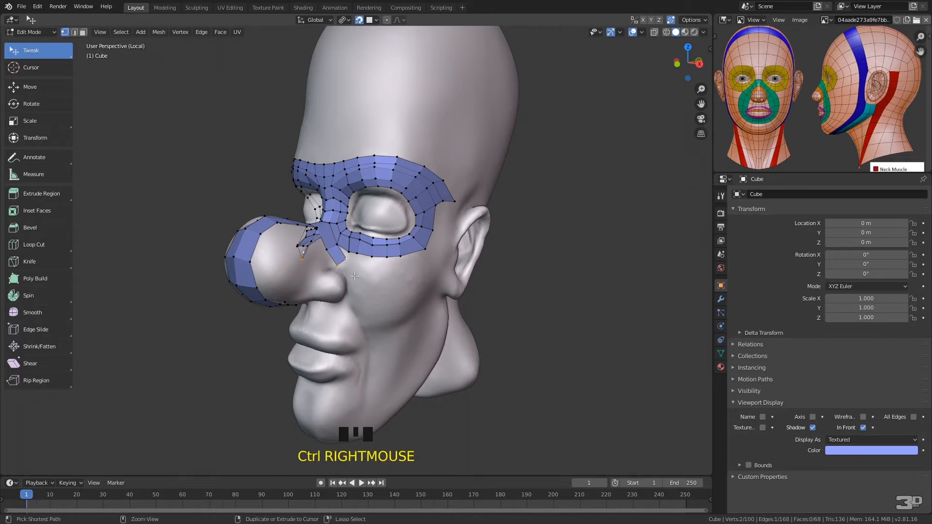
pyautogui.keyDown('ctrl'); pyautogui.rightClick(355, 280); pyautogui.keyUp('ctrl')
pyautogui.keyDown('ctrl'); pyautogui.rightClick(363, 299); pyautogui.keyUp('ctrl')
pyautogui.keyDown('ctrl'); pyautogui.rightClick(373, 327); pyautogui.keyUp('ctrl')
pyautogui.keyDown('ctrl'); pyautogui.rightClick(375, 348); pyautogui.keyUp('ctrl')
pyautogui.keyDown('ctrl'); pyautogui.rightClick(372, 374); pyautogui.keyUp('ctrl')
pyautogui.keyDown('ctrl'); pyautogui.rightClick(353, 393); pyautogui.keyUp('ctrl')
pyautogui.keyDown('ctrl'); pyautogui.rightClick(338, 395); pyautogui.keyUp('ctrl')
pyautogui.keyDown('ctrl'); pyautogui.rightClick(307, 391); pyautogui.keyUp('ctrl')
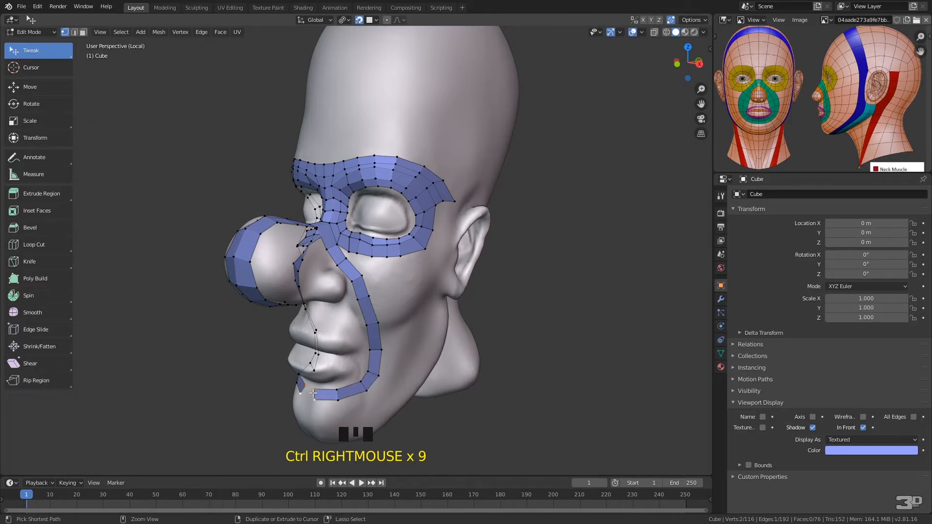
# Continue the mouth strip to the centerline below the lower lip and reposition its vertices evenly around the mouth corner
pyautogui.moveTo(344, 365); pyautogui.dragTo(394, 331, button='middle')
pyautogui.moveTo(387, 345); pyautogui.dragTo(396, 344)
pyautogui.moveTo(387, 355)
pyautogui.mouseDown()
pyautogui.moveTo(397, 356)
pyautogui.moveTo(377, 359)
pyautogui.moveTo(377, 347)
pyautogui.mouseUp()
pyautogui.moveTo(414, 362); pyautogui.dragTo(368, 358, button='middle')
pyautogui.moveTo(357, 352); pyautogui.dragTo(354, 350)
pyautogui.moveTo(323, 377); pyautogui.dragTo(327, 372)
pyautogui.moveTo(319, 384); pyautogui.dragTo(356, 345)
pyautogui.moveTo(310, 372); pyautogui.dragTo(362, 338, button='middle')
pyautogui.moveTo(387, 303)
pyautogui.mouseDown()
pyautogui.moveTo(386, 315)
pyautogui.moveTo(396, 315)
pyautogui.mouseUp()
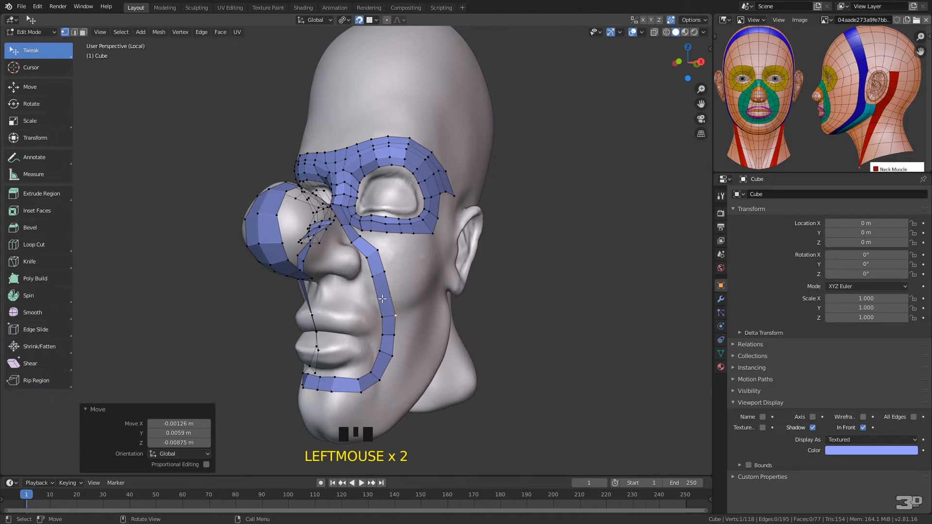
# Add a loop cut across the cheek strip beside the upper lip and even out the neighbouring vertices
pyautogui.hotkey('ctrl', 'r')
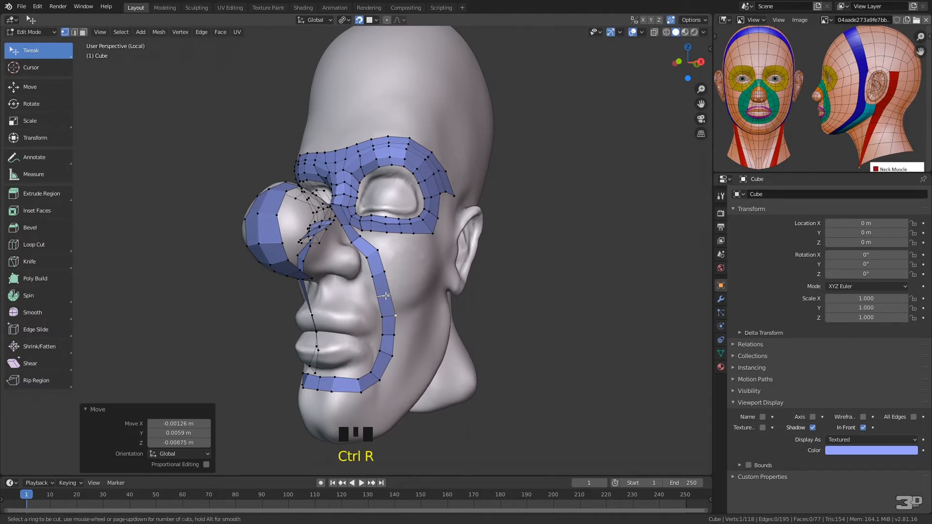
pyautogui.click(386, 295)
pyautogui.moveTo(388, 293); pyautogui.dragTo(391, 319, button='middle')
pyautogui.moveTo(338, 254); pyautogui.dragTo(346, 268)
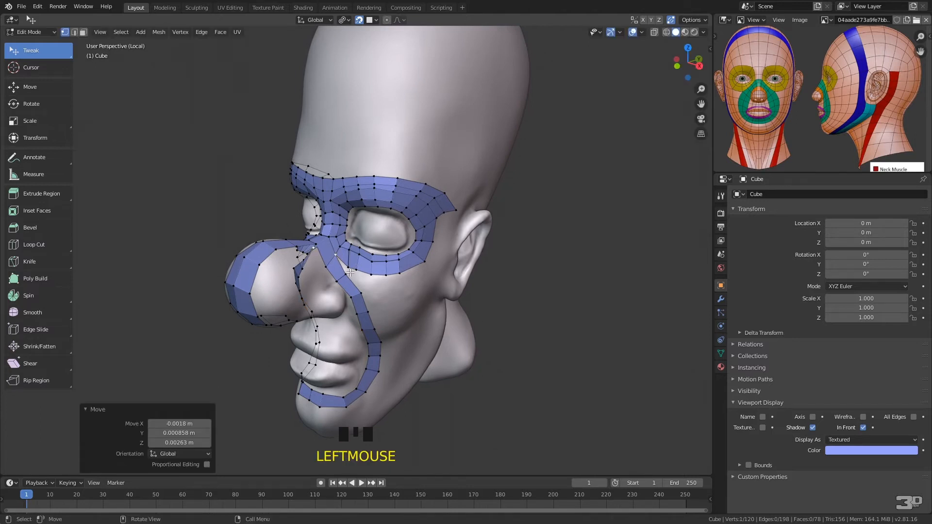
# Merge the cheek strip's upper outer vertex into the eye loop's lower inner corner with At Last, and adjust the adjoining nose-side vertices
pyautogui.doubleClick(349, 271)
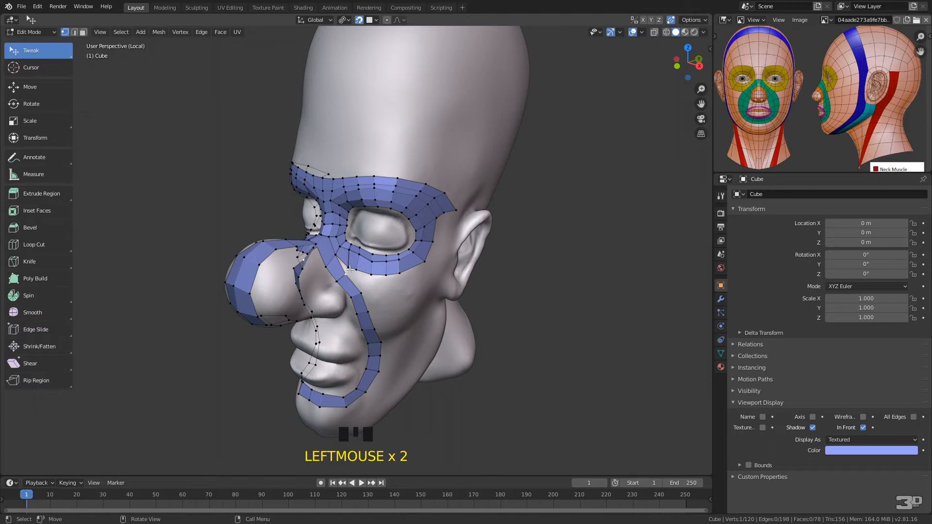
pyautogui.keyDown('shift'); pyautogui.click(351, 263); pyautogui.keyUp('shift')
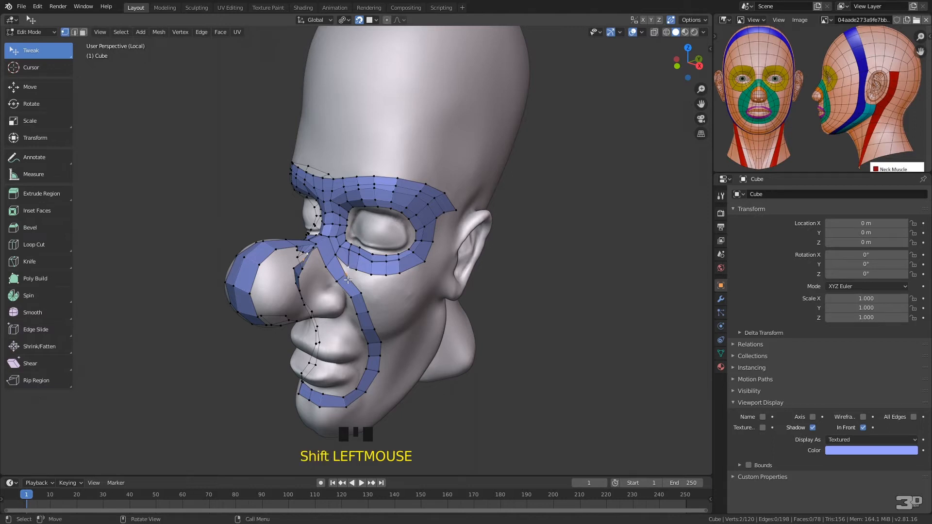
pyautogui.hotkey('alt', 'm')
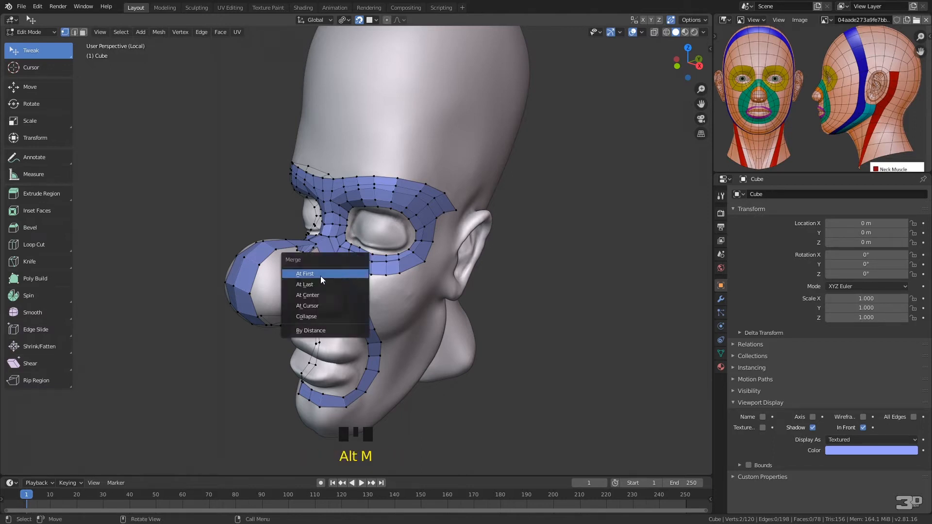
pyautogui.click(315, 284)
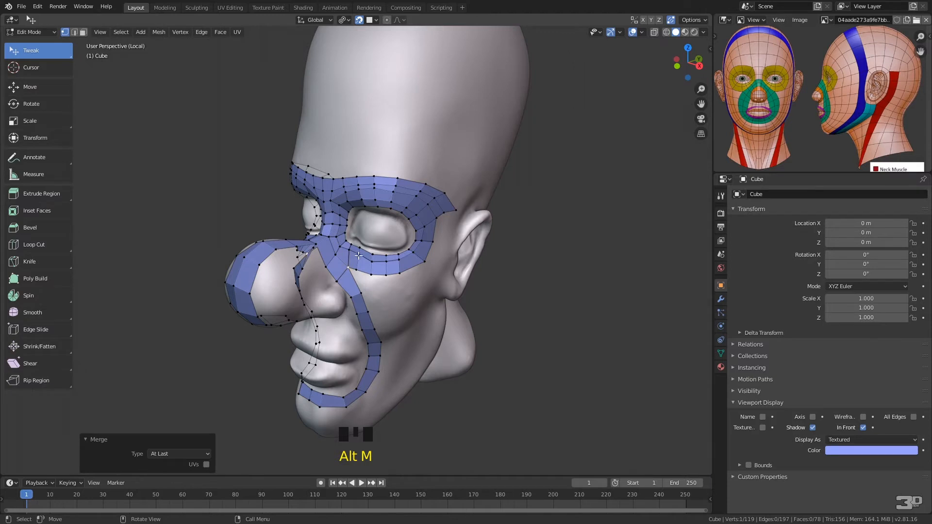
pyautogui.moveTo(336, 282); pyautogui.dragTo(332, 265)
pyautogui.moveTo(332, 255); pyautogui.dragTo(335, 287, button='middle')
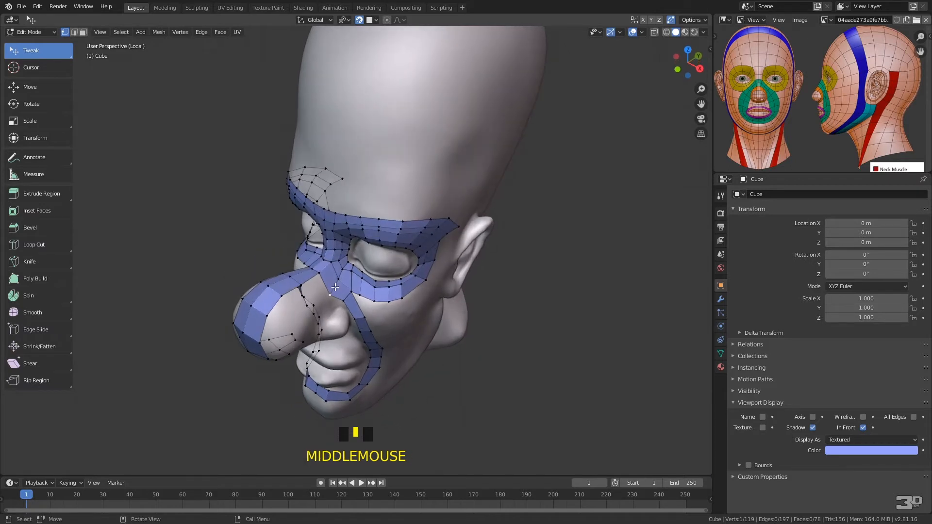
pyautogui.moveTo(332, 294); pyautogui.dragTo(331, 288)
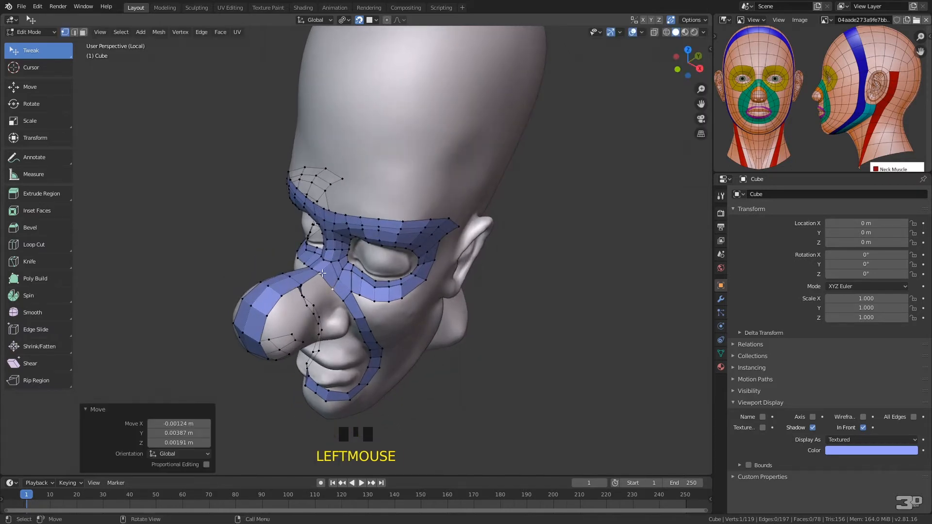
# Fill two quads from the notch between the nose and cheek strips, and reposition the cheek strip's vertices beside the nostril wing
pyautogui.moveTo(325, 275); pyautogui.dragTo(324, 289, button='middle')
pyautogui.click(324, 290)
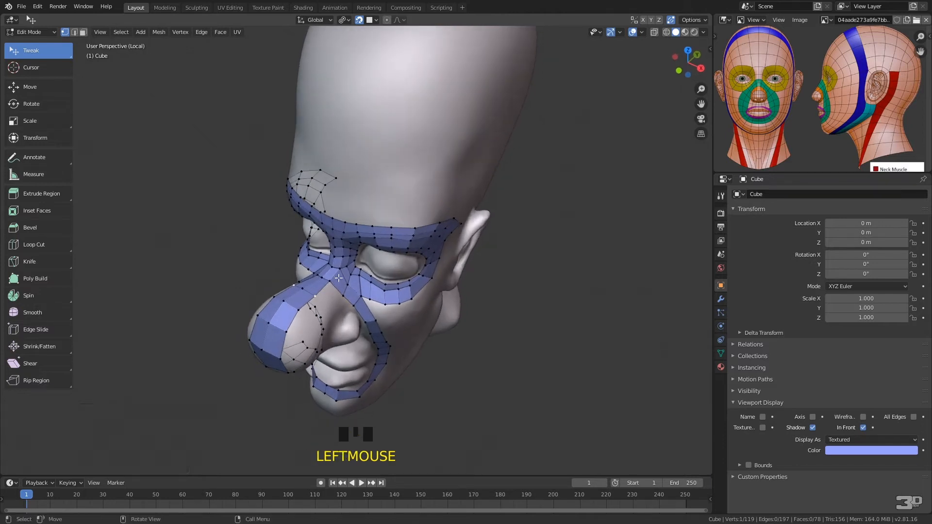
pyautogui.click(333, 282)
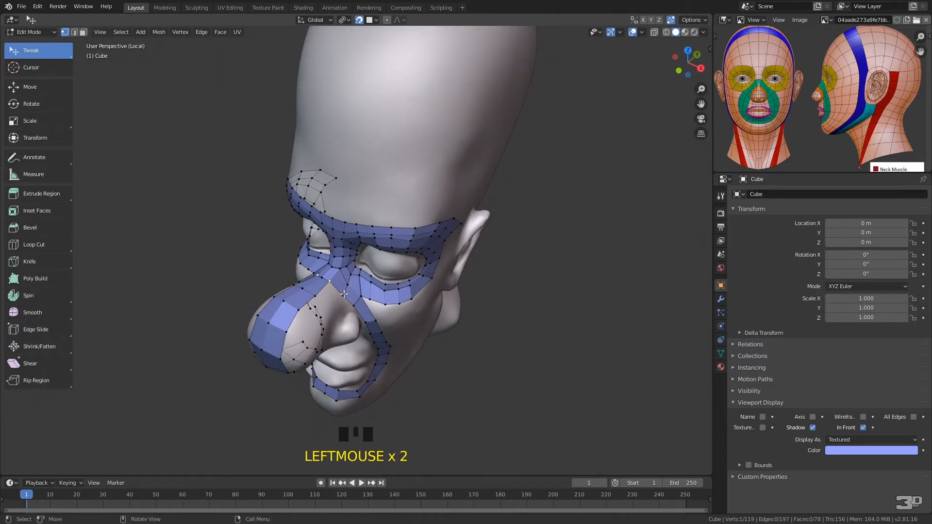
pyautogui.press('f')
pyautogui.click(349, 300)
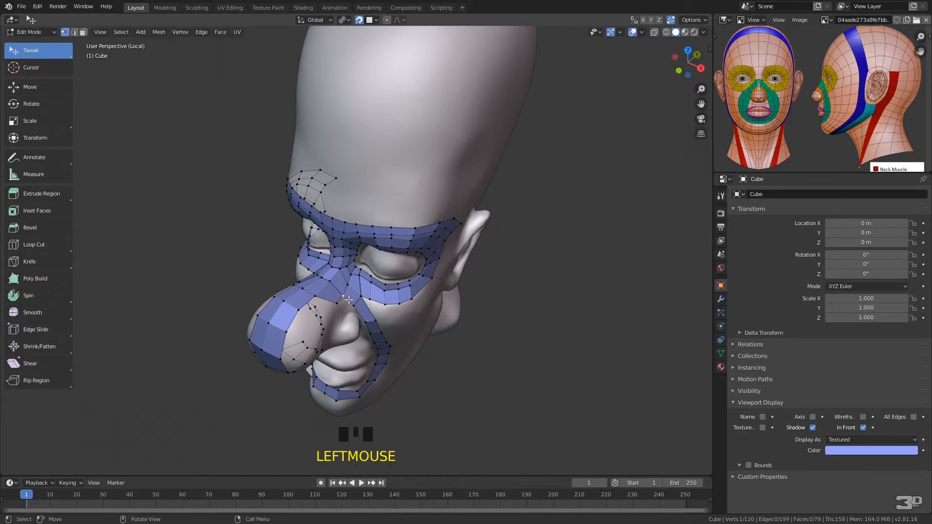
pyautogui.press('f')
pyautogui.click(353, 309)
pyautogui.moveTo(362, 317); pyautogui.dragTo(358, 269, button='middle')
pyautogui.moveTo(361, 281); pyautogui.dragTo(359, 305)
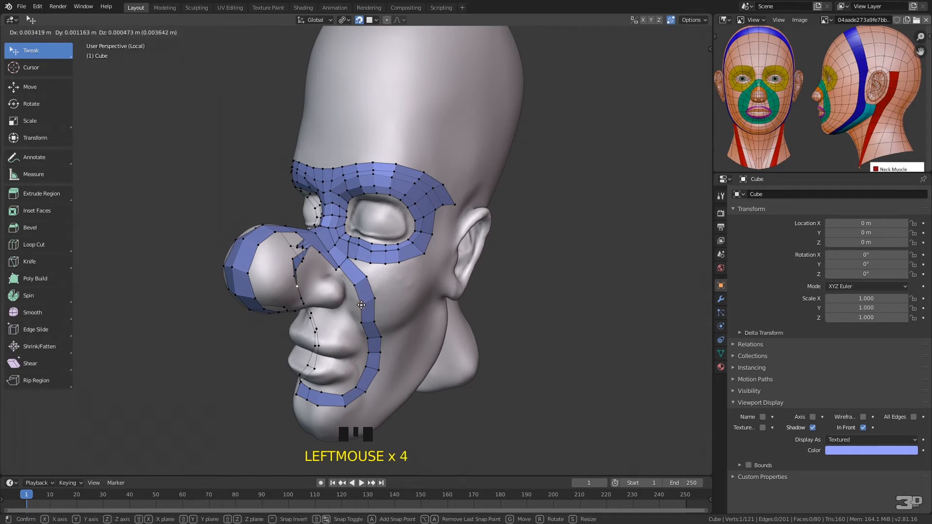
pyautogui.moveTo(361, 305); pyautogui.dragTo(367, 307)
# Fill two more quads down the inner edge of the cheek strip beside the nostril wing and select their lower corner vertex
pyautogui.click(341, 269)
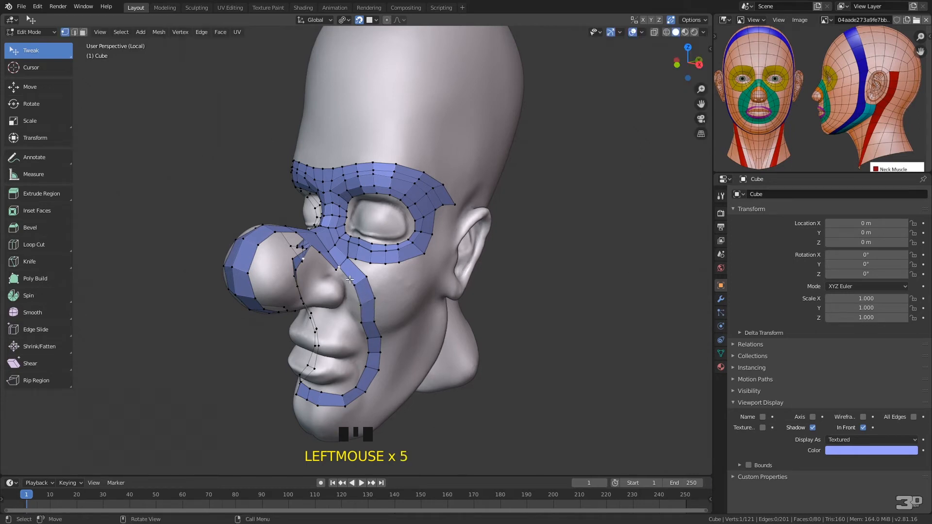
pyautogui.press('f')
pyautogui.click(354, 287)
pyautogui.press('f')
pyautogui.click(361, 301)
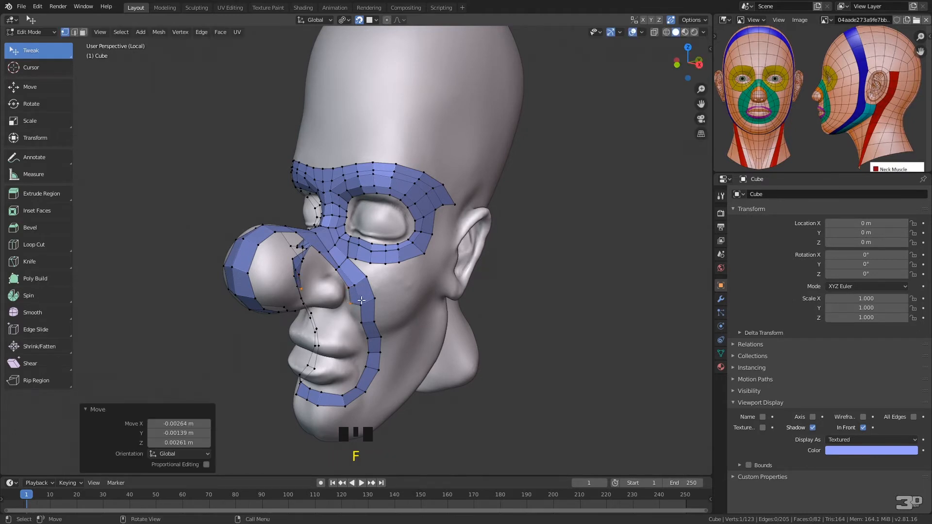
pyautogui.click(348, 303)
pyautogui.click(361, 307)
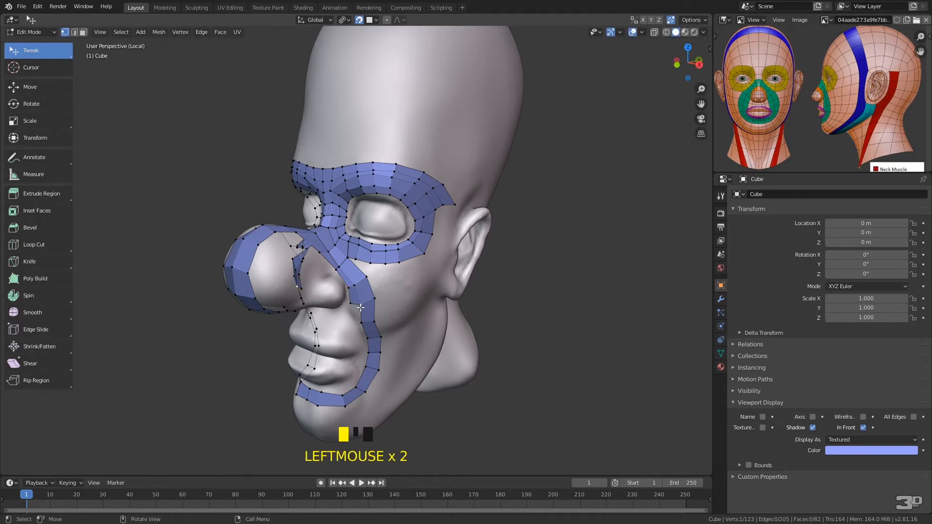
# Select the inner row's bottom edge beside the nostril and extrude it four faces across the upper lip area to the centerline
pyautogui.moveTo(361, 298); pyautogui.dragTo(368, 276, button='middle')
pyautogui.keyDown('shift'); pyautogui.click(361, 287); pyautogui.keyUp('shift')
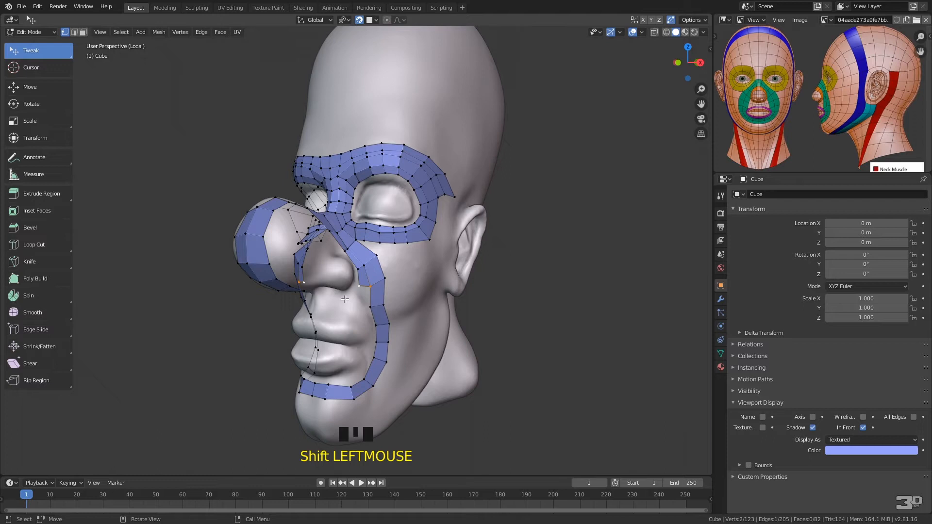
pyautogui.keyDown('ctrl'); pyautogui.rightClick(354, 297); pyautogui.keyUp('ctrl')
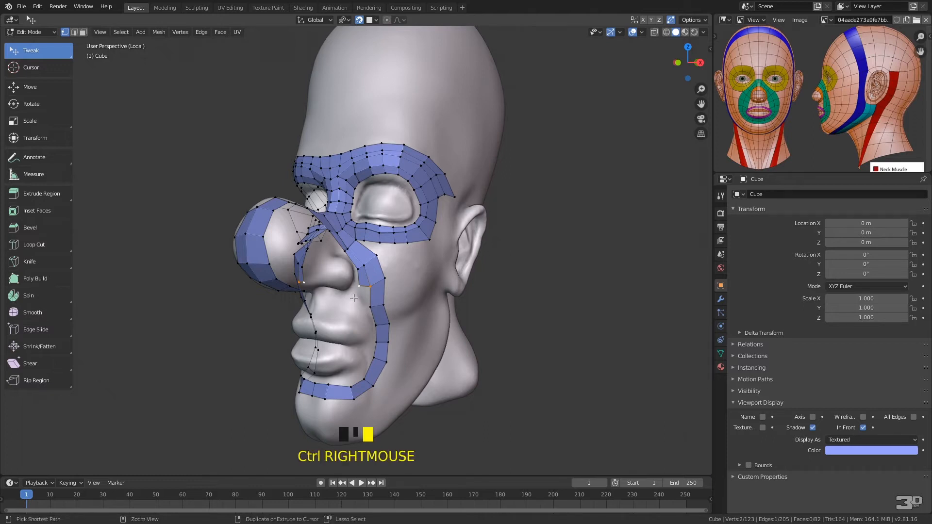
pyautogui.keyDown('ctrl'); pyautogui.rightClick(332, 302); pyautogui.keyUp('ctrl')
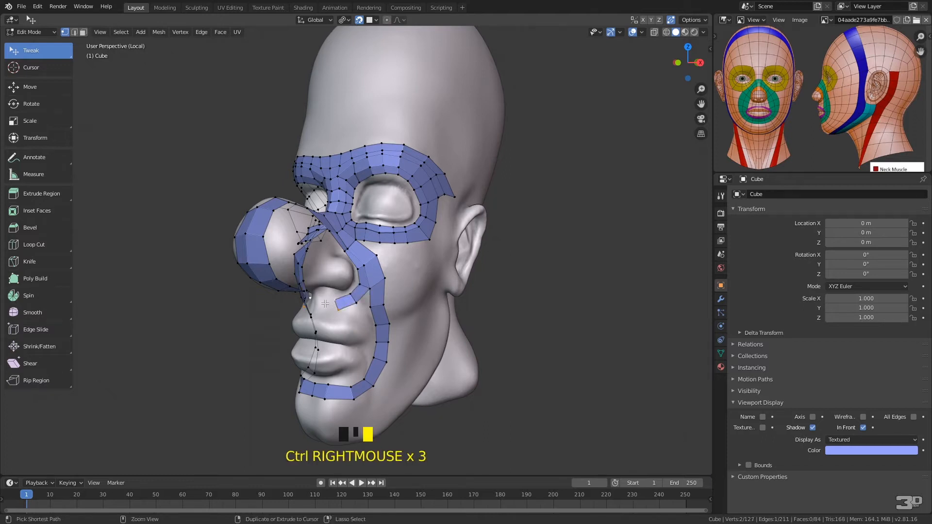
pyautogui.keyDown('ctrl'); pyautogui.rightClick(321, 301); pyautogui.keyUp('ctrl')
# Reposition the vertices of the strip beneath the nose so its faces follow the upper lip area evenly up to the centerline
pyautogui.moveTo(328, 292); pyautogui.dragTo(380, 274, button='middle')
pyautogui.moveTo(381, 277); pyautogui.dragTo(373, 287)
pyautogui.moveTo(401, 265); pyautogui.dragTo(377, 276, button='middle')
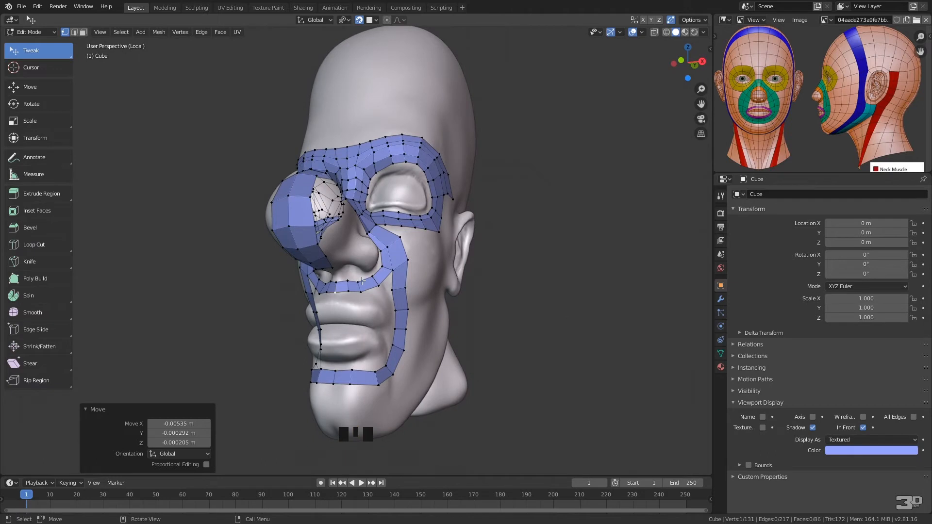
pyautogui.click(362, 279)
pyautogui.moveTo(361, 281); pyautogui.dragTo(364, 286)
pyautogui.click(348, 281)
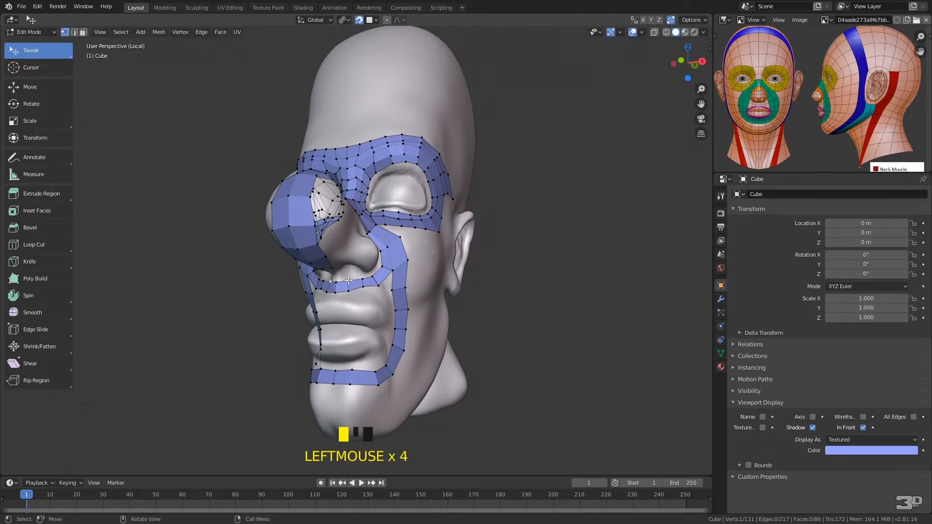
pyautogui.moveTo(348, 278); pyautogui.dragTo(358, 256, button='middle')
pyautogui.click(355, 268)
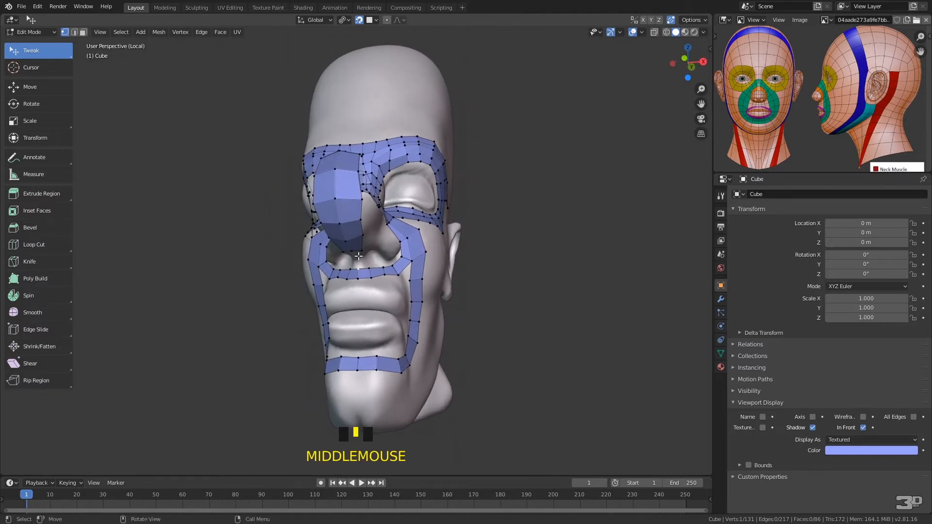
pyautogui.moveTo(360, 268)
pyautogui.mouseDown()
pyautogui.moveTo(359, 278)
pyautogui.moveTo(371, 264)
pyautogui.moveTo(372, 277)
pyautogui.mouseUp()
pyautogui.click(373, 275)
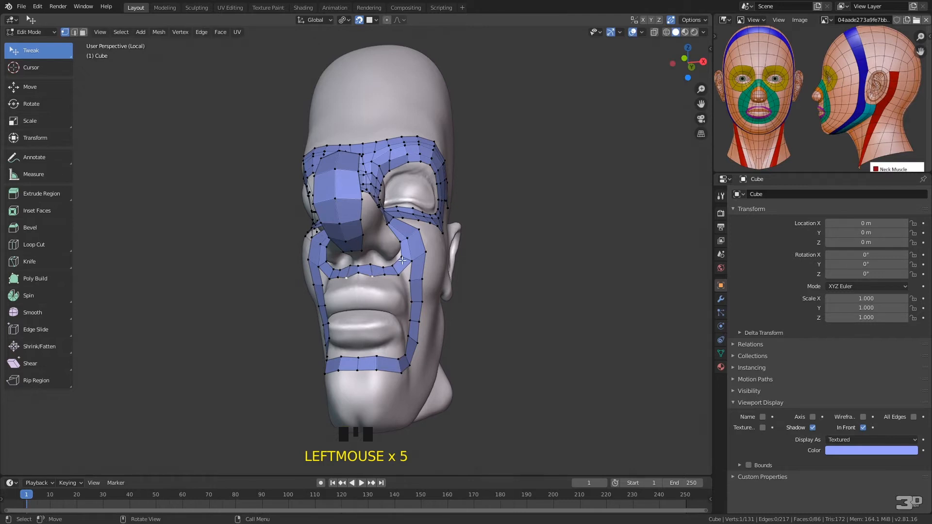
# Merge the two facing vertices at the gap between the upper lip strip and the cheek strip with At Last
pyautogui.moveTo(412, 260)
pyautogui.mouseDown(button='middle')
pyautogui.moveTo(365, 281)
pyautogui.moveTo(397, 268)
pyautogui.mouseUp(button='middle')
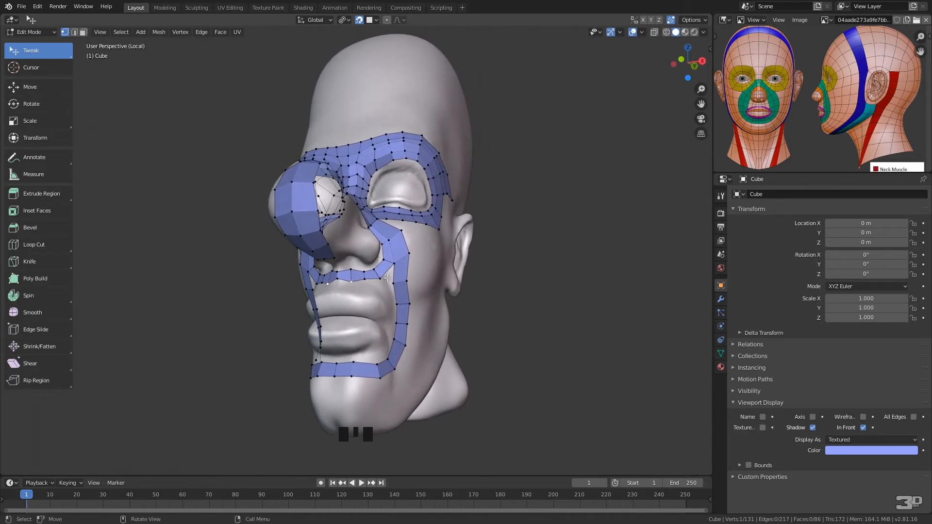
pyautogui.click(396, 280)
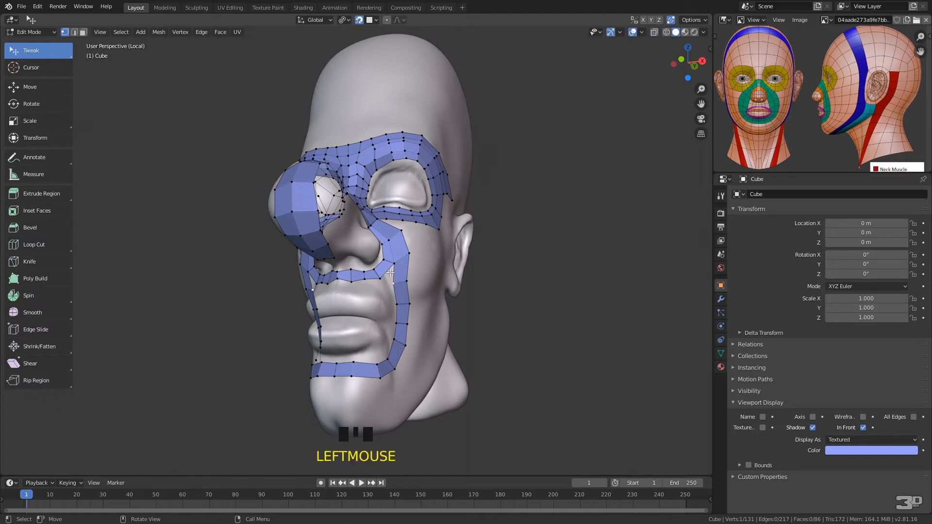
pyautogui.keyDown('shift'); pyautogui.click(395, 269); pyautogui.keyUp('shift')
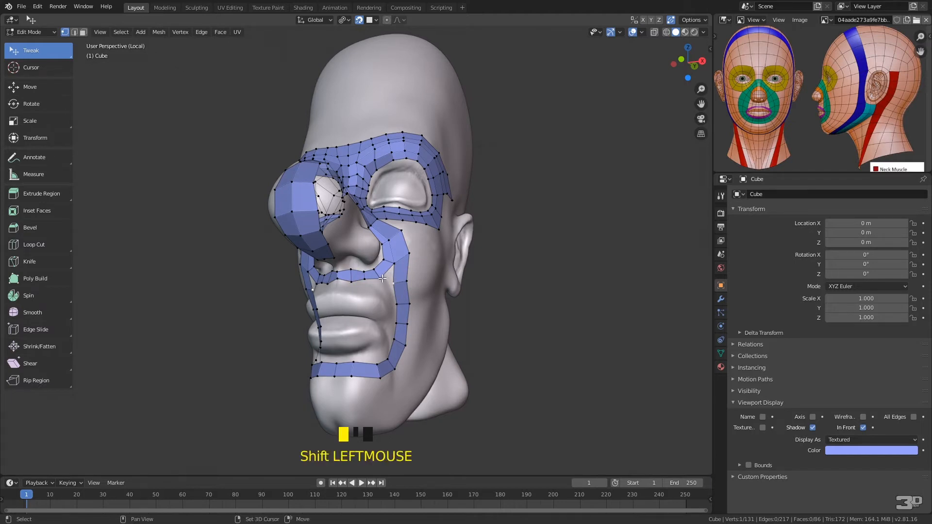
pyautogui.hotkey('alt', 'm')
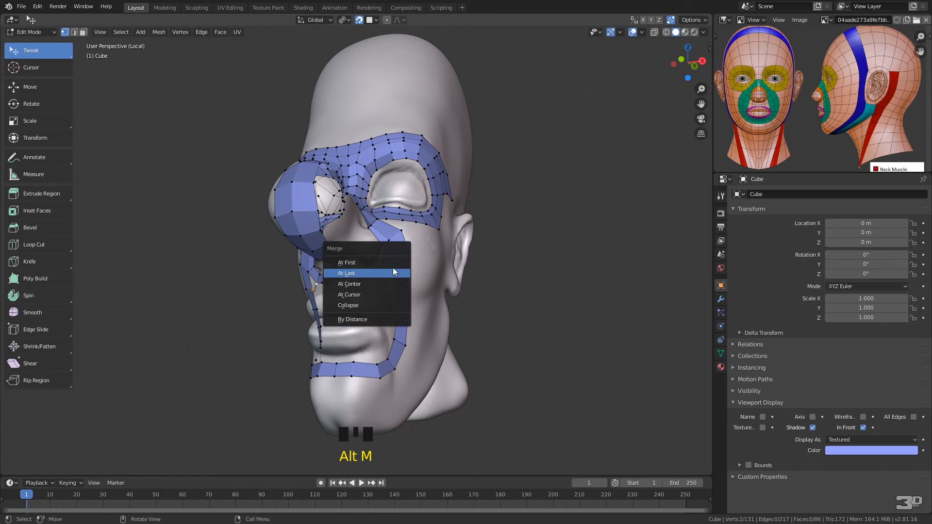
pyautogui.click(371, 271)
# Even out the vertices around the junction of the upper lip and cheek strips, widening the cheek strip's outer edge
pyautogui.moveTo(383, 279); pyautogui.dragTo(358, 275)
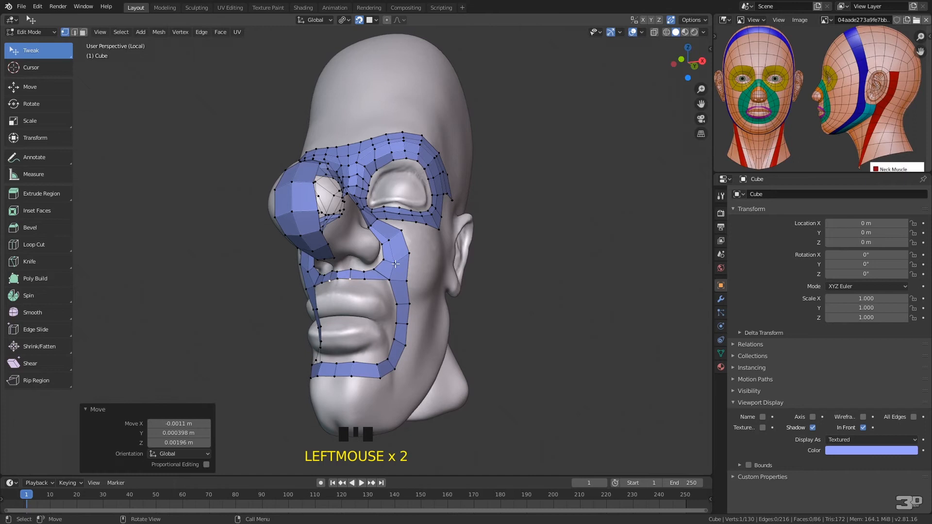
pyautogui.moveTo(412, 251); pyautogui.dragTo(377, 269)
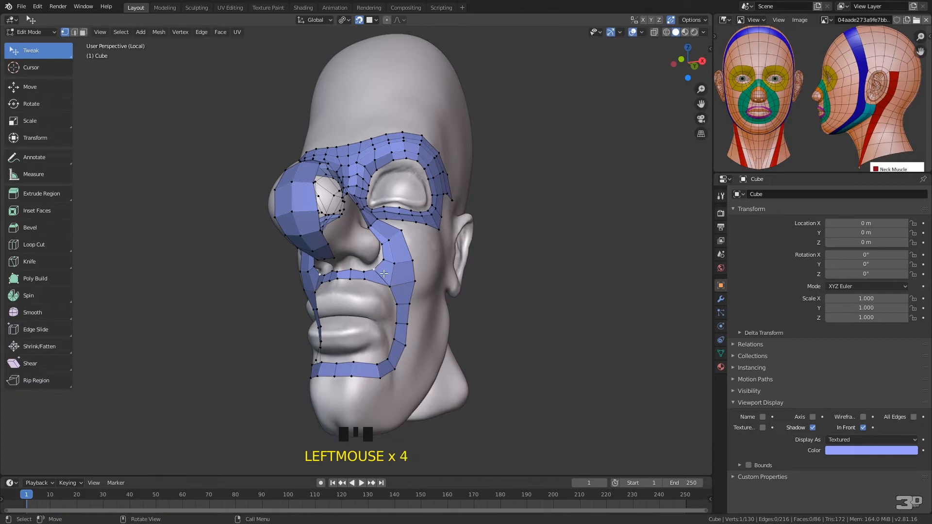
pyautogui.moveTo(364, 275)
pyautogui.mouseDown(button='middle')
pyautogui.moveTo(479, 344)
pyautogui.moveTo(435, 358)
pyautogui.moveTo(340, 311)
pyautogui.moveTo(369, 286)
pyautogui.moveTo(359, 278)
pyautogui.mouseUp(button='middle')
pyautogui.moveTo(359, 278); pyautogui.dragTo(358, 282)
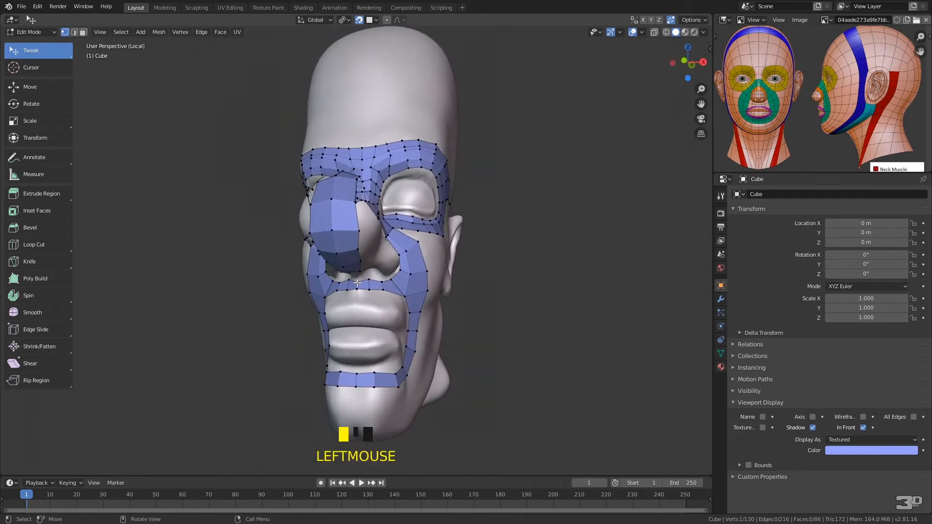
# Extrude the mouth loop's inner edge beside the mouth corner inward as one face and adjust its new vertices to follow the lips
pyautogui.moveTo(358, 280); pyautogui.dragTo(346, 214, button='middle')
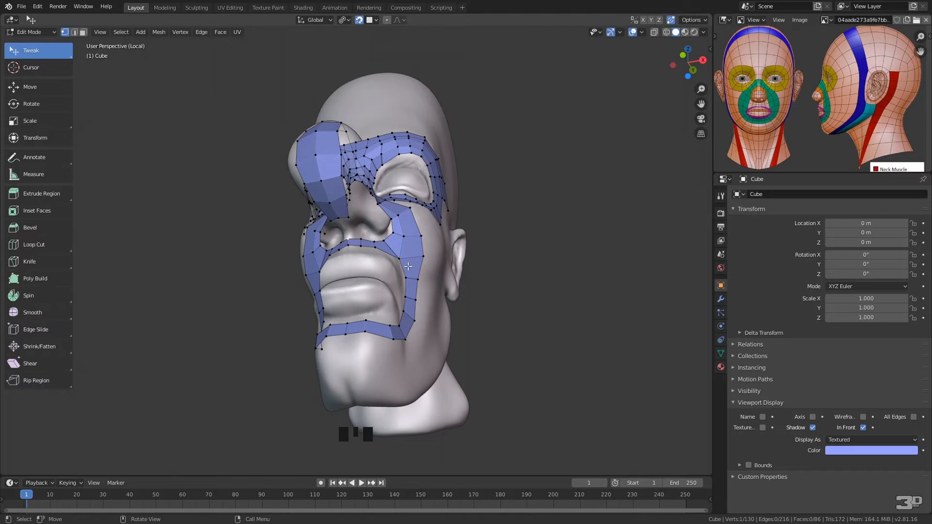
pyautogui.moveTo(410, 297); pyautogui.dragTo(389, 316, button='middle')
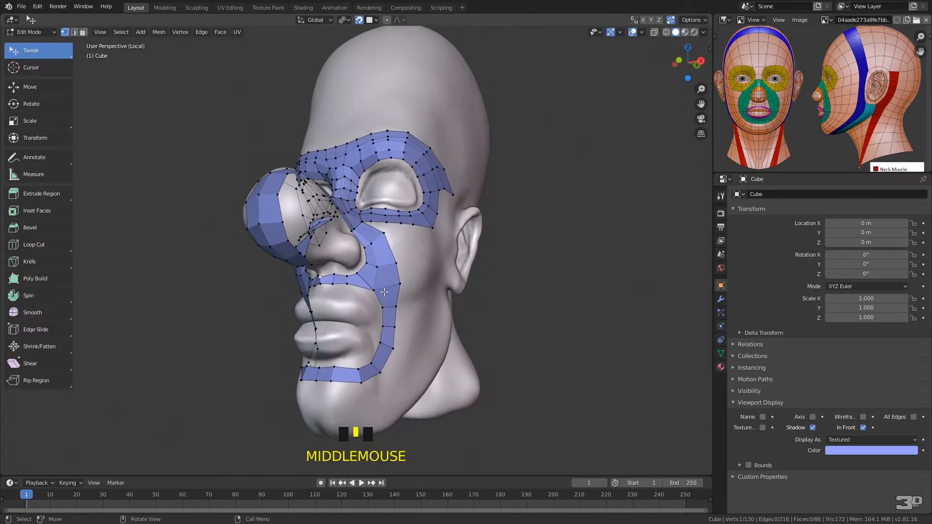
pyautogui.click(382, 307)
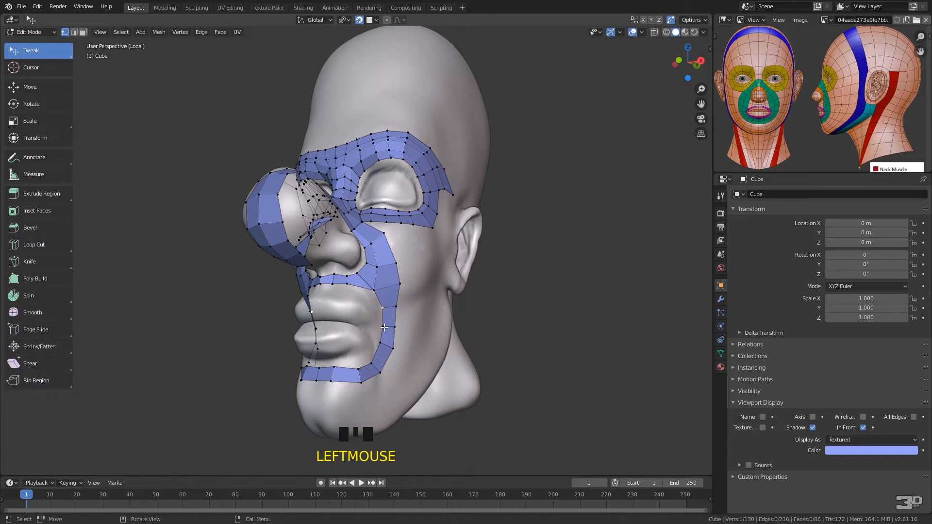
pyautogui.keyDown('shift'); pyautogui.click(381, 342); pyautogui.keyUp('shift')
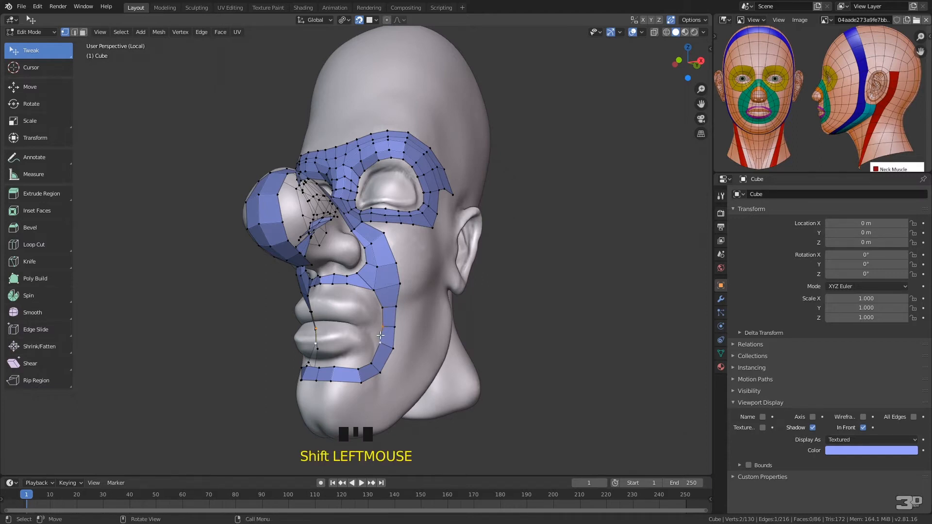
pyautogui.press('e')
pyautogui.click(379, 326)
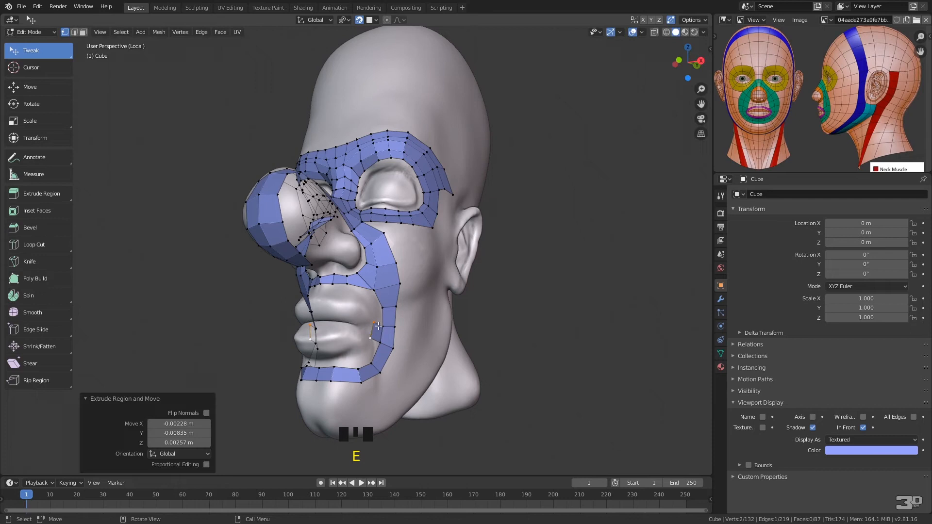
pyautogui.click(370, 339)
pyautogui.moveTo(372, 339)
pyautogui.mouseDown()
pyautogui.moveTo(383, 325)
pyautogui.moveTo(374, 326)
pyautogui.mouseUp()
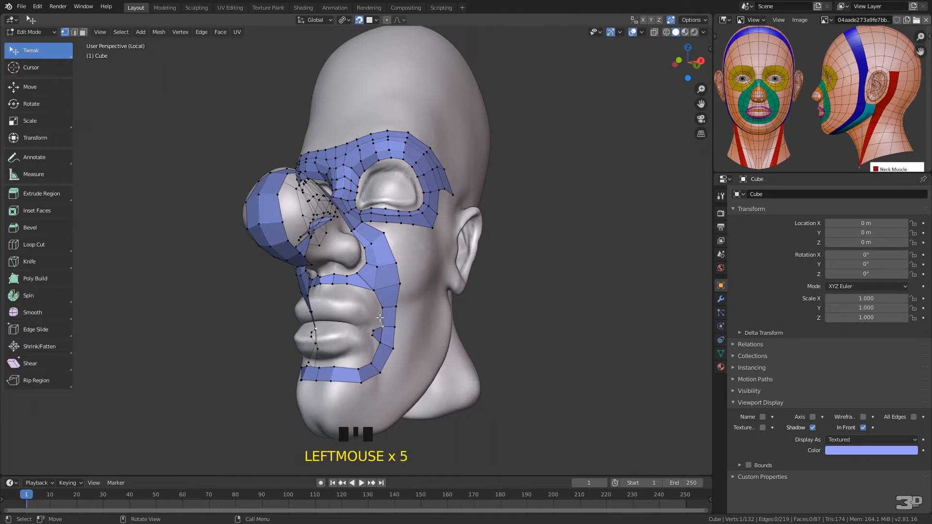
# Fill five successive quads from the new face up past the mouth corner and across the upper lip to the centerline
pyautogui.press('f')
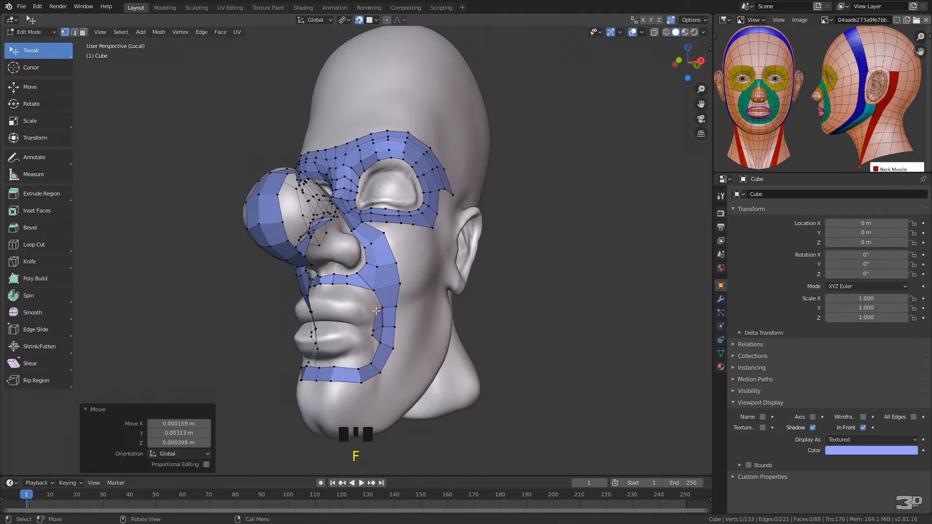
pyautogui.click(377, 291)
pyautogui.press('f')
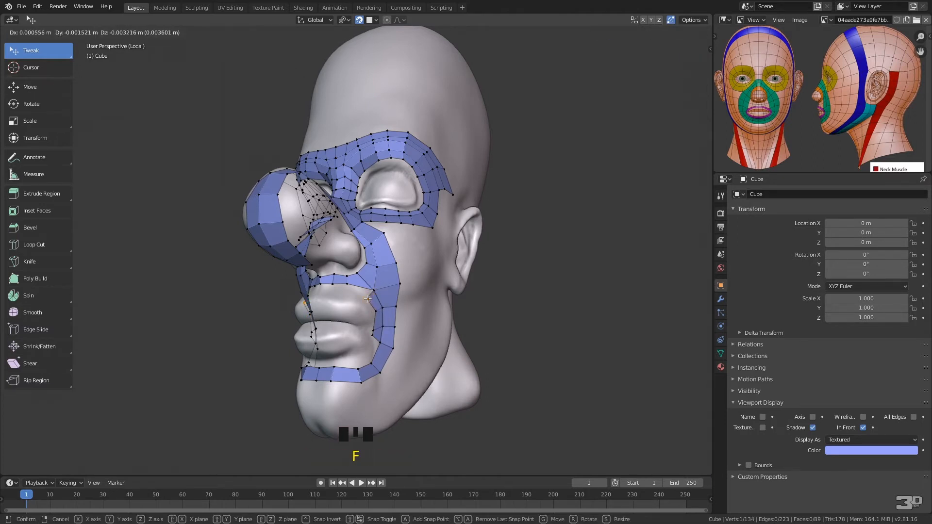
pyautogui.click(362, 290)
pyautogui.press('f')
pyautogui.click(350, 287)
pyautogui.click(348, 285)
pyautogui.press('f')
pyautogui.click(334, 287)
pyautogui.press('f')
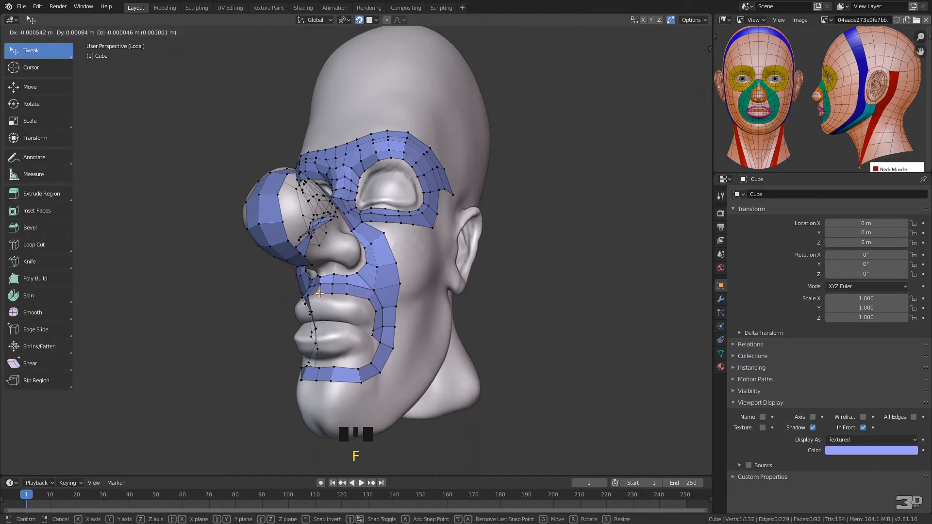
pyautogui.click(328, 289)
# Fill four more quads from the mouth corner down and beneath the lower lip to complete the inner mouth row at the centerline
pyautogui.moveTo(327, 288); pyautogui.dragTo(381, 283, button='middle')
pyautogui.click(370, 316)
pyautogui.press('f')
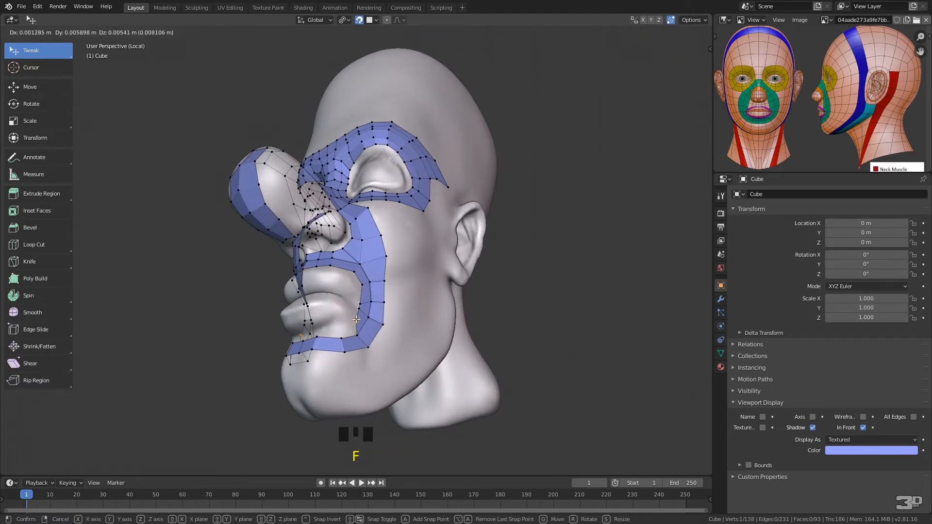
pyautogui.click(355, 333)
pyautogui.click(357, 334)
pyautogui.press('f')
pyautogui.click(343, 328)
pyautogui.click(341, 339)
pyautogui.press('f')
pyautogui.click(320, 331)
pyautogui.moveTo(320, 331); pyautogui.dragTo(361, 365, button='middle')
pyautogui.press('f')
# Even out the vertices of the inner mouth row around the mouth corner and lower lip
pyautogui.click(385, 344)
pyautogui.click(366, 359)
pyautogui.moveTo(366, 358); pyautogui.dragTo(365, 306)
pyautogui.click(372, 338)
pyautogui.click(363, 311)
pyautogui.click(374, 333)
pyautogui.moveTo(379, 327); pyautogui.dragTo(385, 282, button='middle')
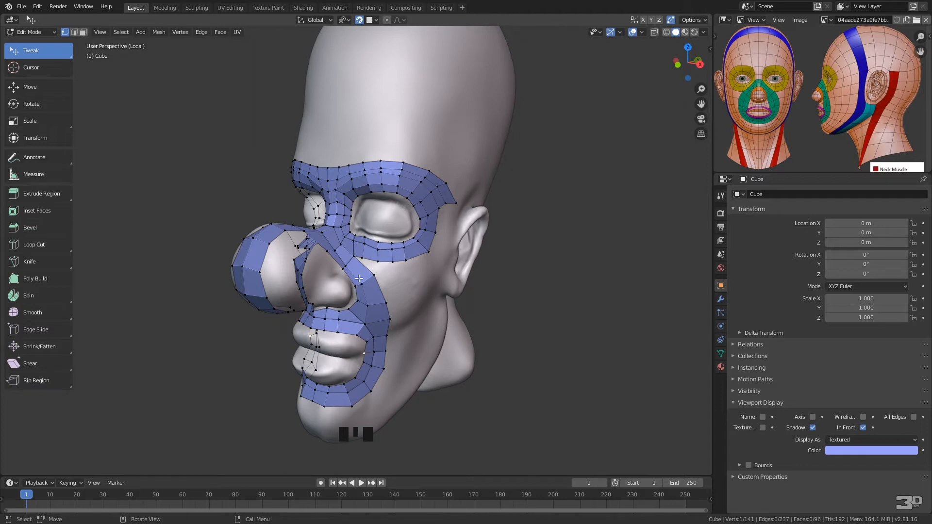
# Add a loop cut across the cheek strip beside the nose, below the inner corner of the eye
pyautogui.hotkey('ctrl', 'r')
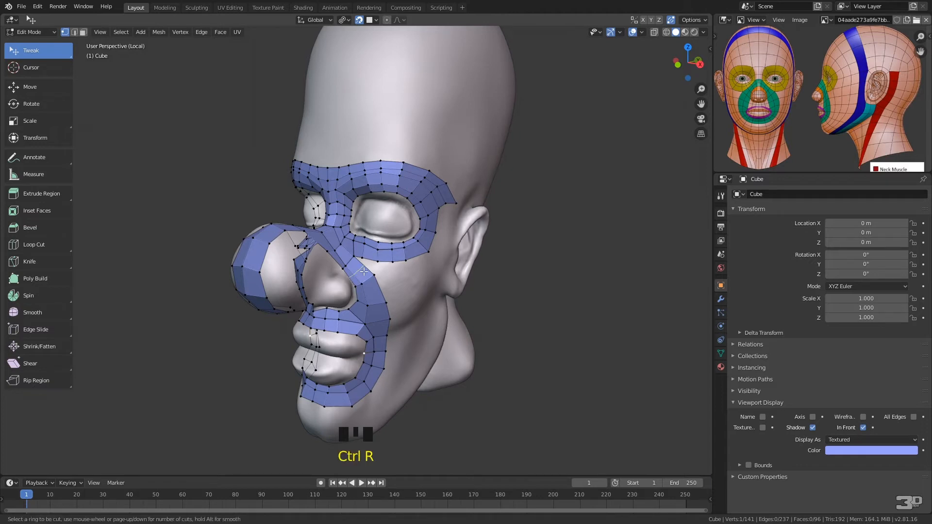
pyautogui.click(360, 272)
pyautogui.click(367, 267)
# Move the nose strip's edge near the bridge back toward the face and add a loop cut across the strip just in front of it
pyautogui.moveTo(367, 252); pyautogui.dragTo(323, 312, button='middle')
pyautogui.click(305, 305)
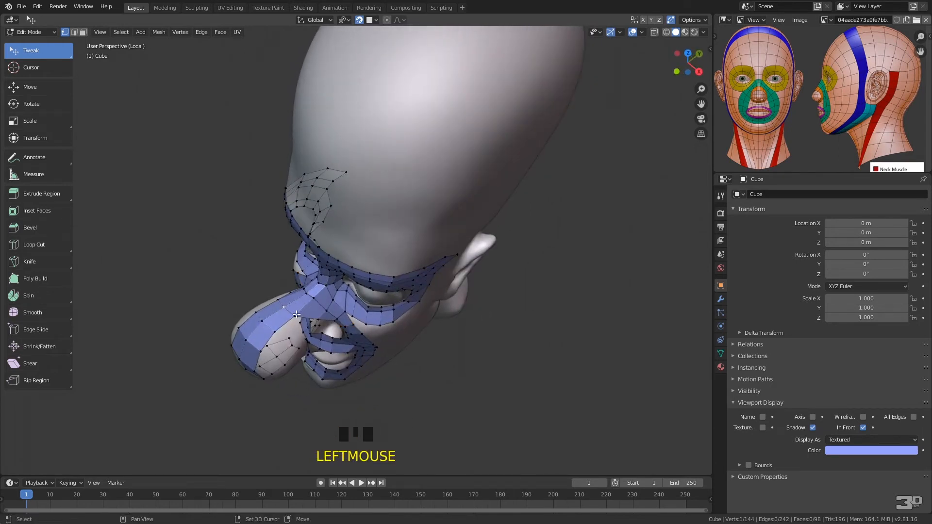
pyautogui.keyDown('shift'); pyautogui.click(305, 303); pyautogui.keyUp('shift')
pyautogui.press('g')
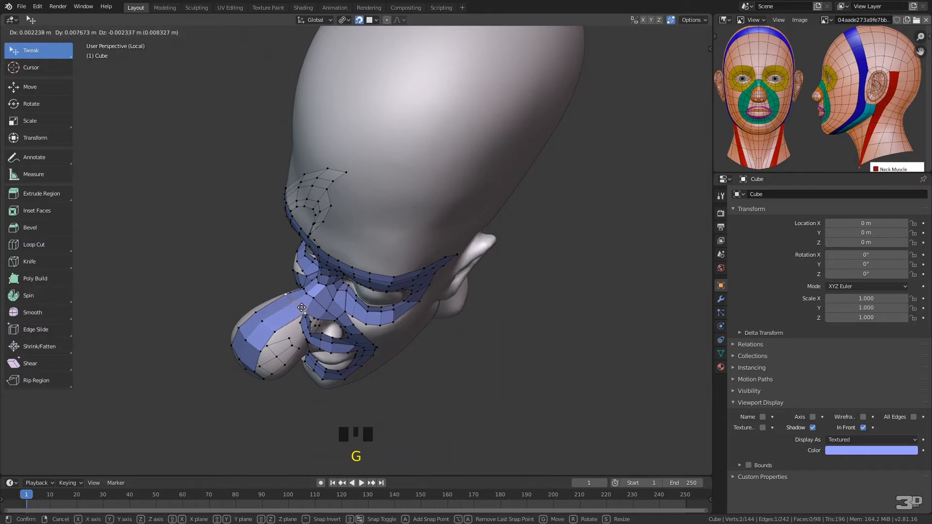
pyautogui.click(289, 302)
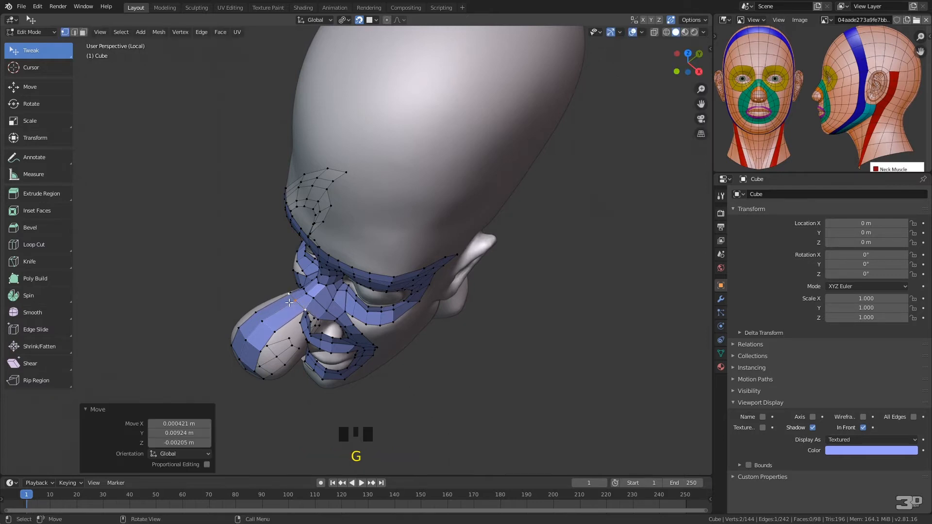
pyautogui.hotkey('ctrl', 'r')
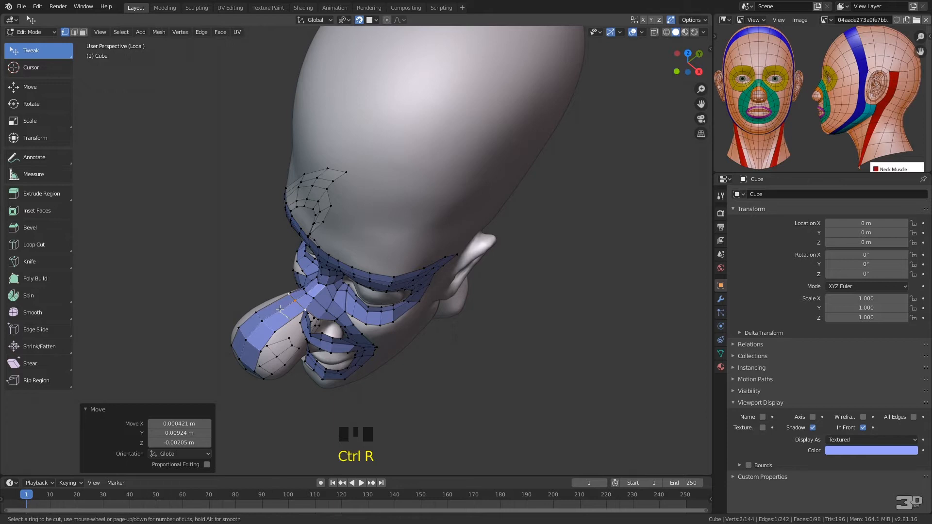
pyautogui.click(280, 309)
pyautogui.click(286, 311)
# Turn off the Mirror modifier's viewport display to hide the mirrored half of the mesh
pyautogui.moveTo(346, 303); pyautogui.dragTo(335, 236, button='middle')
pyautogui.click(341, 248)
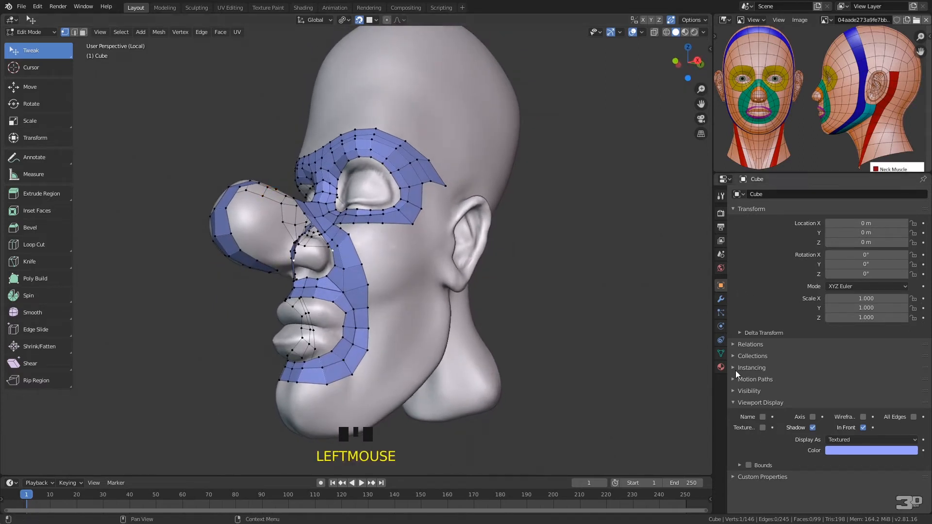
pyautogui.click(720, 299)
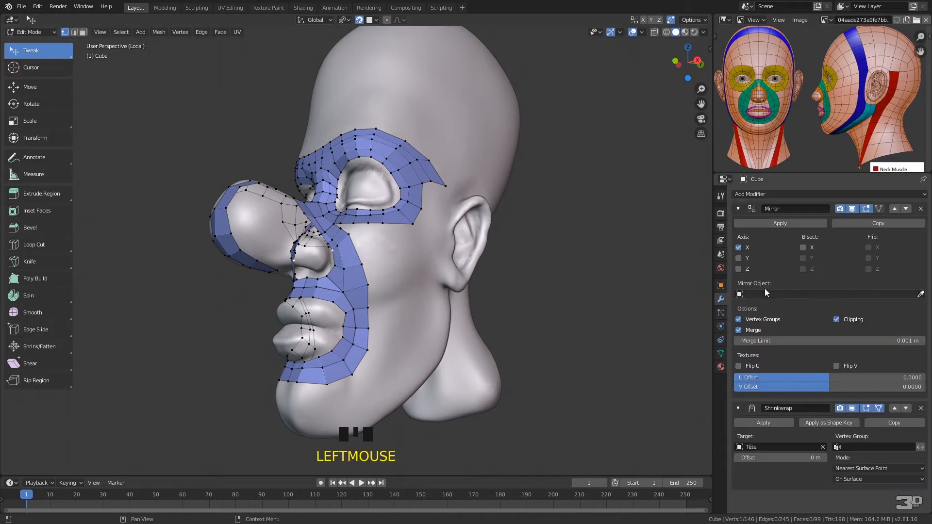
pyautogui.click(852, 208)
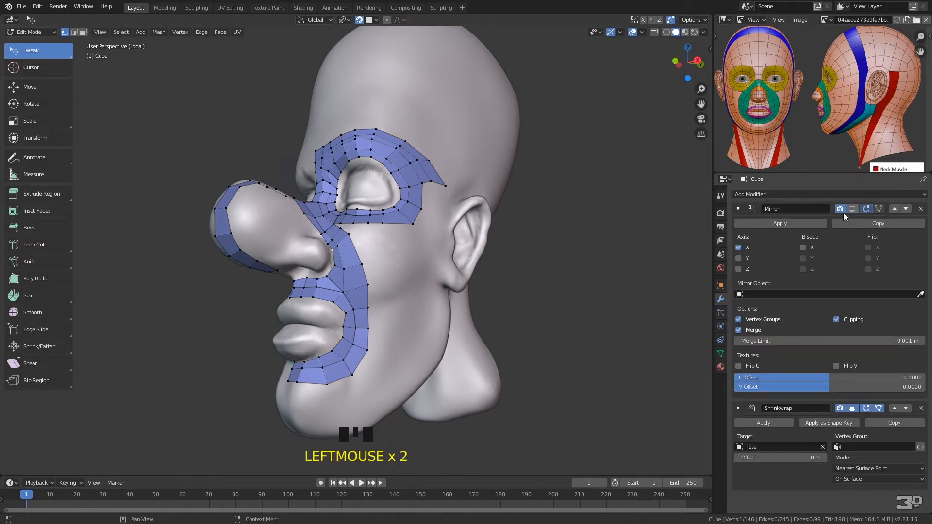
pyautogui.moveTo(616, 261); pyautogui.dragTo(367, 251, button='middle')
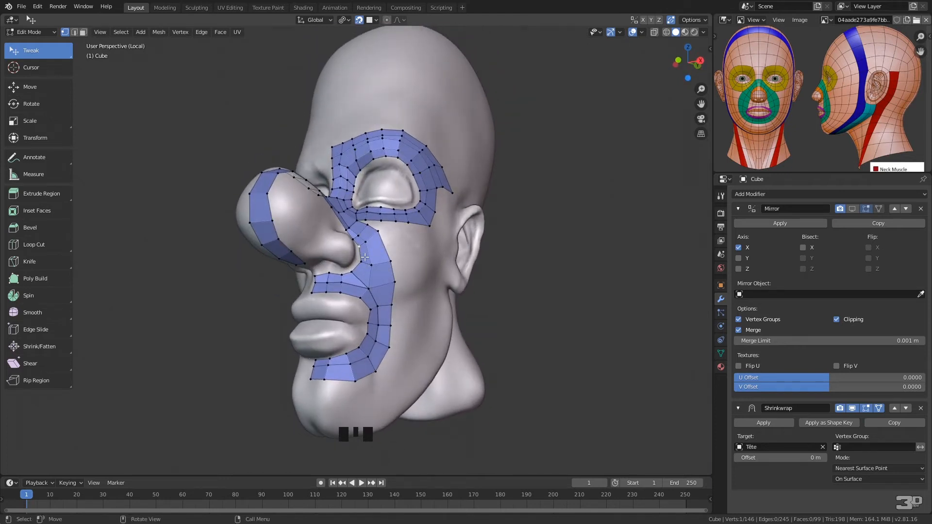
# Reposition the inner cheek strip vertices beside the nostril so the edge follows the nostril's outer contour
pyautogui.hotkey('ctrl', '=')
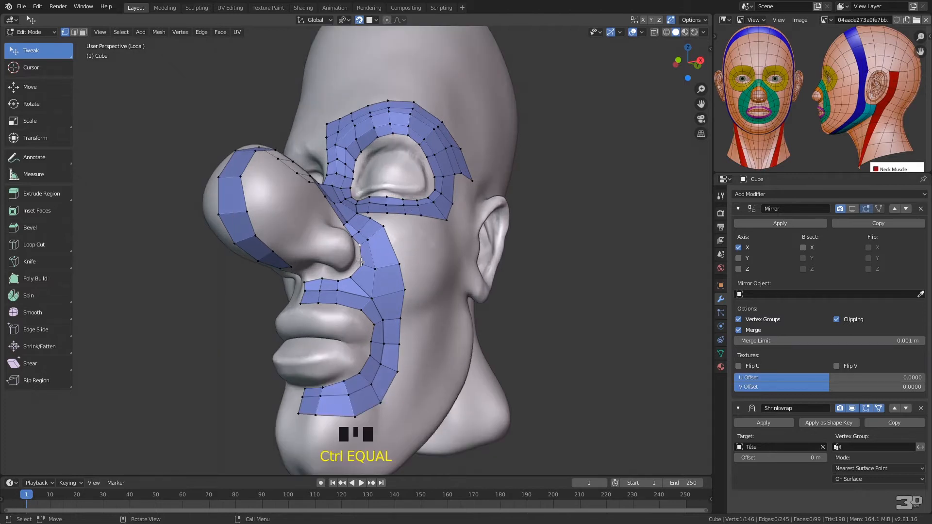
pyautogui.keyDown('ctrl'); pyautogui.moveTo(369, 256); pyautogui.dragTo(369, 218, button='middle'); pyautogui.keyUp('ctrl')
pyautogui.click(365, 238)
pyautogui.moveTo(365, 237); pyautogui.dragTo(356, 244)
pyautogui.click(365, 278)
pyautogui.moveTo(364, 279); pyautogui.dragTo(355, 274)
# Reposition the upper lip strip's vertices beneath the nostril to even out its two rows of faces
pyautogui.moveTo(343, 313); pyautogui.dragTo(274, 307)
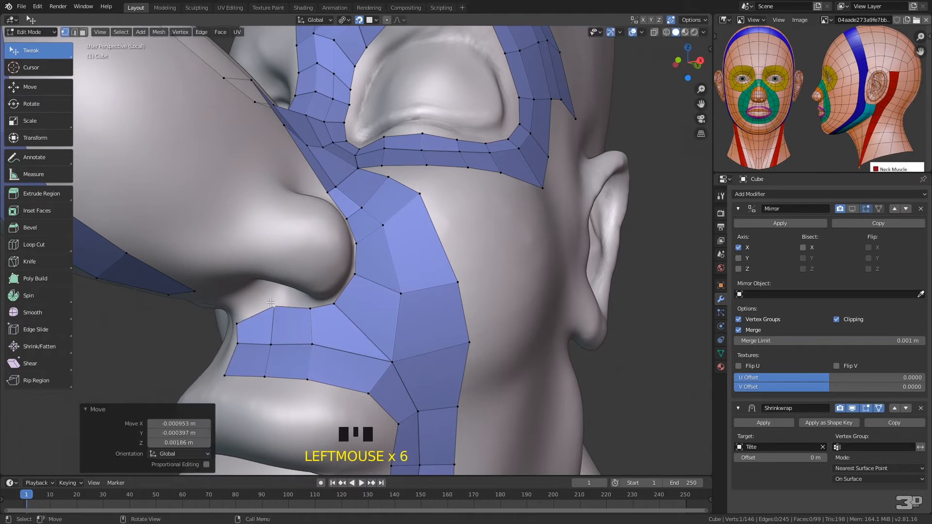
pyautogui.moveTo(343, 289); pyautogui.dragTo(430, 246, button='middle')
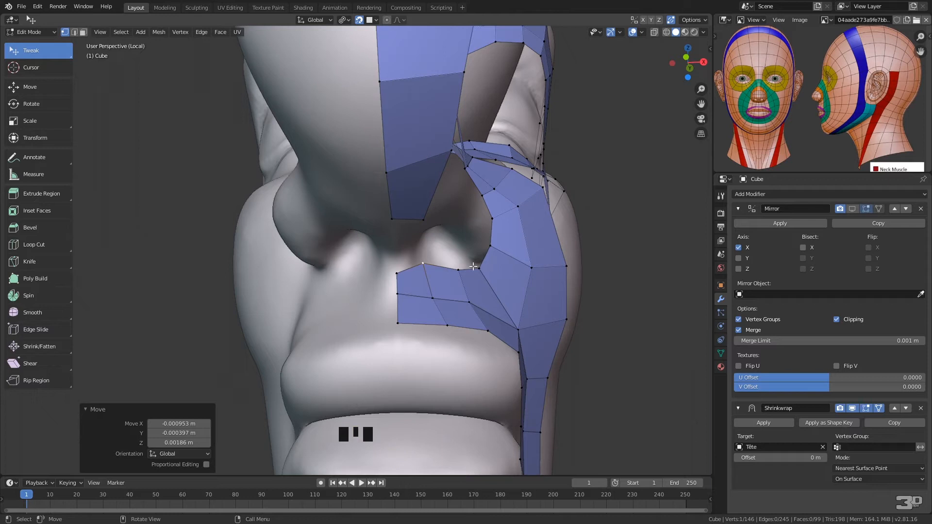
pyautogui.moveTo(500, 249); pyautogui.dragTo(474, 244, button='middle')
pyautogui.moveTo(333, 273); pyautogui.dragTo(382, 263)
pyautogui.click(368, 262)
pyautogui.moveTo(372, 298); pyautogui.dragTo(389, 328)
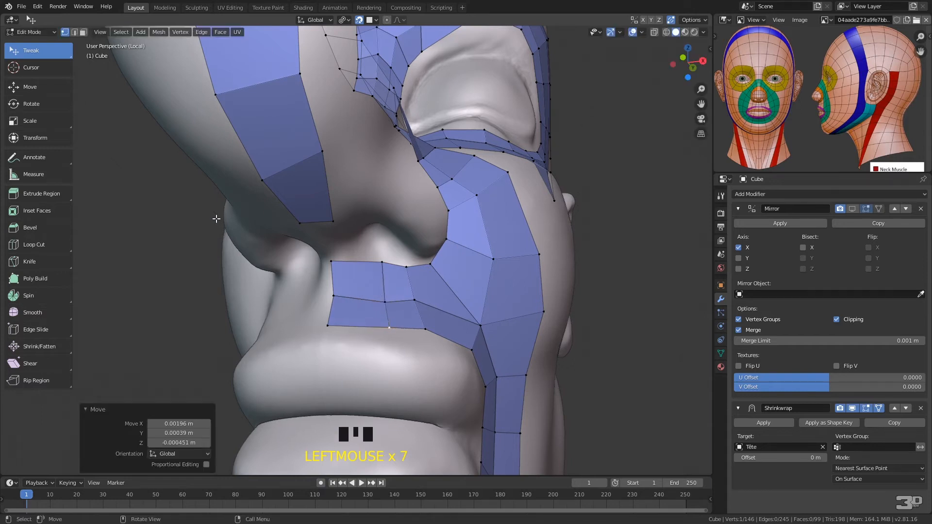
# Add a loop cut through both upper lip rows near the centerline and adjust the vertices facing the end of the nose strip
pyautogui.hotkey('ctrl', 'r')
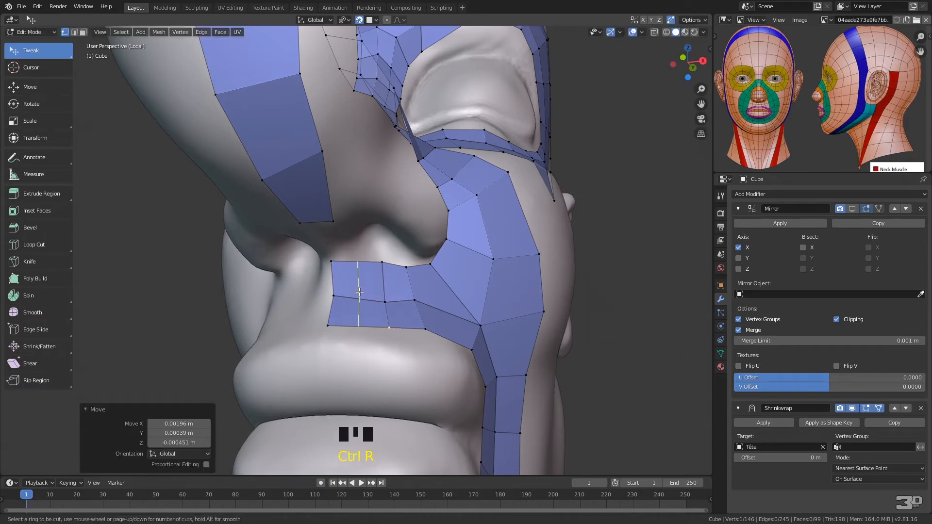
pyautogui.click(359, 291)
pyautogui.click(359, 283)
pyautogui.moveTo(355, 262); pyautogui.dragTo(349, 254)
pyautogui.moveTo(304, 222); pyautogui.dragTo(307, 233)
pyautogui.moveTo(355, 195); pyautogui.dragTo(336, 179, button='middle')
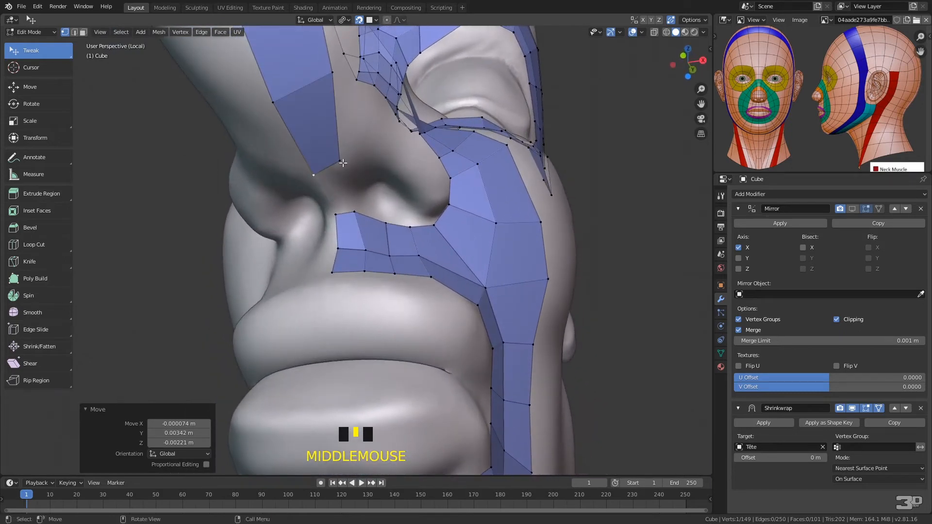
# Select the end edge of the strip under the nose and extrude it one face toward the upper lip
pyautogui.press('super')
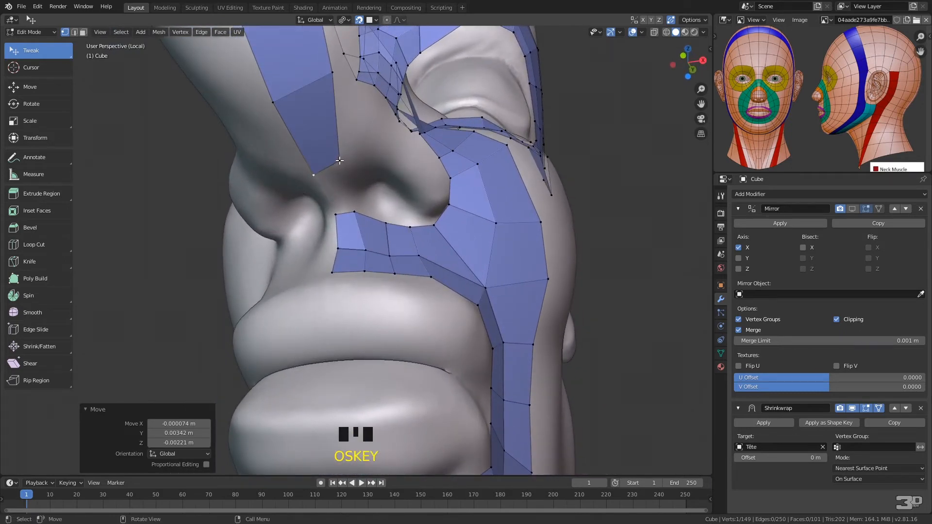
pyautogui.click(339, 161)
pyautogui.keyDown('shift'); pyautogui.click(313, 175); pyautogui.keyUp('shift')
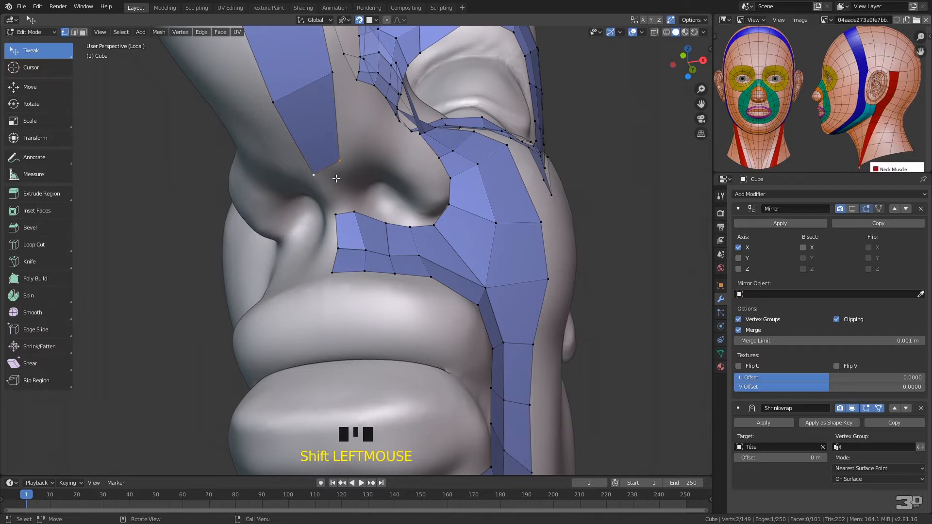
pyautogui.press('e')
pyautogui.click(341, 187)
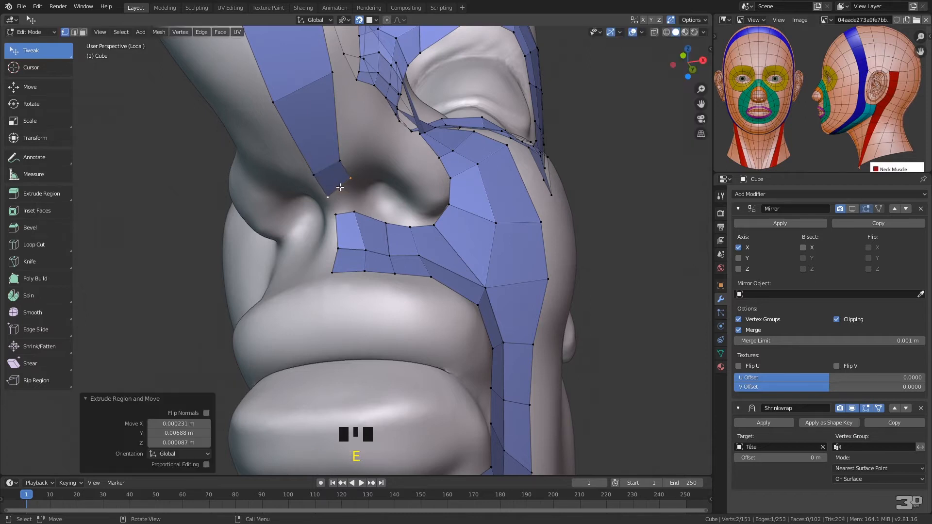
pyautogui.click(351, 179)
pyautogui.press('e')
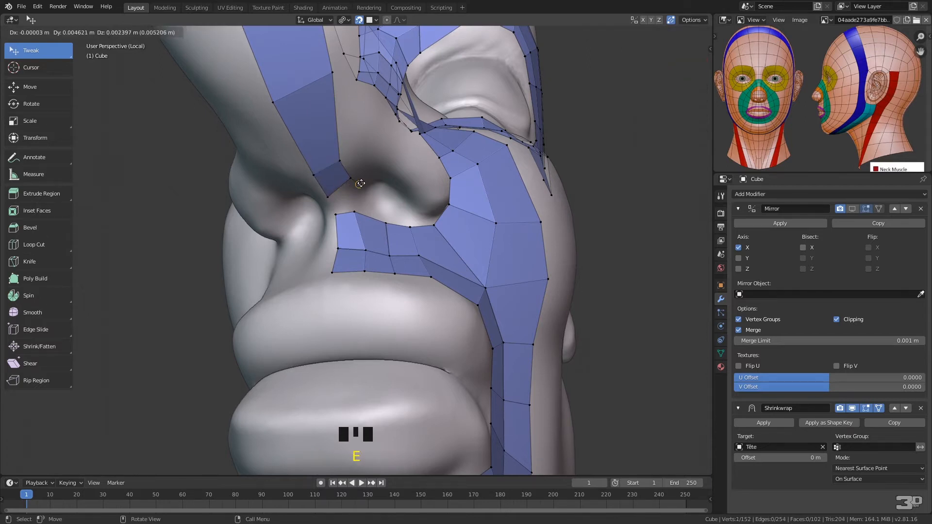
pyautogui.click(385, 190)
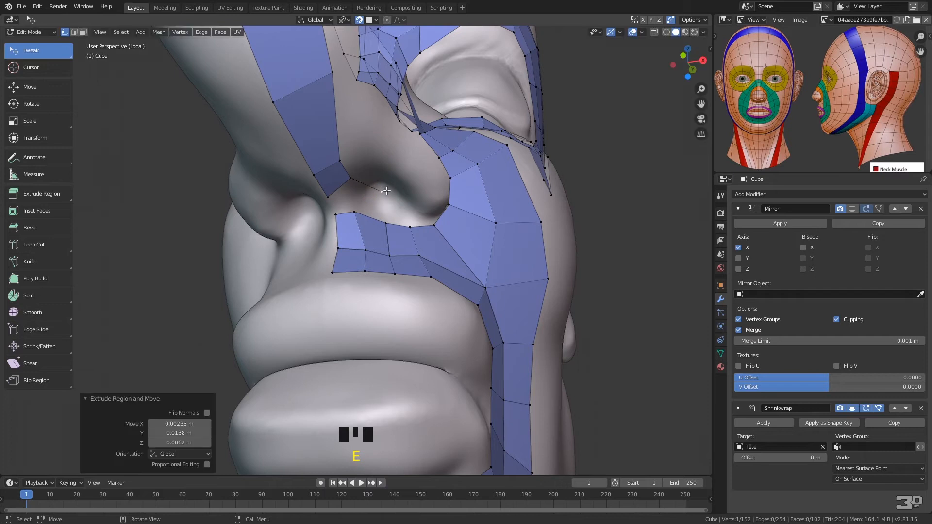
pyautogui.press('x')
pyautogui.click(360, 205)
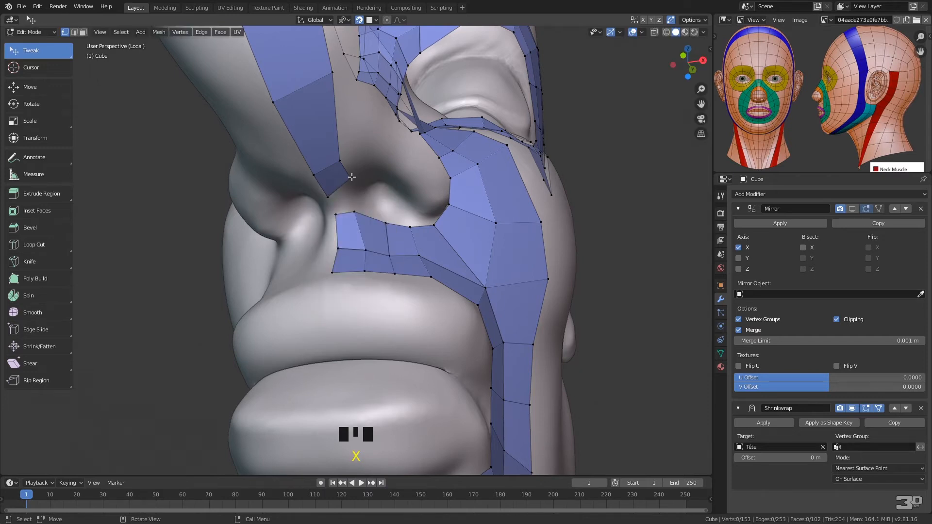
# Fill a face between the nose strip's end edge and the upper lip strip's top edge, and adjust the vertex at their junction
pyautogui.keyDown('ctrl'); pyautogui.rightClick(360, 170); pyautogui.keyUp('ctrl')
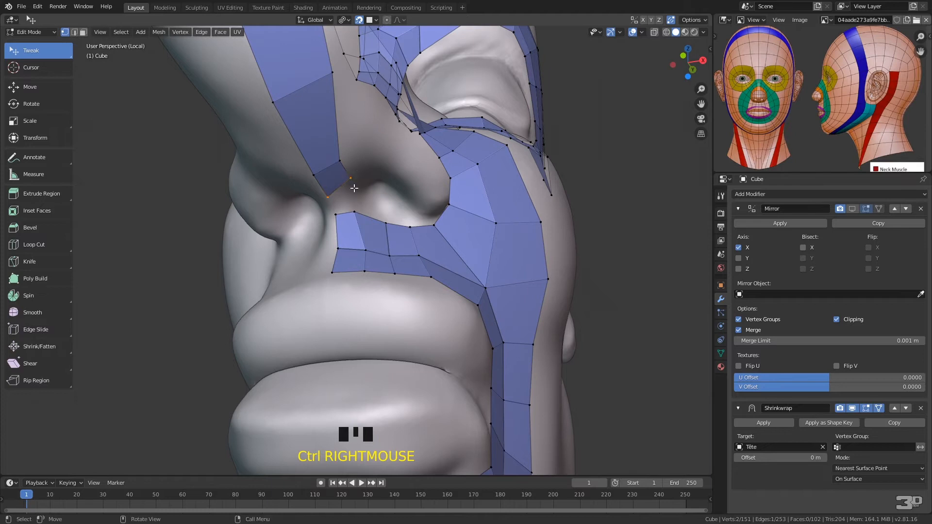
pyautogui.moveTo(363, 168)
pyautogui.keyDown('ctrl'); pyautogui.mouseDown(button='right')
pyautogui.moveTo(347, 174)
pyautogui.moveTo(333, 219)
pyautogui.moveTo(360, 214)
pyautogui.mouseUp(button='right'); pyautogui.keyUp('ctrl')
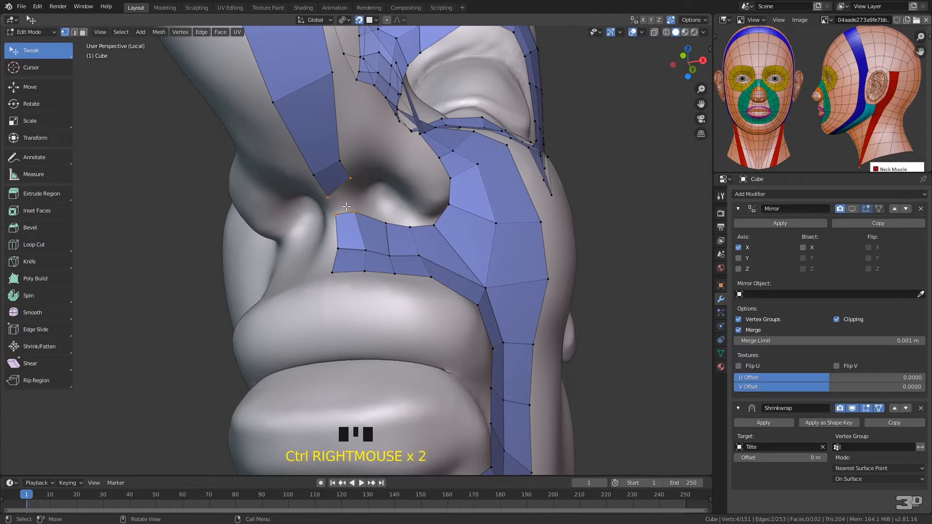
pyautogui.press('f')
pyautogui.click(352, 177)
pyautogui.moveTo(351, 177); pyautogui.dragTo(345, 184)
pyautogui.moveTo(447, 142); pyautogui.dragTo(407, 155, button='middle')
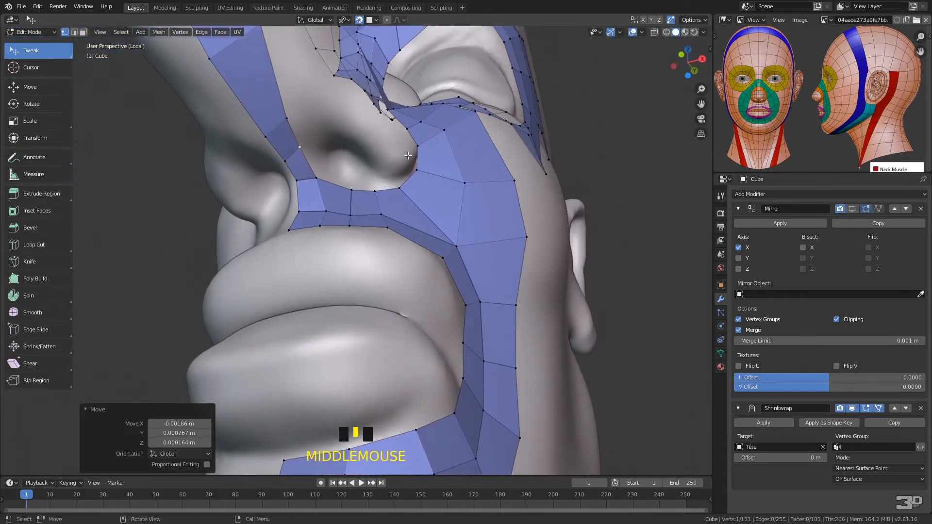
# Extrude the edge at the start of the nostril into a four-face strip along its upper rim and adjust the strip's end vertices
pyautogui.click(290, 121)
pyautogui.keyDown('shift'); pyautogui.click(301, 147); pyautogui.keyUp('shift')
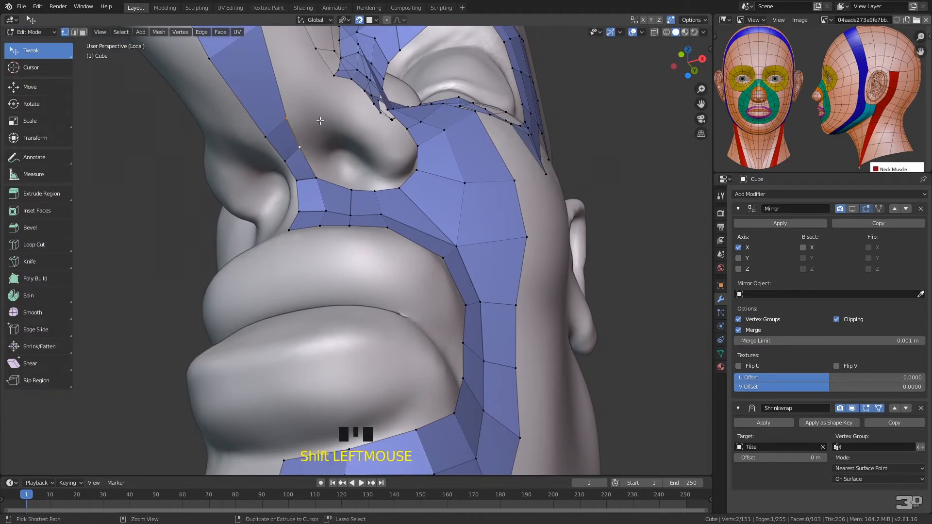
pyautogui.keyDown('ctrl'); pyautogui.rightClick(322, 120); pyautogui.keyUp('ctrl')
pyautogui.keyDown('ctrl'); pyautogui.rightClick(353, 121); pyautogui.keyUp('ctrl')
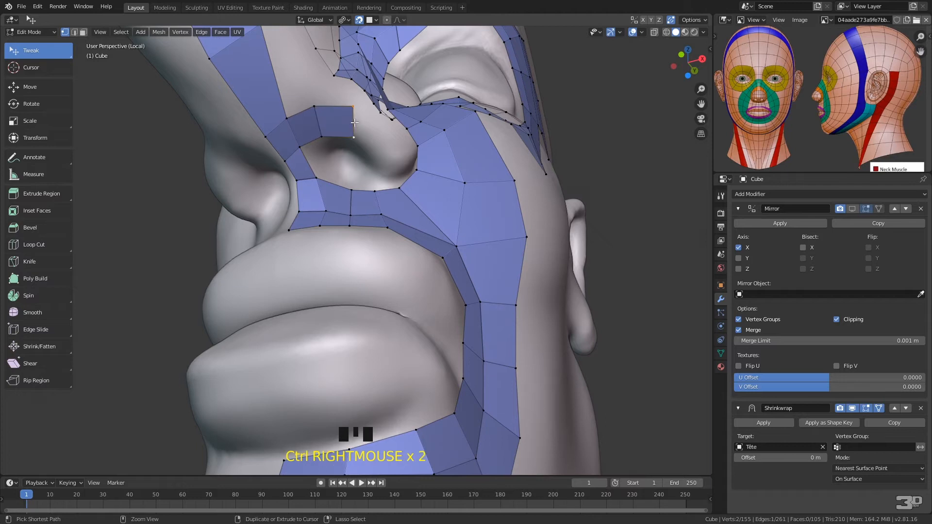
pyautogui.keyDown('ctrl'); pyautogui.rightClick(381, 138); pyautogui.keyUp('ctrl')
pyautogui.keyDown('ctrl'); pyautogui.rightClick(401, 151); pyautogui.keyUp('ctrl')
pyautogui.rightClick(415, 149)
pyautogui.moveTo(446, 152); pyautogui.dragTo(406, 179, button='middle')
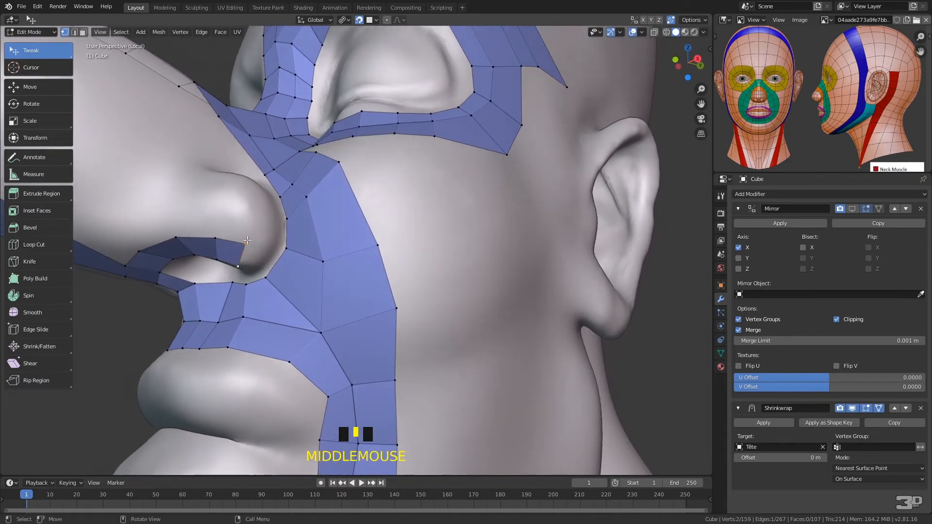
pyautogui.moveTo(245, 244); pyautogui.dragTo(255, 249)
pyautogui.moveTo(259, 262); pyautogui.dragTo(326, 207, button='middle')
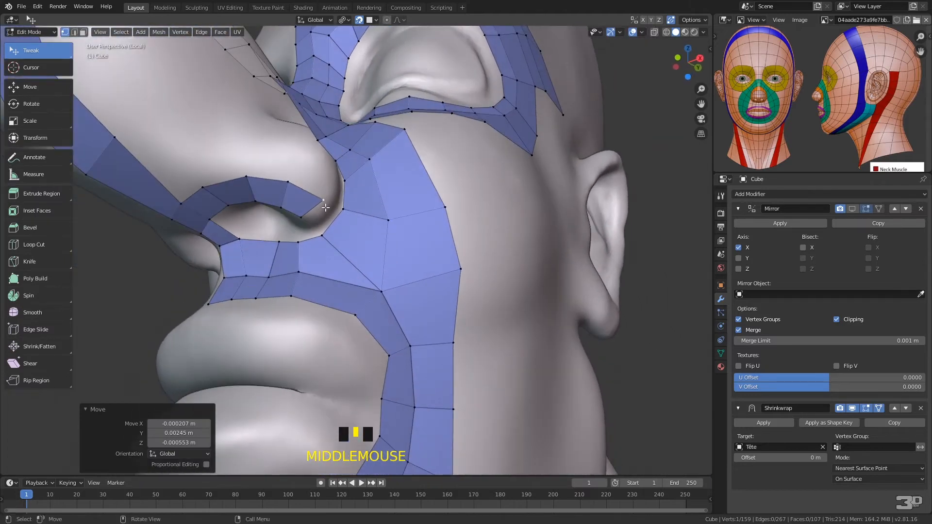
# Extrude the nostril strip's end edge one face downward and fill a face joining it to the upper lip strip
pyautogui.keyDown('shift'); pyautogui.click(301, 217); pyautogui.keyUp('shift')
pyautogui.press('e')
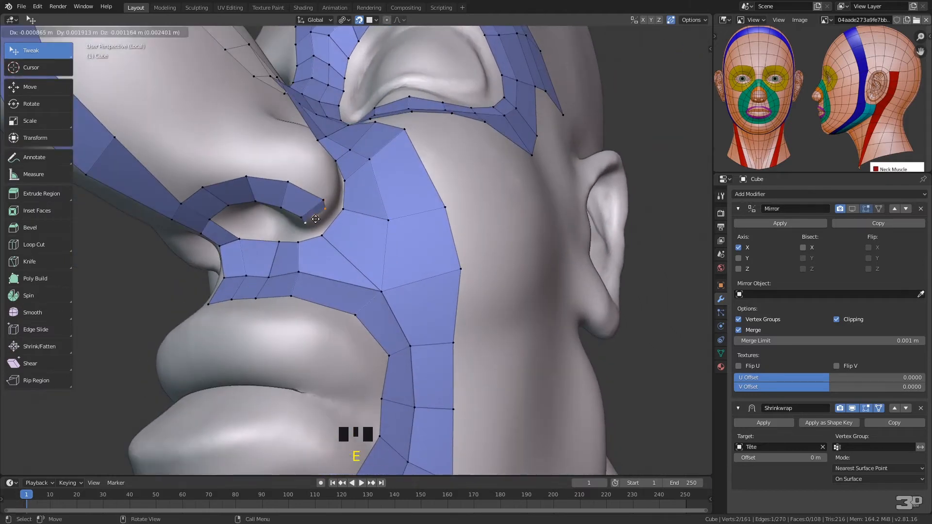
pyautogui.click(313, 225)
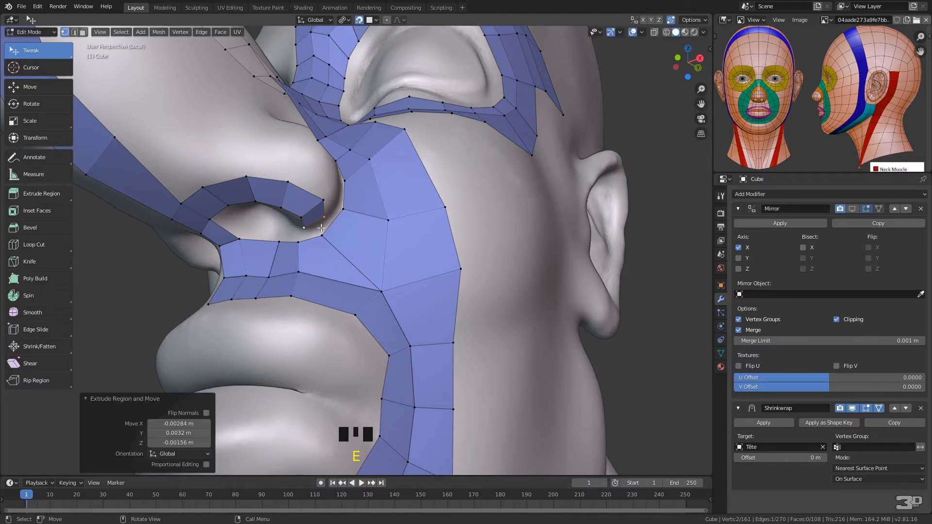
pyautogui.keyDown('ctrl'); pyautogui.rightClick(320, 214); pyautogui.keyUp('ctrl')
pyautogui.keyDown('ctrl'); pyautogui.moveTo(296, 240); pyautogui.dragTo(328, 248, button='right'); pyautogui.keyUp('ctrl')
pyautogui.press('f')
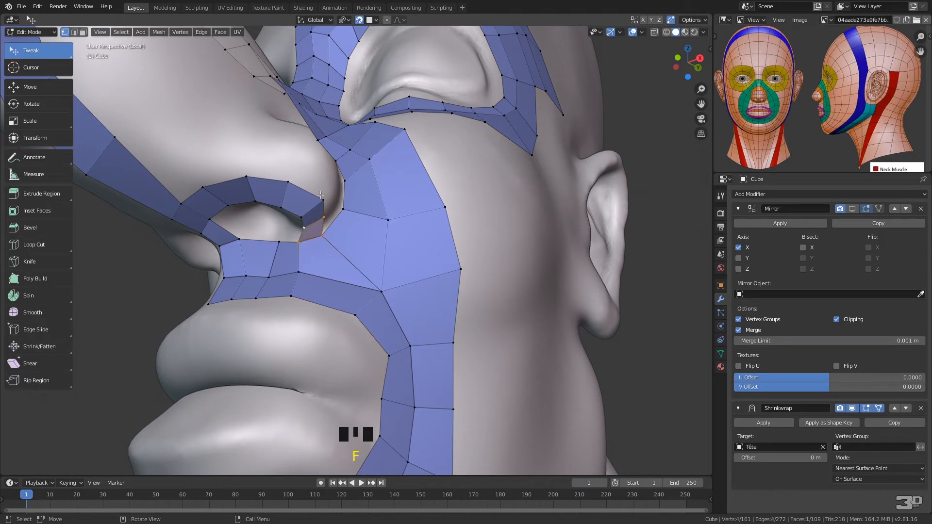
# Adjust the vertex at the outer nostril corner and fill a face there between the nostril strip and the cheek strip
pyautogui.rightClick(334, 202)
pyautogui.moveTo(335, 202); pyautogui.dragTo(396, 127, button='middle')
pyautogui.moveTo(403, 175); pyautogui.dragTo(418, 152)
pyautogui.moveTo(418, 152); pyautogui.dragTo(360, 196, button='middle')
pyautogui.click(234, 309)
pyautogui.moveTo(233, 309); pyautogui.dragTo(223, 326)
pyautogui.moveTo(223, 326); pyautogui.dragTo(257, 301, button='middle')
pyautogui.click(257, 301)
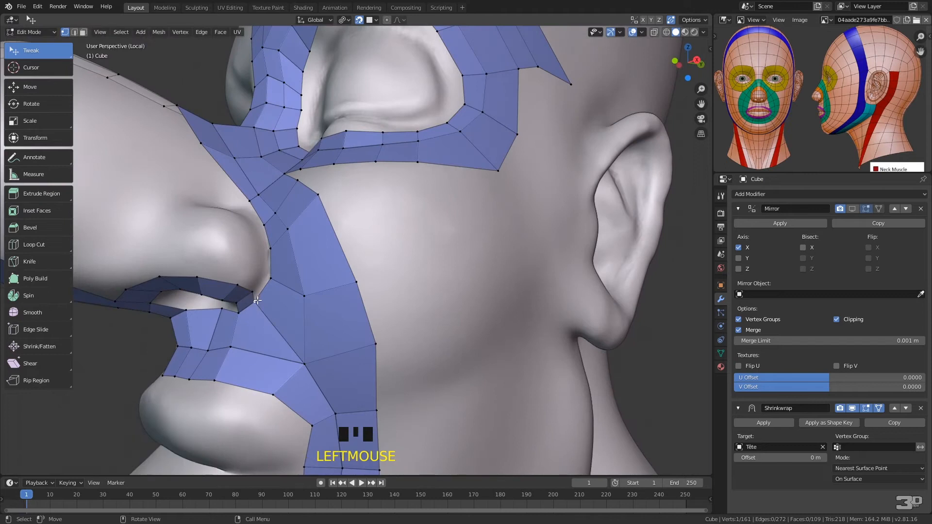
pyautogui.press('f')
pyautogui.click(261, 276)
pyautogui.press('f')
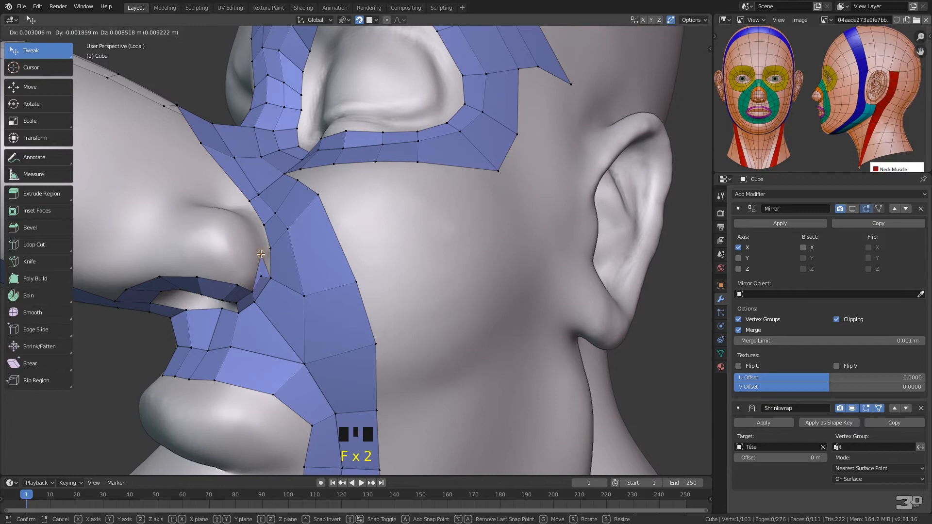
pyautogui.press('y')
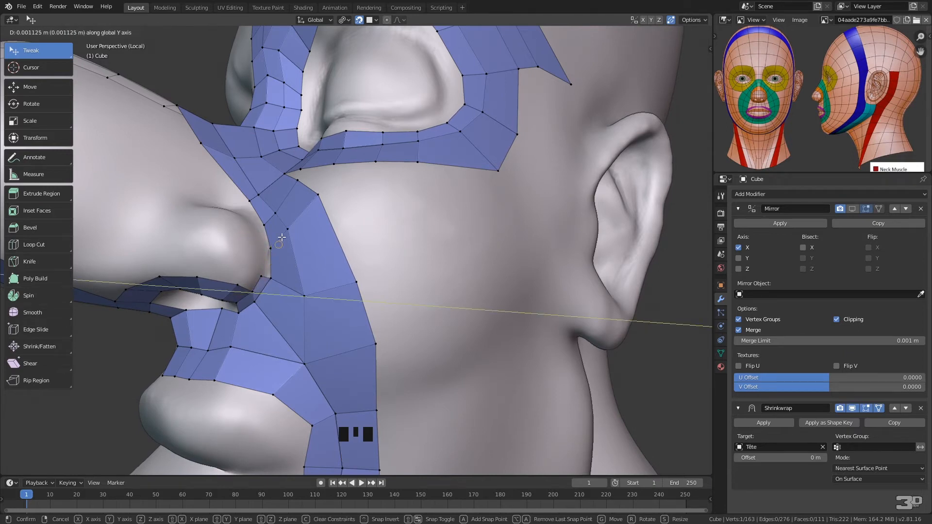
pyautogui.click(275, 283)
pyautogui.hotkey('ctrl', 'z')
# Fill two more faces up the crease between the nostril wing and the cheek strip, placing each new vertex along the wing
pyautogui.click(269, 275)
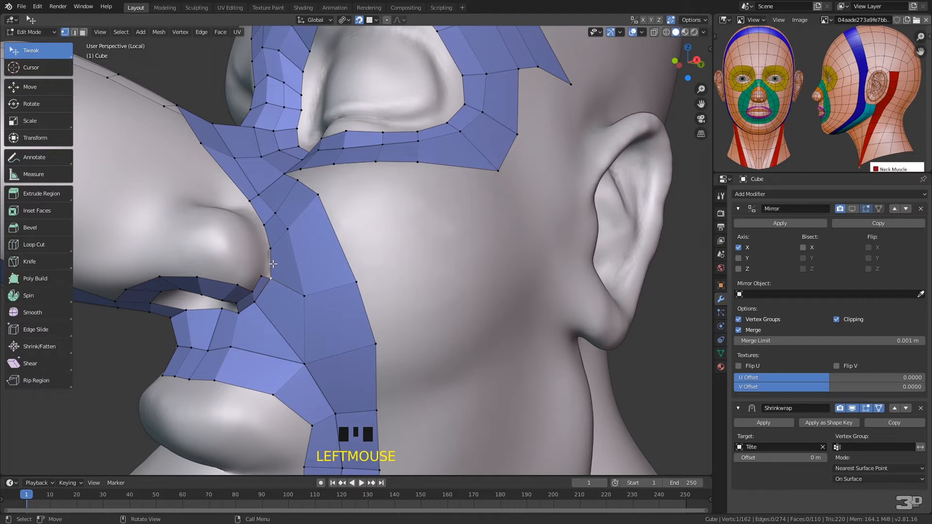
pyautogui.press('f')
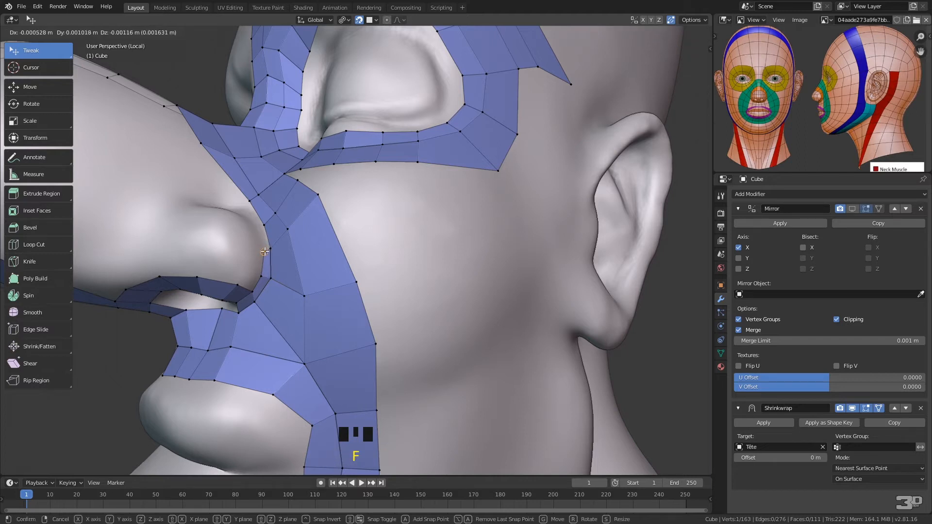
pyautogui.click(269, 241)
pyautogui.click(271, 247)
pyautogui.press('f')
pyautogui.click(259, 225)
pyautogui.click(262, 224)
# Fill two faces over the top of the nostril wing, bringing the last vertex onto the side of the nose
pyautogui.press('f')
pyautogui.click(242, 212)
pyautogui.click(249, 200)
pyautogui.press('f')
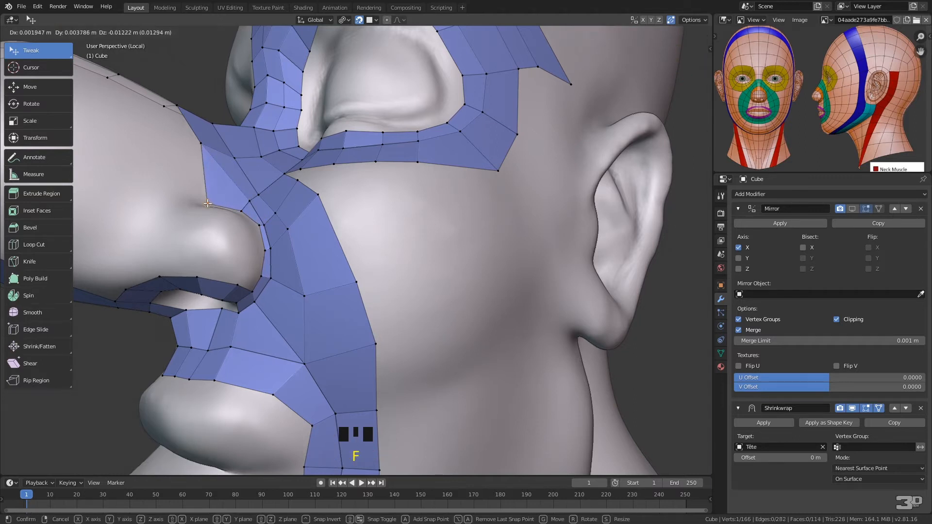
pyautogui.click(209, 198)
# Select the open edge above the nostril wing and extrude a four-face strip forward and down around the wing
pyautogui.rightClick(253, 174)
pyautogui.moveTo(253, 174); pyautogui.dragTo(288, 147, button='middle')
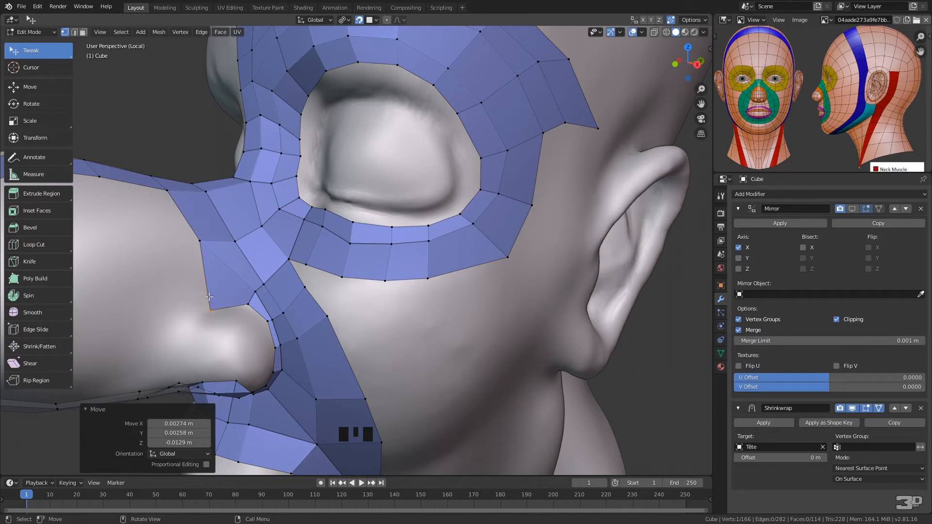
pyautogui.moveTo(260, 222); pyautogui.dragTo(304, 172, button='middle')
pyautogui.click(287, 137)
pyautogui.keyDown('shift'); pyautogui.click(298, 205); pyautogui.keyUp('shift')
pyautogui.keyDown('ctrl'); pyautogui.rightClick(261, 181); pyautogui.keyUp('ctrl')
pyautogui.keyDown('ctrl'); pyautogui.rightClick(239, 203); pyautogui.keyUp('ctrl')
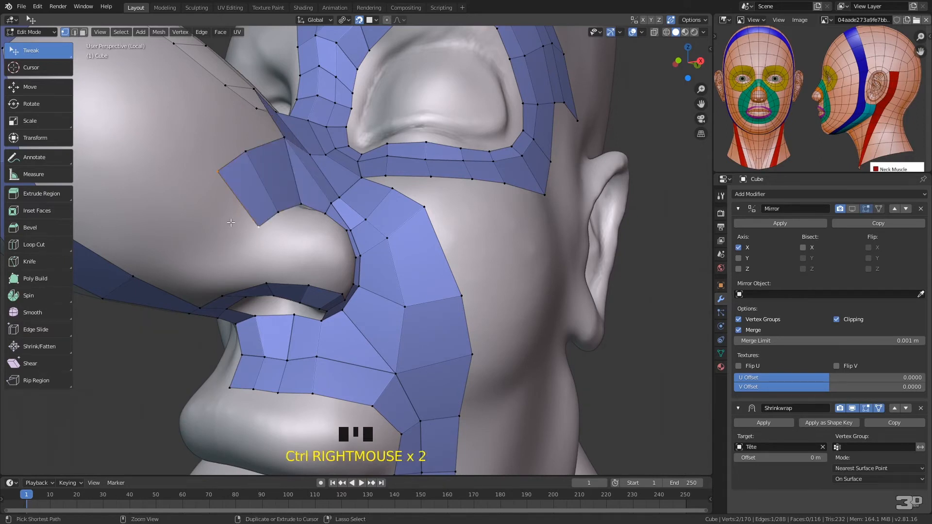
pyautogui.keyDown('ctrl'); pyautogui.rightClick(210, 224); pyautogui.keyUp('ctrl')
pyautogui.keyDown('ctrl'); pyautogui.rightClick(198, 265); pyautogui.keyUp('ctrl')
# Reposition the outer and inner vertices of the strip around the nostril wing to even out its faces
pyautogui.moveTo(297, 193); pyautogui.dragTo(280, 216, button='middle')
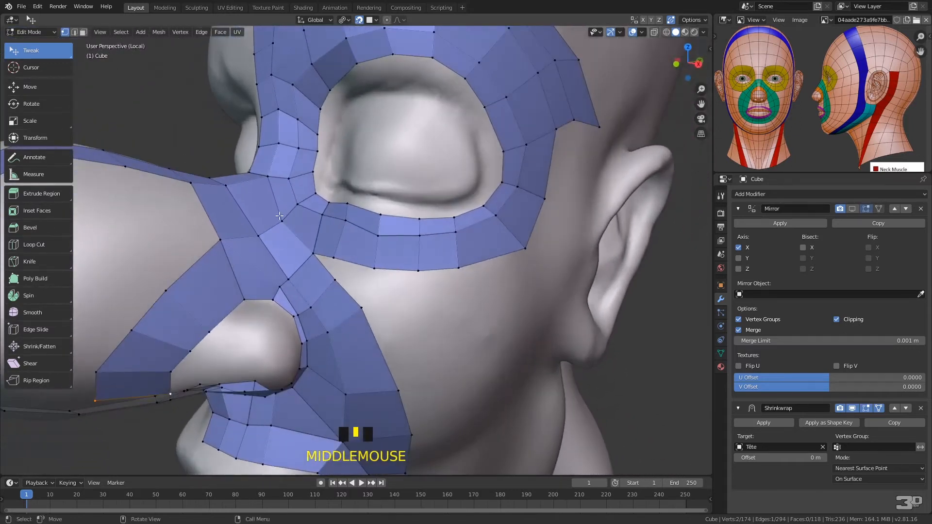
pyautogui.moveTo(170, 289); pyautogui.dragTo(175, 275)
pyautogui.moveTo(209, 332); pyautogui.dragTo(209, 317)
pyautogui.moveTo(190, 351); pyautogui.dragTo(183, 342)
# Fill three faces along the side of the nose below the bridge row, moving each new vertex toward the nose tip
pyautogui.moveTo(223, 227); pyautogui.dragTo(301, 224, button='middle')
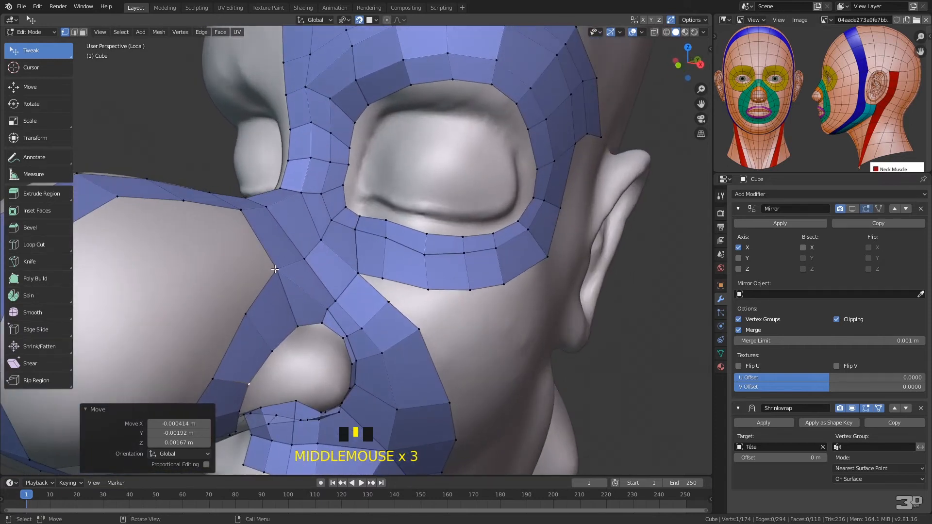
pyautogui.click(250, 220)
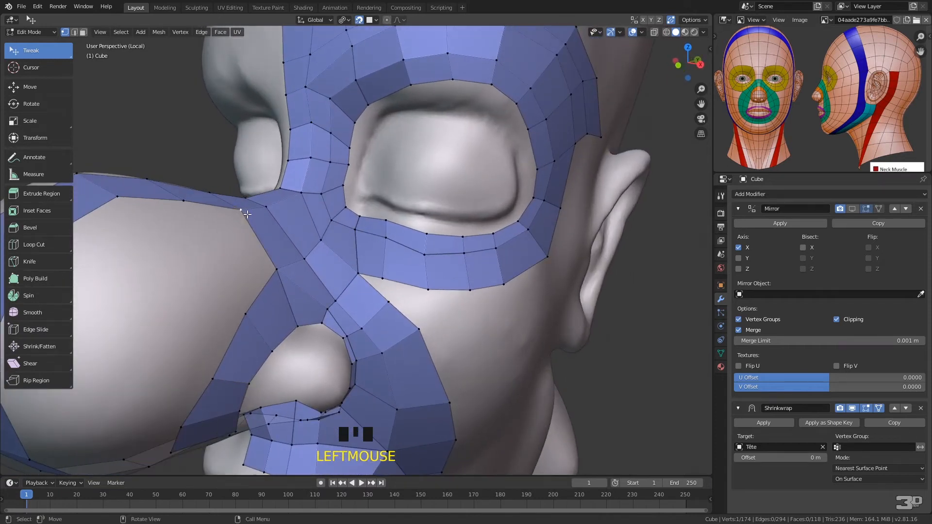
pyautogui.press('f')
pyautogui.click(213, 261)
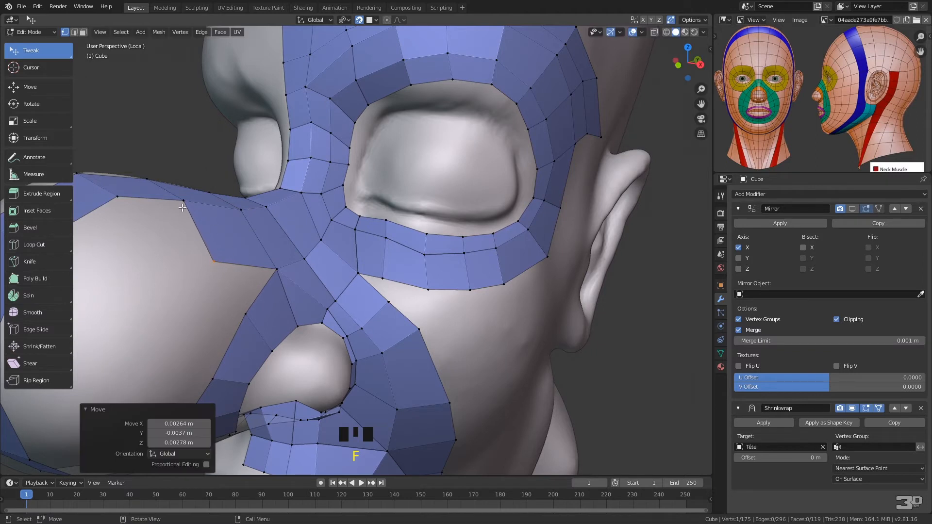
pyautogui.press('f')
pyautogui.click(169, 259)
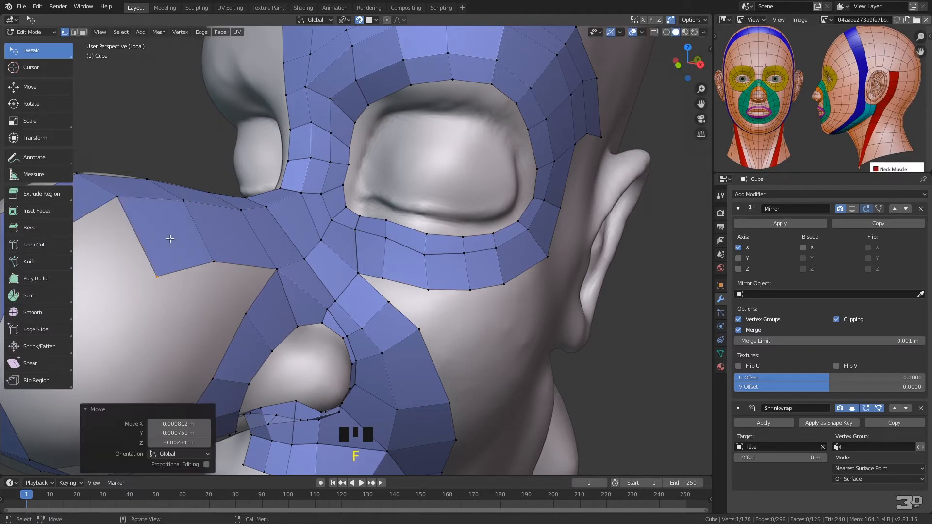
pyautogui.click(116, 198)
pyautogui.press('f')
pyautogui.click(120, 277)
# Fill three more faces around the side of the nose tip along the centerline strip, adjusting the new vertices
pyautogui.moveTo(202, 275); pyautogui.dragTo(311, 306, button='middle')
pyautogui.press('f')
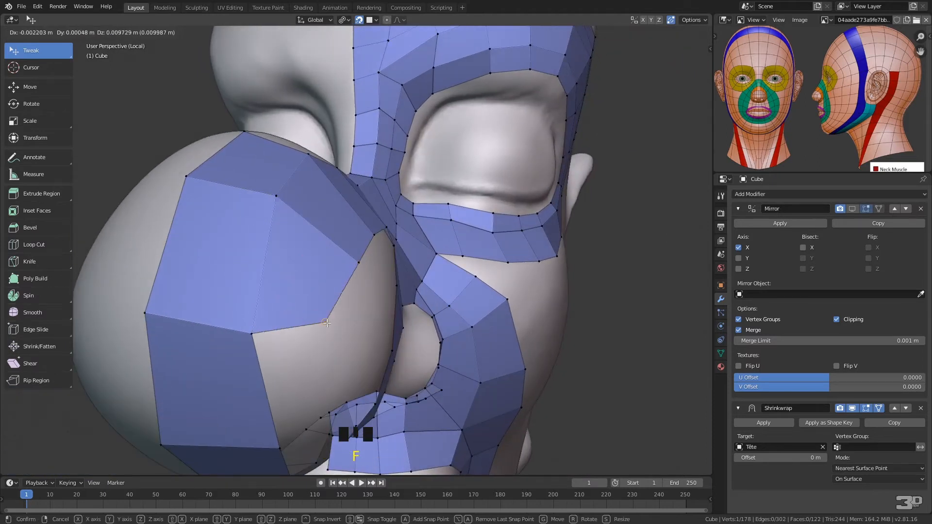
pyautogui.click(343, 324)
pyautogui.moveTo(334, 310); pyautogui.dragTo(333, 304, button='middle')
pyautogui.click(124, 133)
pyautogui.press('f')
pyautogui.click(211, 253)
pyautogui.click(158, 263)
pyautogui.press('f')
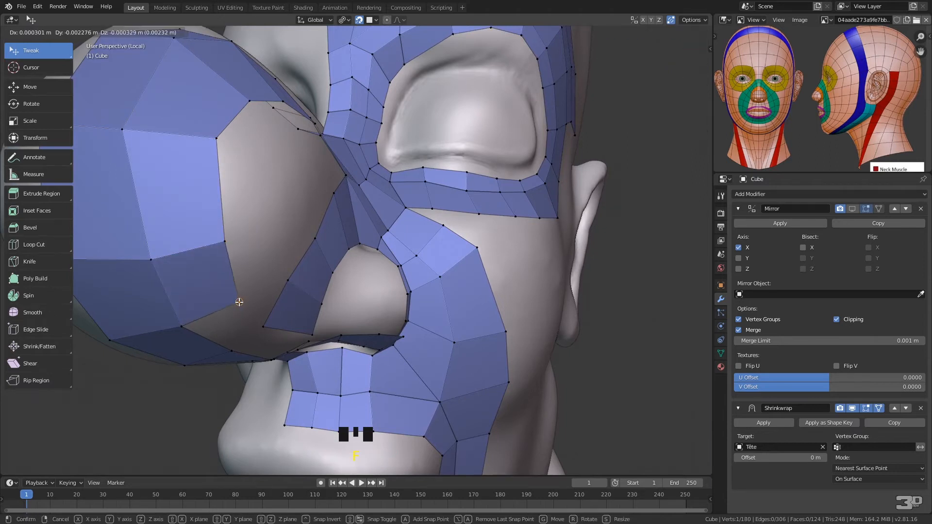
pyautogui.click(238, 304)
# Adjust the row's end vertex below the nose tip and fill one face toward the strip around the nostril wing
pyautogui.moveTo(279, 273); pyautogui.dragTo(280, 262, button='middle')
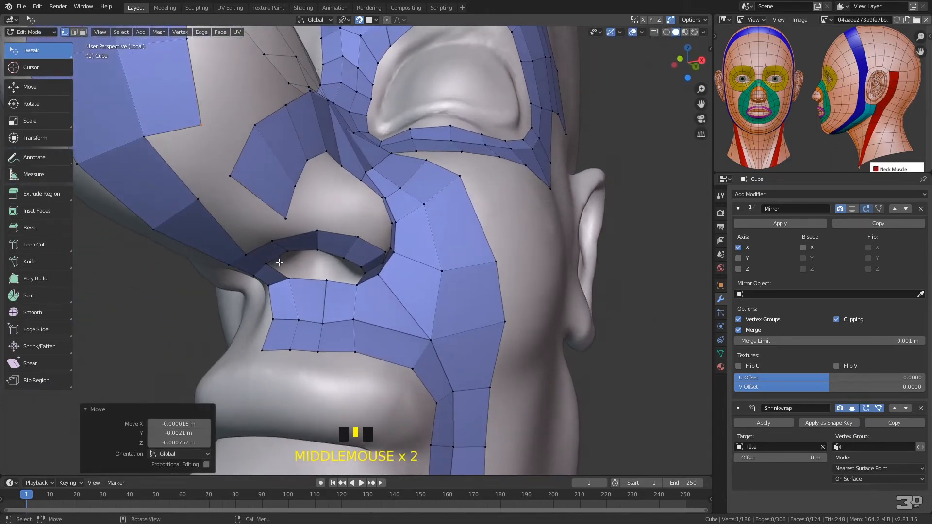
pyautogui.click(196, 125)
pyautogui.click(144, 137)
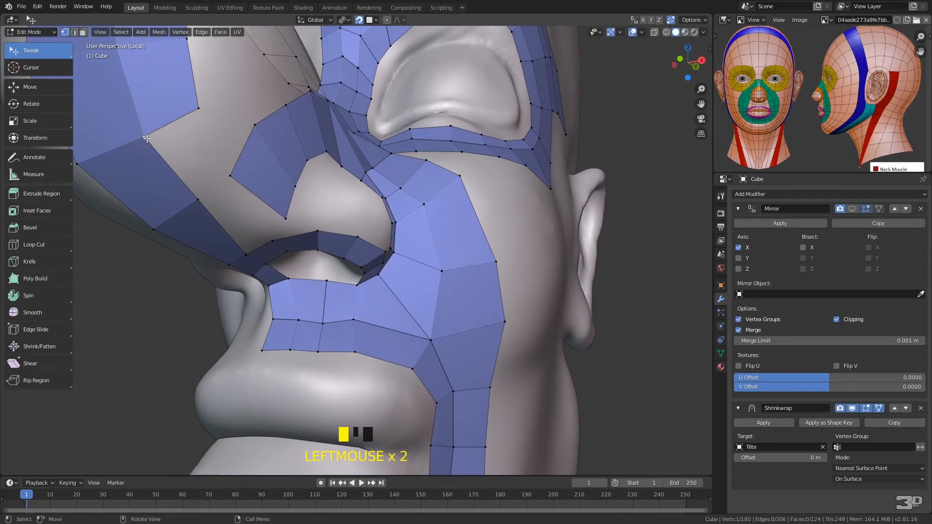
pyautogui.press('f')
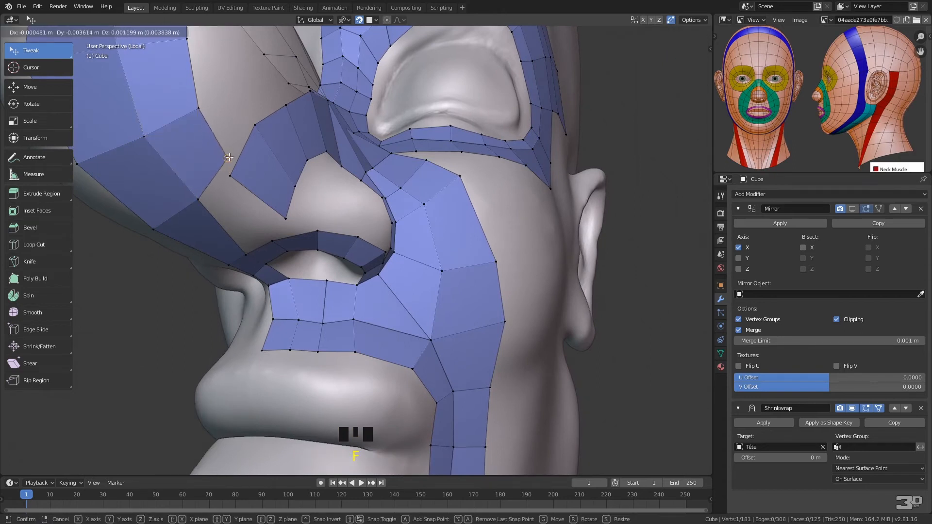
pyautogui.click(233, 166)
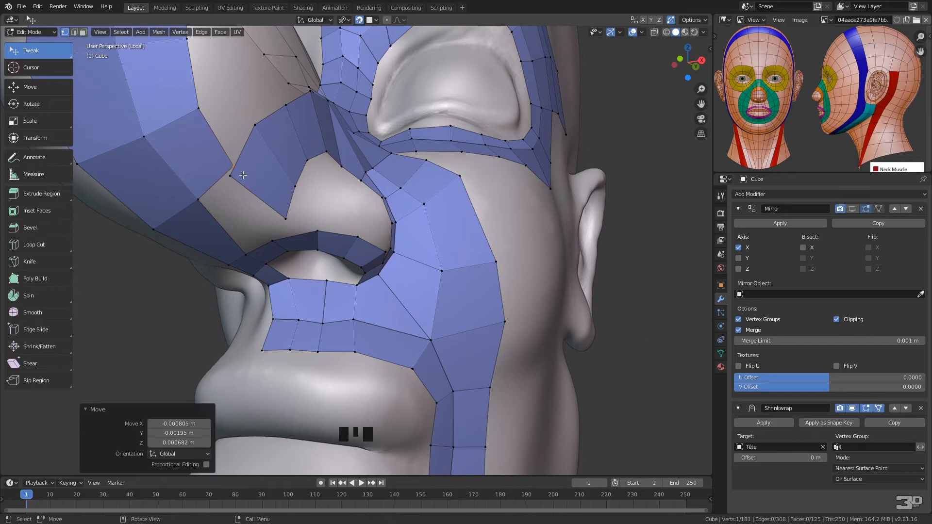
# Merge the new face's corner with the nostril wing strip's adjacent corner using At Last, and adjust the surrounding vertices
pyautogui.keyDown('shift'); pyautogui.click(266, 185); pyautogui.keyUp('shift')
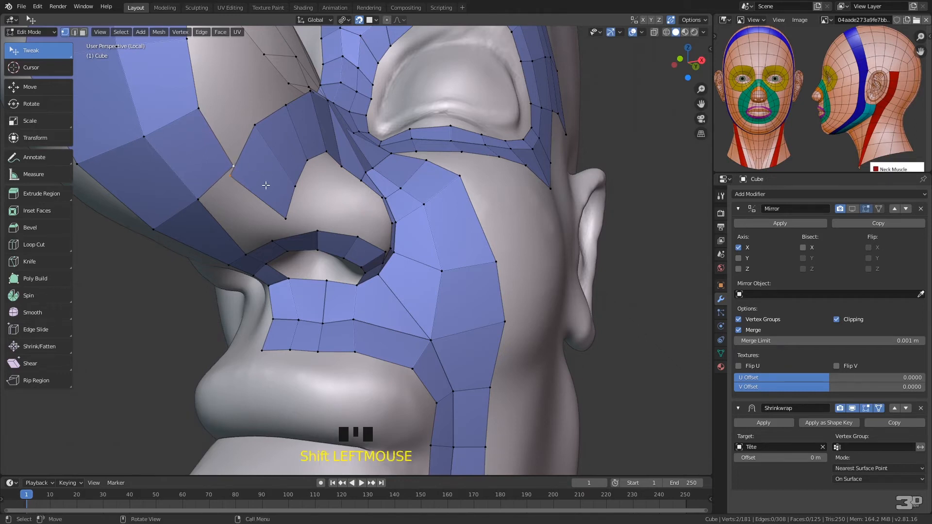
pyautogui.hotkey('alt', 'm')
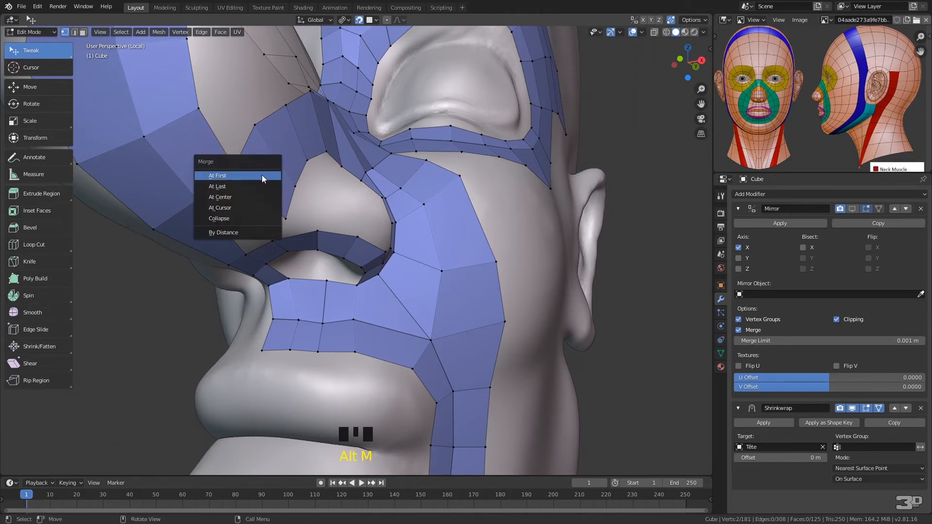
pyautogui.click(238, 185)
pyautogui.moveTo(292, 209); pyautogui.dragTo(252, 170, button='middle')
pyautogui.moveTo(238, 157); pyautogui.dragTo(254, 136)
pyautogui.moveTo(367, 176); pyautogui.dragTo(325, 214, button='middle')
pyautogui.moveTo(249, 279); pyautogui.dragTo(258, 296, button='middle')
# Select the inner edge above the nostril wing and extrude it down over the wing toward the nostril rim strip
pyautogui.click(243, 323)
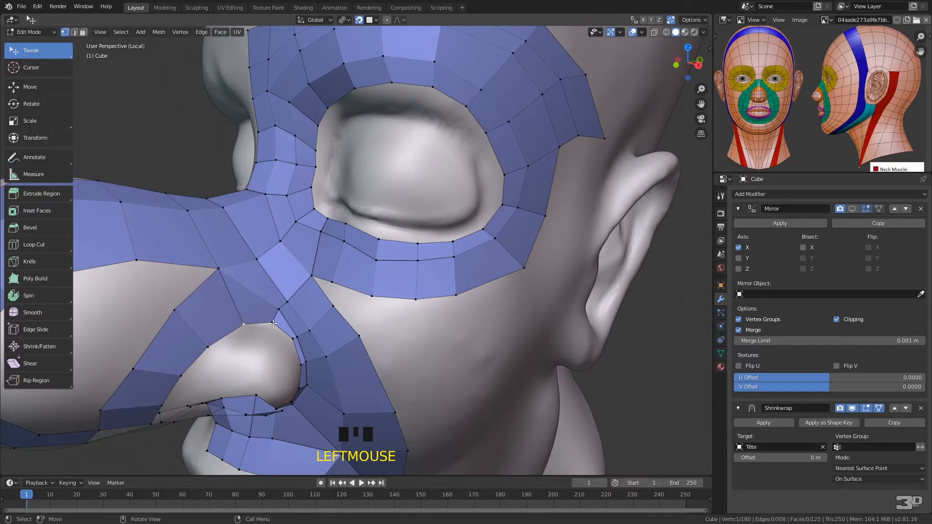
pyautogui.keyDown('shift'); pyautogui.click(273, 323); pyautogui.keyUp('shift')
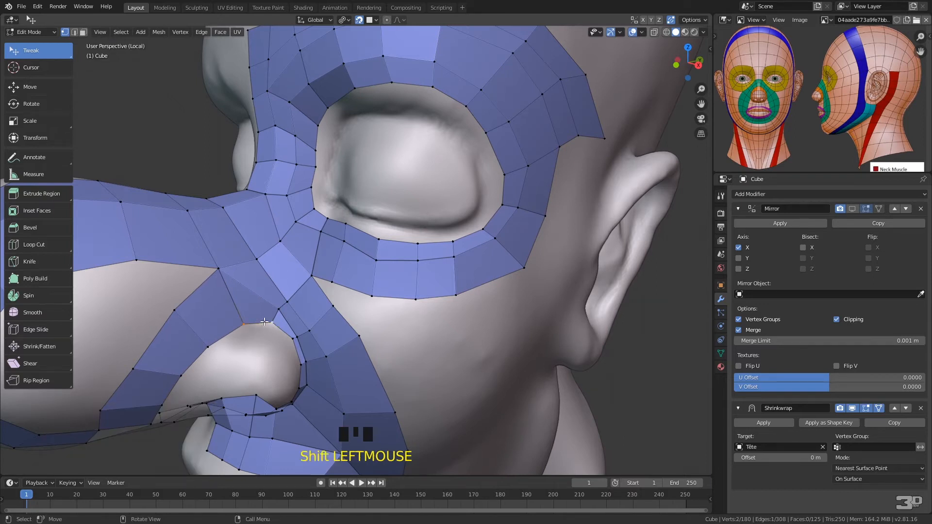
pyautogui.press('e')
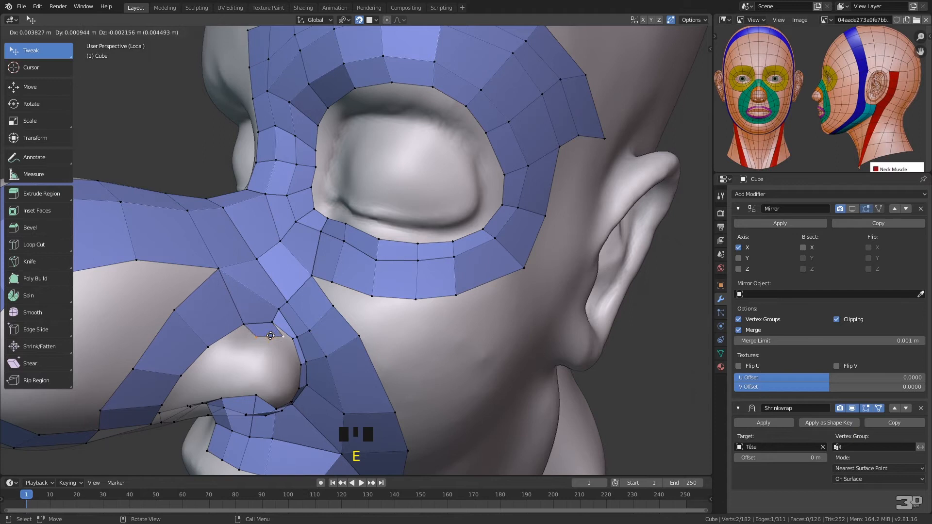
pyautogui.click(269, 343)
pyautogui.click(265, 368)
pyautogui.moveTo(267, 364); pyautogui.dragTo(277, 236, button='middle')
pyautogui.press('e')
pyautogui.click(274, 250)
pyautogui.press('e')
pyautogui.rightClick(279, 263)
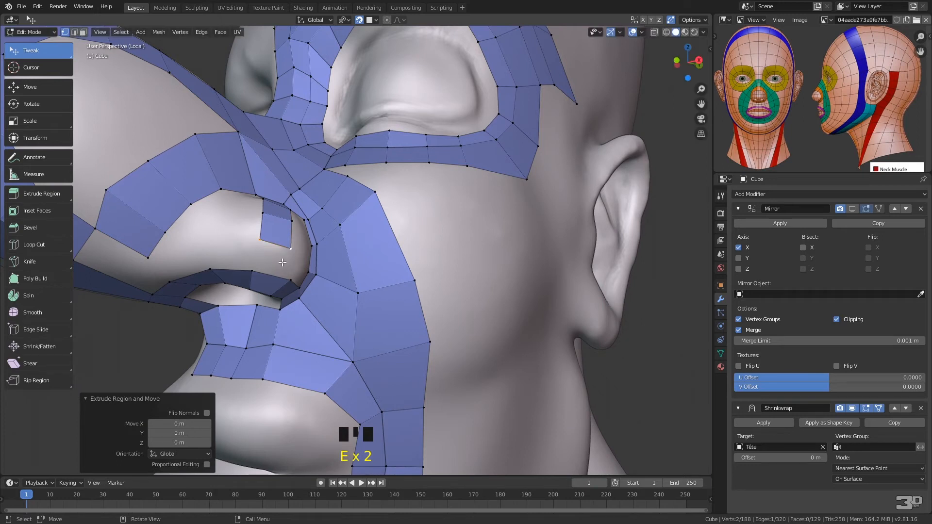
pyautogui.press('x')
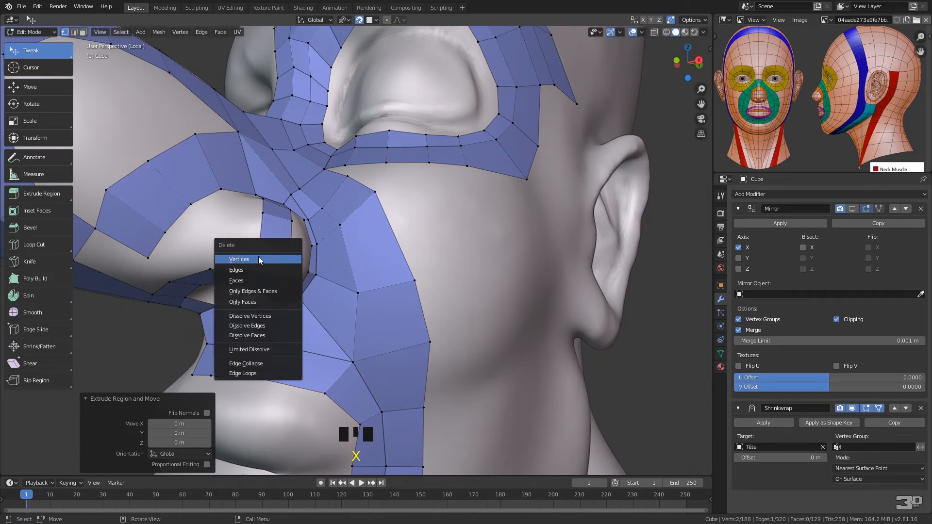
pyautogui.click(284, 258)
# Fill a face between the lower edge of the nostril wing strip and the top edge of the nostril rim strip
pyautogui.moveTo(291, 236)
pyautogui.keyDown('ctrl'); pyautogui.mouseDown(button='right')
pyautogui.moveTo(249, 266)
pyautogui.moveTo(279, 285)
pyautogui.moveTo(295, 275)
pyautogui.mouseUp(button='right'); pyautogui.keyUp('ctrl')
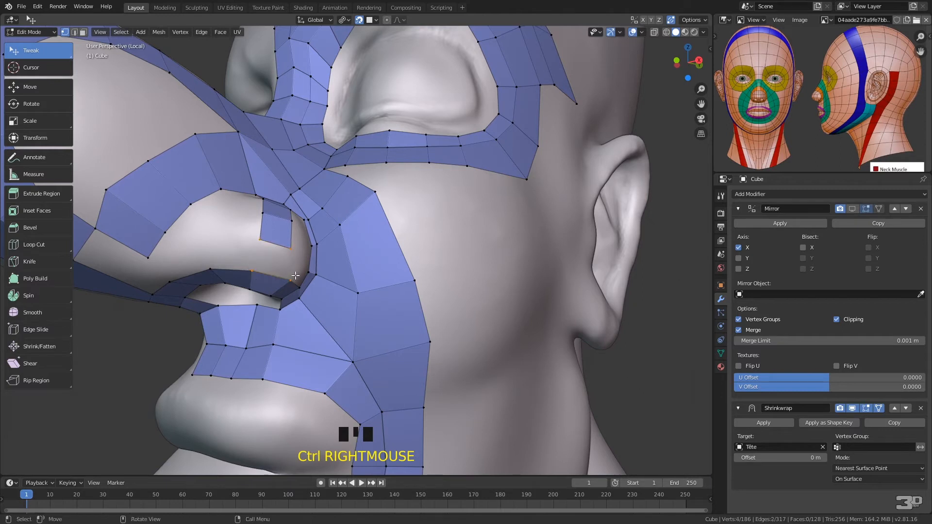
pyautogui.press('f')
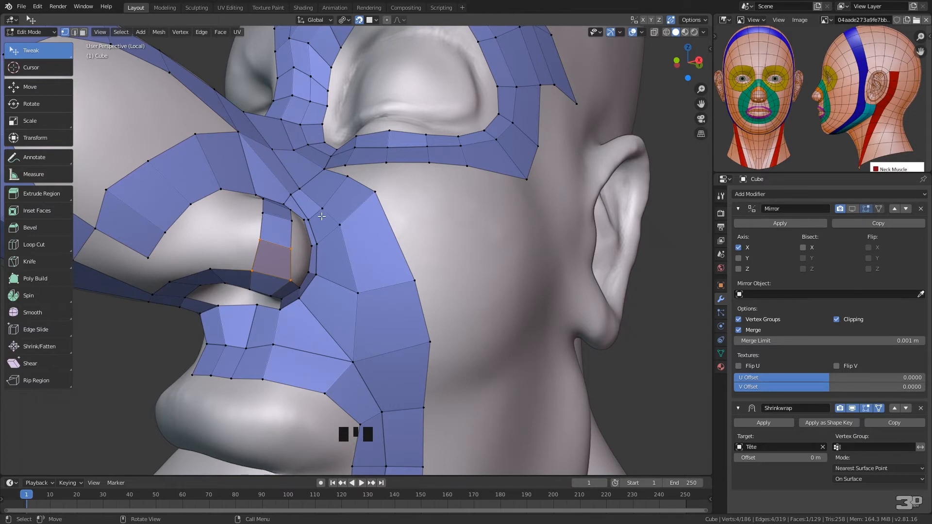
# Reposition the vertices above the nostril wing and along the side of the nose to even out the surrounding faces
pyautogui.moveTo(347, 228); pyautogui.dragTo(233, 291, button='middle')
pyautogui.click(229, 294)
pyautogui.click(230, 294)
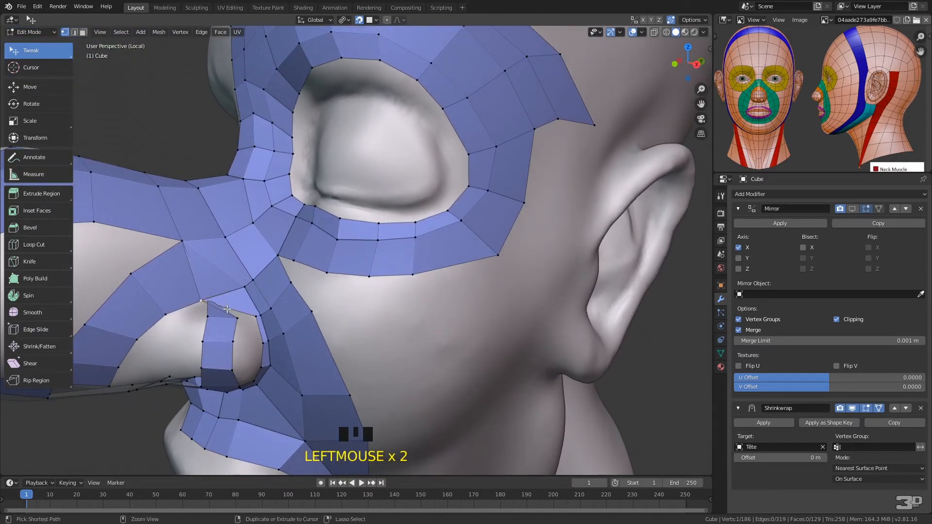
pyautogui.hotkey('ctrl', 'z')
pyautogui.moveTo(203, 298); pyautogui.dragTo(244, 281)
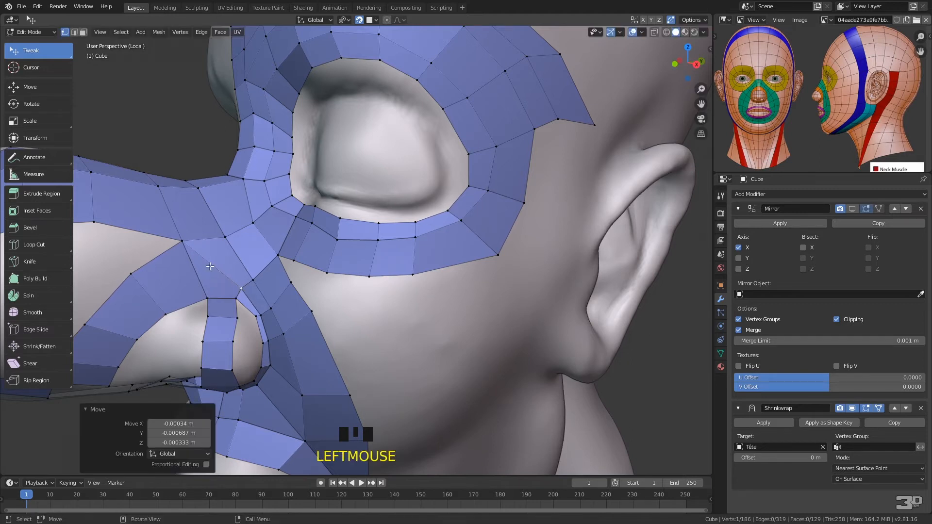
pyautogui.moveTo(256, 274); pyautogui.dragTo(301, 306, button='middle')
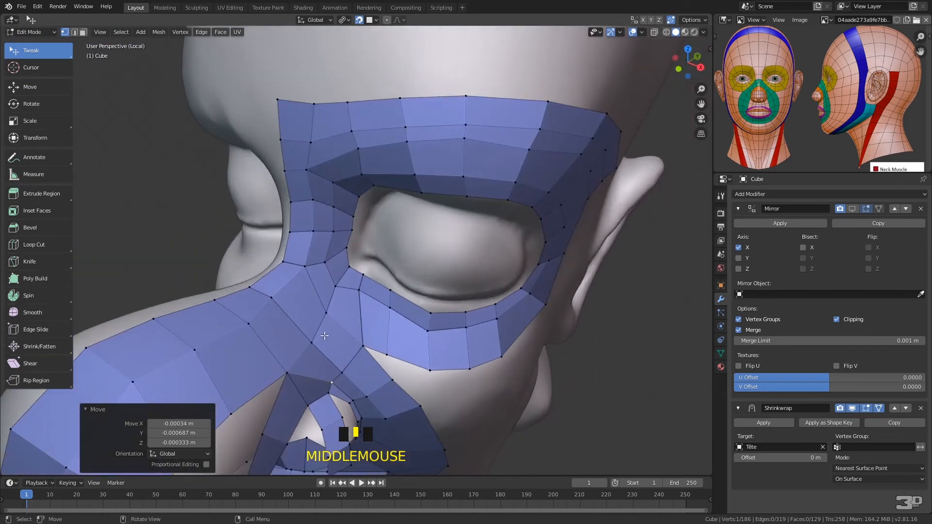
pyautogui.moveTo(312, 343); pyautogui.dragTo(314, 335)
pyautogui.moveTo(287, 373); pyautogui.dragTo(303, 355)
pyautogui.moveTo(304, 354); pyautogui.dragTo(310, 317, button='middle')
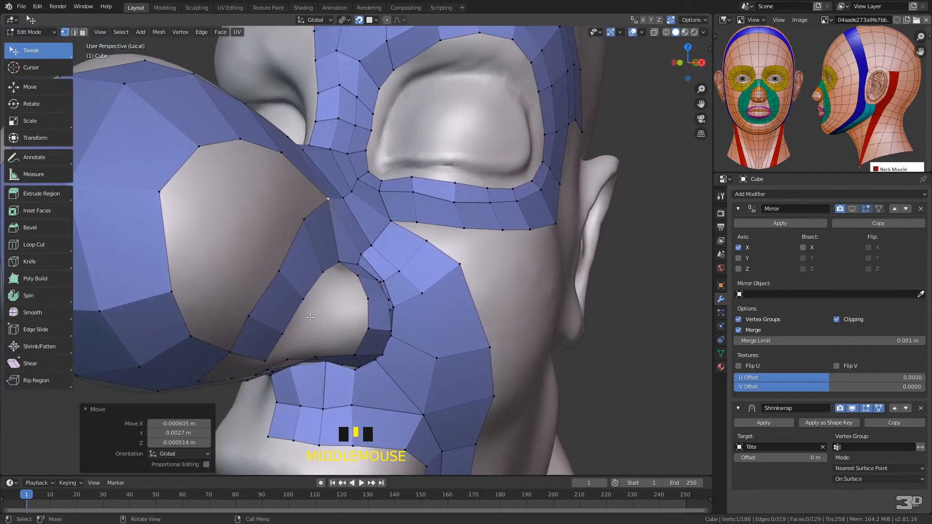
# Fill four faces along the lower and front borders of the opening on the side of the nose, adjusting each new corner
pyautogui.click(230, 352)
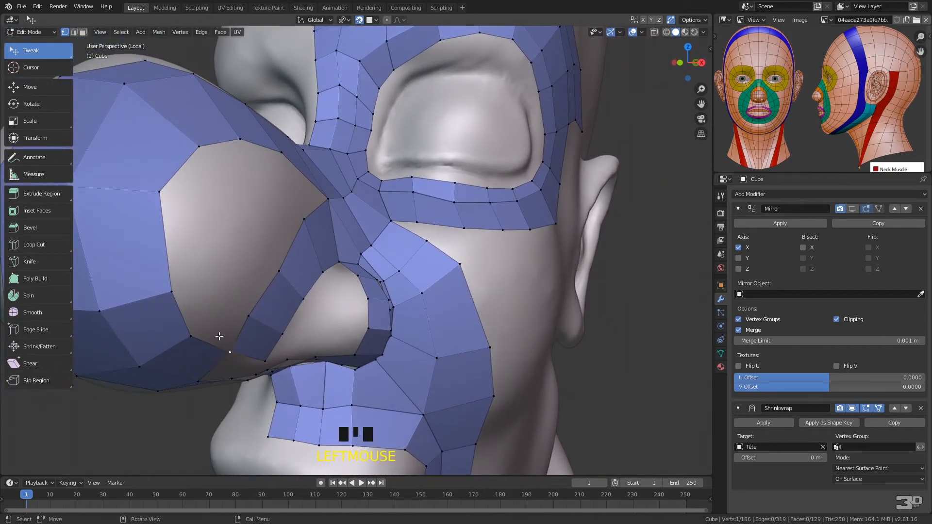
pyautogui.press('f')
pyautogui.click(215, 304)
pyautogui.press('f')
pyautogui.click(204, 270)
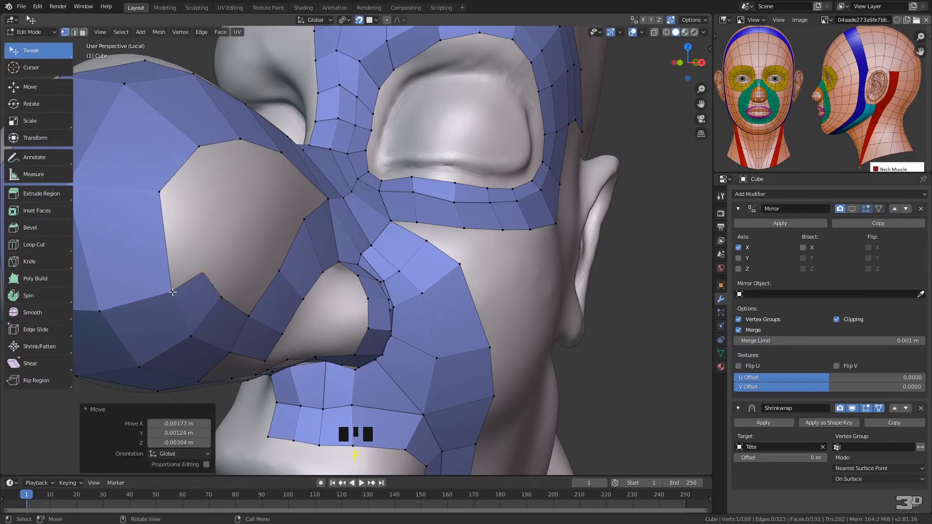
pyautogui.press('f')
pyautogui.click(196, 199)
pyautogui.press('f')
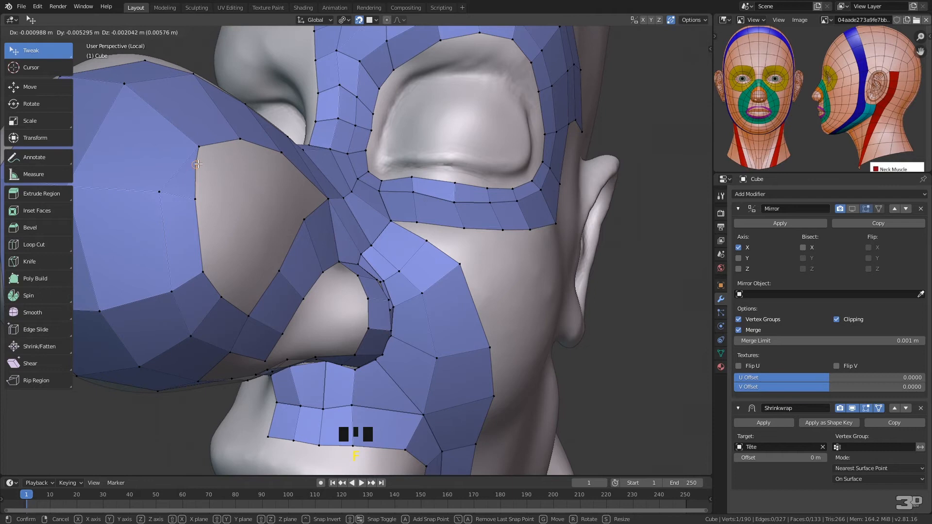
# Fill three more faces along the upper border of the nose opening to close the ring at the nostril wing strip
pyautogui.click(223, 173)
pyautogui.press('f')
pyautogui.click(245, 162)
pyautogui.press('f')
pyautogui.click(278, 173)
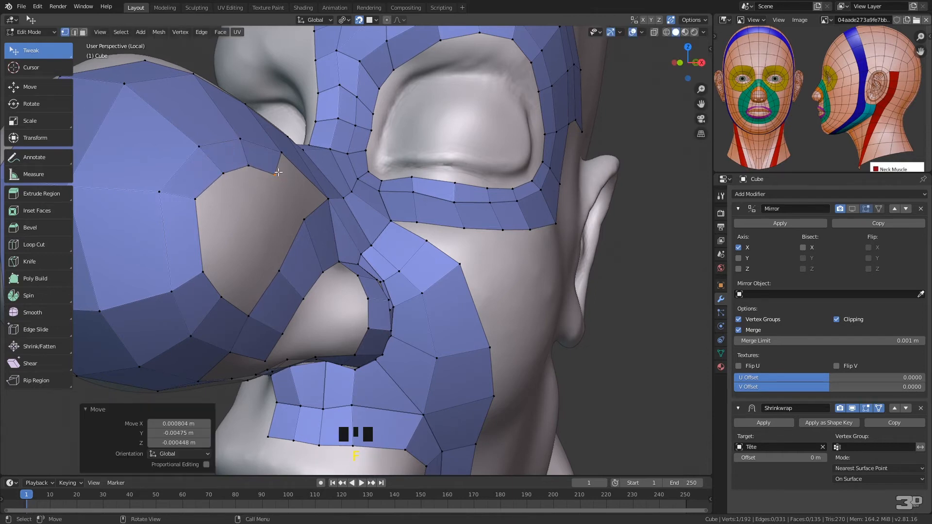
pyautogui.moveTo(332, 193); pyautogui.dragTo(300, 196, button='middle')
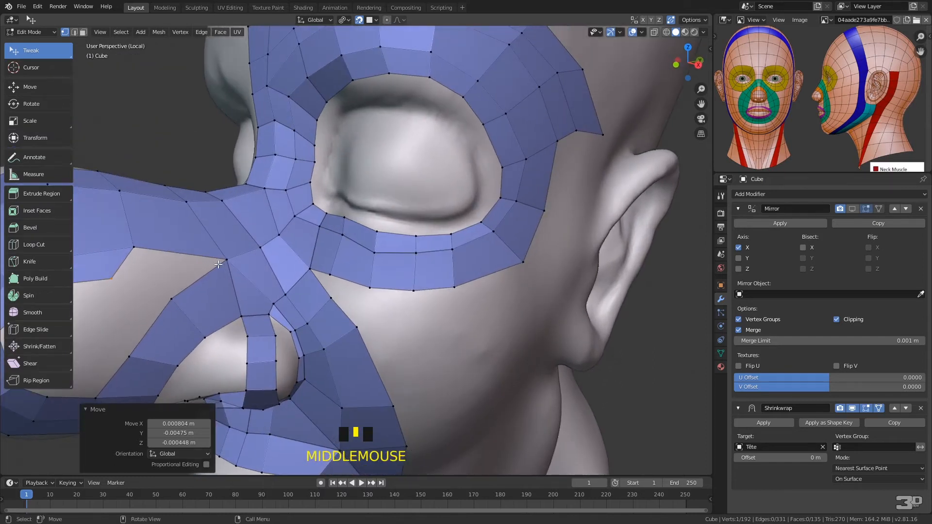
pyautogui.click(134, 246)
pyautogui.keyDown('shift'); pyautogui.click(227, 259); pyautogui.keyUp('shift')
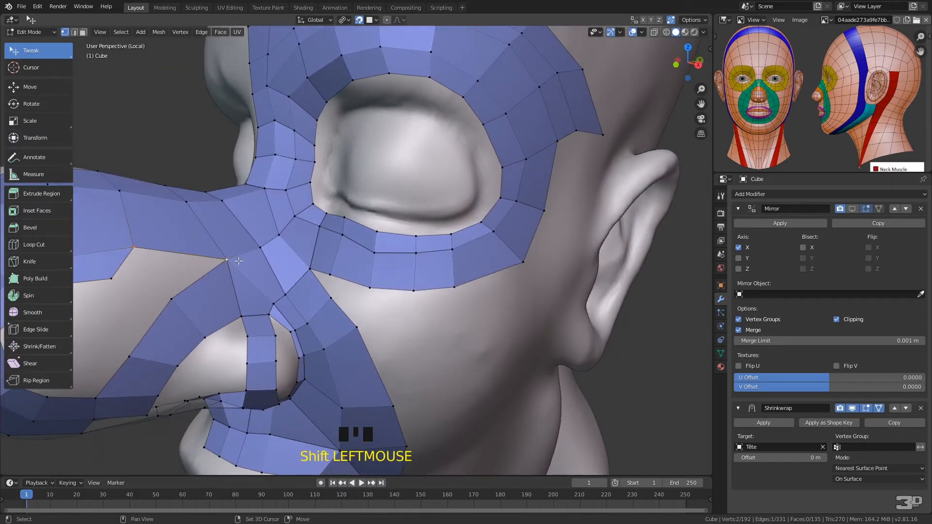
pyautogui.press('f')
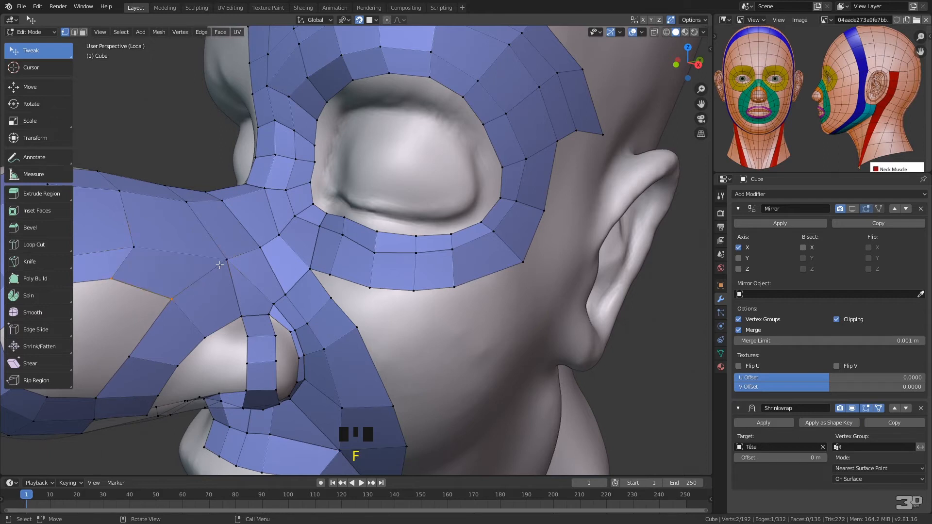
# Even out two vertices at the front of the nose opening and add one loop cut across the strip beside the nostril wing
pyautogui.moveTo(250, 251); pyautogui.dragTo(300, 205, button='middle')
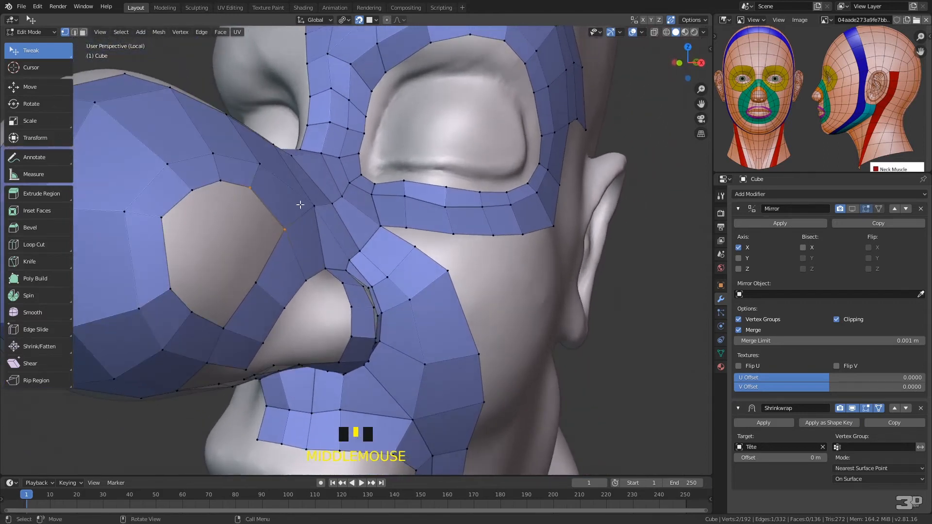
pyautogui.moveTo(161, 218); pyautogui.dragTo(165, 233)
pyautogui.moveTo(124, 211); pyautogui.dragTo(116, 226)
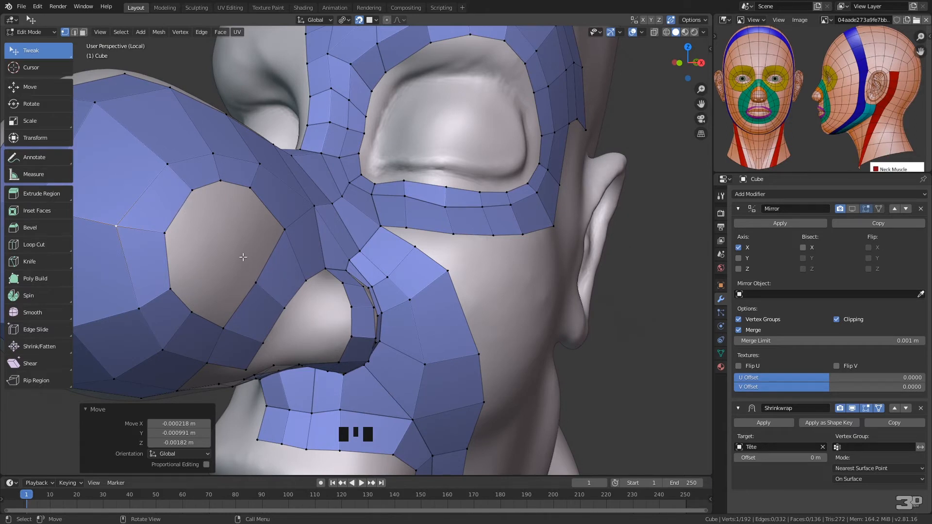
pyautogui.moveTo(259, 284); pyautogui.dragTo(279, 323)
pyautogui.hotkey('ctrl', 'r')
pyautogui.click(275, 275)
pyautogui.click(286, 287)
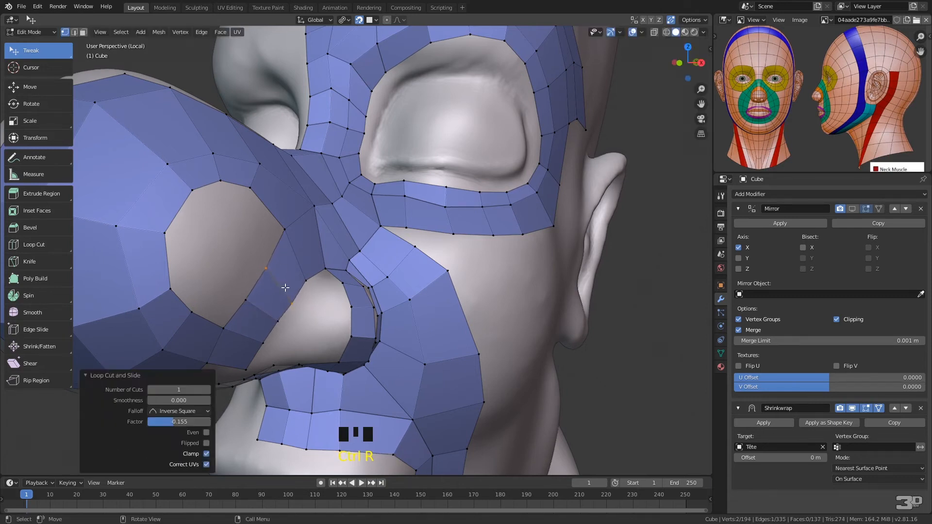
# Extrude the opening's upper front edge across the hole and fill a face joining it to the strip beside the nostril wing
pyautogui.click(177, 225)
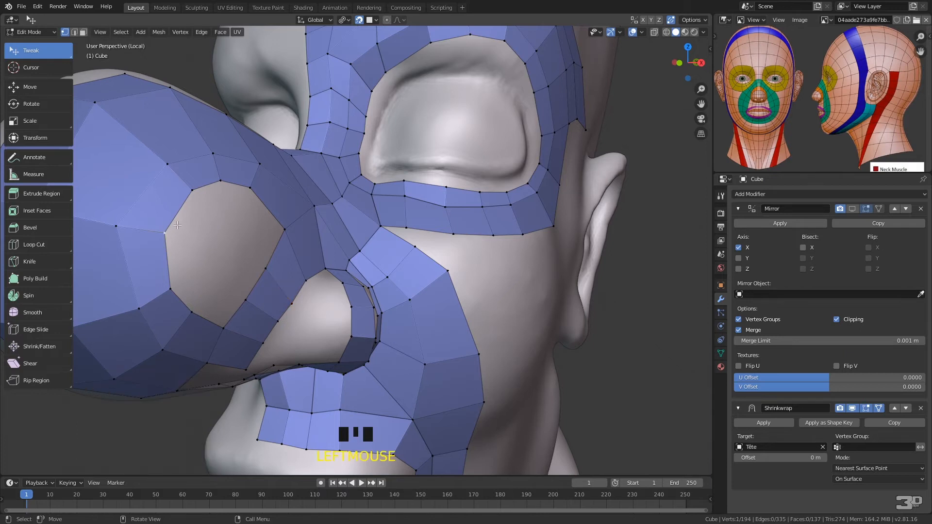
pyautogui.keyDown('shift'); pyautogui.click(192, 190); pyautogui.keyUp('shift')
pyautogui.press('e')
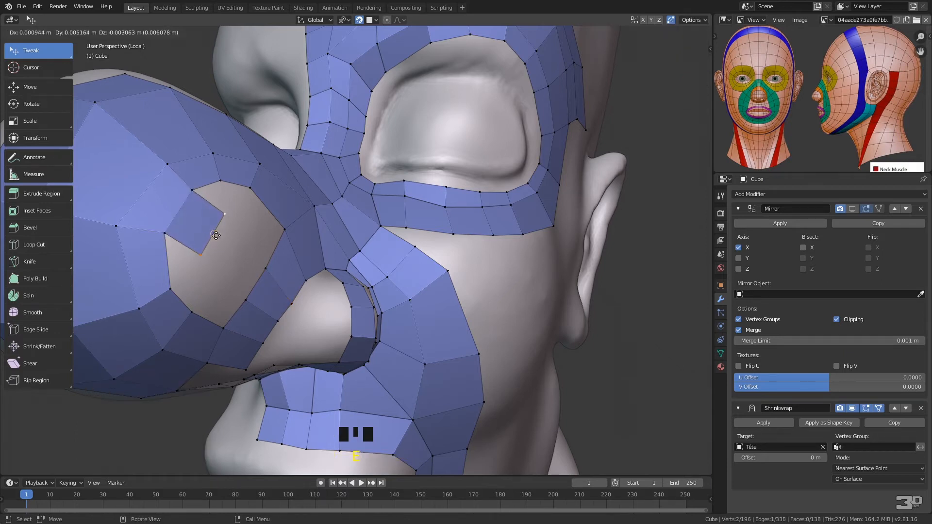
pyautogui.click(224, 240)
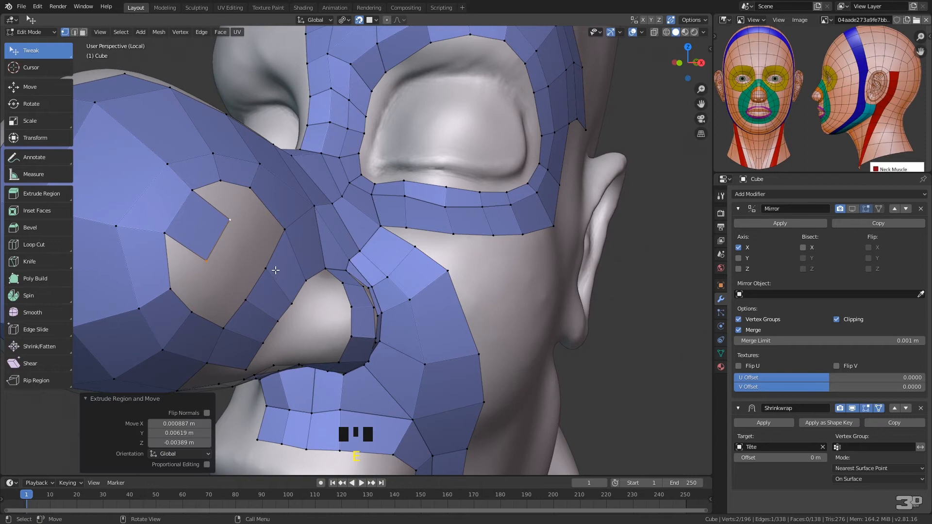
pyautogui.keyDown('ctrl'); pyautogui.moveTo(249, 209); pyautogui.dragTo(235, 202, button='middle'); pyautogui.keyUp('ctrl')
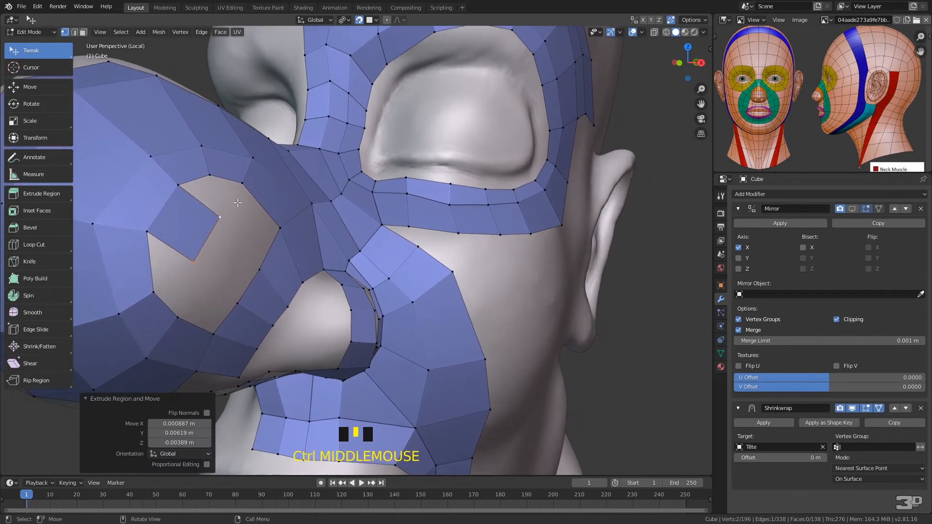
pyautogui.rightClick(237, 201)
pyautogui.moveTo(221, 204)
pyautogui.keyDown('ctrl'); pyautogui.mouseDown(button='right')
pyautogui.moveTo(213, 318)
pyautogui.moveTo(261, 261)
pyautogui.mouseUp(button='right'); pyautogui.keyUp('ctrl')
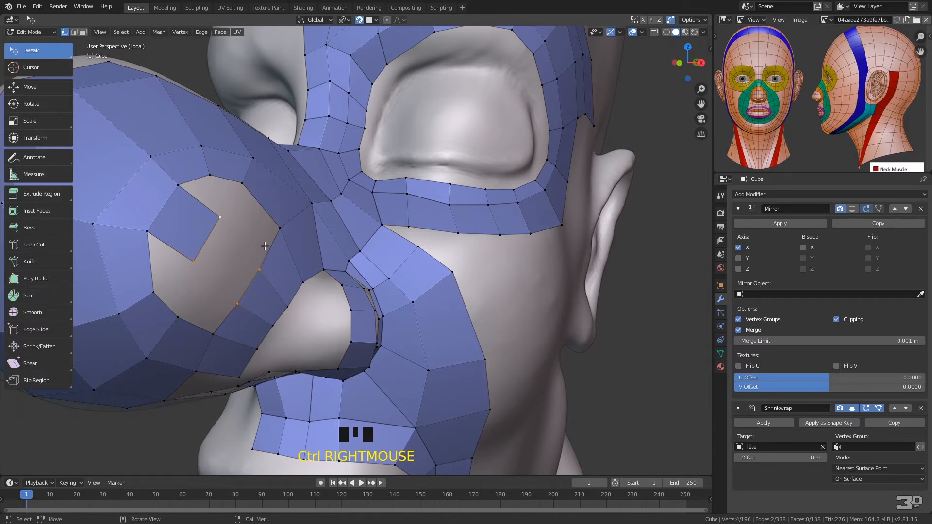
pyautogui.press('f')
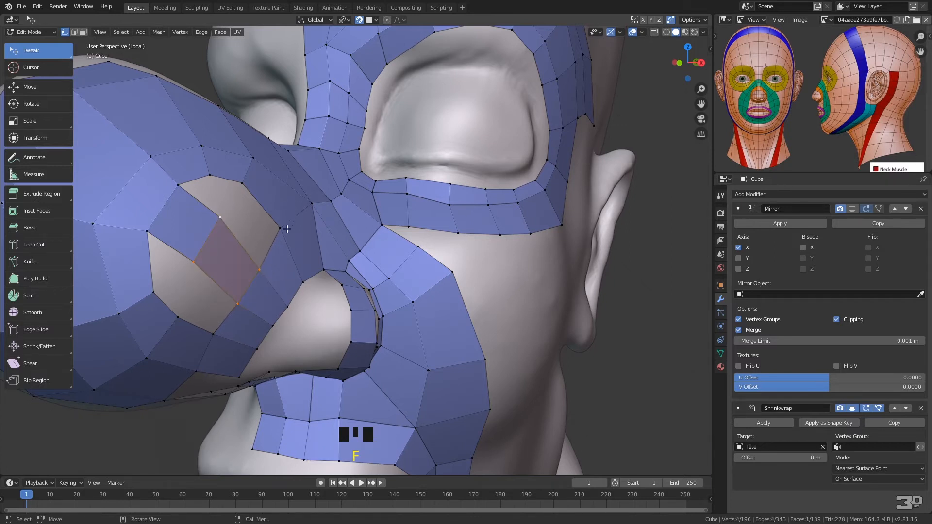
# Fill the remaining gaps above and below the bridging faces with two quads each to close the nose opening
pyautogui.click(257, 267)
pyautogui.keyDown('shift'); pyautogui.click(281, 242); pyautogui.keyUp('shift')
pyautogui.press('f')
pyautogui.press('f')
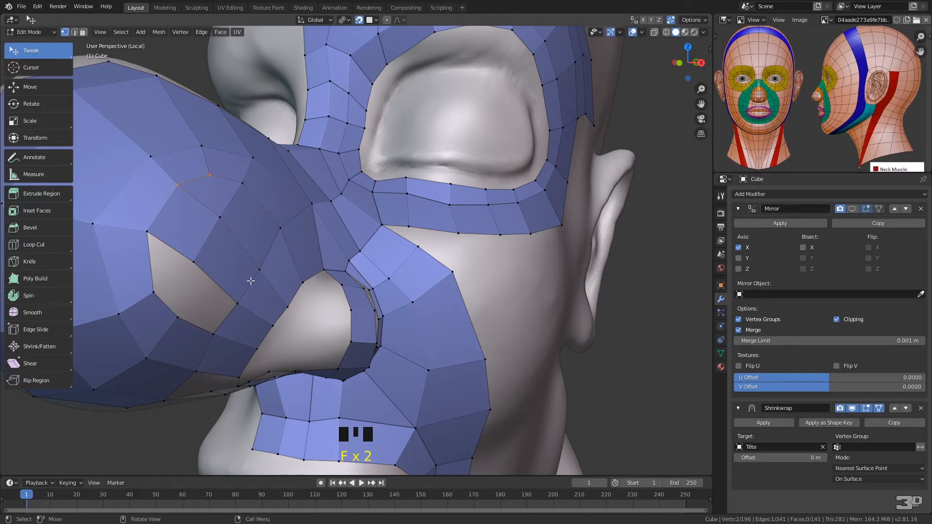
pyautogui.click(213, 335)
pyautogui.keyDown('shift'); pyautogui.click(241, 303); pyautogui.keyUp('shift')
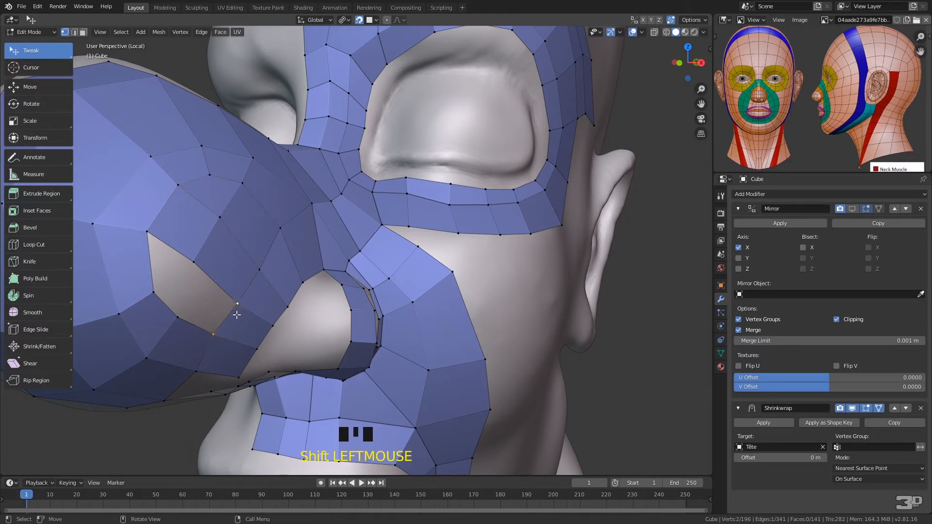
pyautogui.press('f')
pyautogui.press('f')
# Add one loop cut across the strip beneath the nose and fill a face in the adjacent gap beside the nose tip
pyautogui.moveTo(329, 235); pyautogui.dragTo(226, 195, button='middle')
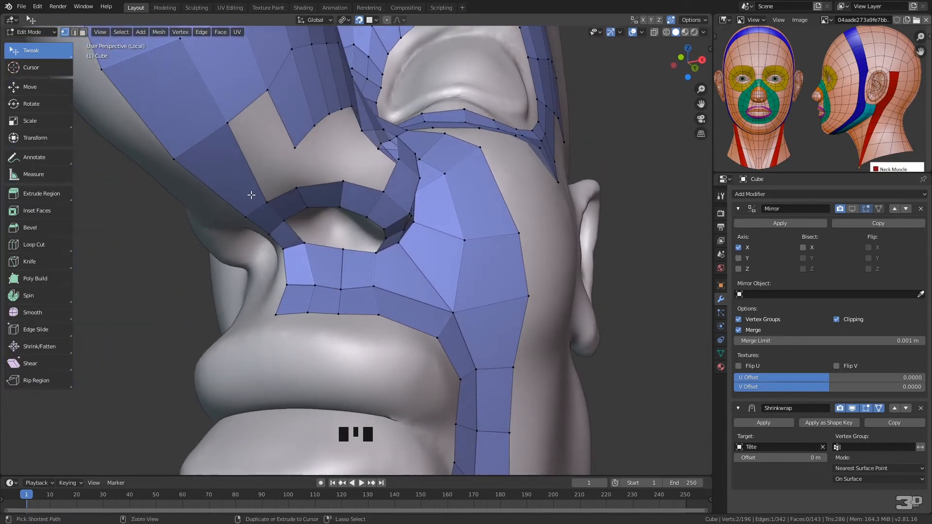
pyautogui.hotkey('ctrl', 'r')
pyautogui.moveTo(253, 197); pyautogui.dragTo(258, 190)
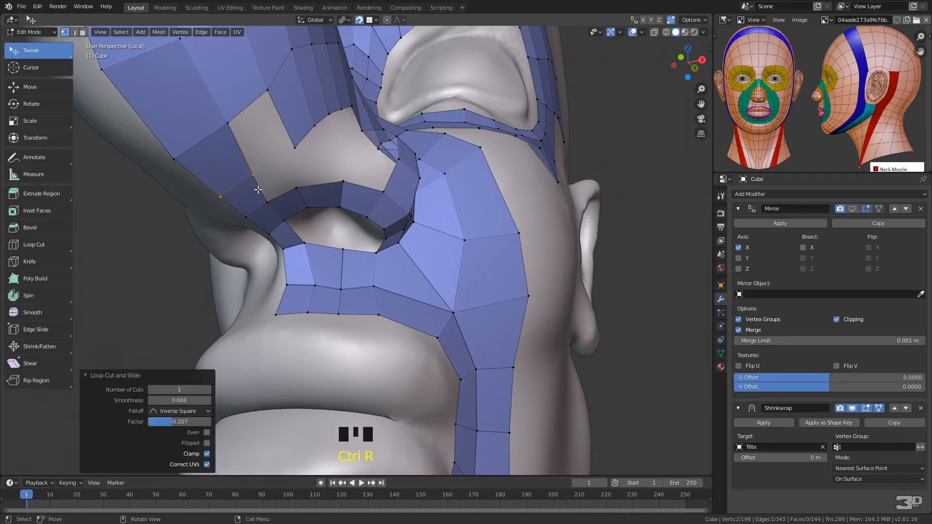
pyautogui.click(231, 127)
pyautogui.keyDown('shift'); pyautogui.click(269, 92); pyautogui.keyUp('shift')
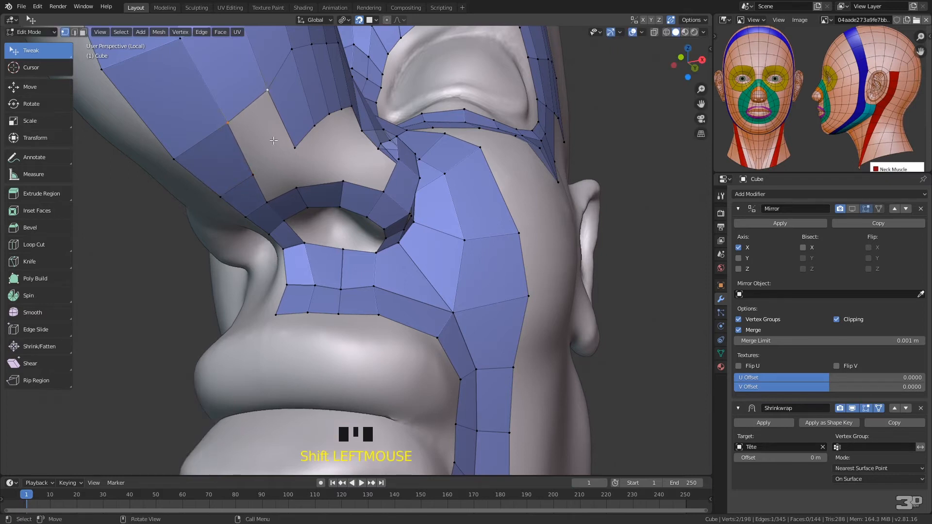
pyautogui.press('f')
# Fill three faces along the top edge of the nostril rim strip, connecting the underside of the nose to the nostril wing strip
pyautogui.moveTo(365, 155); pyautogui.dragTo(353, 165, button='middle')
pyautogui.click(201, 269)
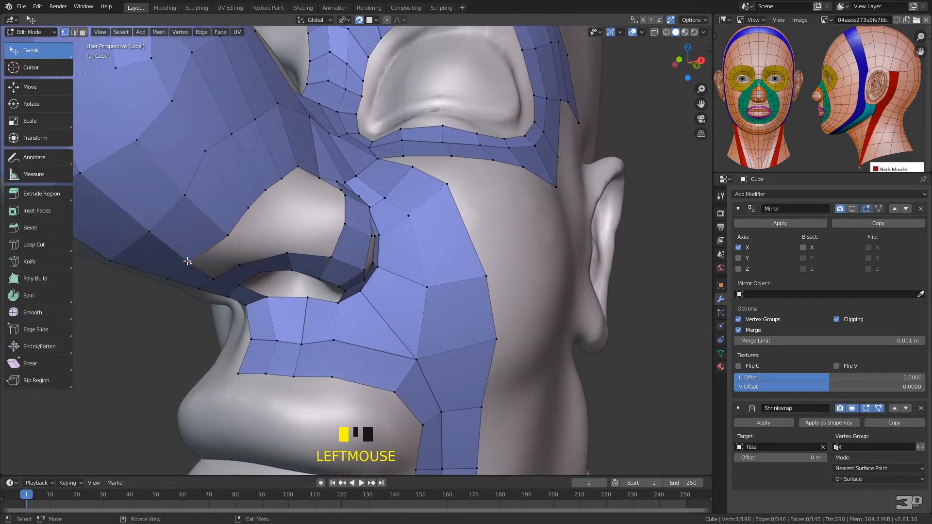
pyautogui.keyDown('shift'); pyautogui.click(214, 279); pyautogui.keyUp('shift')
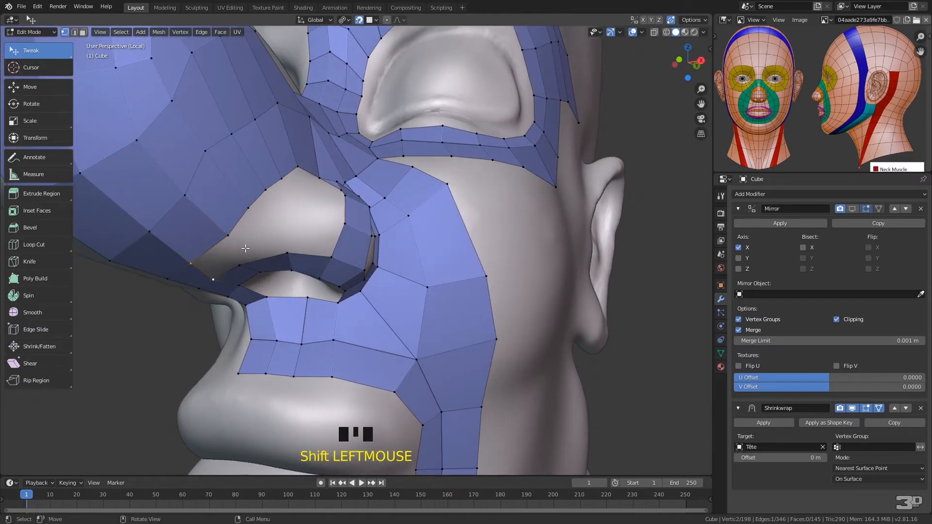
pyautogui.press('f')
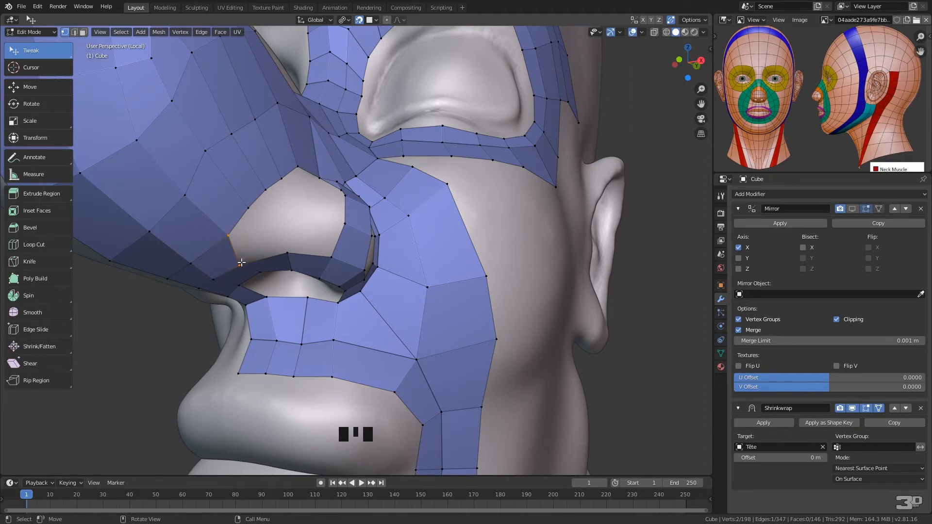
pyautogui.click(261, 240)
pyautogui.press('f')
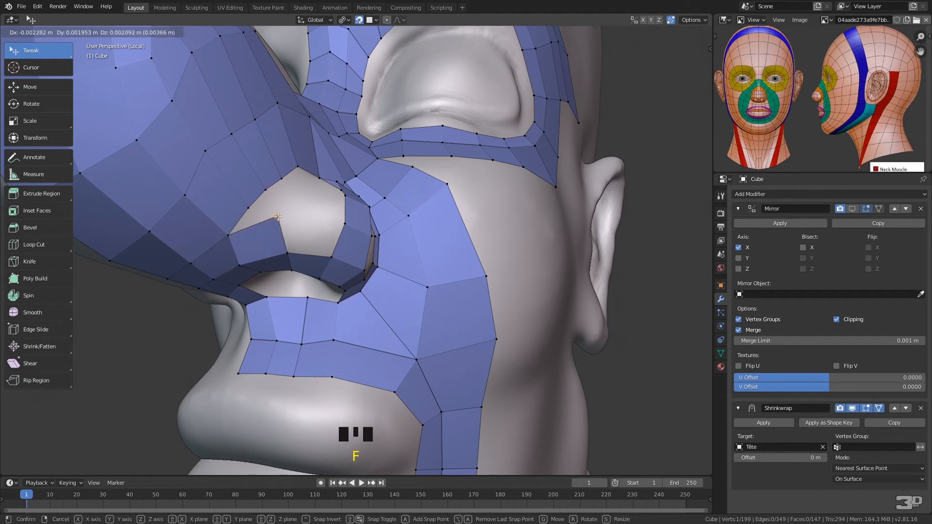
pyautogui.click(282, 222)
pyautogui.click(291, 249)
pyautogui.keyDown('shift'); pyautogui.click(330, 255); pyautogui.keyUp('shift')
pyautogui.press('f')
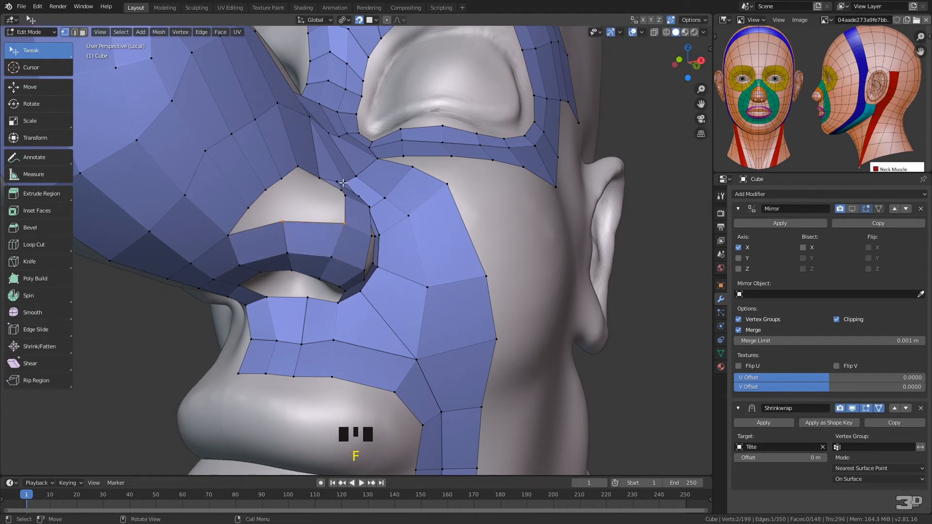
# Fill a face along the top of the nostril wing opening and reposition the vertices on its front border
pyautogui.moveTo(336, 218); pyautogui.dragTo(303, 250, button='middle')
pyautogui.click(258, 279)
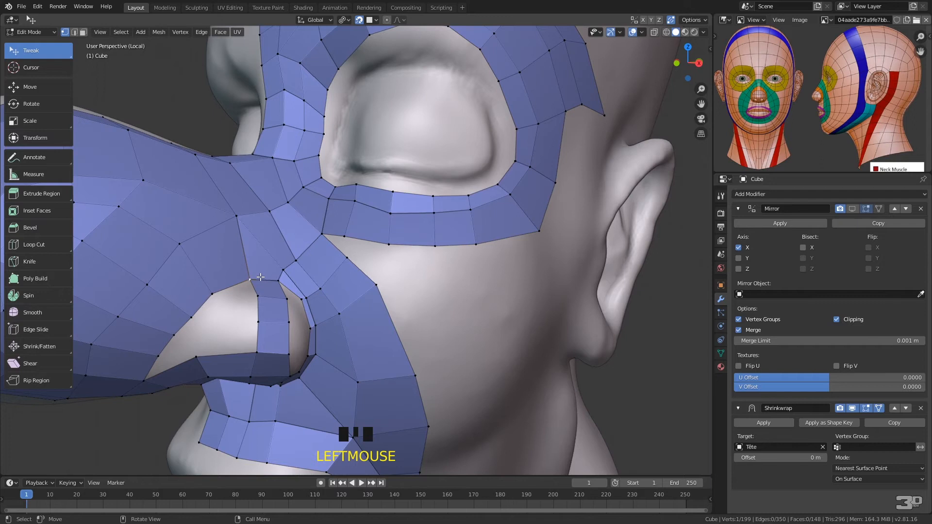
pyautogui.press('f')
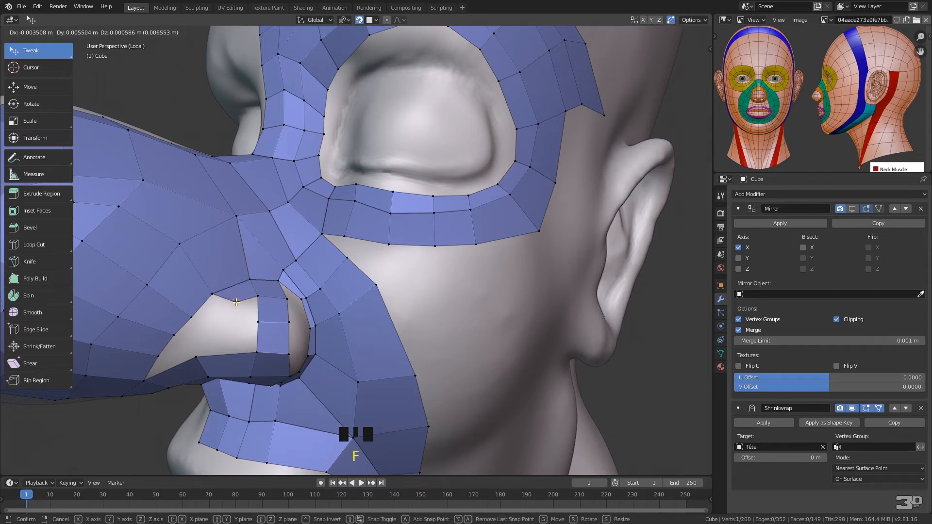
pyautogui.click(236, 295)
pyautogui.moveTo(191, 316)
pyautogui.mouseDown()
pyautogui.moveTo(182, 305)
pyautogui.moveTo(213, 291)
pyautogui.moveTo(189, 310)
pyautogui.mouseUp()
pyautogui.moveTo(145, 380); pyautogui.dragTo(184, 338)
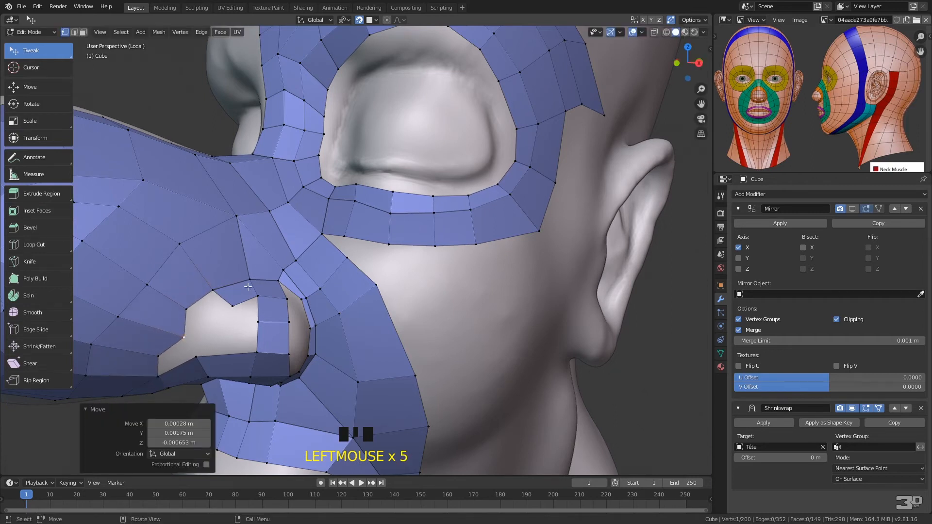
# Fill one face in the lower front corner of the nostril wing opening and another along its upper front border
pyautogui.click(158, 360)
pyautogui.keyDown('shift'); pyautogui.click(160, 378); pyautogui.keyUp('shift')
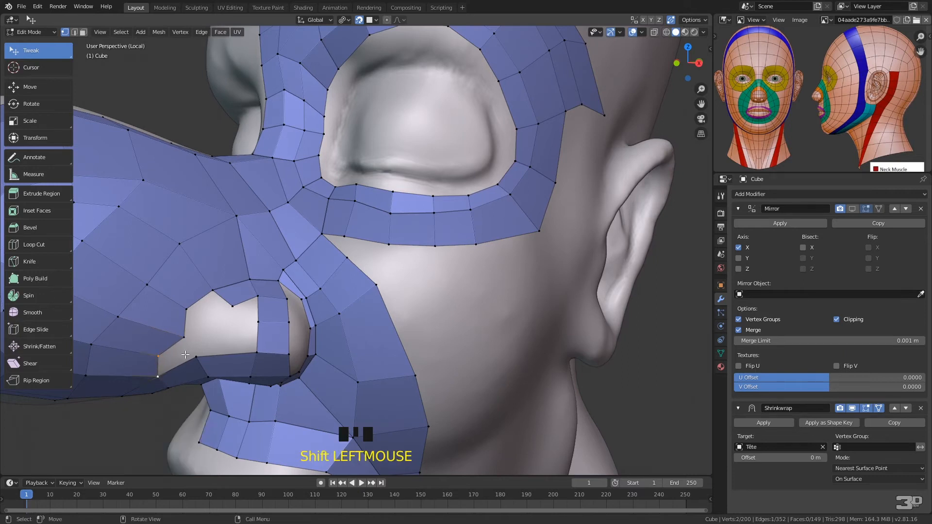
pyautogui.press('f')
pyautogui.click(188, 308)
pyautogui.keyDown('shift'); pyautogui.click(213, 291); pyautogui.keyUp('shift')
pyautogui.press('f')
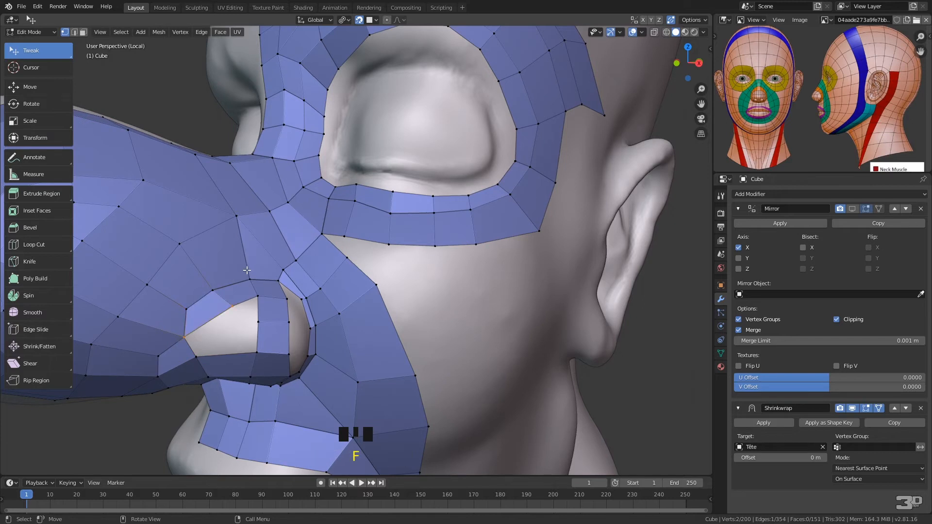
# Reposition the vertices on the upper, rear and lower borders of the nostril wing opening to even out the surrounding quads
pyautogui.moveTo(232, 305); pyautogui.dragTo(258, 282)
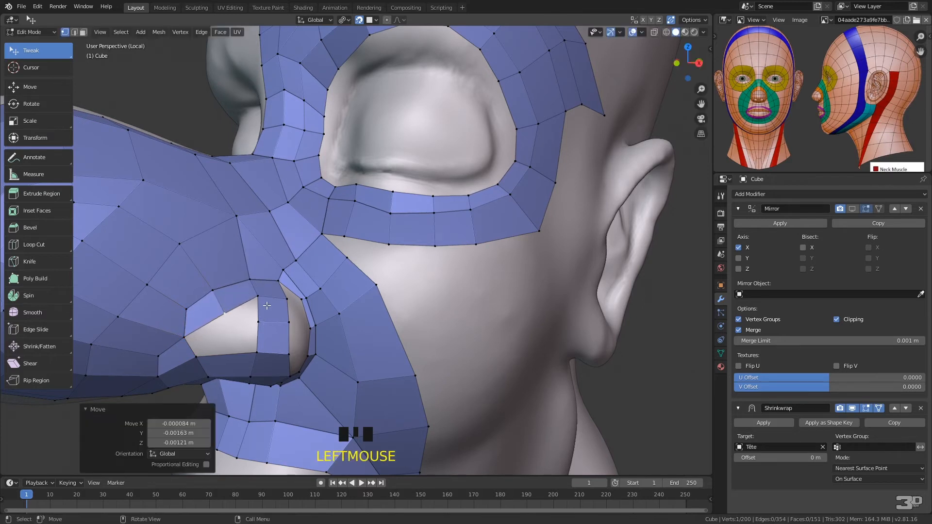
pyautogui.moveTo(267, 321); pyautogui.dragTo(299, 302)
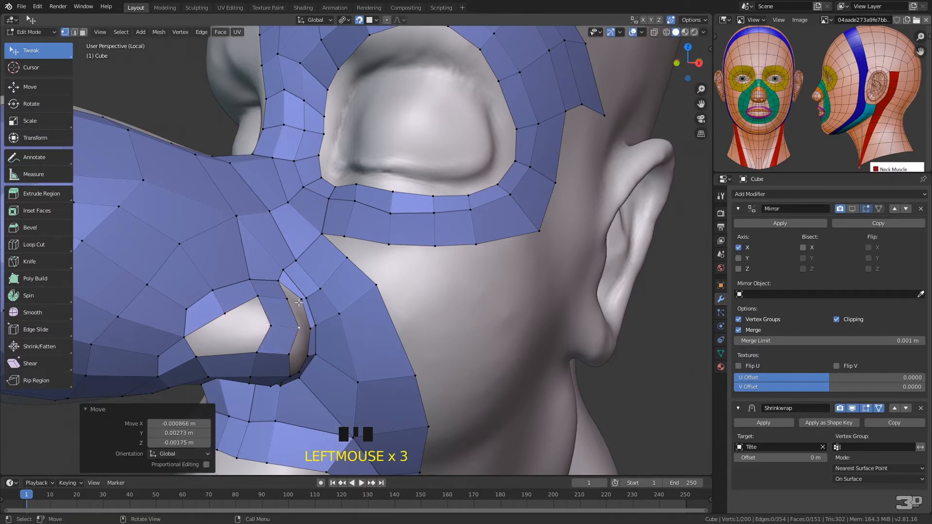
pyautogui.moveTo(260, 350); pyautogui.dragTo(250, 329)
# Close the nostril wing opening with two quad faces, starting from its lower front edge
pyautogui.click(184, 342)
pyautogui.keyDown('shift'); pyautogui.click(195, 357); pyautogui.keyUp('shift')
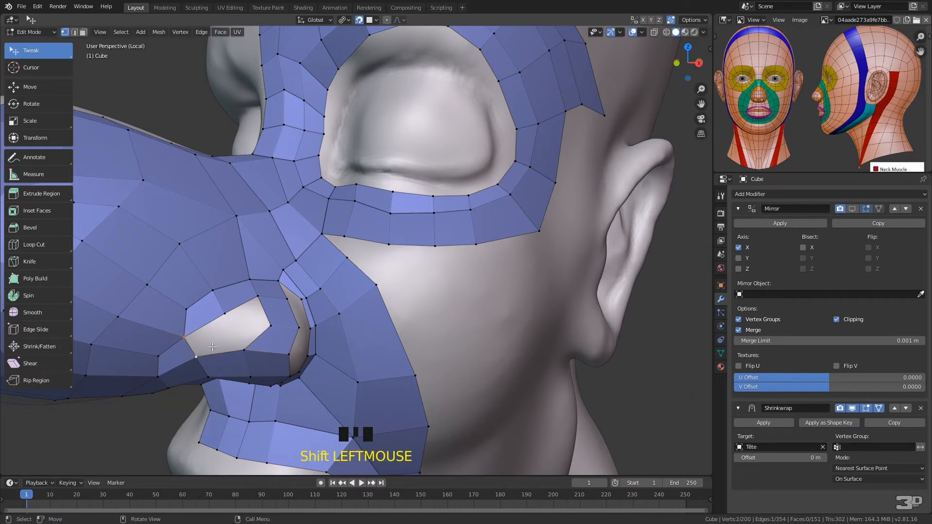
pyautogui.press('f')
pyautogui.press('f')
pyautogui.press('f')
# Shift the front border vertices of the gap behind the nostril wing backward and fill a face at the gap's upper end
pyautogui.moveTo(307, 300); pyautogui.dragTo(250, 300, button='middle')
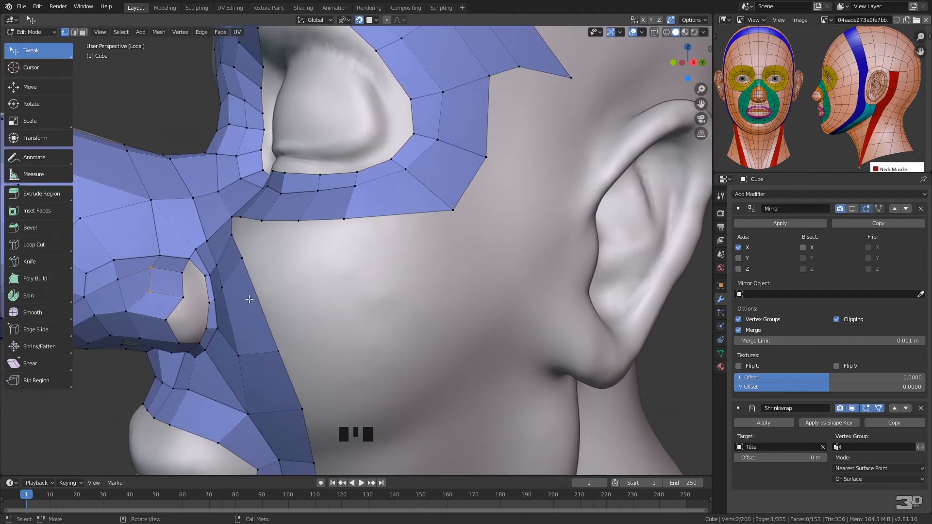
pyautogui.moveTo(167, 318); pyautogui.dragTo(182, 322)
pyautogui.moveTo(127, 311); pyautogui.dragTo(189, 305)
pyautogui.click(190, 261)
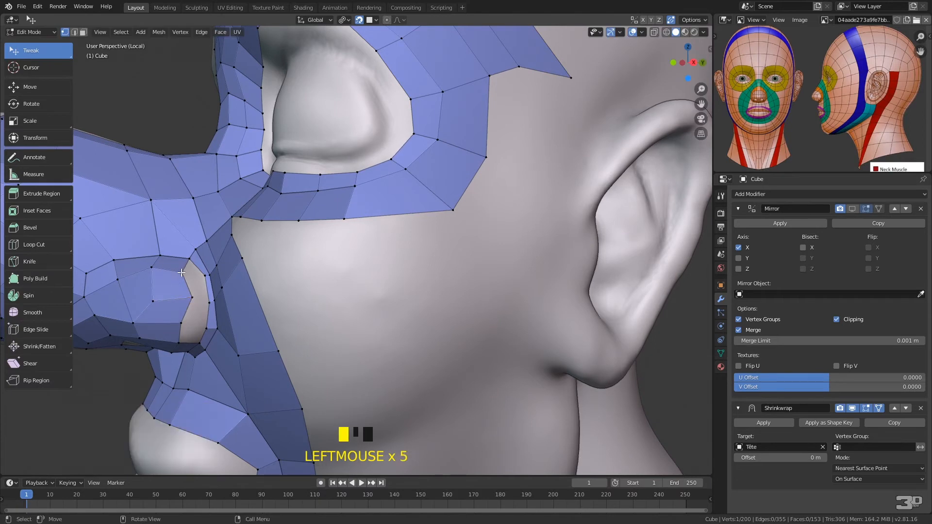
pyautogui.keyDown('shift'); pyautogui.click(190, 260); pyautogui.keyUp('shift')
pyautogui.press('f')
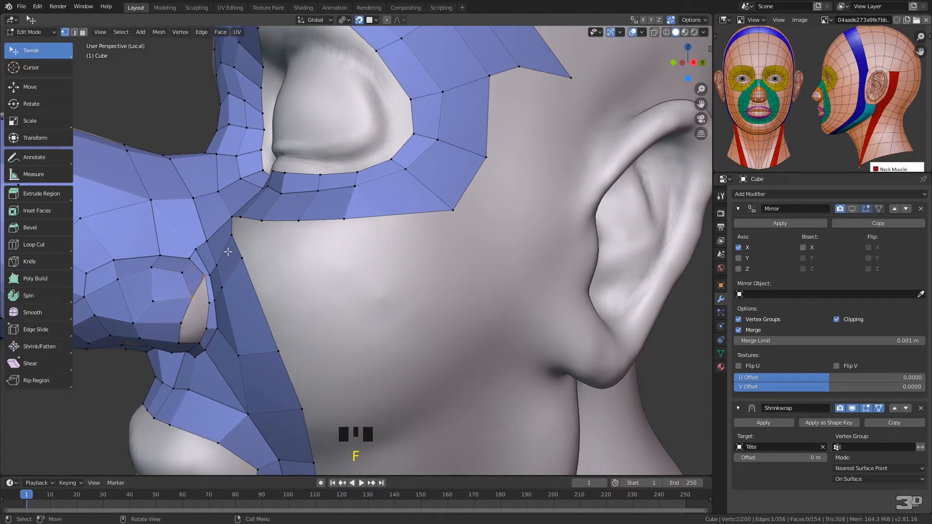
# Reposition the vertices on the upper part of the nostril wing, next to the remaining rear gap, to smooth the edge flow
pyautogui.moveTo(217, 294); pyautogui.dragTo(220, 271, button='middle')
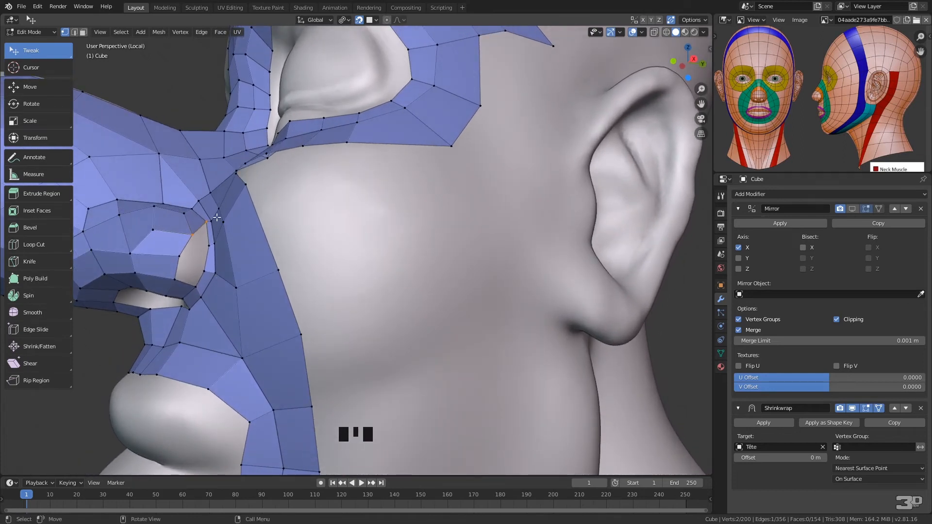
pyautogui.moveTo(220, 262); pyautogui.dragTo(190, 262, button='middle')
pyautogui.moveTo(161, 280); pyautogui.dragTo(148, 253)
pyautogui.moveTo(148, 252); pyautogui.dragTo(232, 266, button='middle')
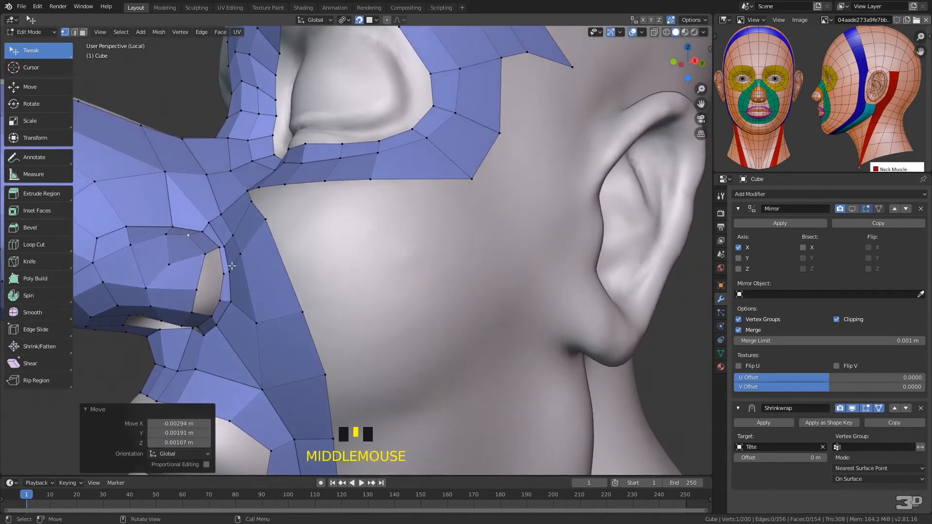
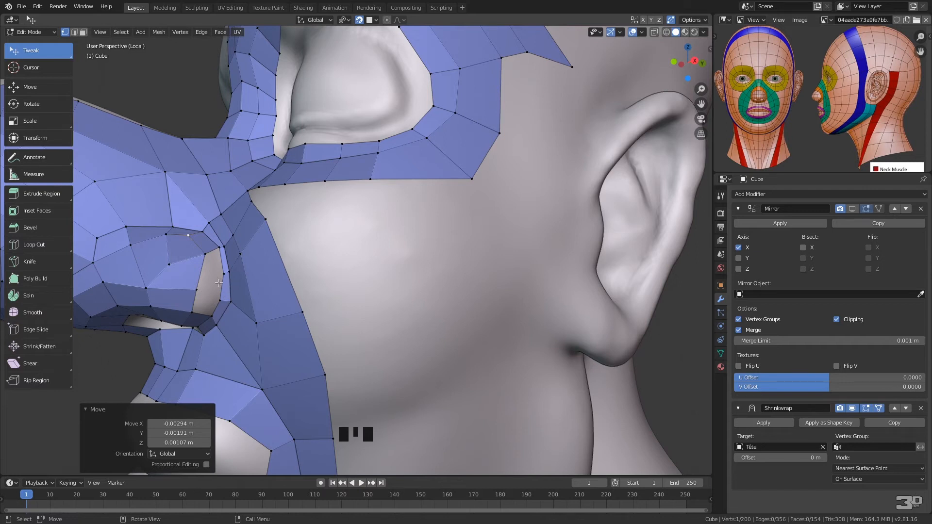
# Dissolve the row of three edges crossing the cheek strip just behind the nostril wing
pyautogui.press('2')
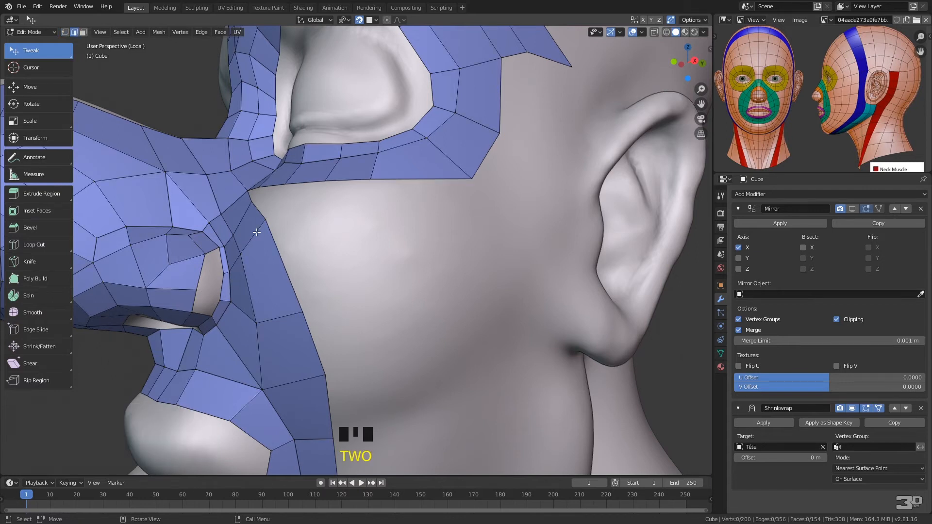
pyautogui.keyDown('alt'); pyautogui.click(245, 250); pyautogui.keyUp('alt')
pyautogui.rightClick(254, 231)
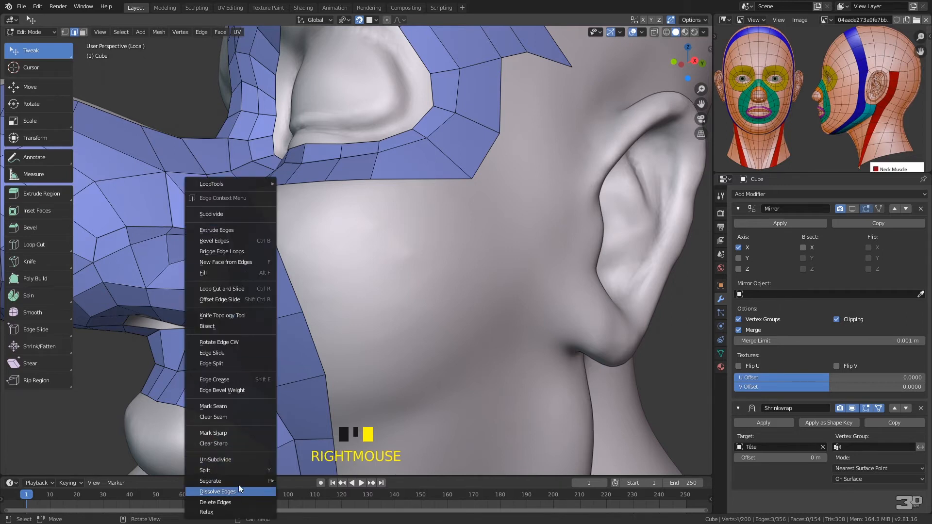
pyautogui.click(235, 492)
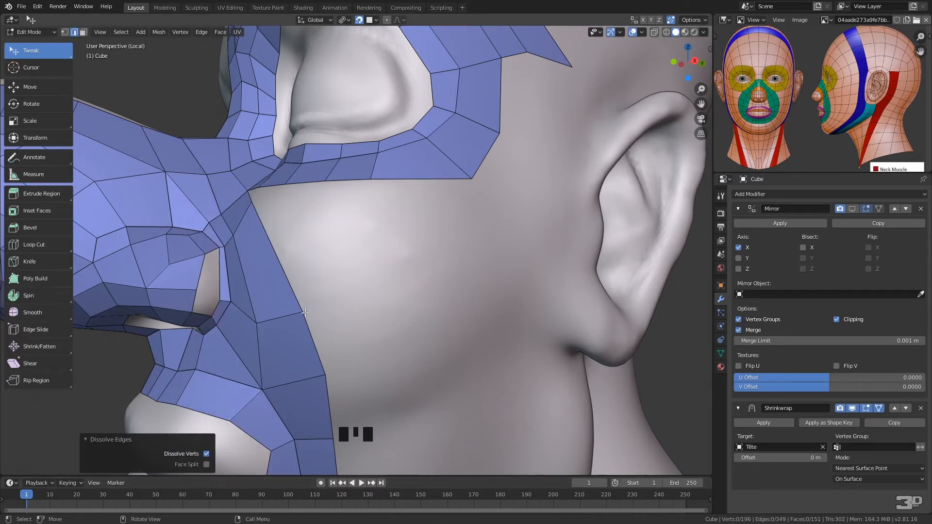
pyautogui.click(305, 308)
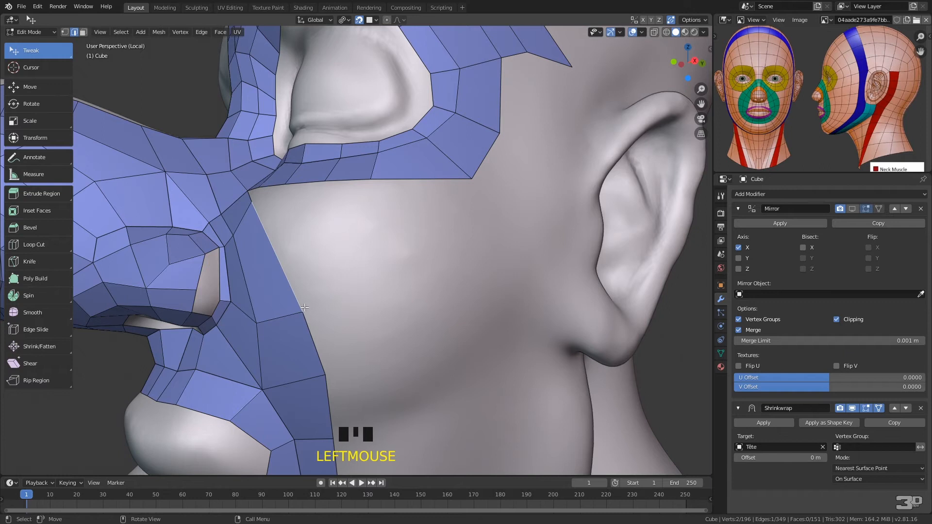
# Reposition the cheek vertices behind the nostril wing and close the remaining wing gap with two faces
pyautogui.press('1')
pyautogui.click(257, 323)
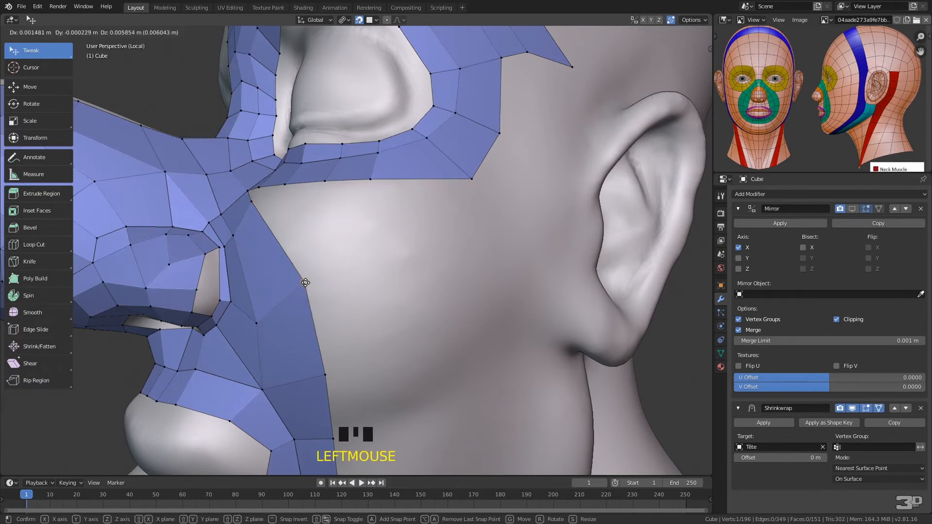
pyautogui.moveTo(256, 323); pyautogui.dragTo(224, 290)
pyautogui.click(233, 290)
pyautogui.keyDown('shift'); pyautogui.click(221, 248); pyautogui.keyUp('shift')
pyautogui.press('f')
pyautogui.press('f')
pyautogui.press('f')
# Merge the top vertex of the cheek's rear border into the nearby vertex on the lower eye loop, using At Last
pyautogui.moveTo(289, 315); pyautogui.dragTo(315, 285, button='middle')
pyautogui.moveTo(378, 241); pyautogui.dragTo(400, 276, button='middle')
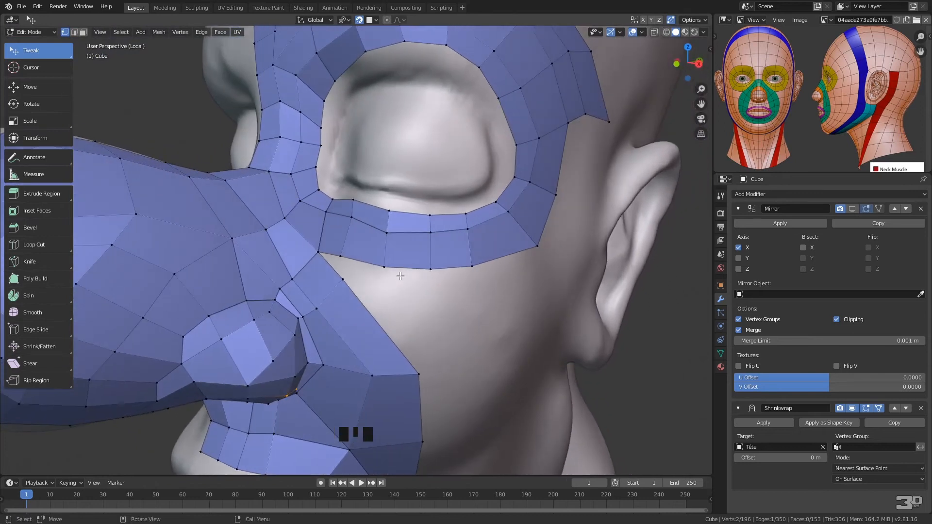
pyautogui.click(343, 278)
pyautogui.keyDown('shift'); pyautogui.click(342, 256); pyautogui.keyUp('shift')
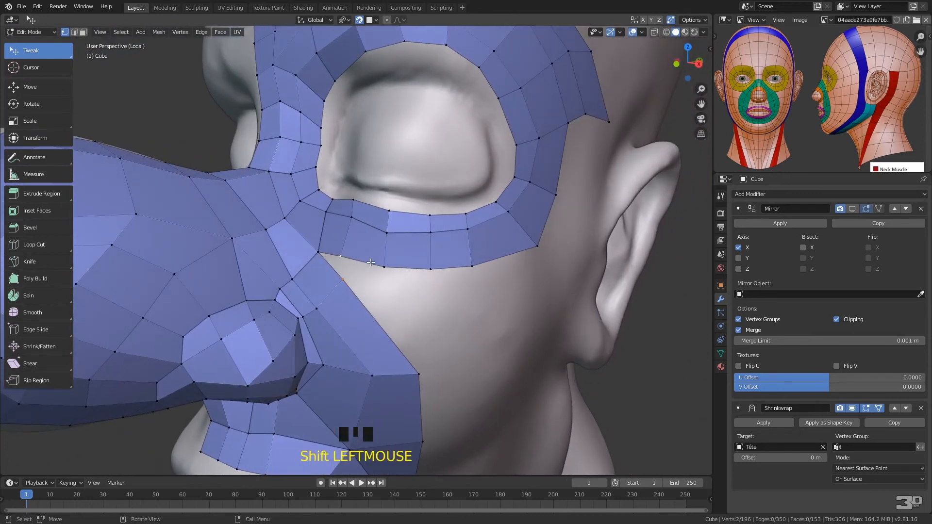
pyautogui.hotkey('alt', 'm')
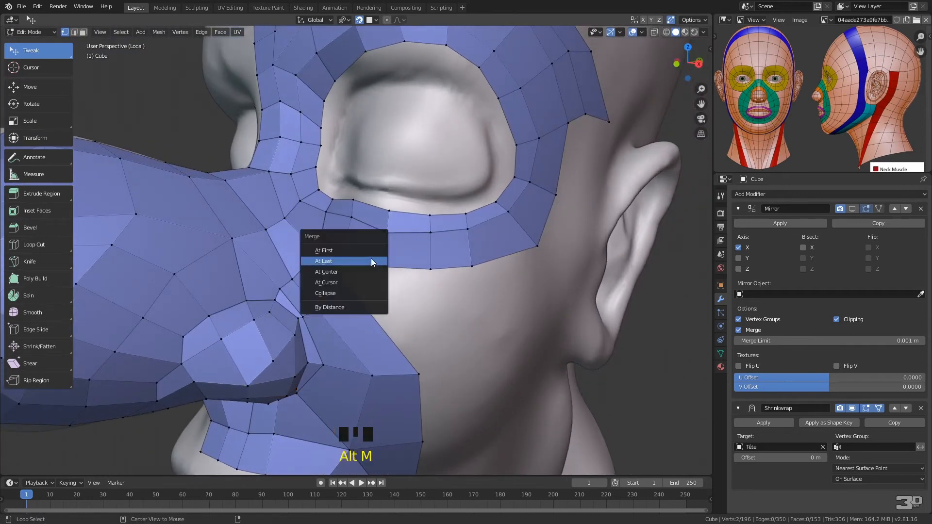
pyautogui.click(358, 265)
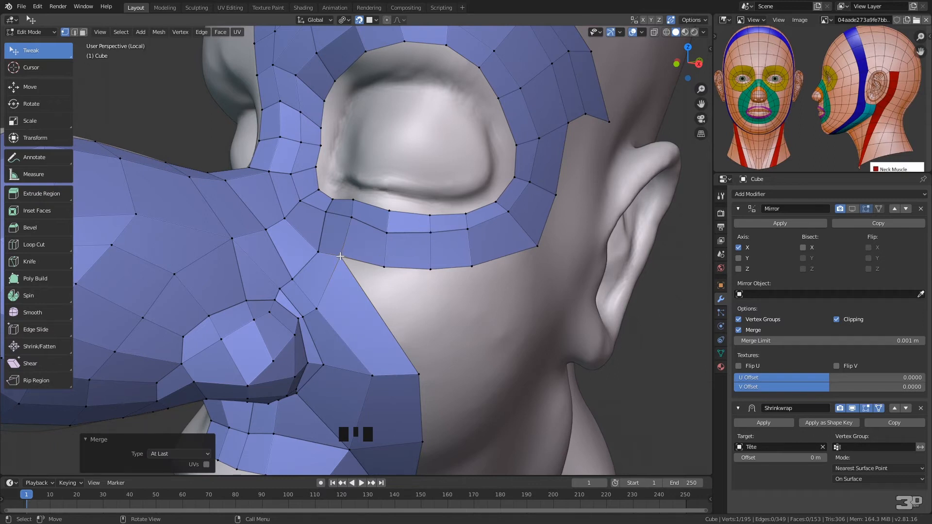
# Shift the column of vertices at the inner part of the lower eye loop outward to space the quads evenly
pyautogui.moveTo(340, 256); pyautogui.dragTo(355, 265)
pyautogui.moveTo(352, 217); pyautogui.dragTo(360, 226)
pyautogui.moveTo(354, 200); pyautogui.dragTo(368, 205)
pyautogui.click(390, 212)
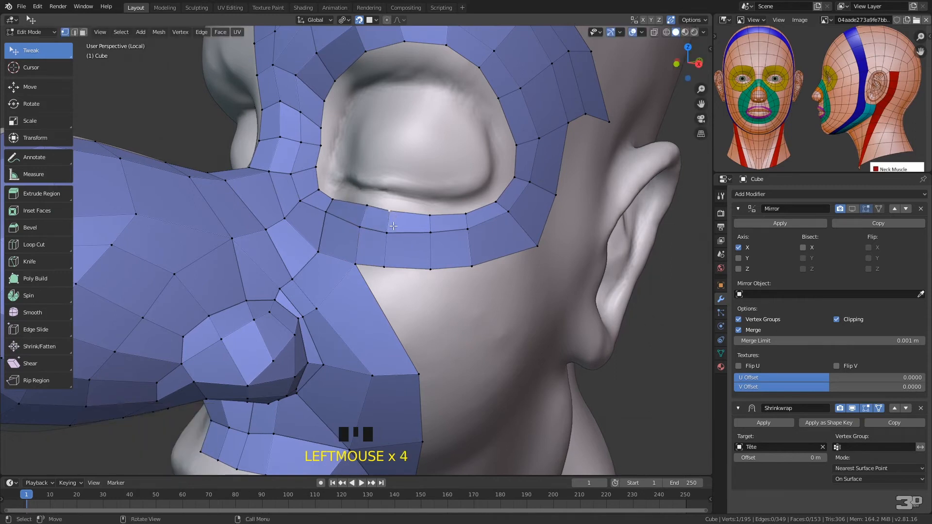
# Dissolve the next vertical pair of edges in the lower eye loop, outward from the shifted column
pyautogui.press('2')
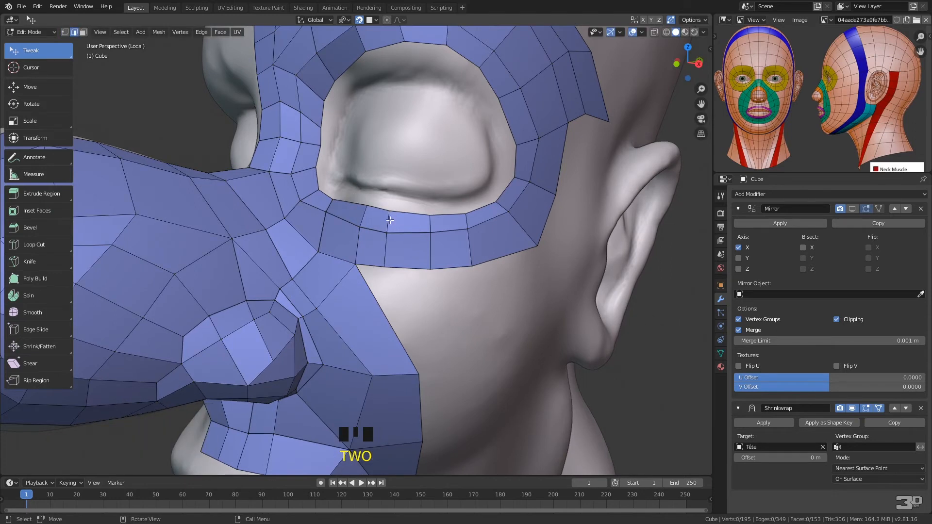
pyautogui.press('space')
pyautogui.keyDown('alt'); pyautogui.click(388, 221); pyautogui.keyUp('alt')
pyautogui.press('space')
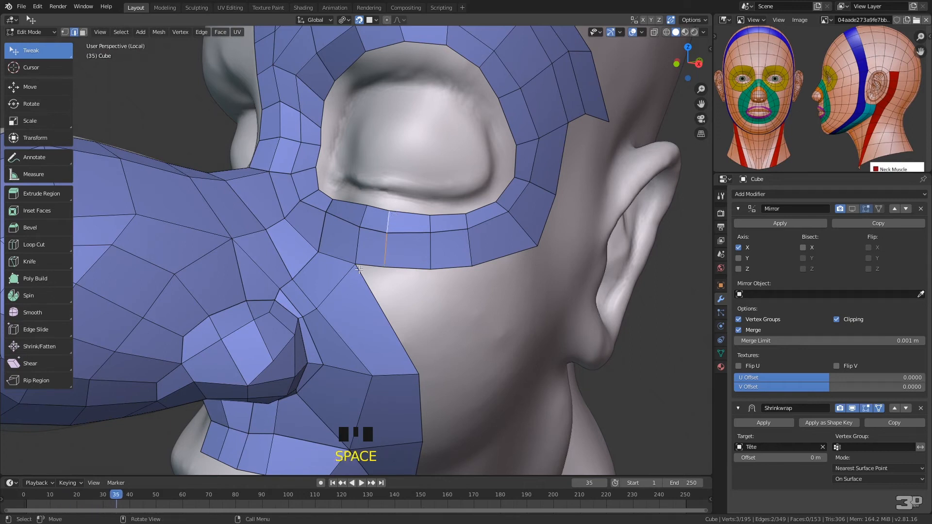
pyautogui.rightClick(389, 235)
pyautogui.click(403, 293)
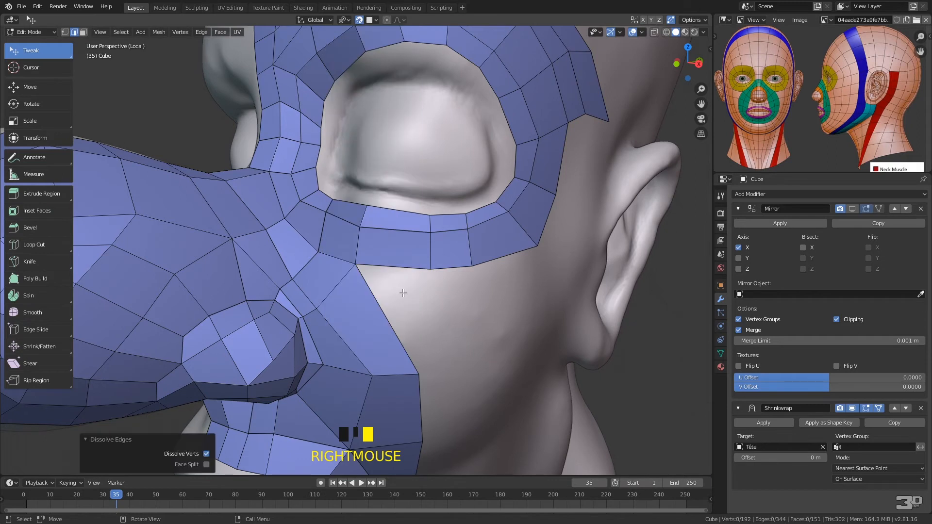
# Reposition the border edge and middle vertices of the lower eye loop to even out the widened quads
pyautogui.moveTo(429, 269); pyautogui.dragTo(485, 276)
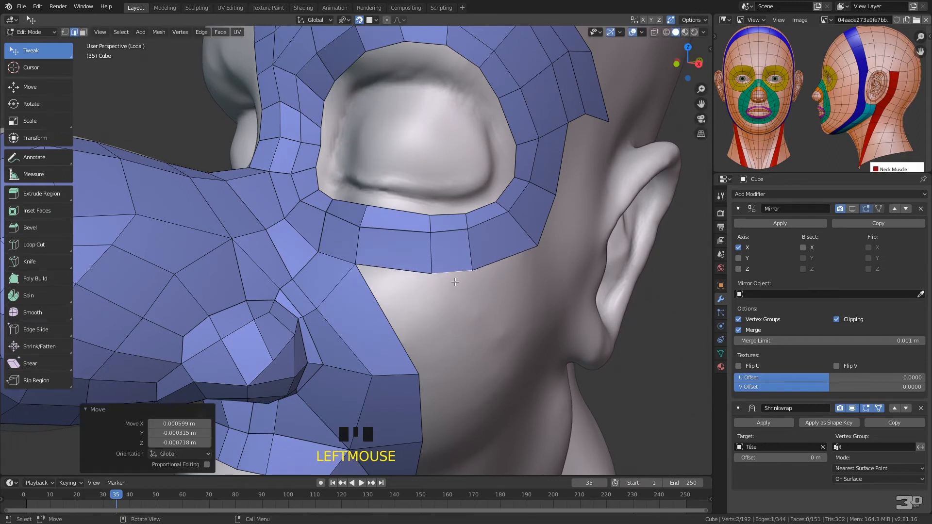
pyautogui.press('1')
pyautogui.moveTo(430, 217); pyautogui.dragTo(421, 238)
pyautogui.moveTo(431, 273); pyautogui.dragTo(423, 278)
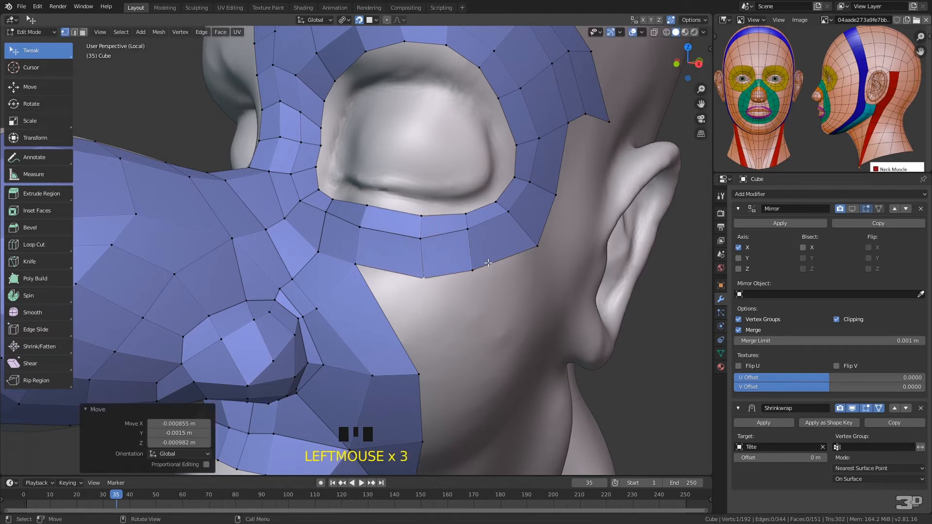
# Extend the cheek backward with three quad faces, working down from the lower eye loop along the rear border
pyautogui.moveTo(454, 268); pyautogui.dragTo(420, 209, button='middle')
pyautogui.click(363, 183)
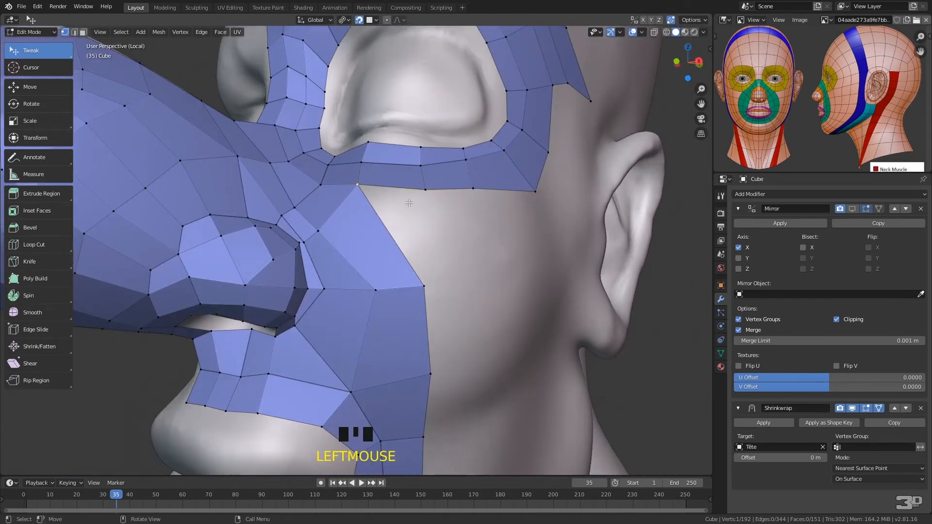
pyautogui.press('f')
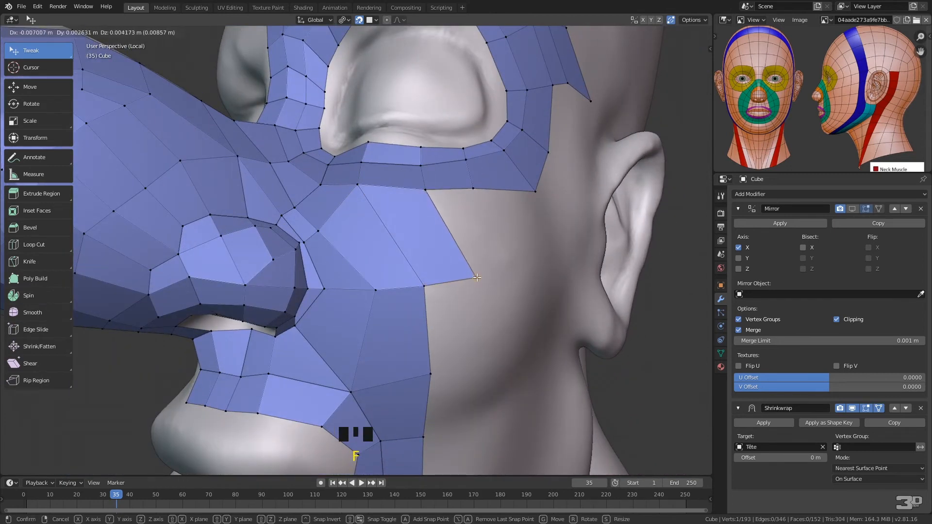
pyautogui.click(476, 278)
pyautogui.click(426, 287)
pyautogui.press('f')
pyautogui.click(485, 370)
pyautogui.click(430, 373)
pyautogui.press('f')
pyautogui.click(489, 406)
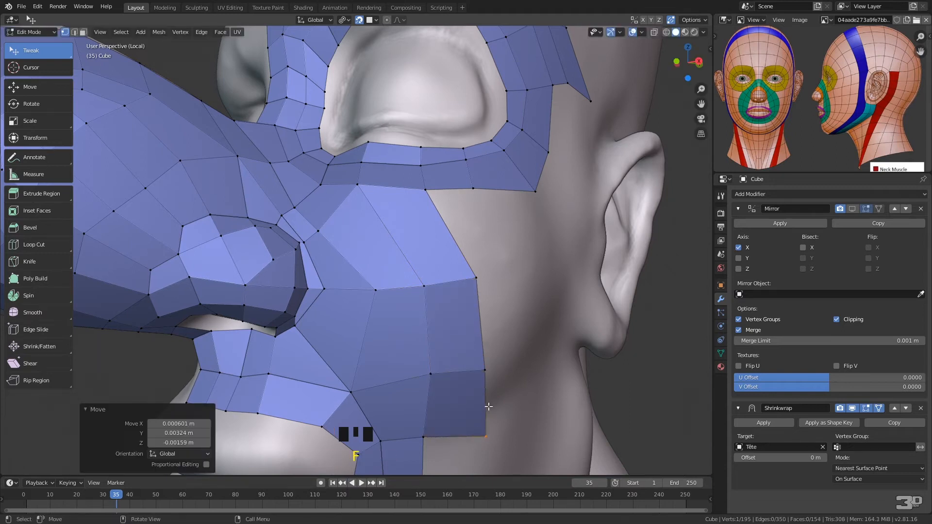
# Adjust the new rear border vertices and continue the cheek strip downward past the mouth corner with two more quads
pyautogui.moveTo(489, 435); pyautogui.dragTo(489, 415)
pyautogui.moveTo(485, 369); pyautogui.dragTo(485, 364)
pyautogui.click(430, 374)
pyautogui.moveTo(489, 375); pyautogui.dragTo(417, 252, button='middle')
pyautogui.press('f')
pyautogui.click(423, 249)
pyautogui.press('f')
pyautogui.click(416, 322)
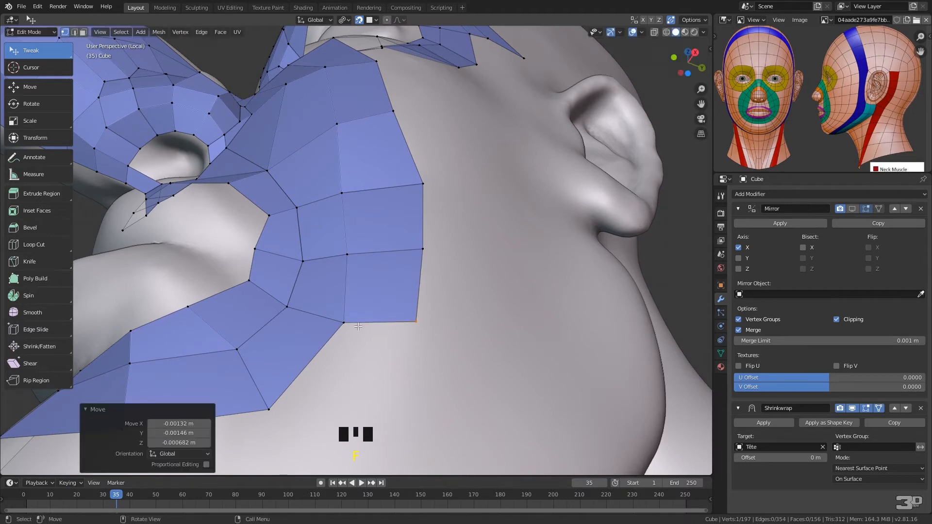
# Carry the outer strip around the corner below the mouth with two quads and adjust its corner vertices
pyautogui.press('f')
pyautogui.click(360, 383)
pyautogui.moveTo(360, 383); pyautogui.dragTo(392, 376, button='middle')
pyautogui.keyDown('ctrl'); pyautogui.moveTo(398, 340); pyautogui.dragTo(403, 319, button='middle'); pyautogui.keyUp('ctrl')
pyautogui.moveTo(430, 339); pyautogui.dragTo(418, 352)
pyautogui.click(402, 317)
pyautogui.press('f')
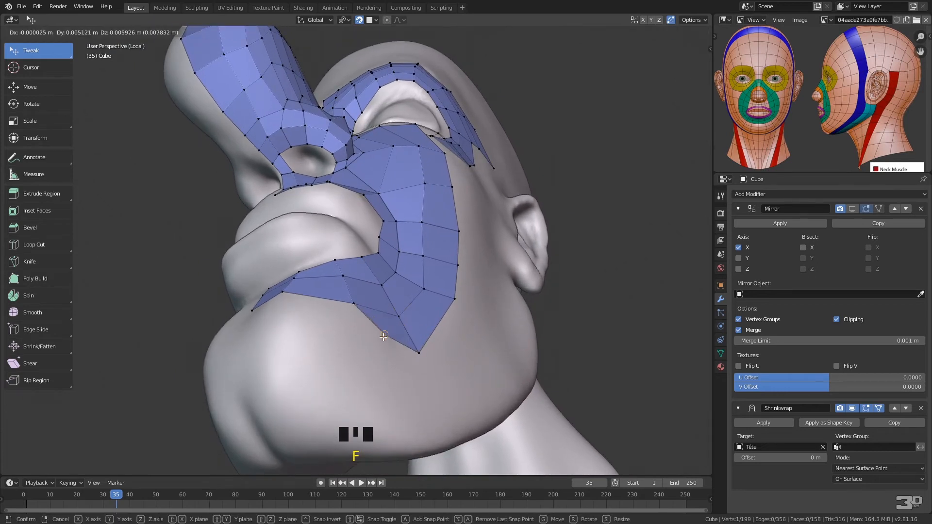
pyautogui.click(374, 338)
pyautogui.moveTo(374, 339); pyautogui.dragTo(437, 348, button='middle')
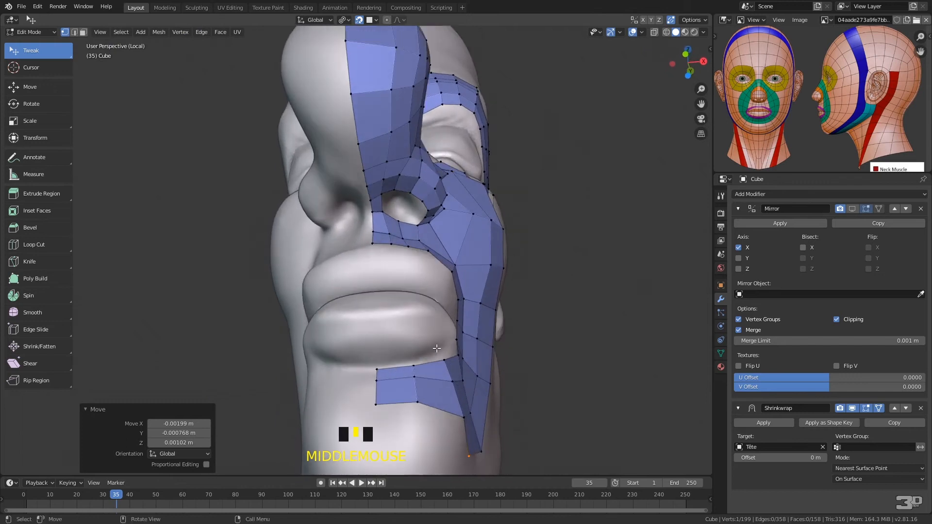
# Fill two more quads beneath the lower lip strip, extending the outer loop across the chin toward the centre line
pyautogui.press('f')
pyautogui.click(425, 451)
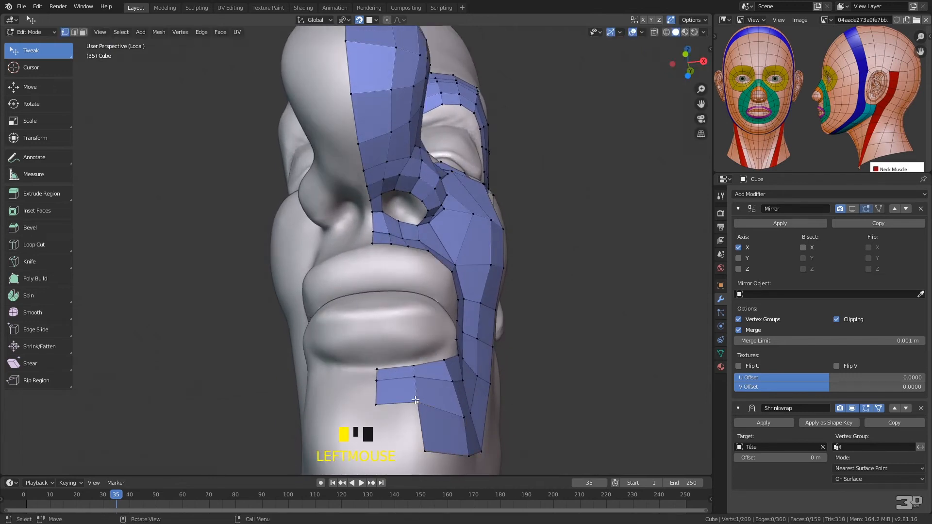
pyautogui.press('f')
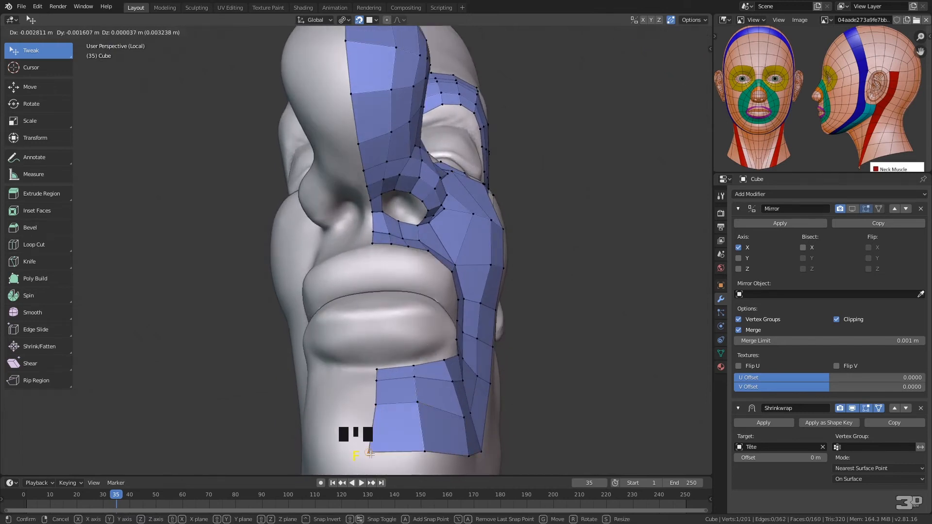
pyautogui.click(394, 440)
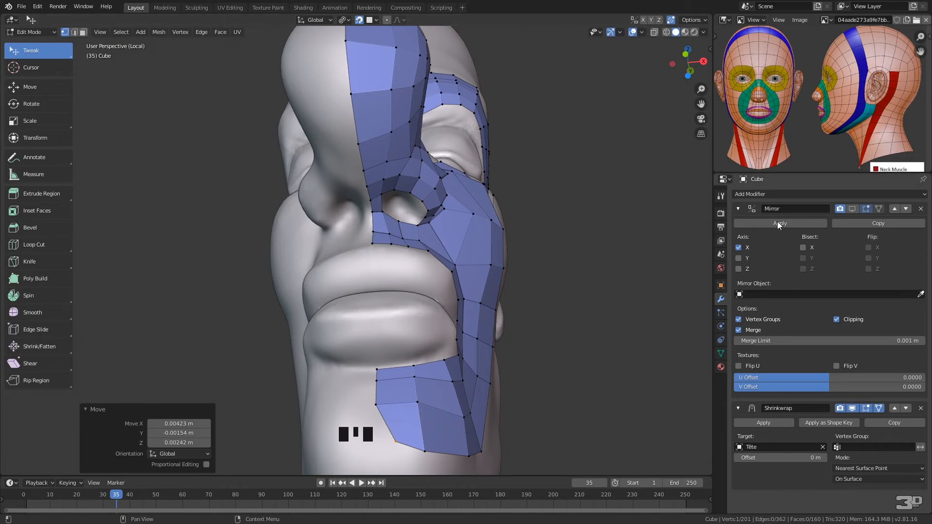
# Show the Mirror modifier in the viewport and move the chin loop's end vertex onto the centre line
pyautogui.click(852, 208)
pyautogui.moveTo(397, 440); pyautogui.dragTo(366, 452)
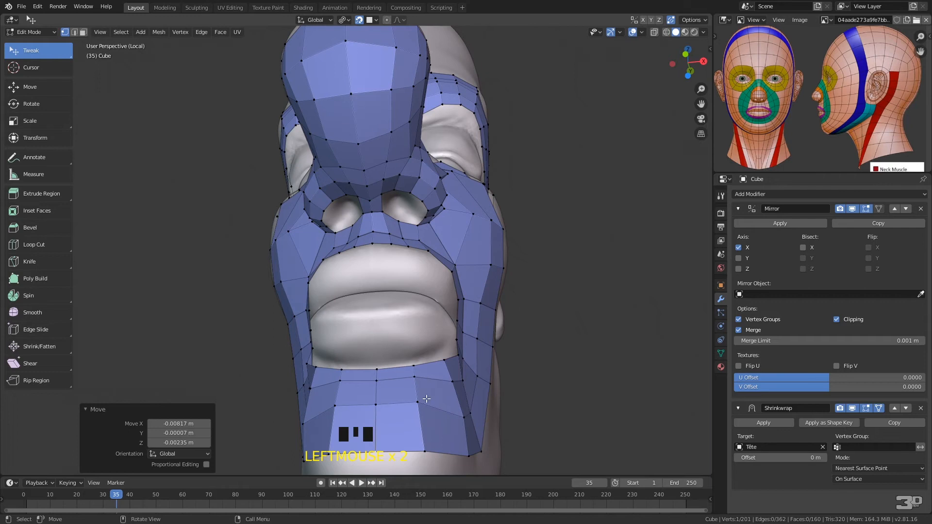
pyautogui.moveTo(456, 350); pyautogui.dragTo(391, 260, button='middle')
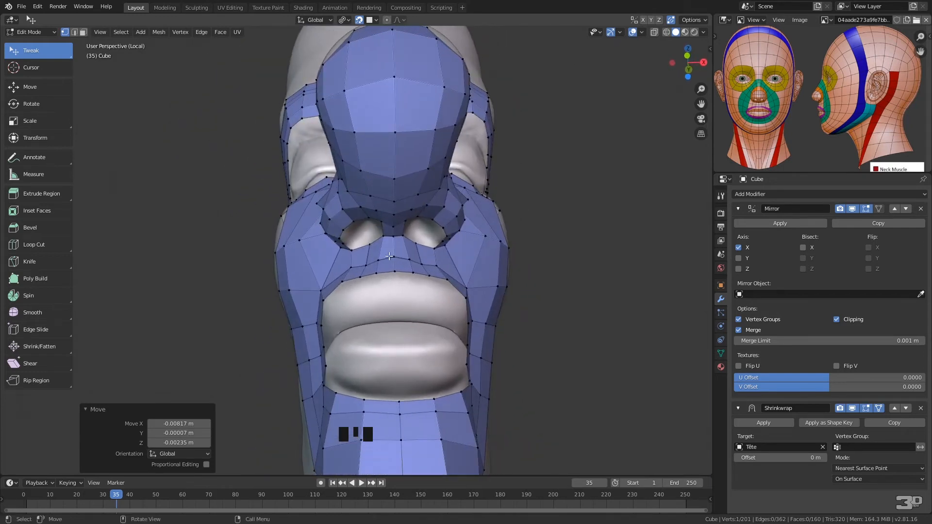
# Shift the vertex on the lower border of the eye loop, just behind the cheek strip, backward
pyautogui.moveTo(481, 309); pyautogui.dragTo(384, 291, button='middle')
pyautogui.click(373, 236)
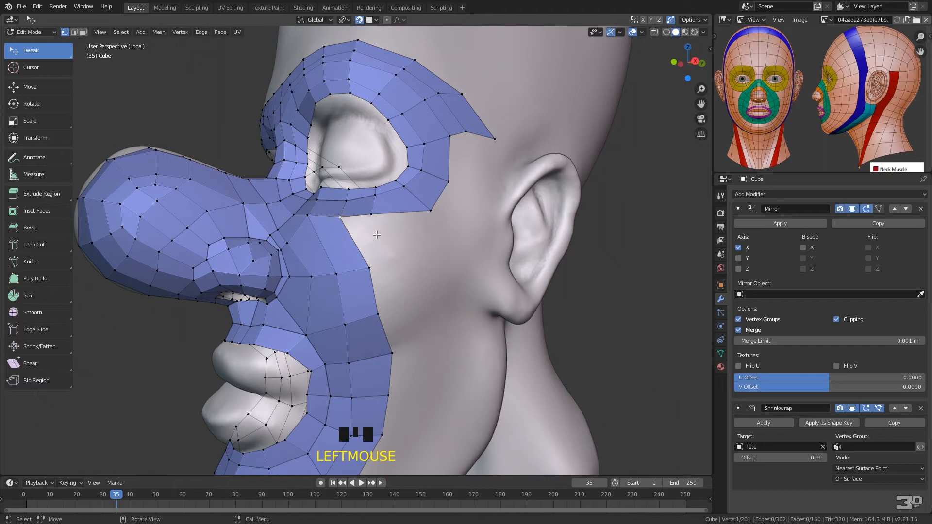
pyautogui.moveTo(373, 211); pyautogui.dragTo(429, 198)
pyautogui.moveTo(468, 228); pyautogui.dragTo(442, 169, button='middle')
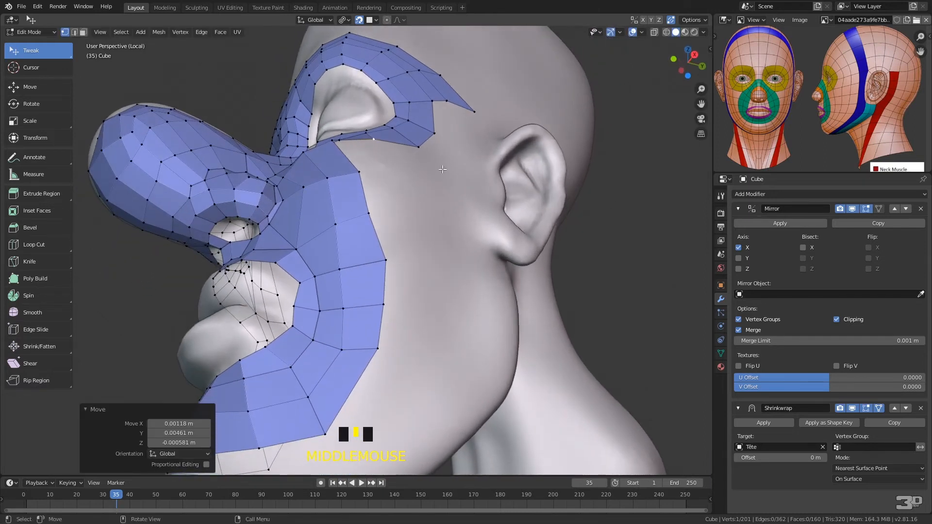
# Extrude the outer bottom edge of the eye loop into a strip of six quads down the cheek to the jaw
pyautogui.keyDown('shift'); pyautogui.click(425, 150); pyautogui.keyUp('shift')
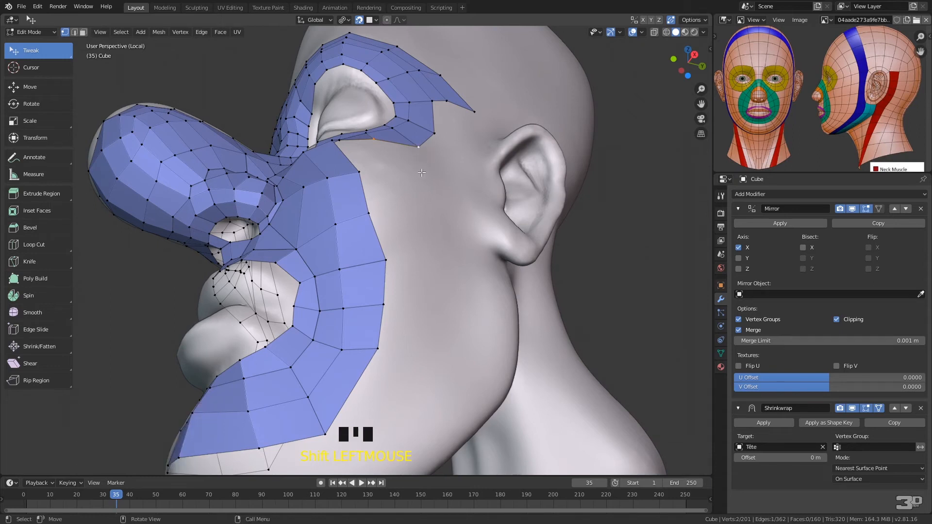
pyautogui.keyDown('ctrl'); pyautogui.rightClick(411, 171); pyautogui.keyUp('ctrl')
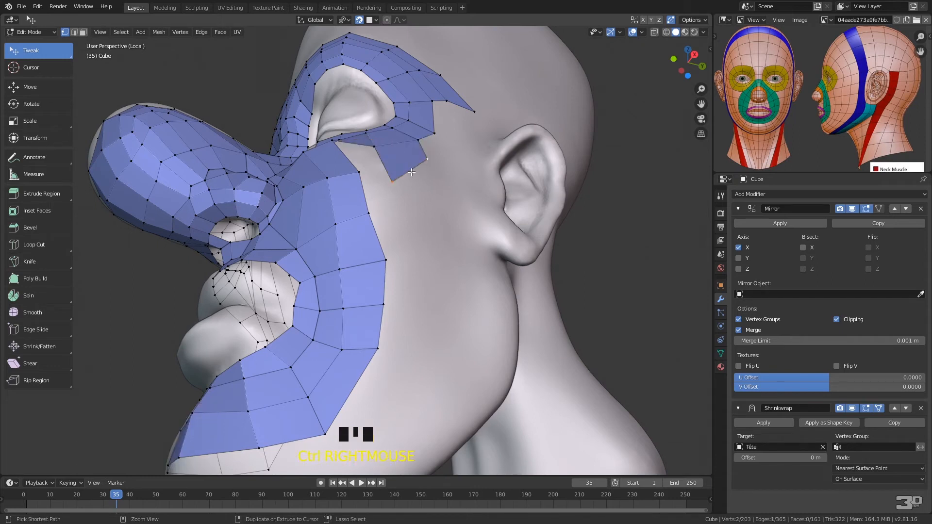
pyautogui.keyDown('ctrl'); pyautogui.rightClick(420, 211); pyautogui.keyUp('ctrl')
pyautogui.keyDown('ctrl'); pyautogui.click(434, 259); pyautogui.keyUp('ctrl')
pyautogui.keyDown('ctrl'); pyautogui.rightClick(432, 252); pyautogui.keyUp('ctrl')
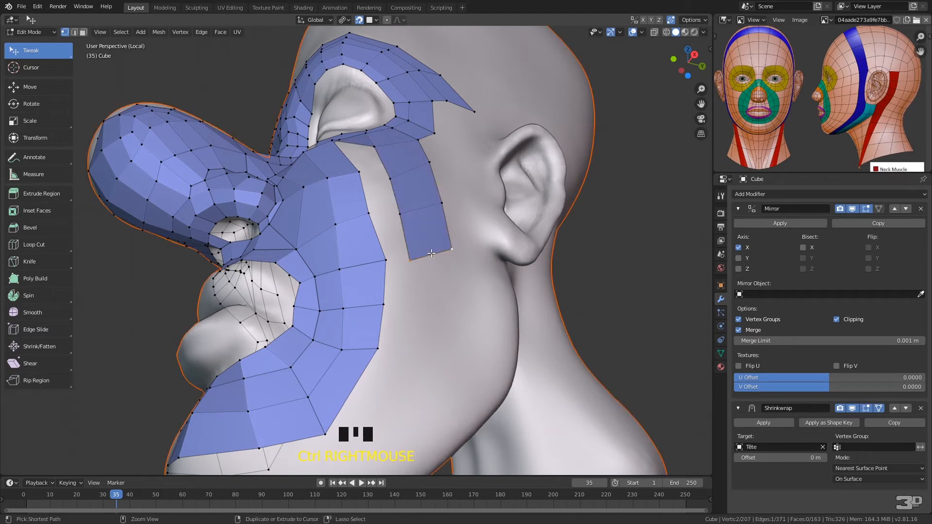
pyautogui.keyDown('ctrl'); pyautogui.rightClick(438, 302); pyautogui.keyUp('ctrl')
pyautogui.keyDown('ctrl'); pyautogui.rightClick(432, 346); pyautogui.keyUp('ctrl')
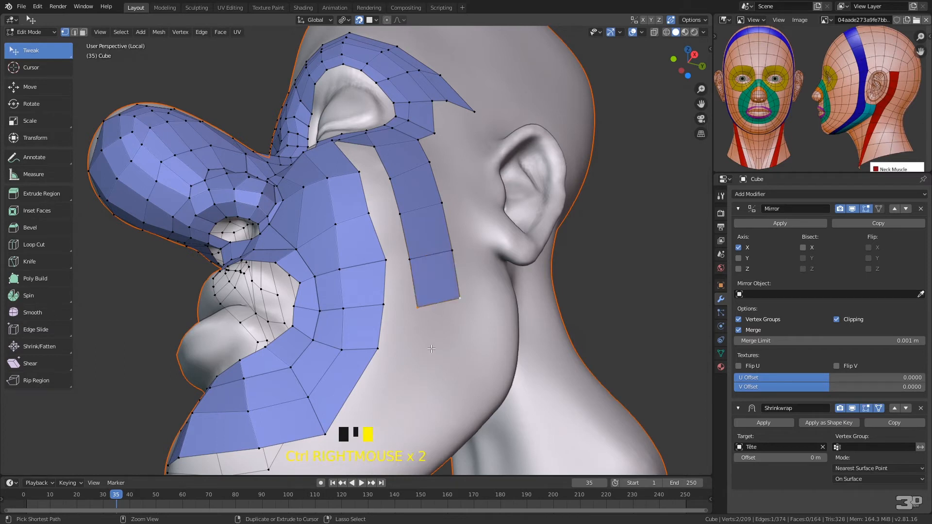
pyautogui.keyDown('ctrl'); pyautogui.rightClick(393, 435); pyautogui.keyUp('ctrl')
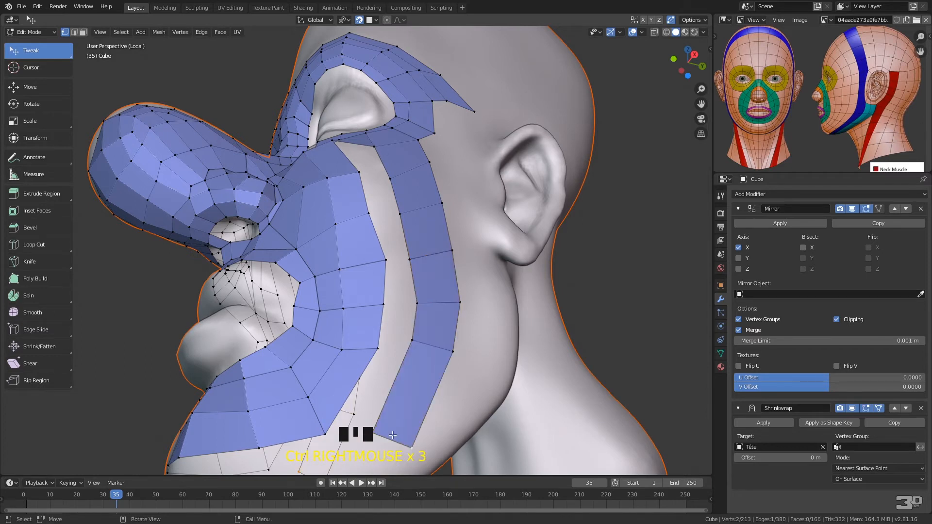
# Reposition the vertices along the new rear cheek strip and on the upper cheek to even out both sides of the gap
pyautogui.moveTo(402, 359); pyautogui.dragTo(401, 302, button='middle')
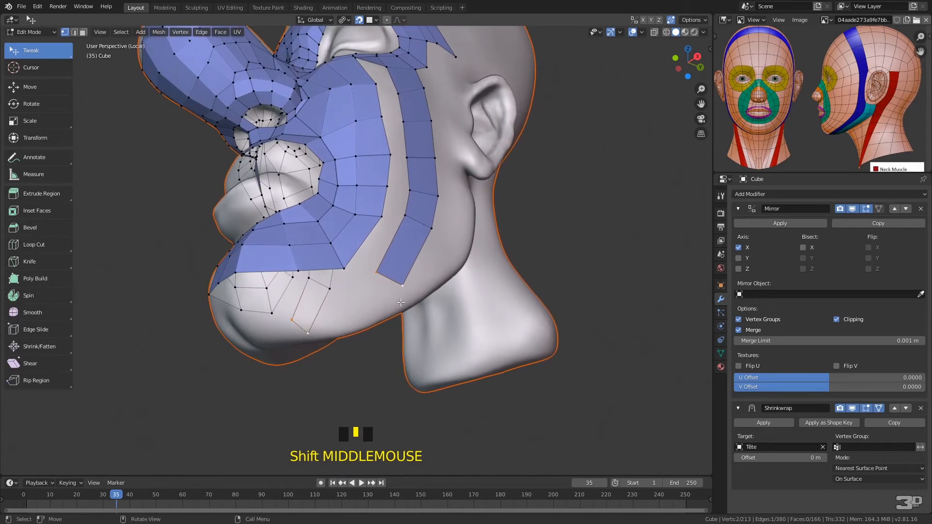
pyautogui.moveTo(377, 272); pyautogui.dragTo(384, 308)
pyautogui.moveTo(407, 217); pyautogui.dragTo(436, 253)
pyautogui.moveTo(437, 196); pyautogui.dragTo(452, 212)
pyautogui.moveTo(409, 190); pyautogui.dragTo(381, 227)
pyautogui.moveTo(435, 156)
pyautogui.mouseDown()
pyautogui.moveTo(450, 158)
pyautogui.moveTo(424, 156)
pyautogui.mouseUp()
pyautogui.moveTo(430, 120); pyautogui.dragTo(408, 115)
pyautogui.moveTo(403, 95); pyautogui.dragTo(406, 130, button='middle')
pyautogui.moveTo(332, 145); pyautogui.dragTo(306, 150)
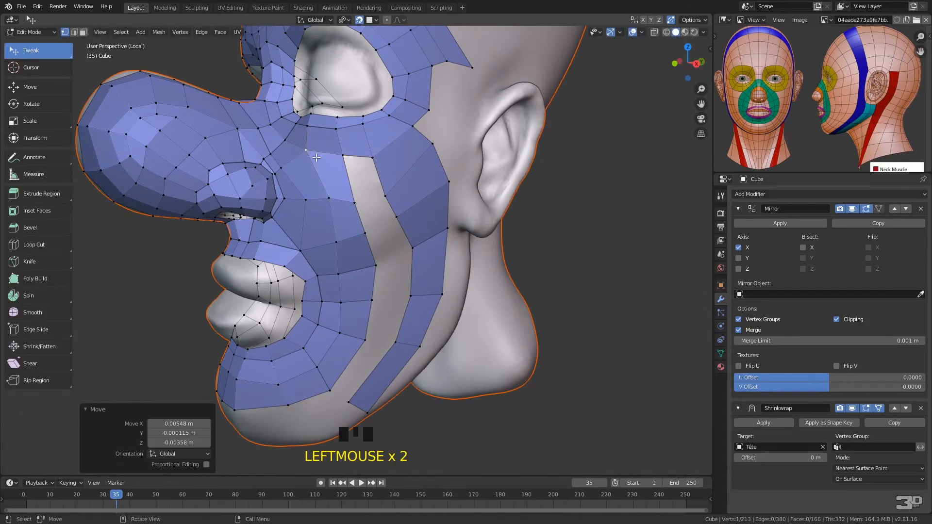
pyautogui.click(344, 156)
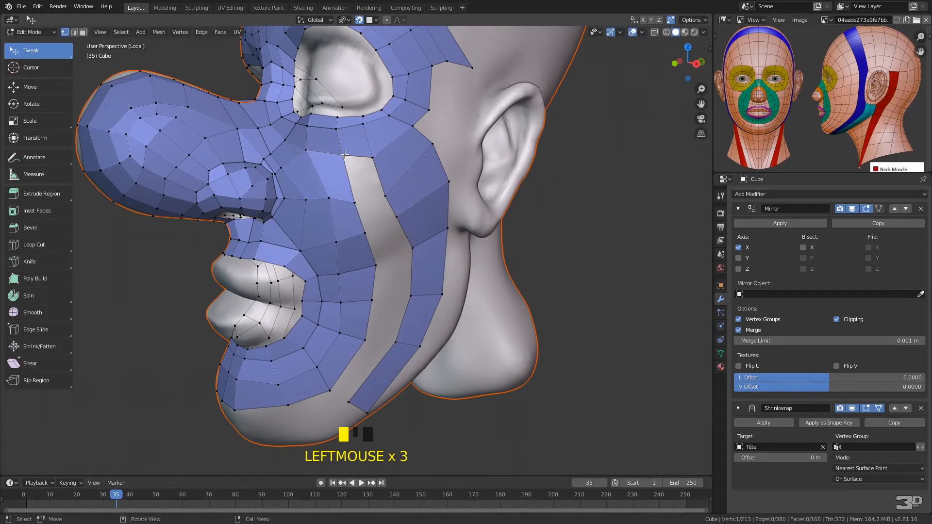
pyautogui.keyDown('shift'); pyautogui.click(373, 161); pyautogui.keyUp('shift')
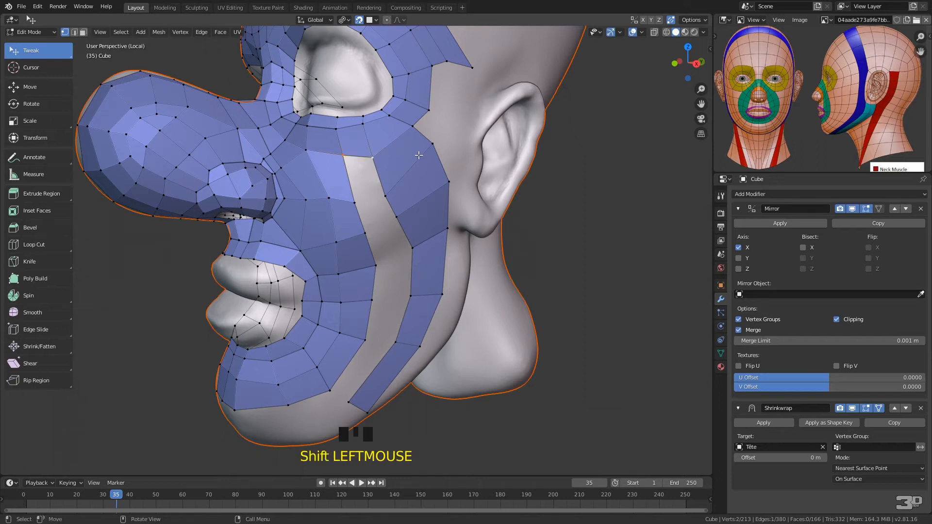
pyautogui.press('f')
pyautogui.press('f')
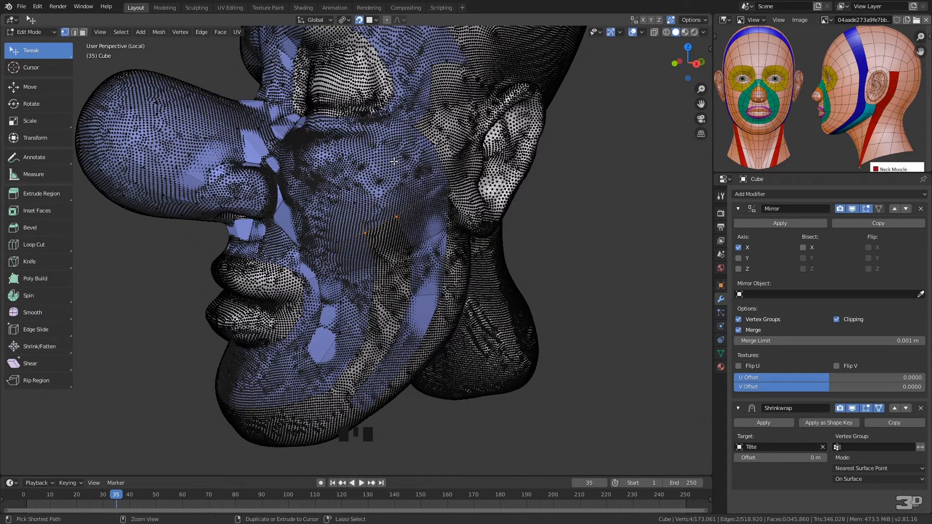
pyautogui.hotkey('ctrl', 'z')
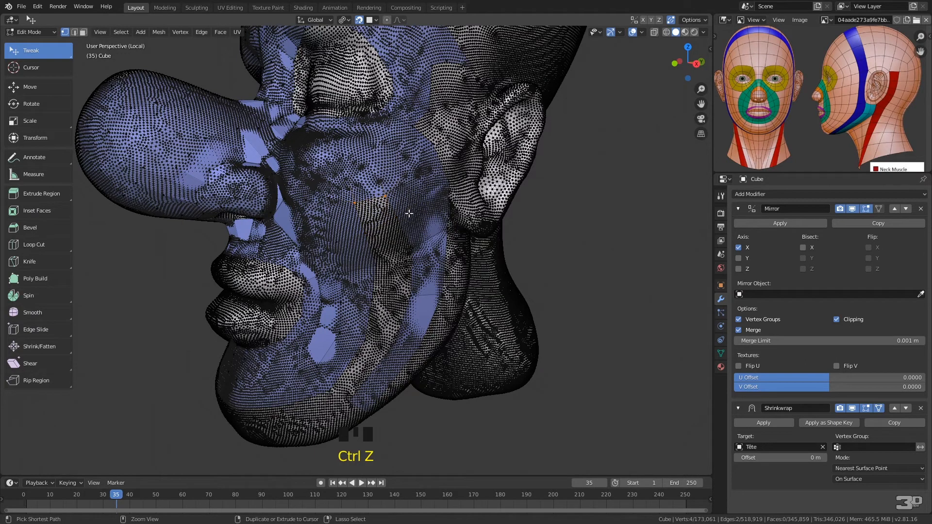
pyautogui.hotkey('ctrl', 'z')
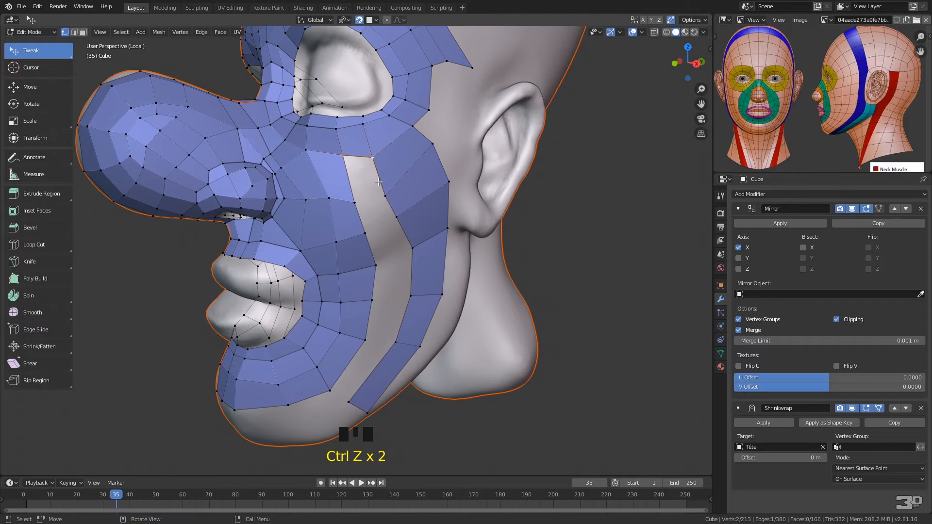
# Fill the gap between the two cheek strips with quads from the eye loop down to the jaw
pyautogui.press('f')
pyautogui.press('f')
pyautogui.press('f')
pyautogui.press('f')
pyautogui.press('f')
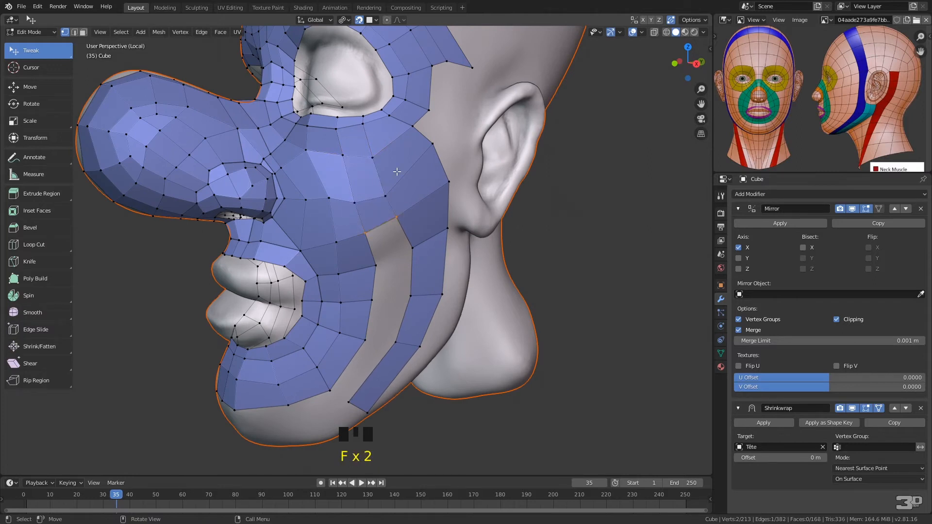
pyautogui.press('f')
# Extrude the lower end edge of the cheek strip forward along the jaw into one quad and adjust its front vertices
pyautogui.moveTo(399, 342); pyautogui.dragTo(427, 299, button='middle')
pyautogui.click(420, 300)
pyautogui.keyDown('shift'); pyautogui.click(422, 302); pyautogui.keyUp('shift')
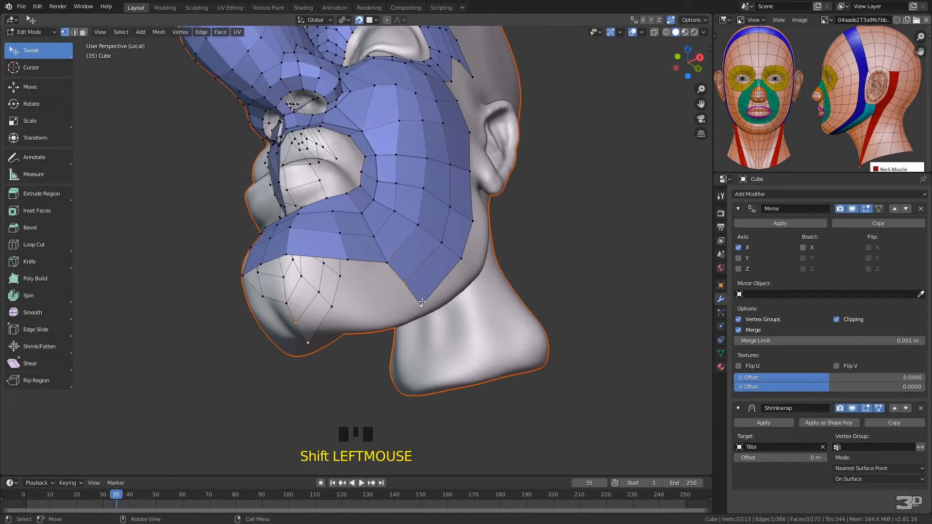
pyautogui.press('f')
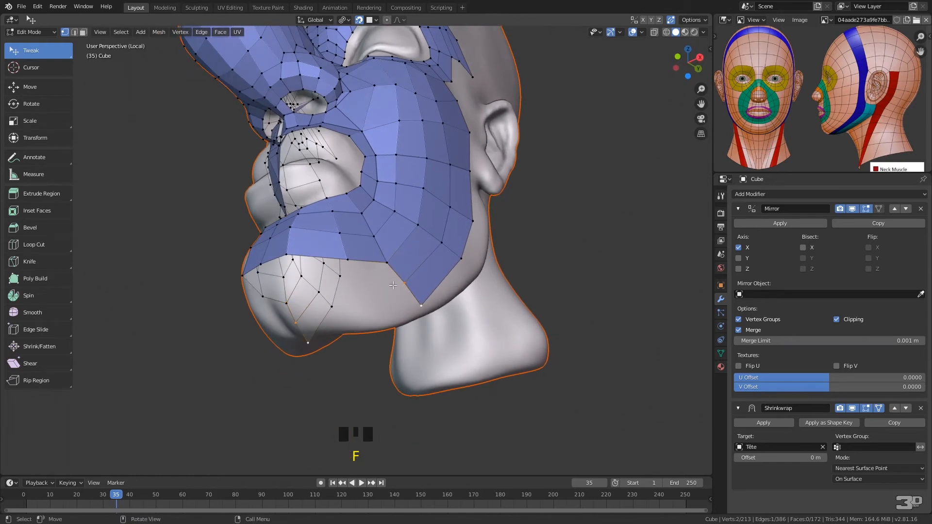
pyautogui.press('e')
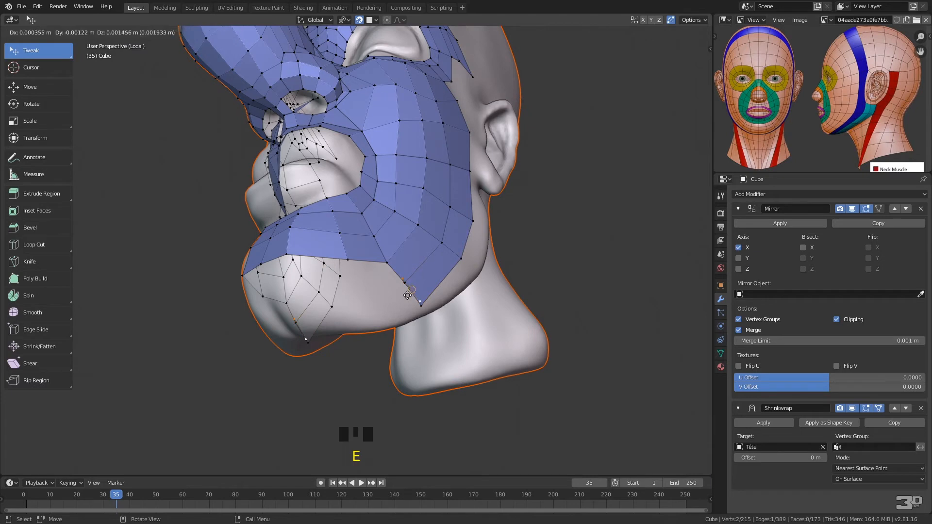
pyautogui.click(360, 302)
pyautogui.click(348, 295)
pyautogui.moveTo(348, 295); pyautogui.dragTo(363, 312)
pyautogui.click(362, 321)
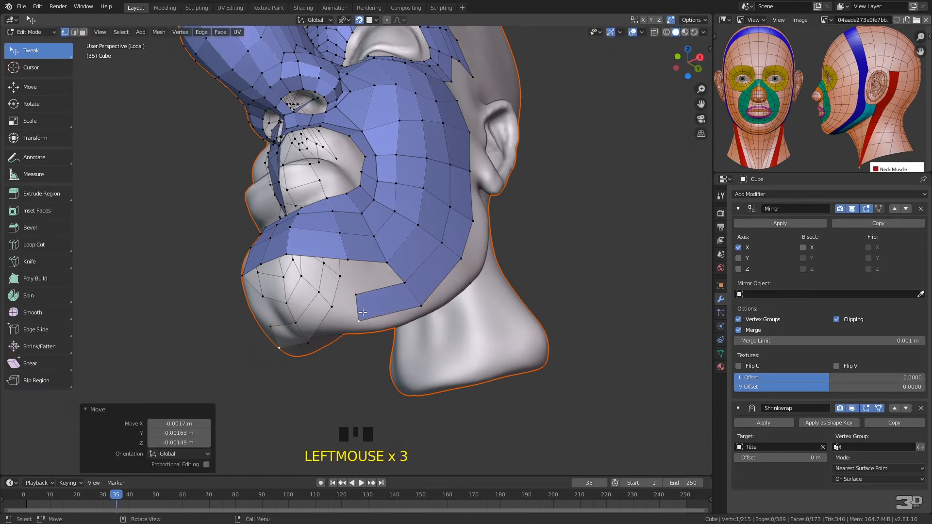
# Extend the jaw strip with two more quads across the chin to the centre line and reposition its upper centre vertex
pyautogui.keyDown('ctrl'); pyautogui.rightClick(358, 293); pyautogui.keyUp('ctrl')
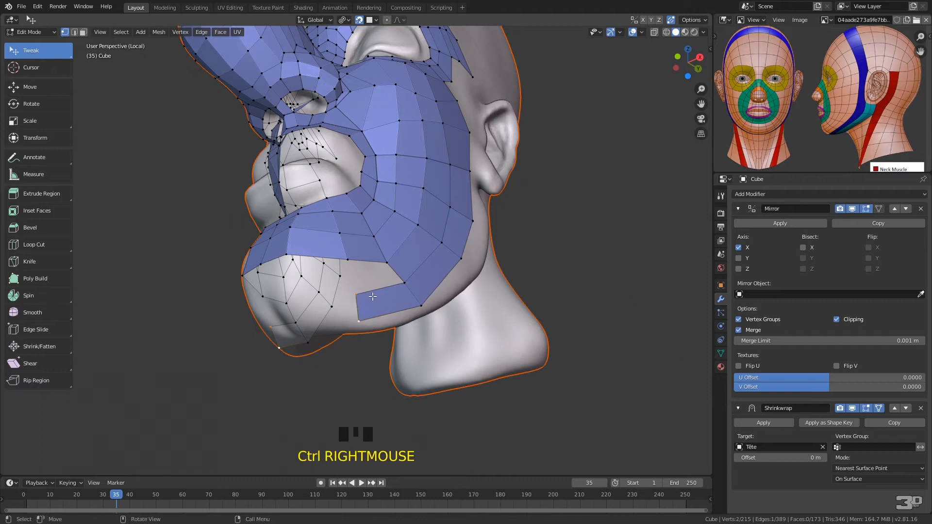
pyautogui.moveTo(377, 293); pyautogui.dragTo(452, 314, button='middle')
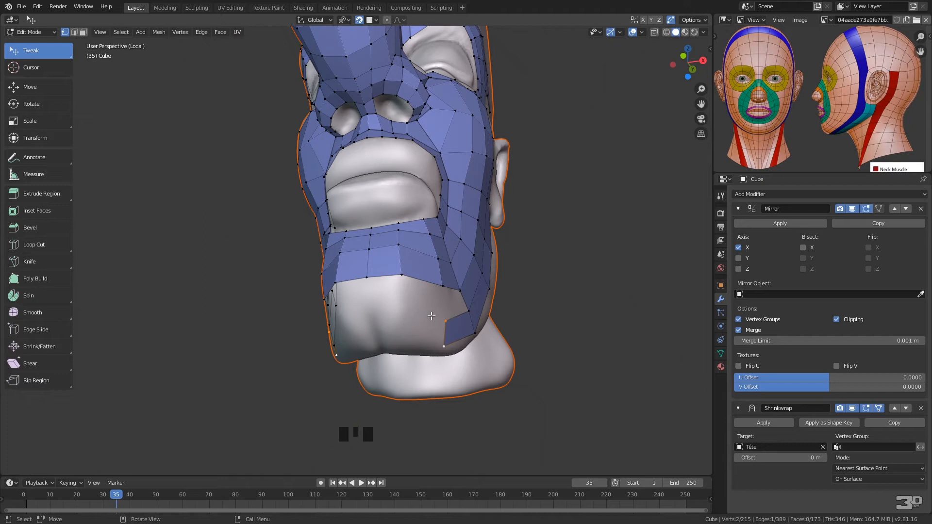
pyautogui.keyDown('ctrl'); pyautogui.rightClick(411, 328); pyautogui.keyUp('ctrl')
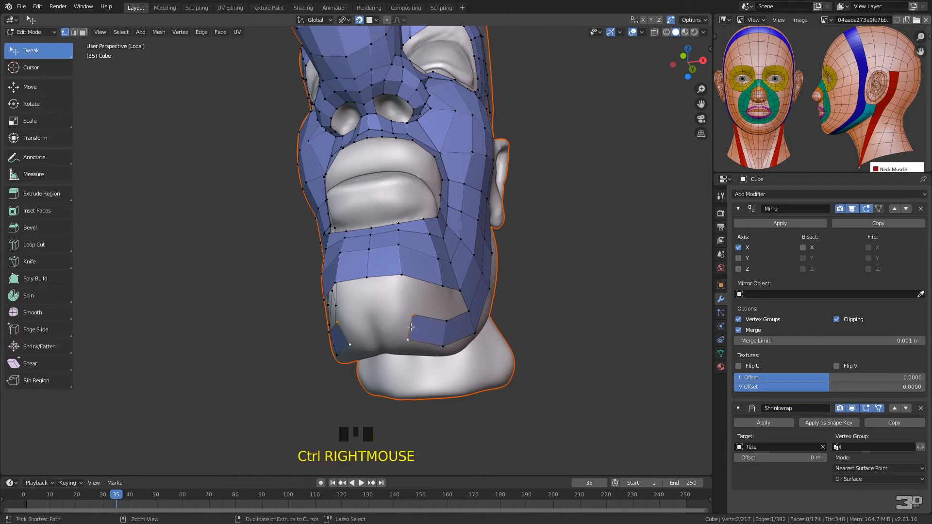
pyautogui.keyDown('ctrl'); pyautogui.rightClick(380, 327); pyautogui.keyUp('ctrl')
pyautogui.keyDown('ctrl'); pyautogui.rightClick(384, 325); pyautogui.keyUp('ctrl')
pyautogui.moveTo(383, 324)
pyautogui.mouseDown()
pyautogui.moveTo(374, 341)
pyautogui.moveTo(368, 315)
pyautogui.mouseUp()
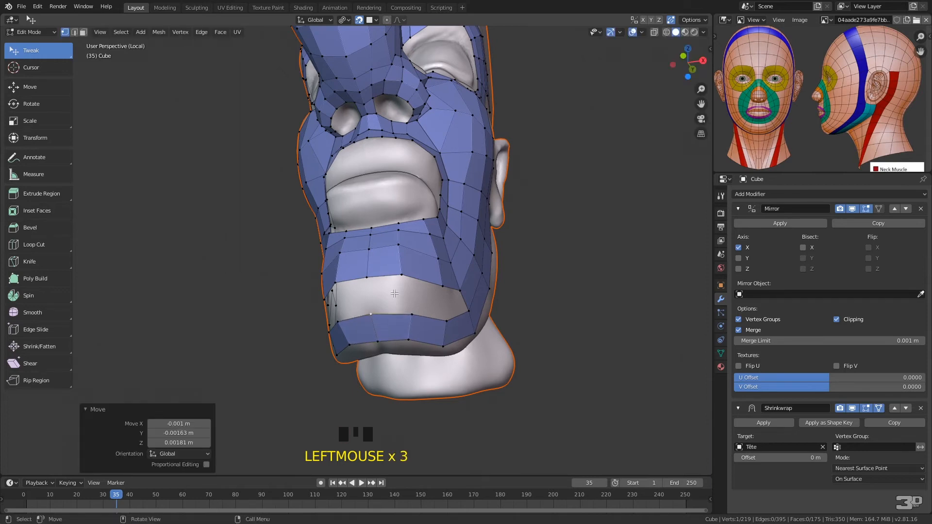
# Fill the gap between the chin loop and the new strip below it with three quads
pyautogui.click(470, 284)
pyautogui.keyDown('shift'); pyautogui.click(470, 311); pyautogui.keyUp('shift')
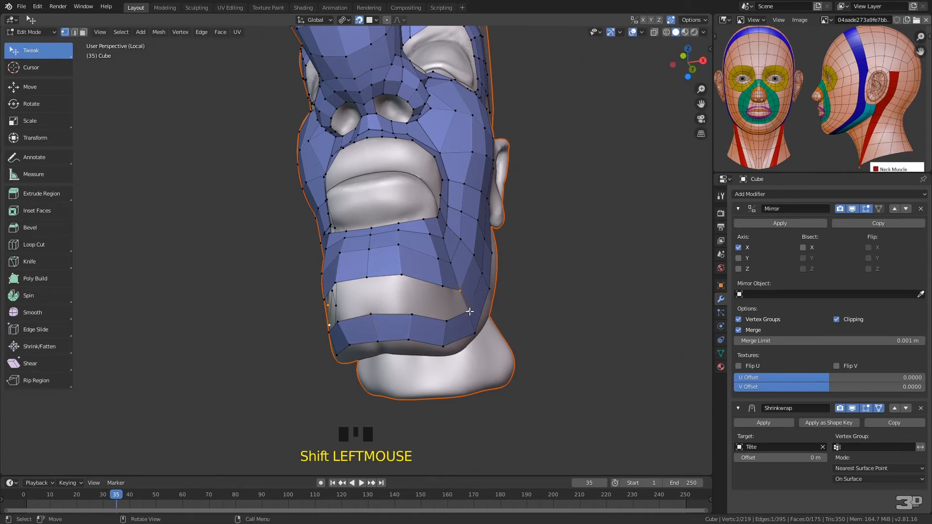
pyautogui.press('f')
pyautogui.press('f')
pyautogui.press('f')
# Extrude the lower chin edge beside the centre line backward under the chin into two quads and adjust the outer end vertex
pyautogui.moveTo(474, 307); pyautogui.dragTo(455, 244, button='middle')
pyautogui.click(403, 135)
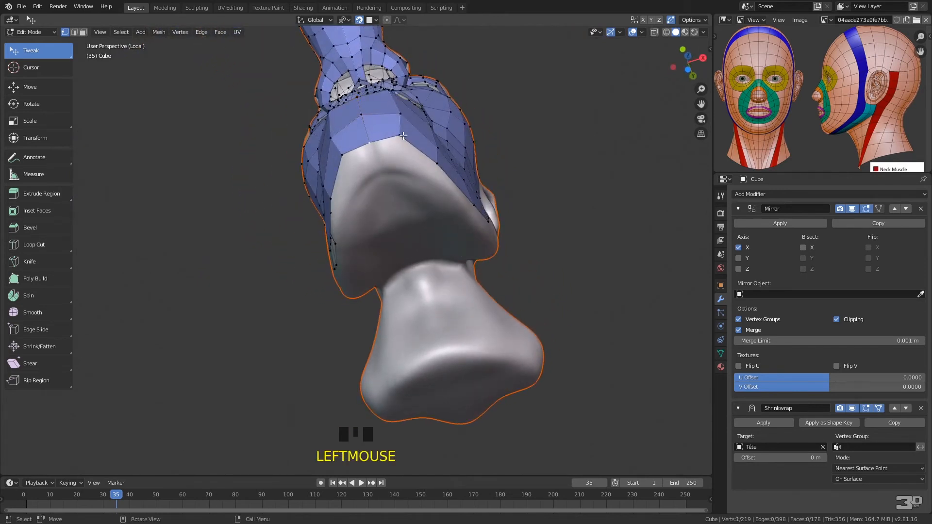
pyautogui.keyDown('shift'); pyautogui.click(399, 136); pyautogui.keyUp('shift')
pyautogui.press('e')
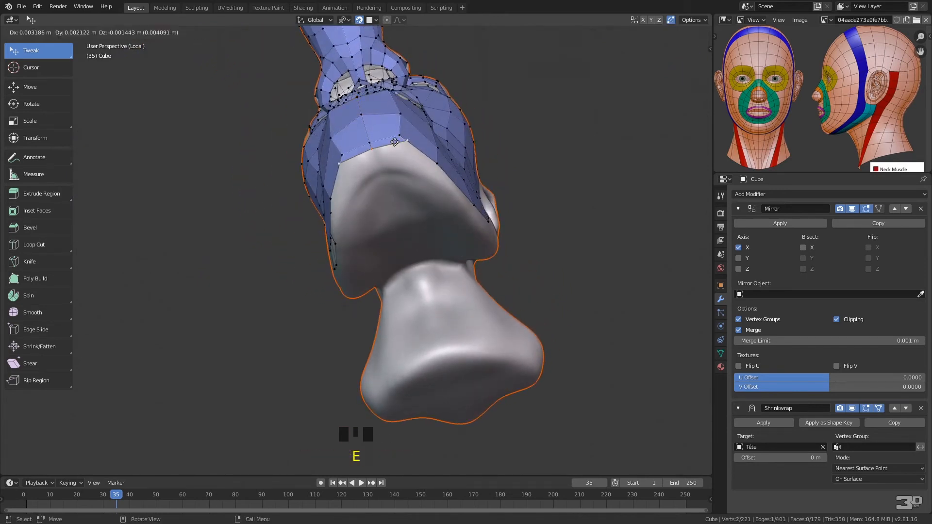
pyautogui.click(386, 166)
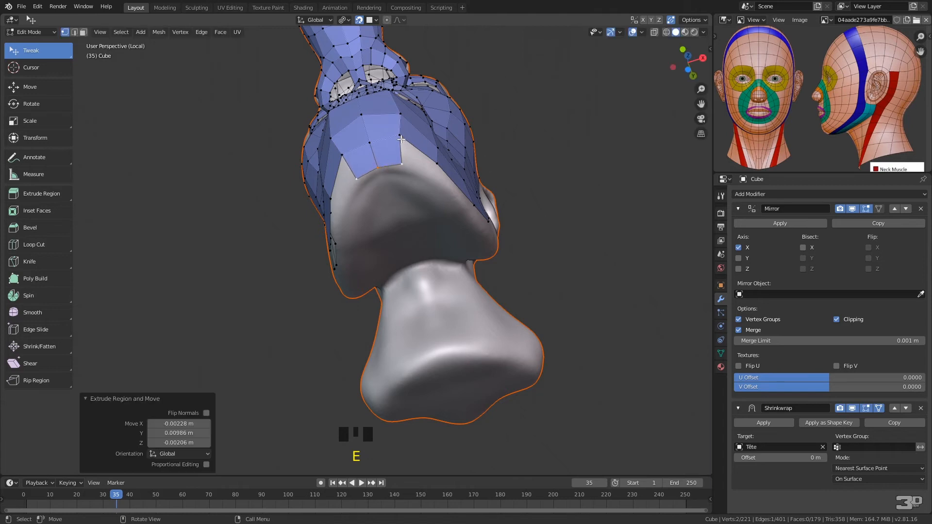
pyautogui.press('e')
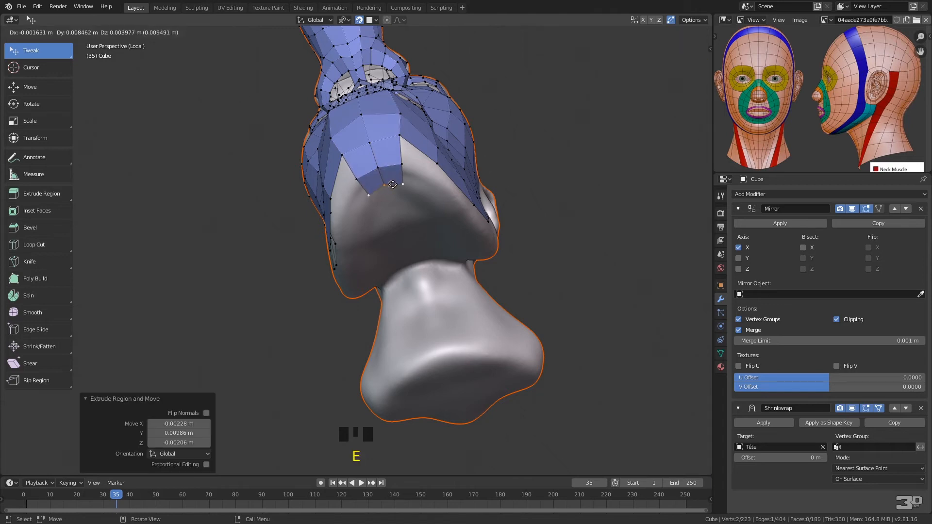
pyautogui.click(396, 182)
pyautogui.moveTo(418, 186); pyautogui.dragTo(355, 191, button='middle')
pyautogui.moveTo(242, 219); pyautogui.dragTo(242, 225)
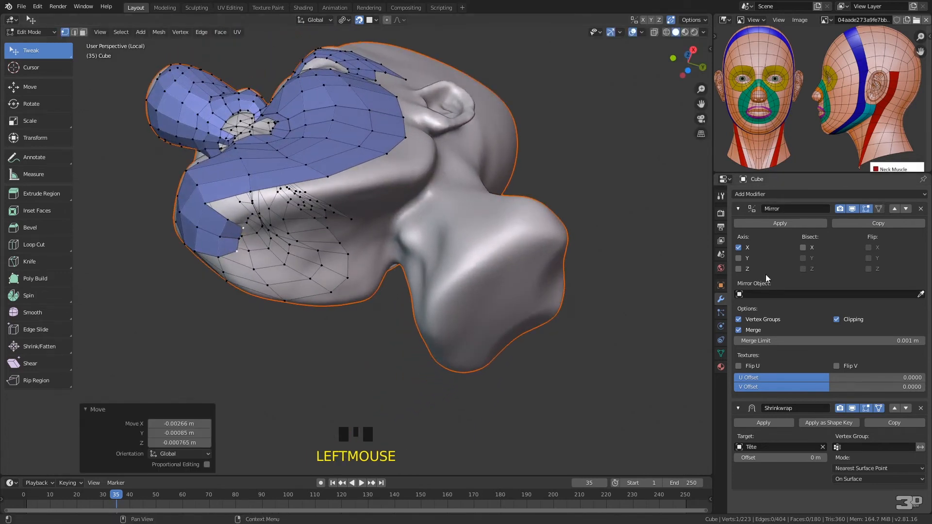
# Hide the Mirror modifier in the viewport and extrude the outer edge of the under-chin quad into four quads along the underside of the jaw
pyautogui.click(855, 209)
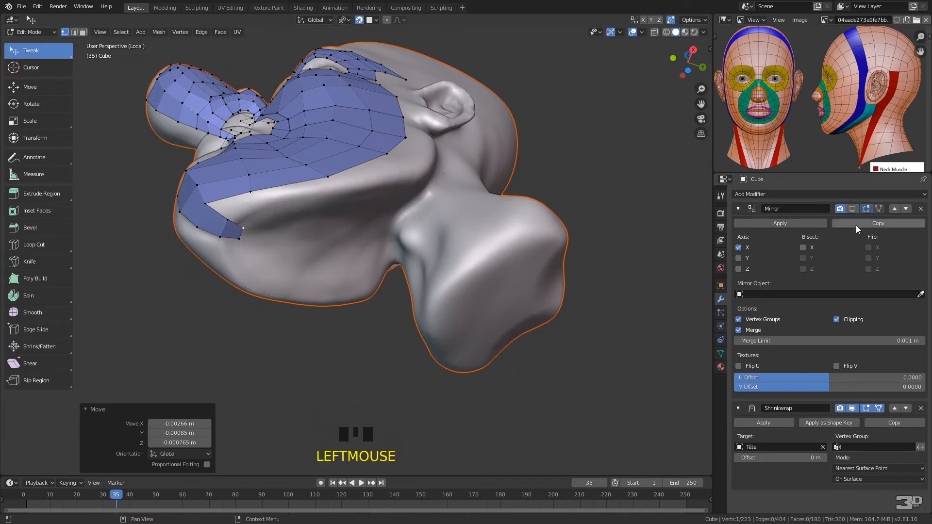
pyautogui.keyDown('shift'); pyautogui.click(229, 219); pyautogui.keyUp('shift')
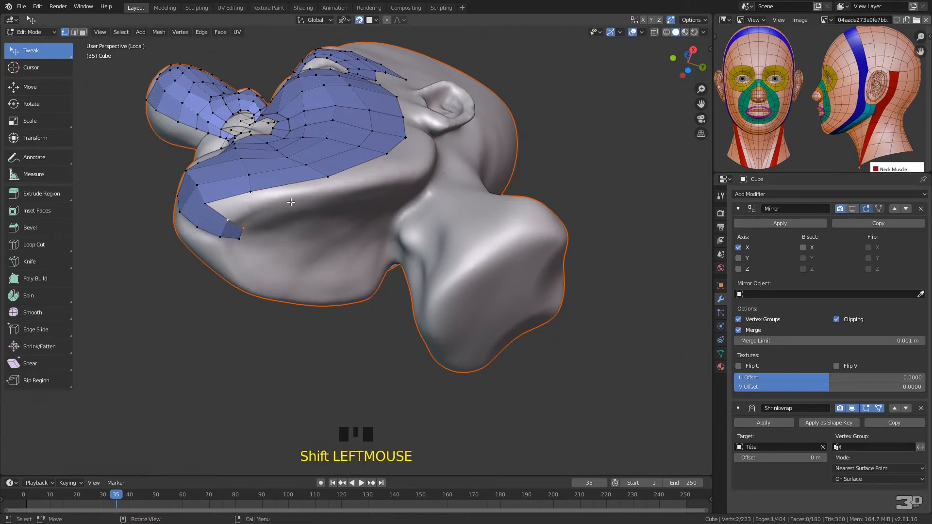
pyautogui.keyDown('ctrl'); pyautogui.click(262, 218); pyautogui.keyUp('ctrl')
pyautogui.keyDown('ctrl'); pyautogui.click(228, 220); pyautogui.keyUp('ctrl')
pyautogui.keyDown('ctrl'); pyautogui.rightClick(245, 226); pyautogui.keyUp('ctrl')
pyautogui.keyDown('ctrl'); pyautogui.rightClick(259, 217); pyautogui.keyUp('ctrl')
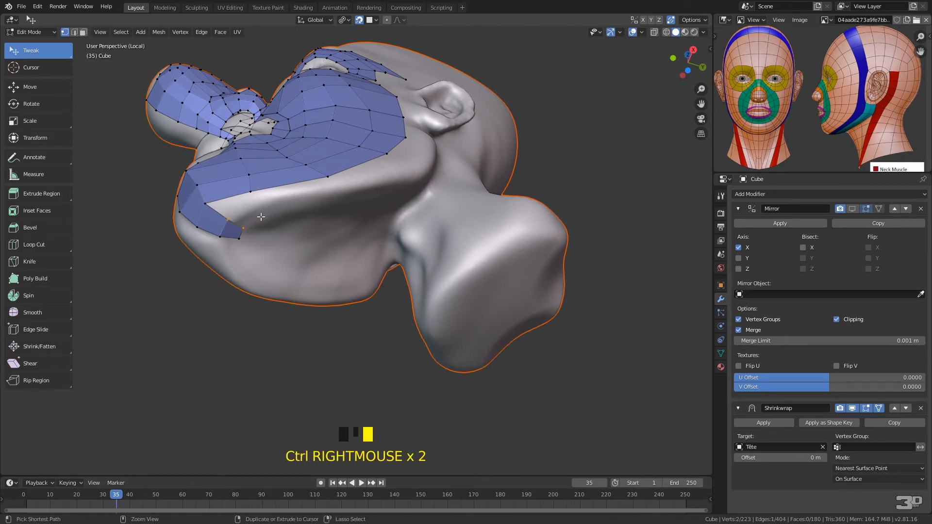
pyautogui.keyDown('ctrl'); pyautogui.rightClick(332, 200); pyautogui.keyUp('ctrl')
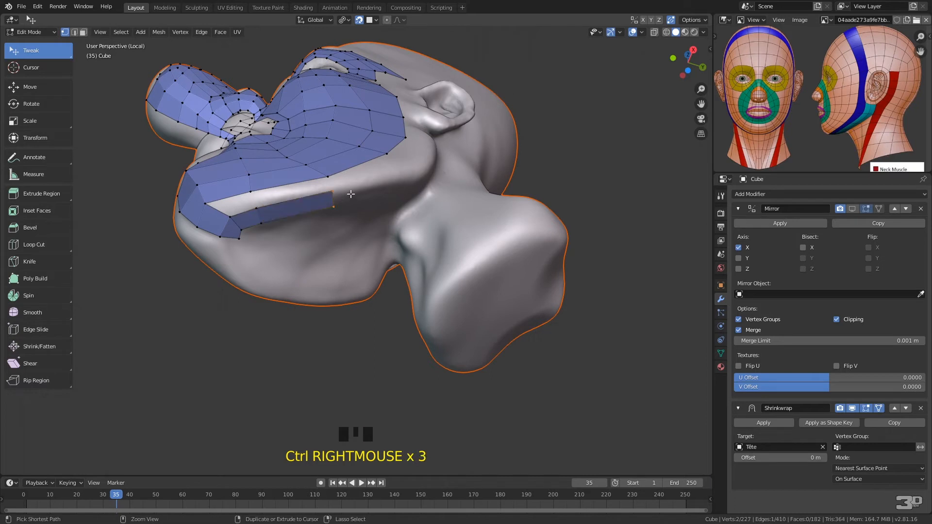
pyautogui.keyDown('ctrl'); pyautogui.rightClick(398, 186); pyautogui.keyUp('ctrl')
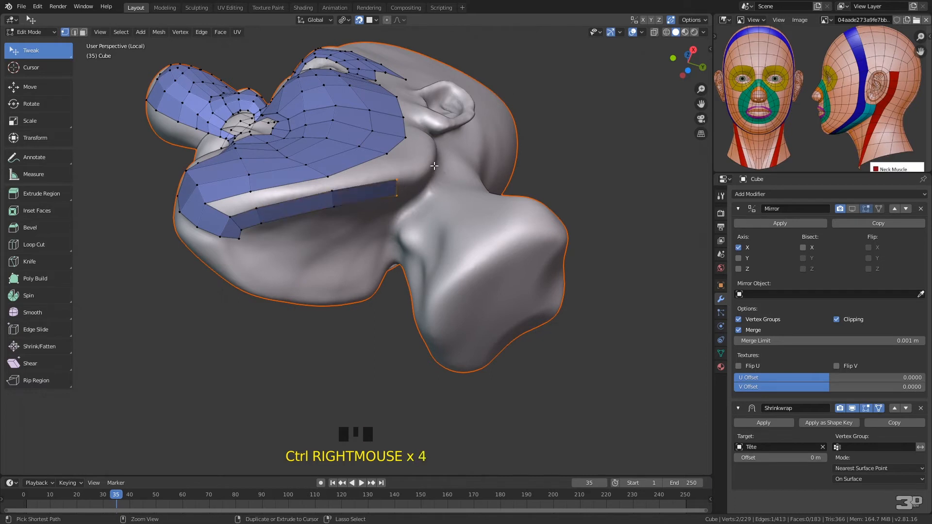
pyautogui.keyDown('ctrl'); pyautogui.rightClick(435, 164); pyautogui.keyUp('ctrl')
pyautogui.moveTo(446, 149); pyautogui.dragTo(346, 208, button='middle')
pyautogui.moveTo(344, 207); pyautogui.dragTo(370, 195)
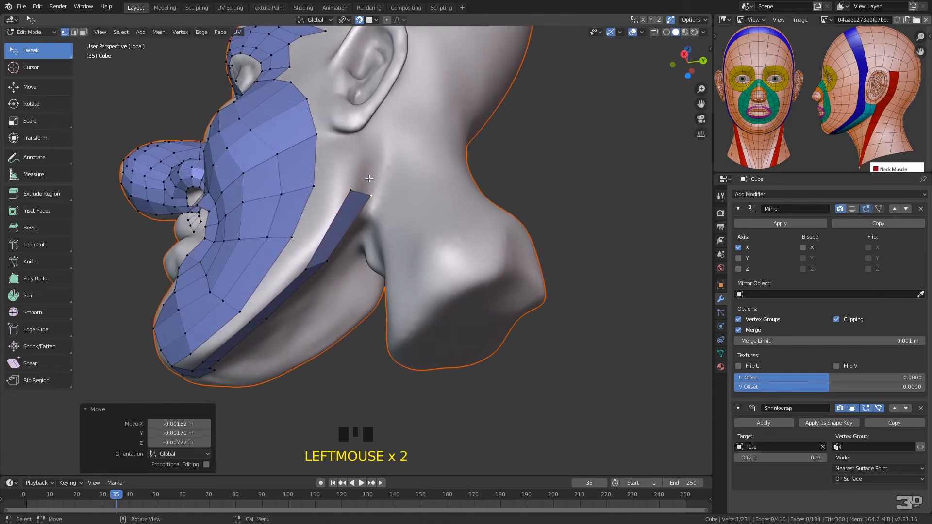
# Extrude the rear end edge of the under-jaw strip upward into one more quad below the ear
pyautogui.keyDown('ctrl'); pyautogui.rightClick(359, 154); pyautogui.keyUp('ctrl')
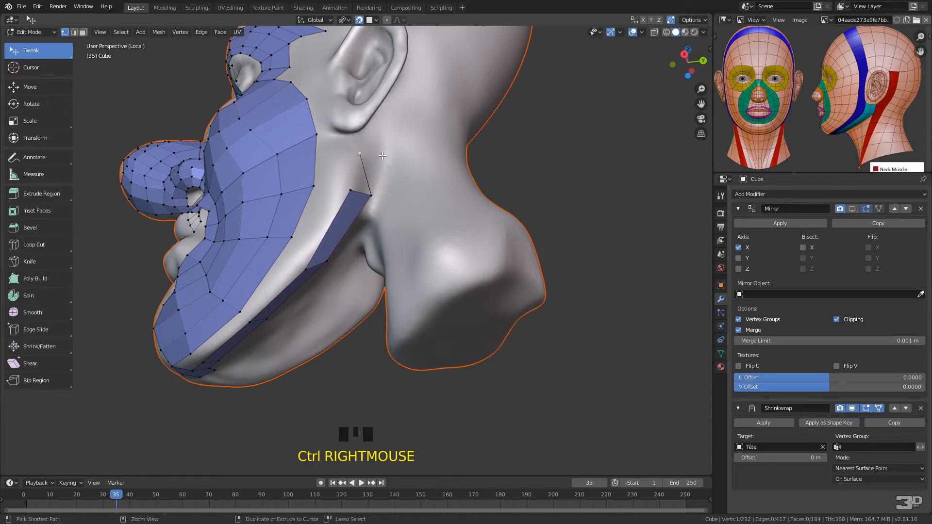
pyautogui.hotkey('ctrl', 'z')
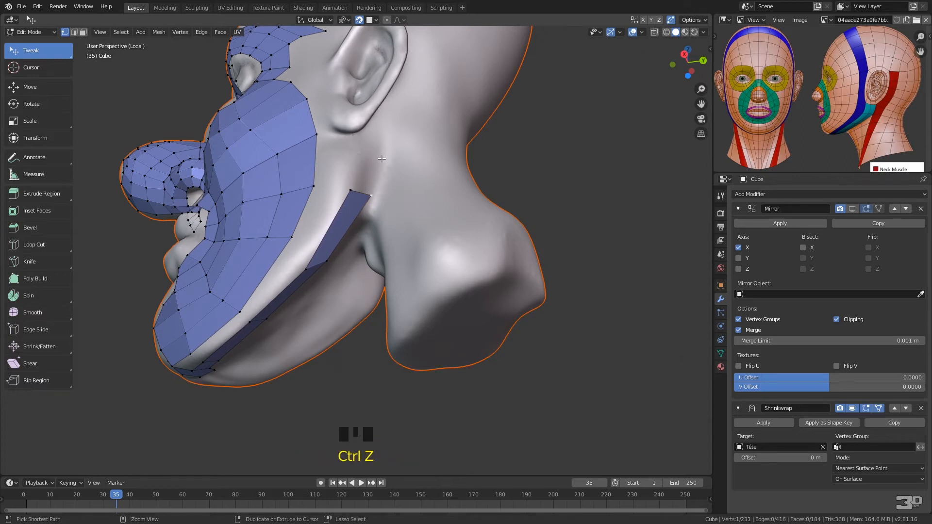
pyautogui.keyDown('ctrl'); pyautogui.rightClick(357, 180); pyautogui.keyUp('ctrl')
pyautogui.keyDown('ctrl'); pyautogui.click(356, 155); pyautogui.keyUp('ctrl')
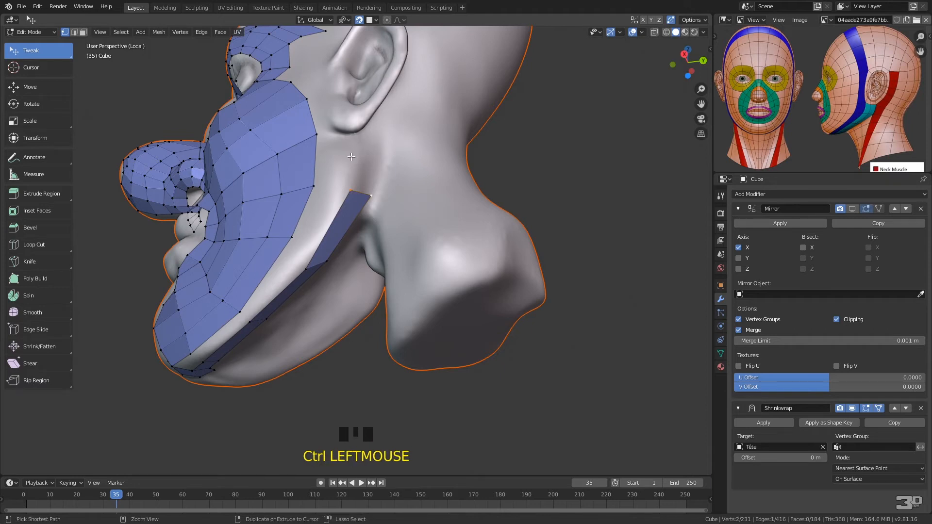
pyautogui.keyDown('ctrl'); pyautogui.rightClick(357, 178); pyautogui.keyUp('ctrl')
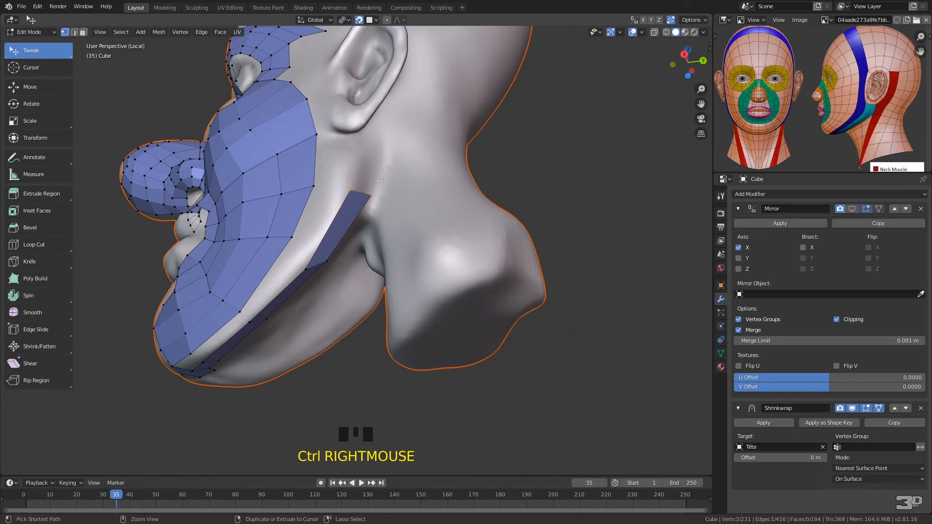
pyautogui.keyDown('ctrl'); pyautogui.rightClick(381, 181); pyautogui.keyUp('ctrl')
pyautogui.rightClick(363, 163)
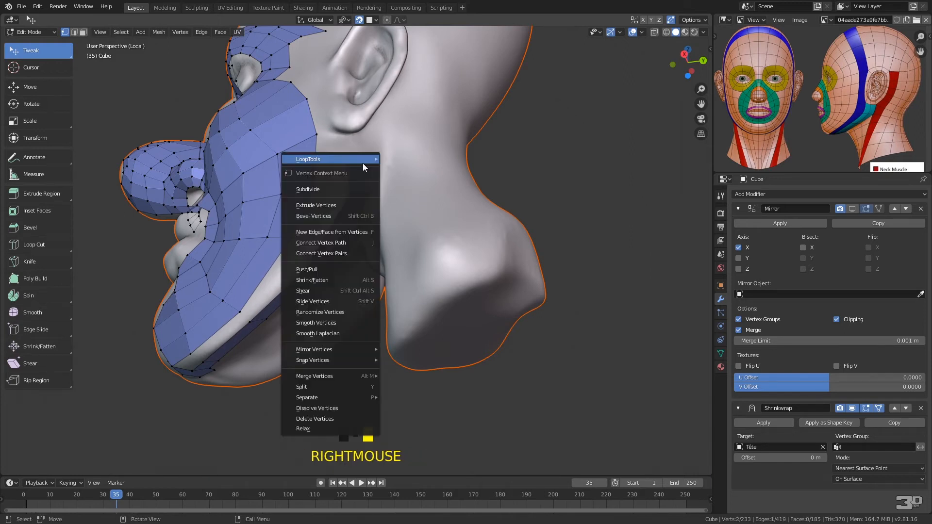
# Reposition the vertices along the under-jaw strip, from below the ear to the chin, to space its quads evenly
pyautogui.moveTo(329, 262)
pyautogui.mouseDown()
pyautogui.moveTo(335, 273)
pyautogui.moveTo(328, 253)
pyautogui.mouseUp()
pyautogui.moveTo(372, 193); pyautogui.dragTo(373, 202)
pyautogui.moveTo(349, 262); pyautogui.dragTo(348, 216, button='middle')
pyautogui.moveTo(332, 220); pyautogui.dragTo(334, 191)
pyautogui.moveTo(332, 156); pyautogui.dragTo(332, 164)
pyautogui.moveTo(356, 125); pyautogui.dragTo(361, 134)
pyautogui.moveTo(255, 202); pyautogui.dragTo(275, 224)
pyautogui.moveTo(194, 247); pyautogui.dragTo(199, 288)
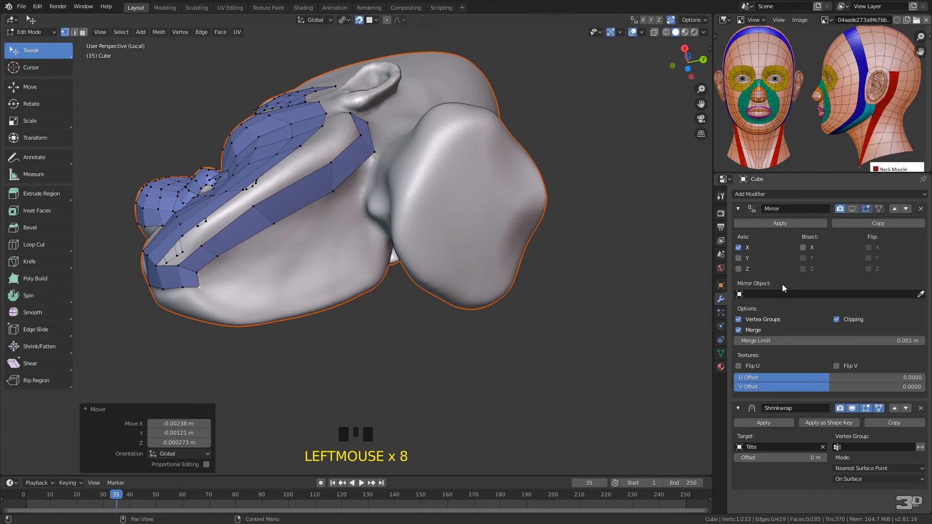
# Show the Mirror modifier in the viewport and adjust the rear centre vertex of the under-chin faces
pyautogui.click(853, 208)
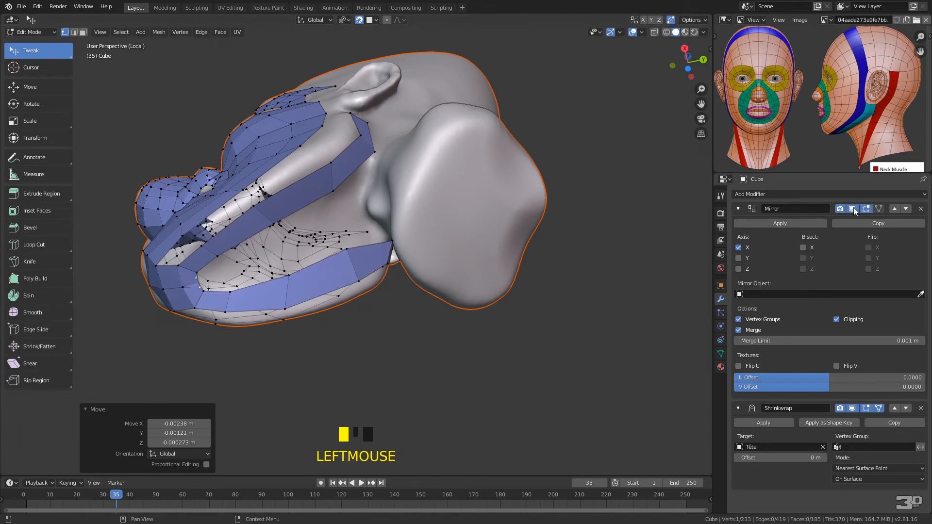
pyautogui.moveTo(325, 265); pyautogui.dragTo(271, 266, button='middle')
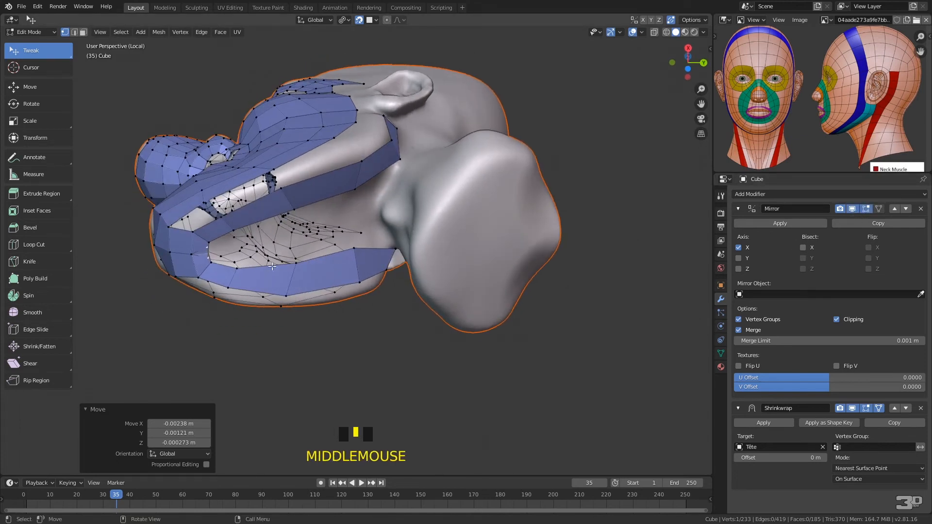
pyautogui.moveTo(209, 247); pyautogui.dragTo(207, 252)
pyautogui.moveTo(294, 232); pyautogui.dragTo(313, 256, button='middle')
# Fill the gap between the lower cheek and the under-jaw strip with five quads, from the chin back towards the ear
pyautogui.click(210, 271)
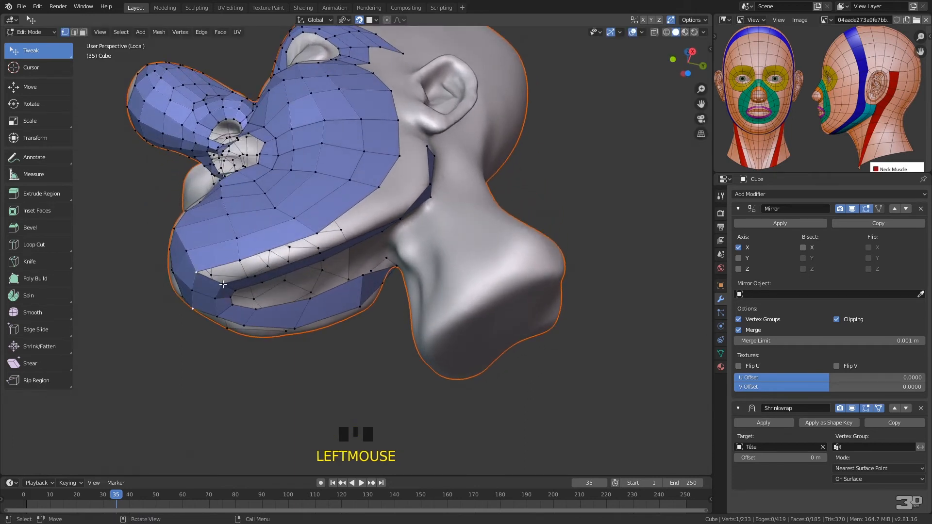
pyautogui.keyDown('shift'); pyautogui.click(223, 283); pyautogui.keyUp('shift')
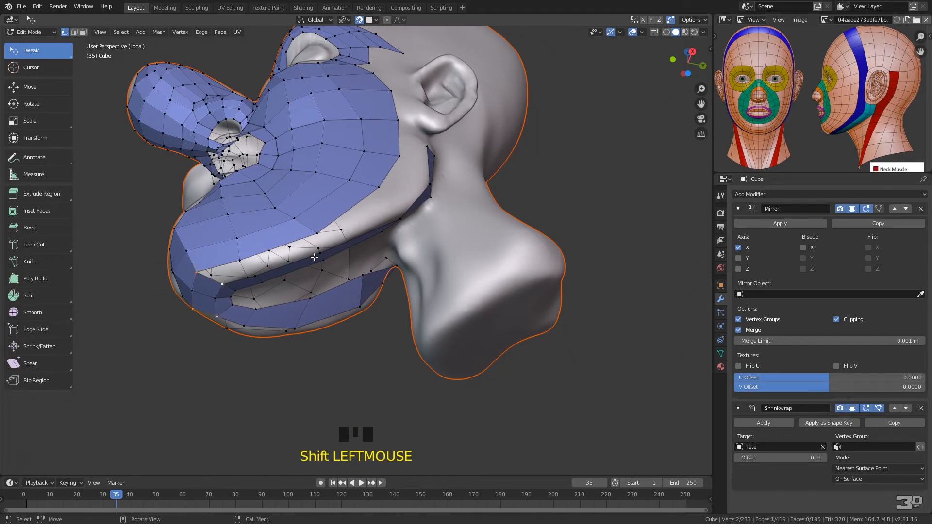
pyautogui.press('f')
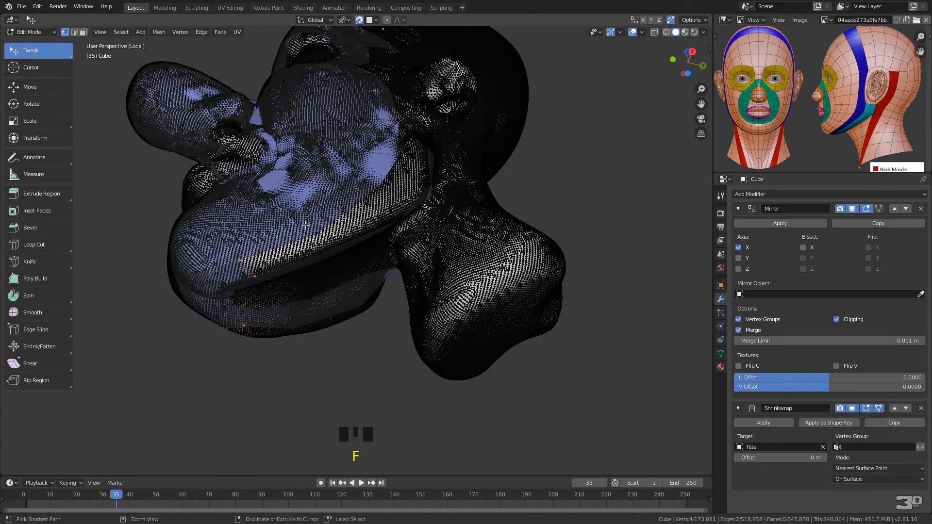
pyautogui.hotkey('ctrl', 'z')
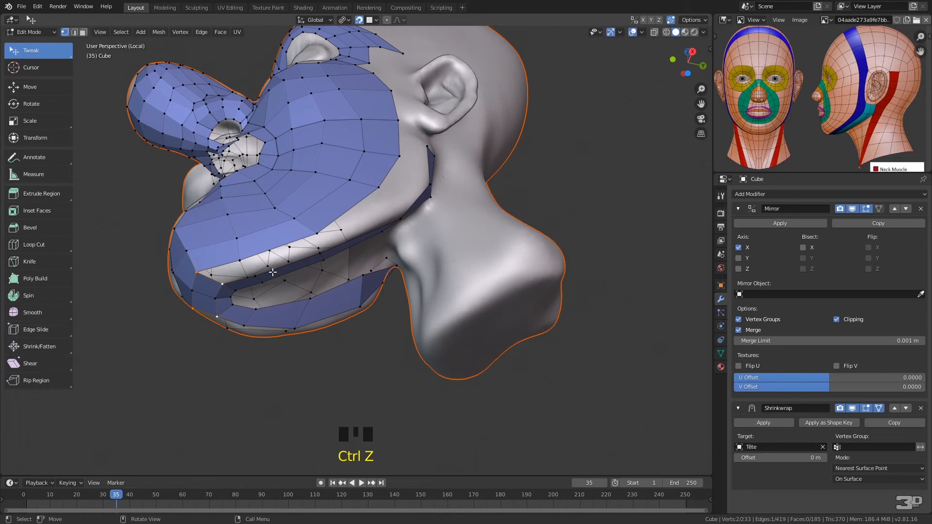
pyautogui.press('f')
pyautogui.press('f')
pyautogui.press('f')
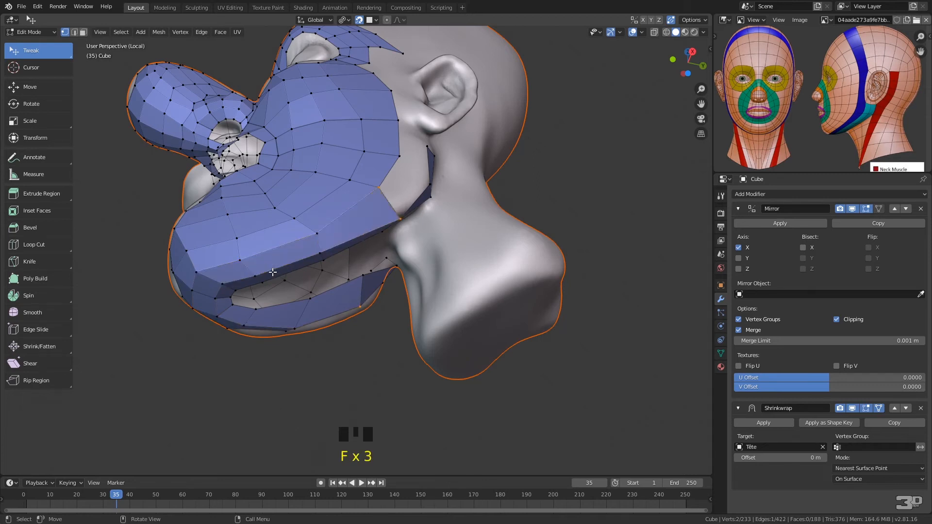
pyautogui.press('f')
pyautogui.press('f')
# Fill the opening under the jaw with four quads from the chin to the throat, and adjust the rear vertex at the throat
pyautogui.moveTo(351, 224); pyautogui.dragTo(214, 219, button='middle')
pyautogui.click(214, 219)
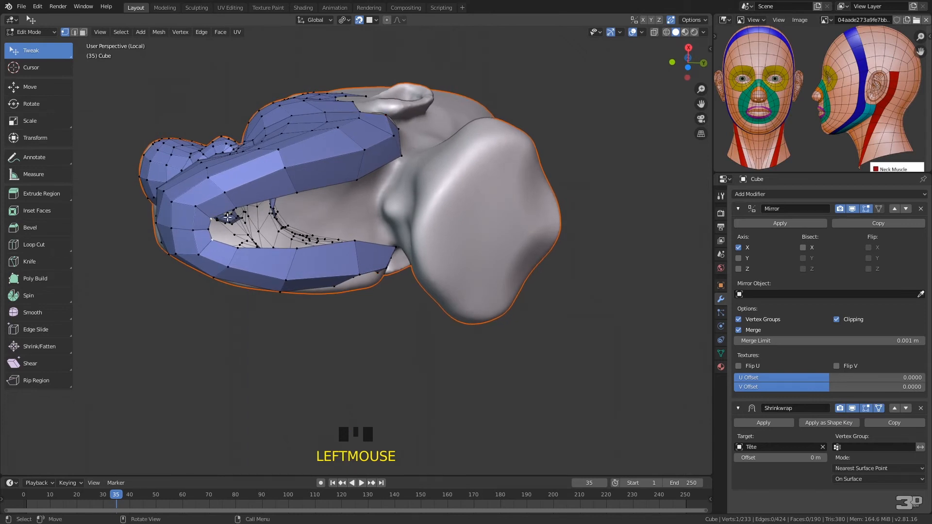
pyautogui.press('f')
pyautogui.click(240, 227)
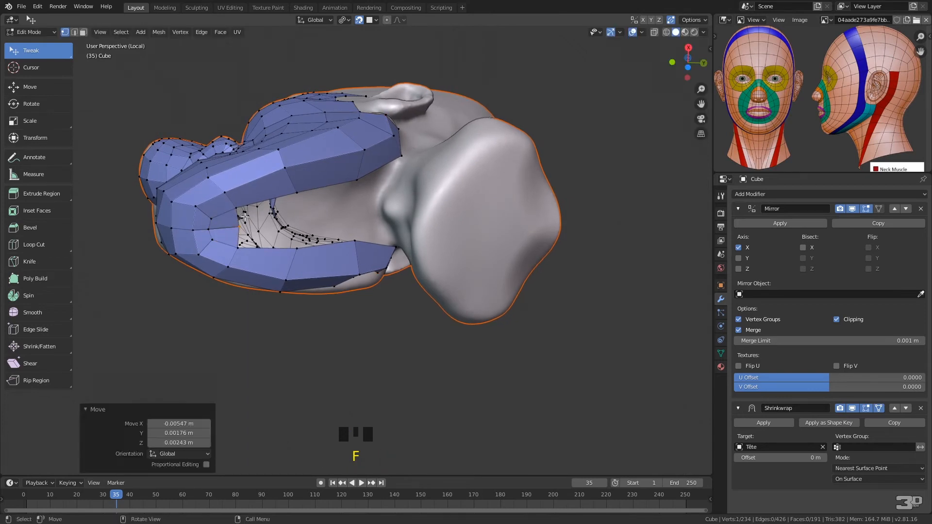
pyautogui.press('f')
pyautogui.click(293, 221)
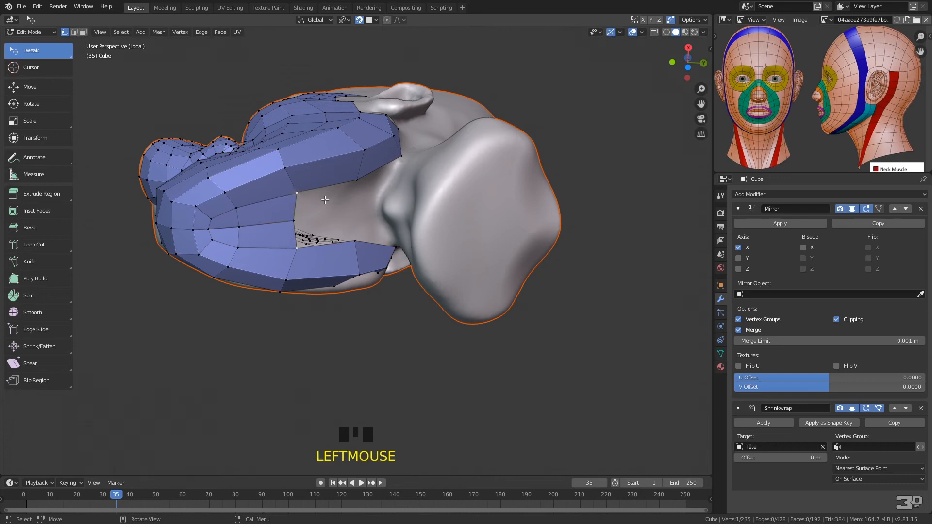
pyautogui.press('f')
pyautogui.click(350, 210)
pyautogui.press('f')
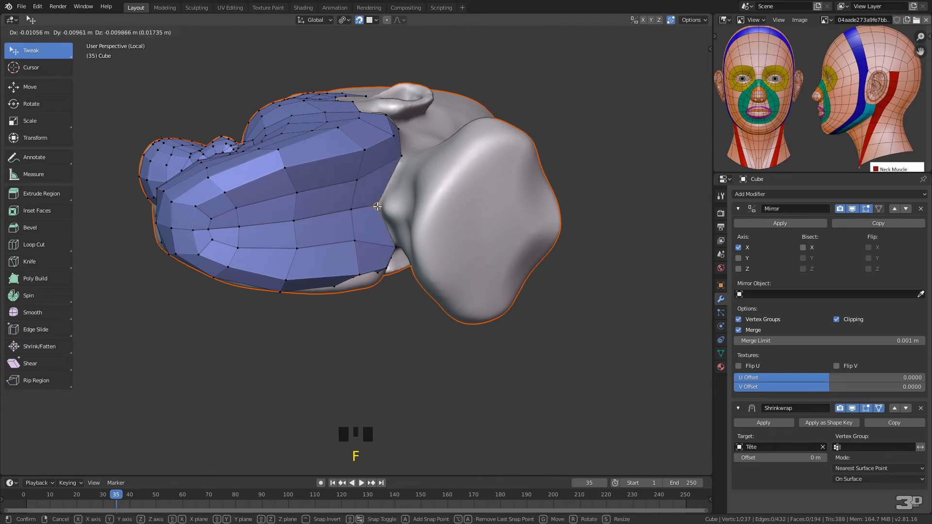
pyautogui.click(376, 214)
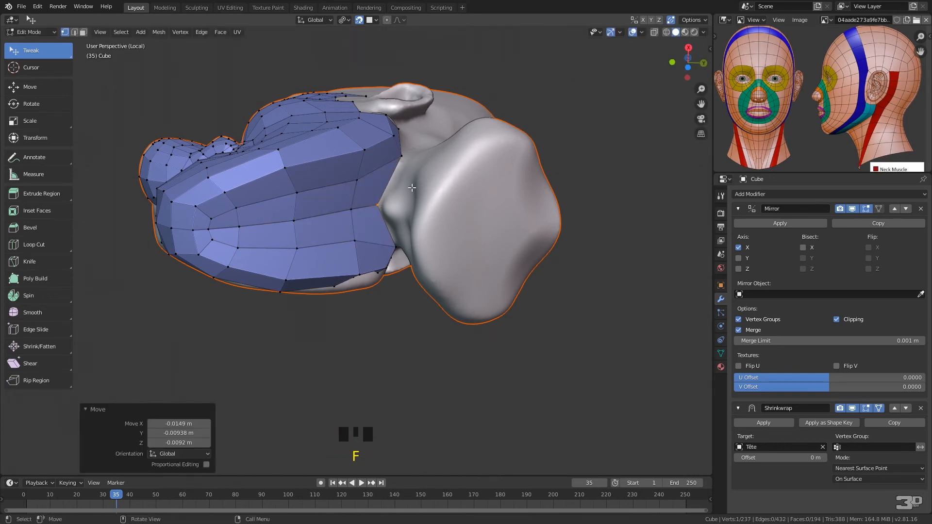
# Add one more quad at the throat behind the under-jaw faces and adjust the neighbouring vertices beside the neck
pyautogui.click(401, 158)
pyautogui.press('f')
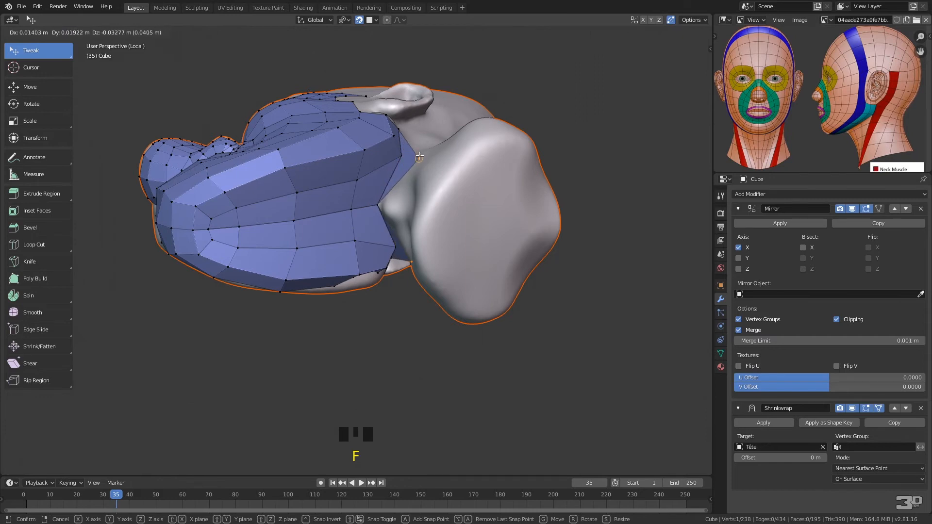
pyautogui.click(422, 158)
pyautogui.hotkey('ctrl', 'z')
pyautogui.click(403, 157)
pyautogui.click(401, 157)
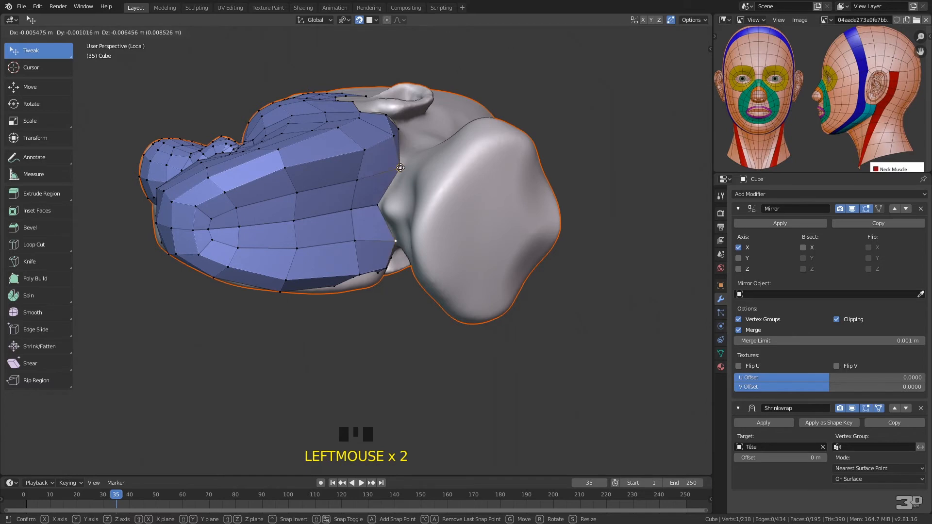
pyautogui.click(396, 135)
pyautogui.moveTo(396, 135)
pyautogui.mouseDown()
pyautogui.moveTo(344, 151)
pyautogui.moveTo(381, 137)
pyautogui.mouseUp()
# Reposition the vertices along the lower jaw edge to even out the quads at the side of the jaw
pyautogui.moveTo(381, 138); pyautogui.dragTo(411, 224, button='middle')
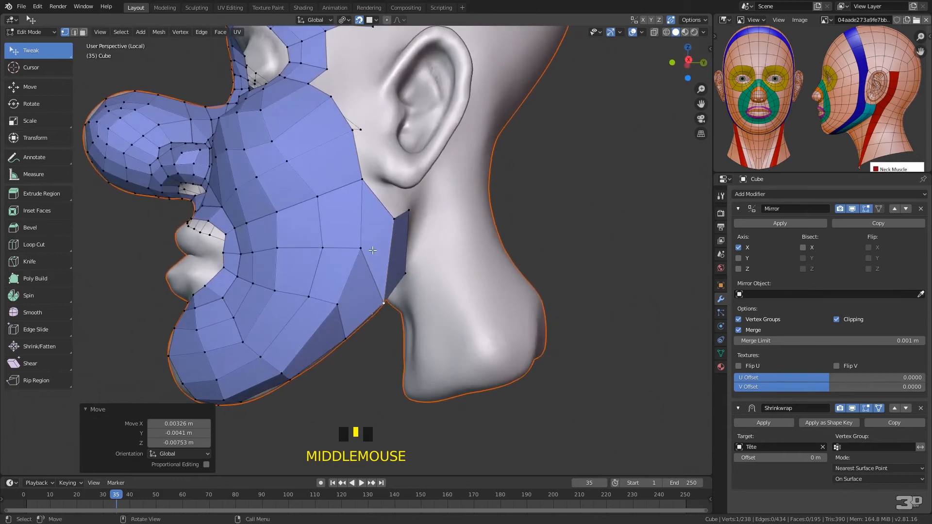
pyautogui.moveTo(386, 303); pyautogui.dragTo(391, 279)
pyautogui.moveTo(346, 338); pyautogui.dragTo(358, 323)
pyautogui.moveTo(359, 323); pyautogui.dragTo(318, 292, button='middle')
pyautogui.moveTo(291, 305); pyautogui.dragTo(317, 318)
pyautogui.moveTo(392, 272); pyautogui.dragTo(396, 280)
# Adjust the vertices at the rear end of the jaw faces, between the neck and the earlobe
pyautogui.moveTo(413, 222); pyautogui.dragTo(418, 236)
pyautogui.moveTo(413, 158); pyautogui.dragTo(414, 178)
pyautogui.moveTo(373, 168)
pyautogui.mouseDown()
pyautogui.moveTo(378, 183)
pyautogui.moveTo(376, 175)
pyautogui.mouseUp()
pyautogui.moveTo(457, 194); pyautogui.dragTo(334, 210, button='middle')
pyautogui.moveTo(334, 209); pyautogui.dragTo(332, 214)
pyautogui.moveTo(332, 214); pyautogui.dragTo(363, 163, button='middle')
pyautogui.moveTo(348, 137)
pyautogui.mouseDown()
pyautogui.moveTo(359, 148)
pyautogui.moveTo(334, 140)
pyautogui.moveTo(356, 154)
pyautogui.mouseUp()
# Extrude the rear jaw edge below the earlobe into six quads that run up behind the ear and over its top
pyautogui.click(369, 124)
pyautogui.keyDown('shift'); pyautogui.click(357, 153); pyautogui.keyUp('shift')
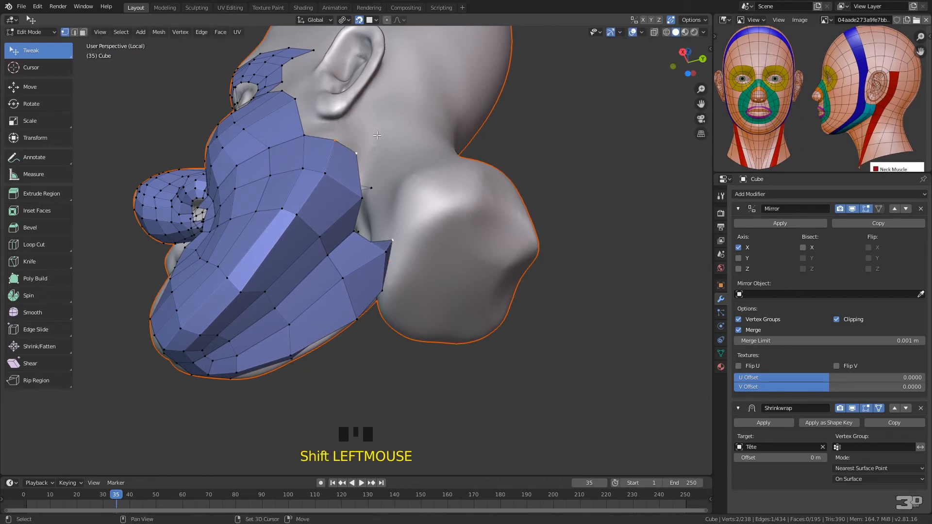
pyautogui.keyDown('ctrl'); pyautogui.rightClick(370, 114); pyautogui.keyUp('ctrl')
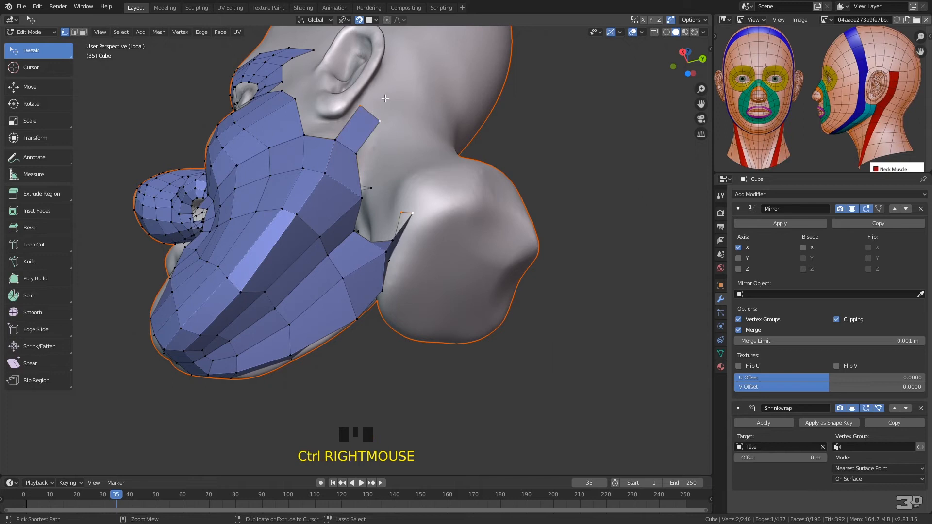
pyautogui.keyDown('ctrl'); pyautogui.rightClick(393, 84); pyautogui.keyUp('ctrl')
pyautogui.keyDown('ctrl'); pyautogui.rightClick(398, 58); pyautogui.keyUp('ctrl')
pyautogui.moveTo(432, 80); pyautogui.dragTo(418, 161, button='middle')
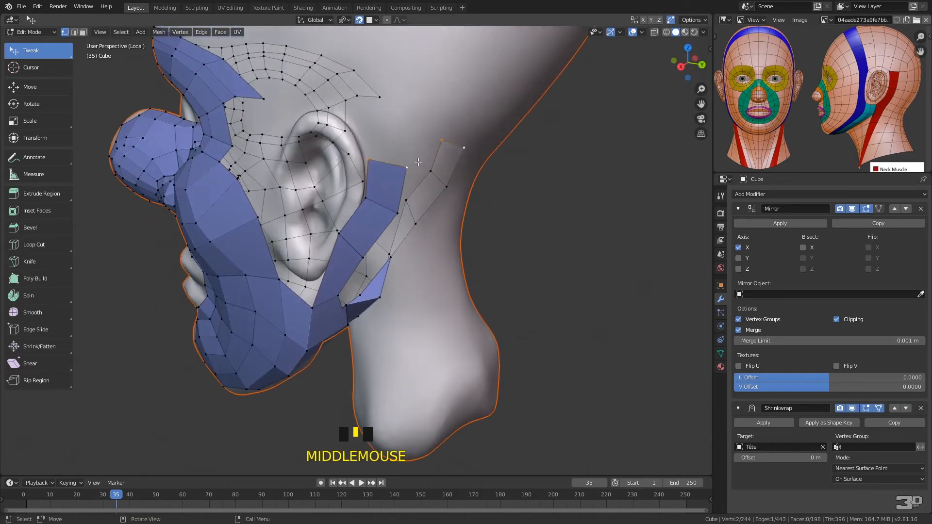
pyautogui.keyDown('ctrl'); pyautogui.rightClick(380, 109); pyautogui.keyUp('ctrl')
pyautogui.keyDown('ctrl'); pyautogui.rightClick(377, 93); pyautogui.keyUp('ctrl')
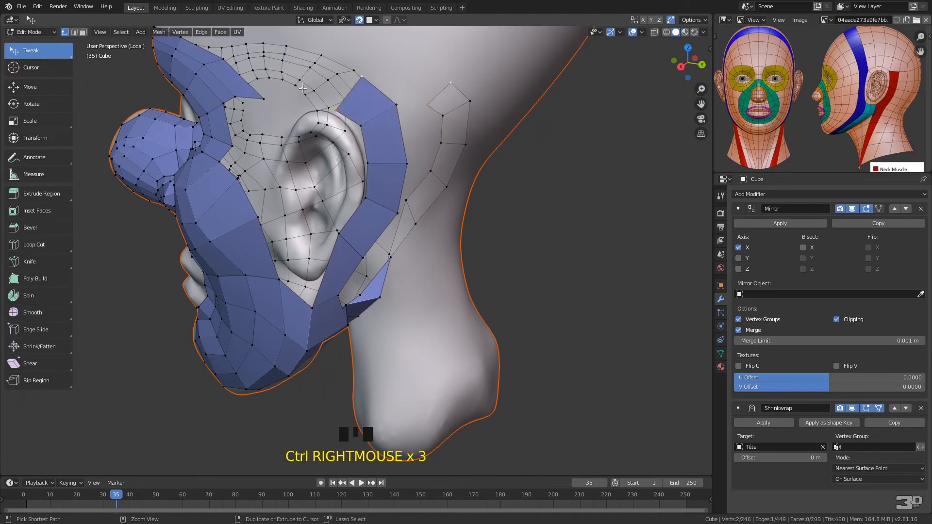
pyautogui.keyDown('ctrl'); pyautogui.rightClick(318, 78); pyautogui.keyUp('ctrl')
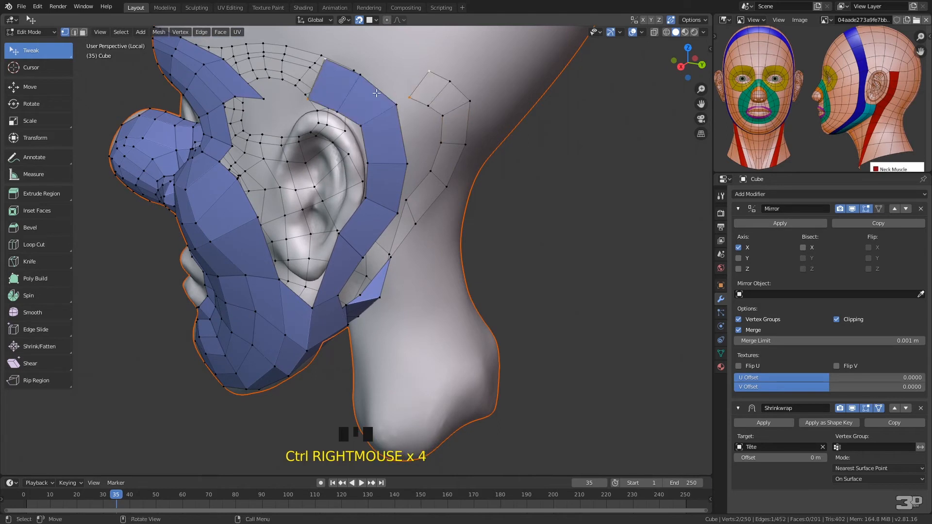
# Hide the Mirror modifier in the viewport and reposition the strip's vertices above the ear to follow its upper contour
pyautogui.moveTo(350, 110); pyautogui.dragTo(383, 131, button='middle')
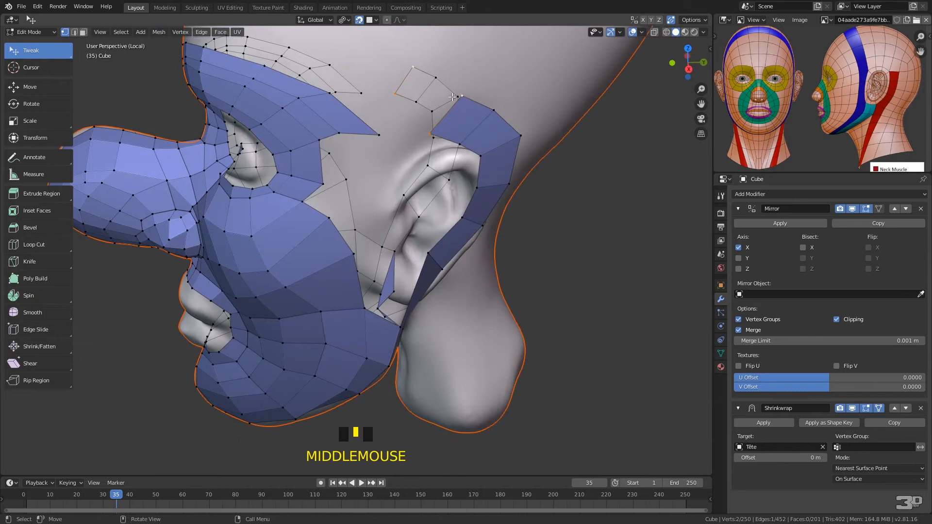
pyautogui.moveTo(431, 133); pyautogui.dragTo(423, 142)
pyautogui.moveTo(462, 96); pyautogui.dragTo(417, 116)
pyautogui.click(494, 107)
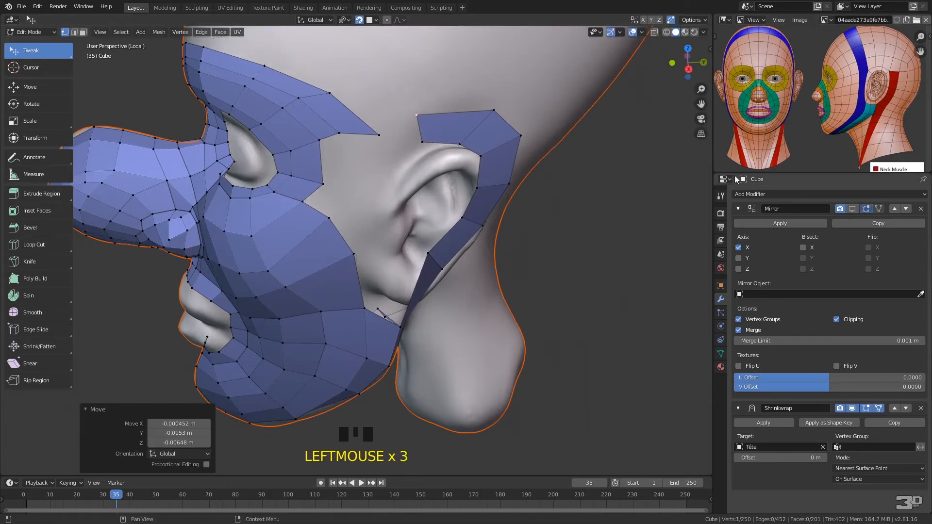
pyautogui.moveTo(494, 107); pyautogui.dragTo(481, 115)
pyautogui.moveTo(486, 153); pyautogui.dragTo(491, 156)
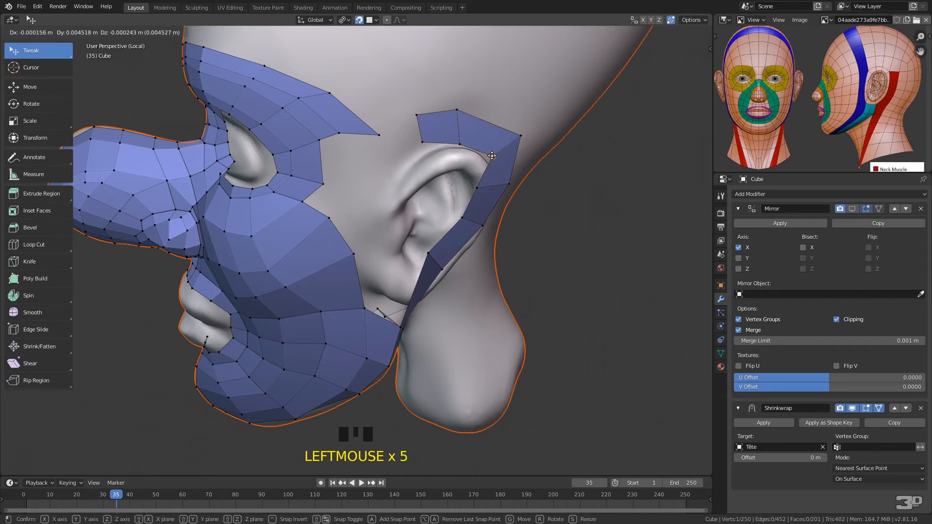
pyautogui.rightClick(525, 180)
# Reposition the vertices of the strip behind the ear to space its quads evenly down to the jaw
pyautogui.moveTo(539, 76); pyautogui.dragTo(405, 74, button='middle')
pyautogui.moveTo(430, 89); pyautogui.dragTo(433, 96)
pyautogui.moveTo(420, 140); pyautogui.dragTo(427, 145)
pyautogui.click(384, 193)
pyautogui.moveTo(383, 192); pyautogui.dragTo(386, 201)
pyautogui.moveTo(361, 165); pyautogui.dragTo(379, 207)
# Show the Mirror modifier in the viewport and extrude the strip's edge behind the ear into three quads across the back of the head to the centre line
pyautogui.moveTo(454, 135); pyautogui.dragTo(391, 160, button='middle')
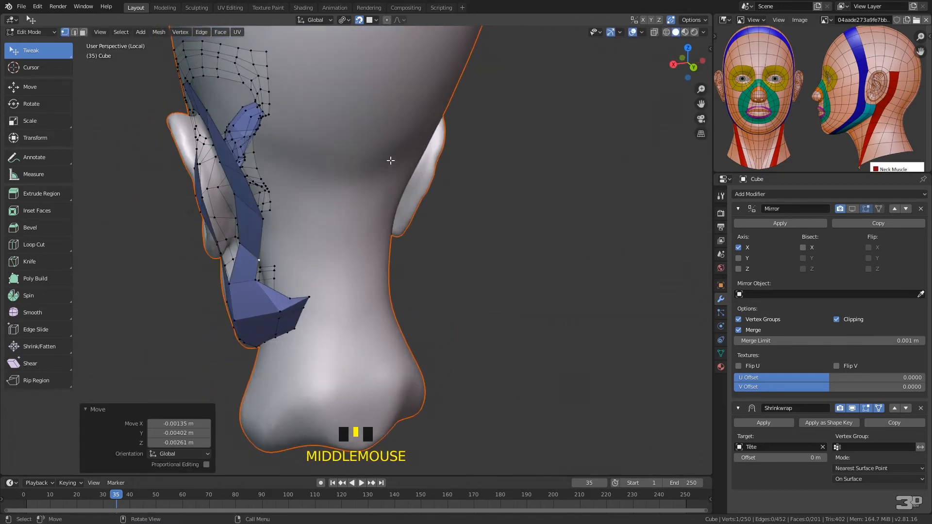
pyautogui.click(247, 177)
pyautogui.keyDown('shift'); pyautogui.click(263, 219); pyautogui.keyUp('shift')
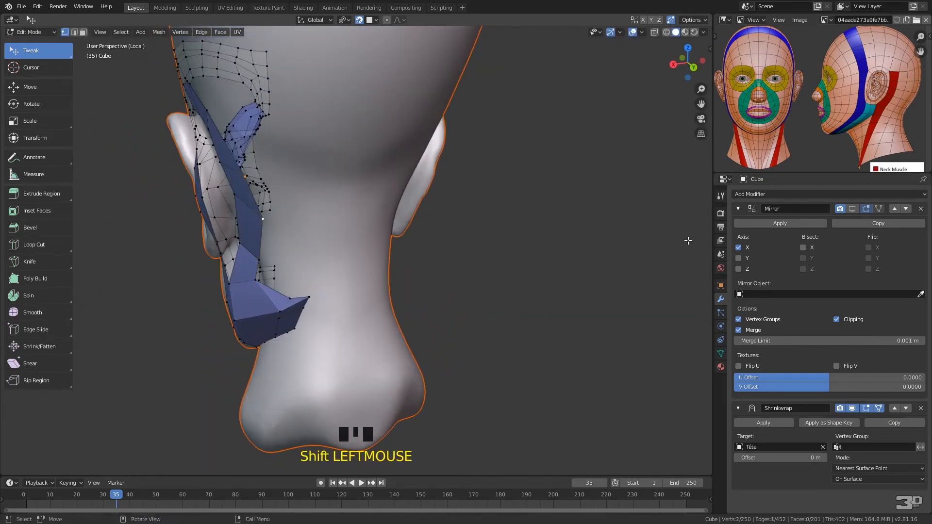
pyautogui.click(852, 210)
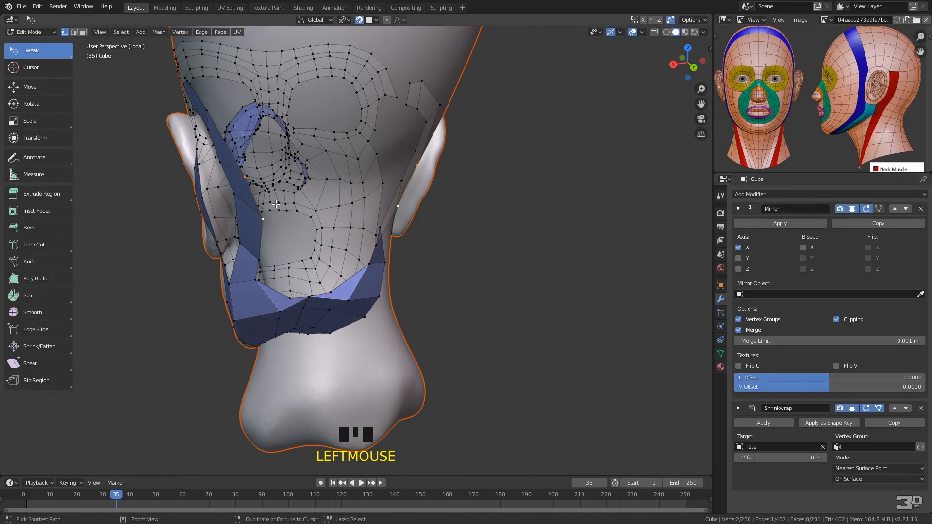
pyautogui.keyDown('ctrl'); pyautogui.rightClick(279, 201); pyautogui.keyUp('ctrl')
pyautogui.keyDown('ctrl'); pyautogui.rightClick(314, 197); pyautogui.keyUp('ctrl')
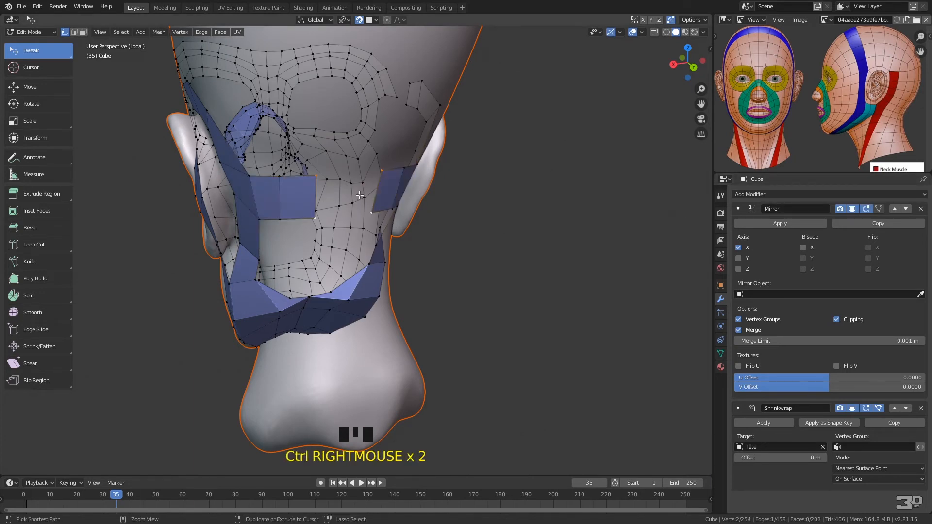
pyautogui.keyDown('ctrl'); pyautogui.rightClick(359, 195); pyautogui.keyUp('ctrl')
pyautogui.moveTo(352, 174); pyautogui.dragTo(353, 175)
pyautogui.moveTo(358, 214); pyautogui.dragTo(359, 216)
# Extrude the upper edge of the centre quad on the rear strip upward into two quads
pyautogui.moveTo(359, 215); pyautogui.dragTo(344, 192, button='middle')
pyautogui.click(265, 173)
pyautogui.keyDown('shift'); pyautogui.click(299, 174); pyautogui.keyUp('shift')
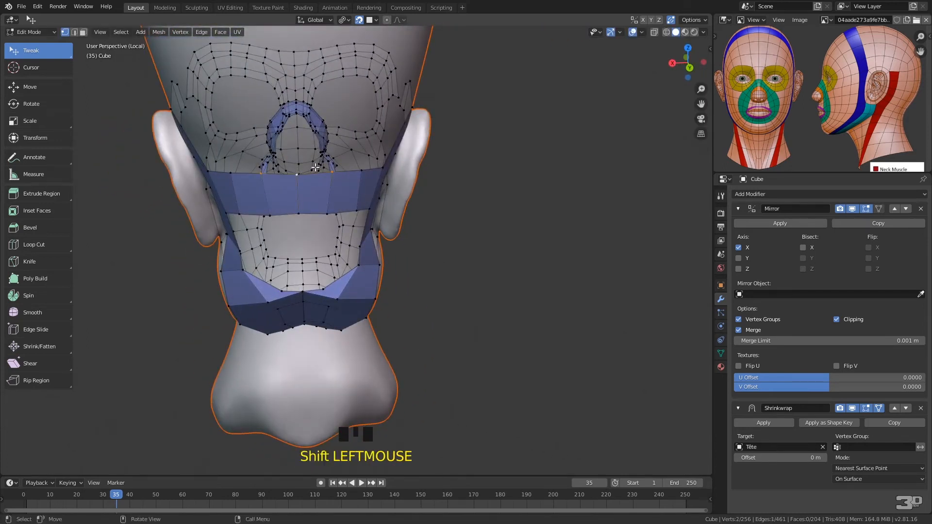
pyautogui.press('e')
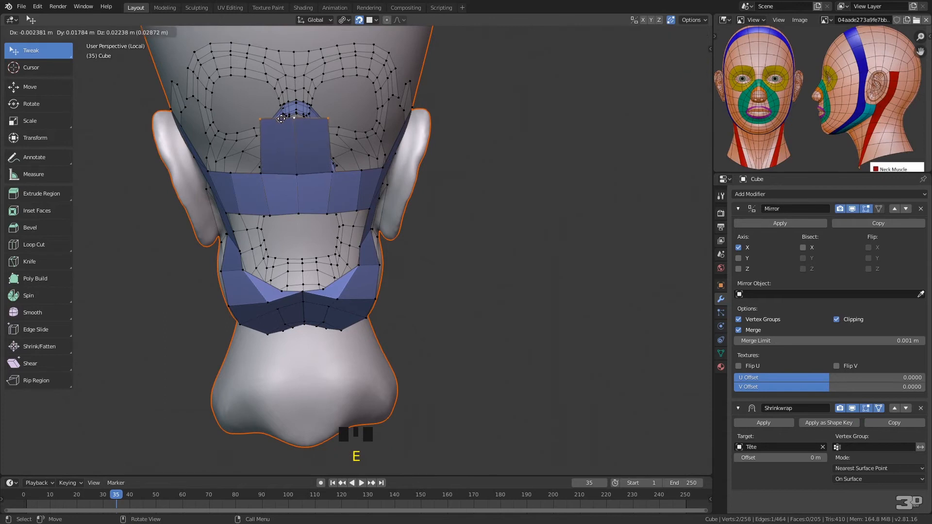
pyautogui.click(282, 120)
pyautogui.press('e')
pyautogui.click(291, 63)
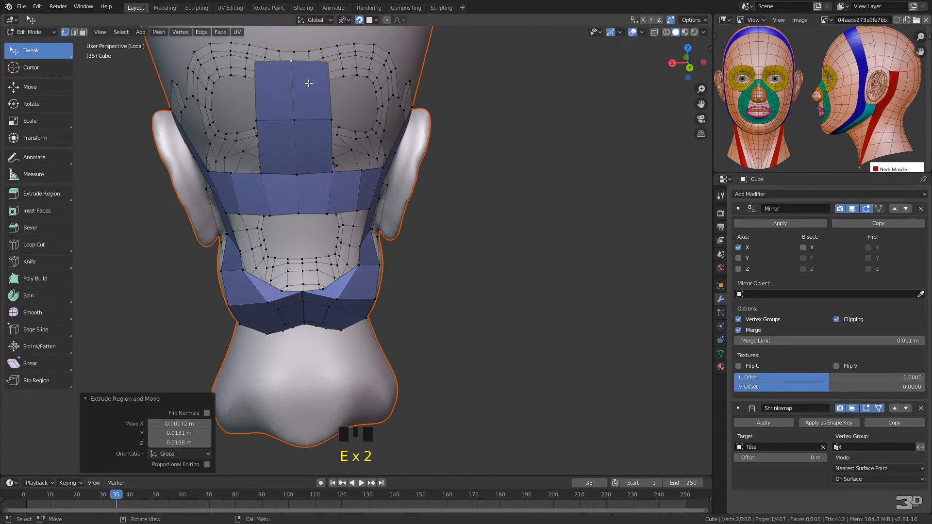
# Extrude the end edge of the central strip into four more quads up the back of the head
pyautogui.moveTo(308, 83); pyautogui.dragTo(338, 119, button='middle')
pyautogui.moveTo(468, 236); pyautogui.dragTo(470, 218, button='middle')
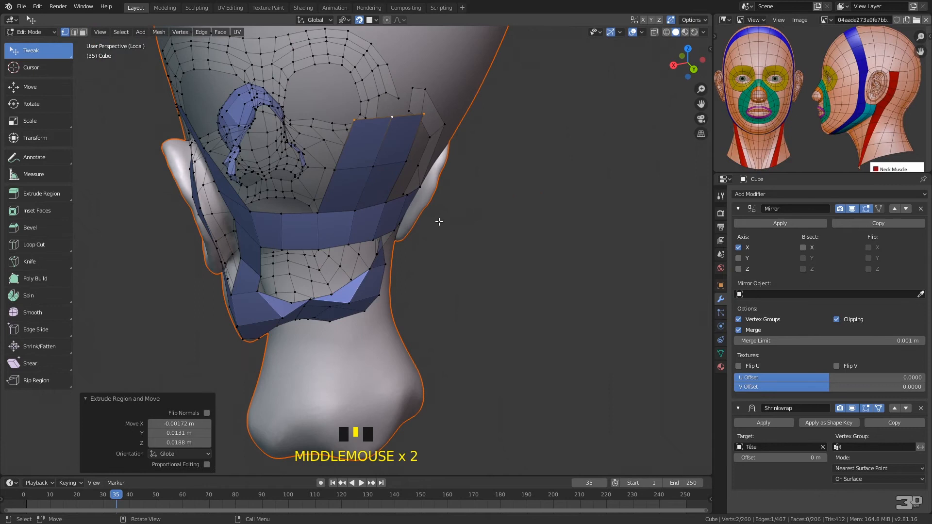
pyautogui.moveTo(425, 241)
pyautogui.keyDown('ctrl'); pyautogui.mouseDown(button='middle')
pyautogui.moveTo(435, 276)
pyautogui.moveTo(432, 250)
pyautogui.mouseUp(button='middle'); pyautogui.keyUp('ctrl')
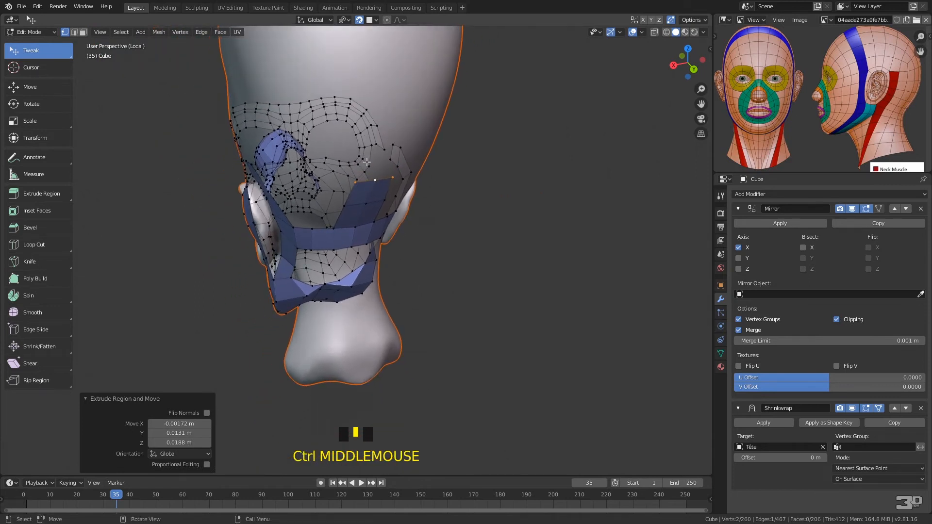
pyautogui.moveTo(376, 144); pyautogui.dragTo(388, 161, button='middle')
pyautogui.press('e')
pyautogui.click(394, 165)
pyautogui.click(399, 120)
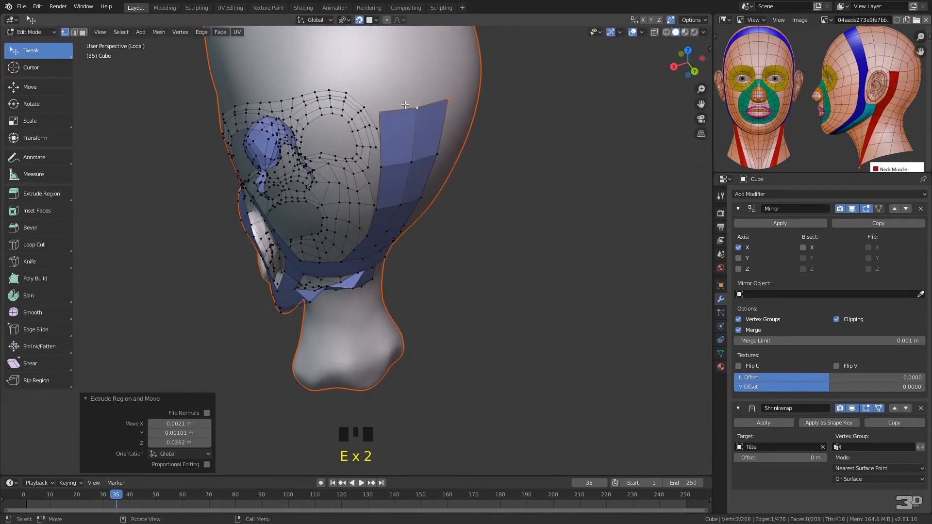
pyautogui.press('e')
pyautogui.click(415, 75)
# Continue the central strip over the crown by extruding its end edge into four quads
pyautogui.moveTo(415, 75); pyautogui.dragTo(420, 127, button='middle')
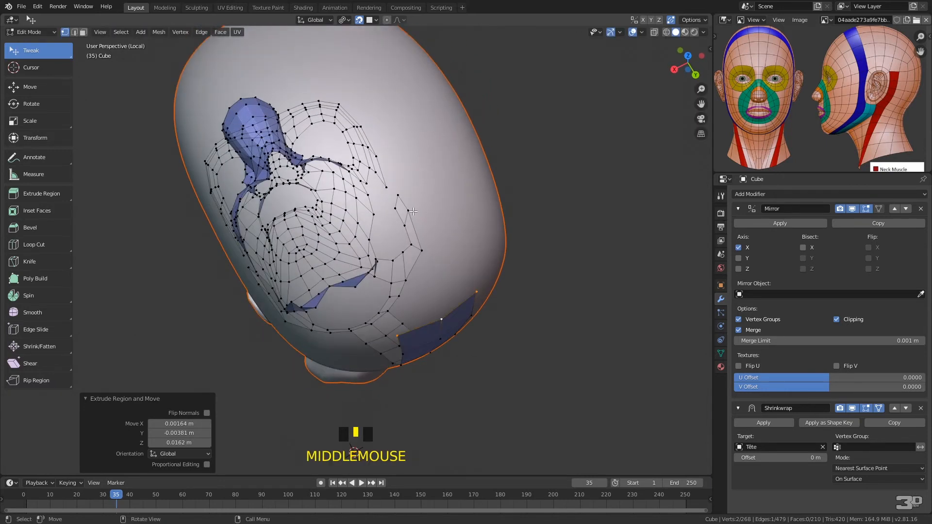
pyautogui.press('e')
pyautogui.click(392, 219)
pyautogui.press('e')
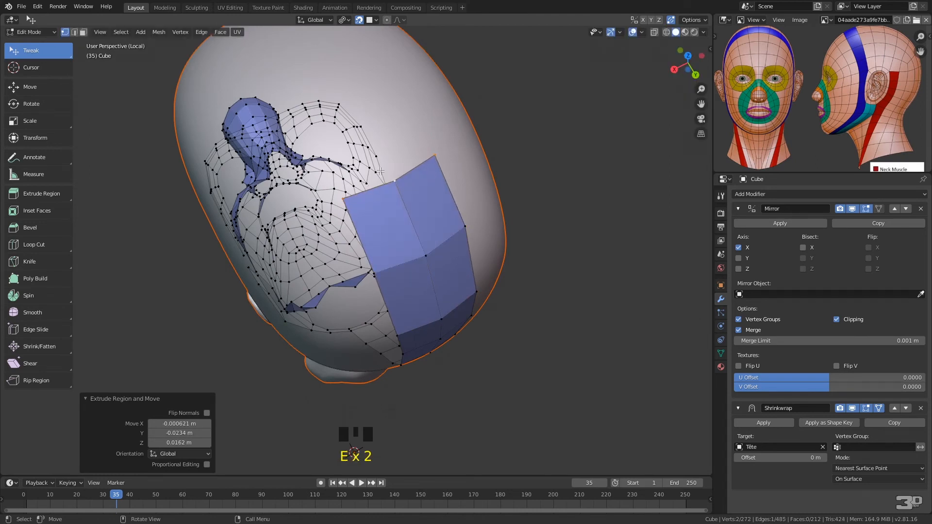
pyautogui.click(369, 193)
pyautogui.press('e')
pyautogui.click(333, 116)
pyautogui.press('e')
pyautogui.click(302, 64)
# Extrude the central strip's front edge into four more quads across the top of the head towards the forehead
pyautogui.moveTo(302, 64); pyautogui.dragTo(444, 97, button='middle')
pyautogui.press('e')
pyautogui.click(446, 100)
pyautogui.press('e')
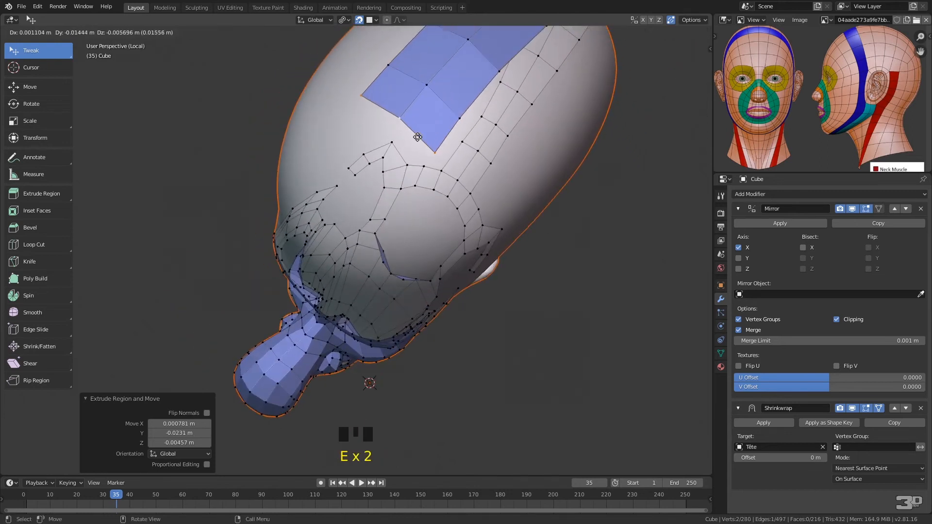
pyautogui.click(413, 144)
pyautogui.press('e')
pyautogui.click(379, 196)
pyautogui.press('e')
pyautogui.click(350, 251)
pyautogui.moveTo(369, 251); pyautogui.dragTo(377, 207, button='middle')
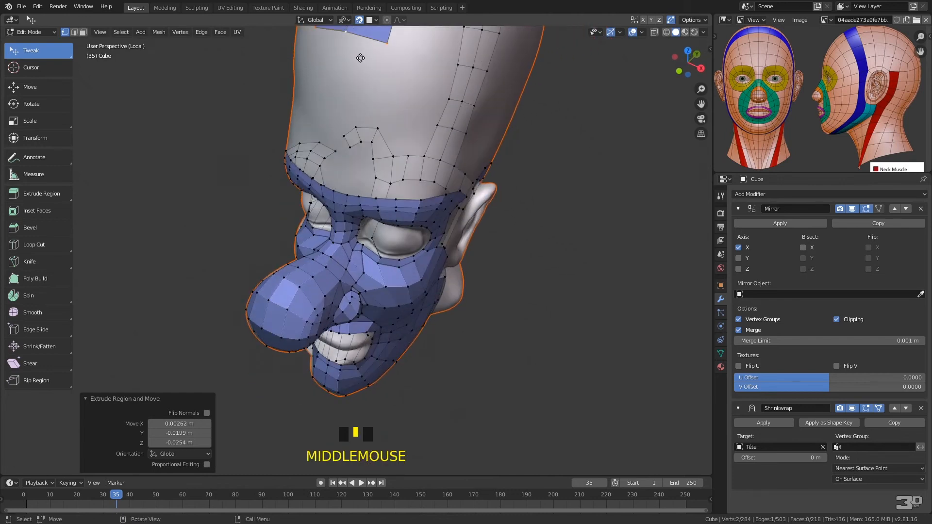
# Extrude the central strip's front edge into four more quads down the forehead to just above the brow
pyautogui.press('e')
pyautogui.click(351, 85)
pyautogui.press('e')
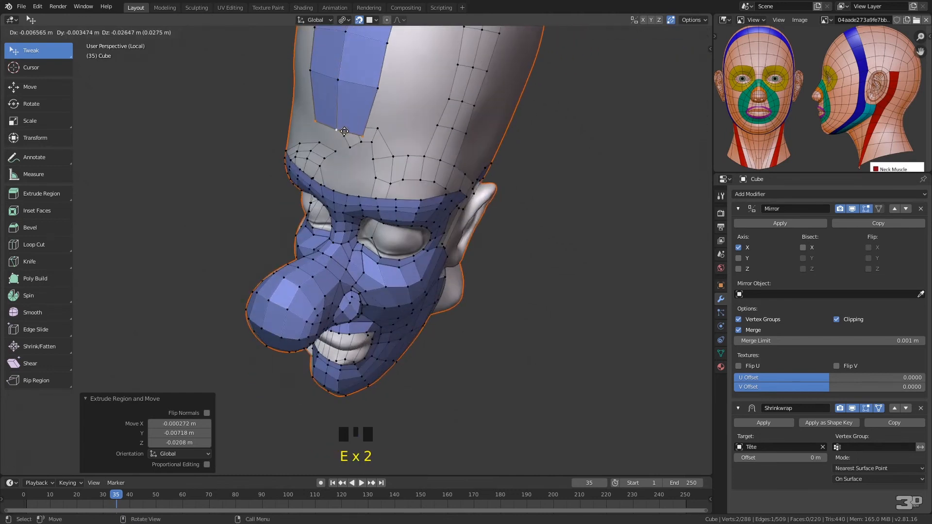
pyautogui.click(344, 131)
pyautogui.press('e')
pyautogui.click(352, 170)
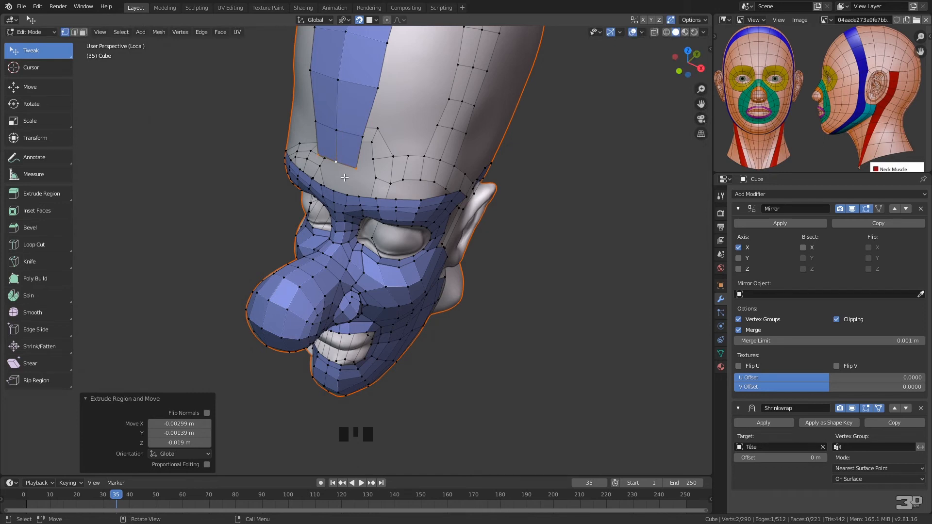
pyautogui.press('e')
pyautogui.click(339, 185)
pyautogui.click(339, 185)
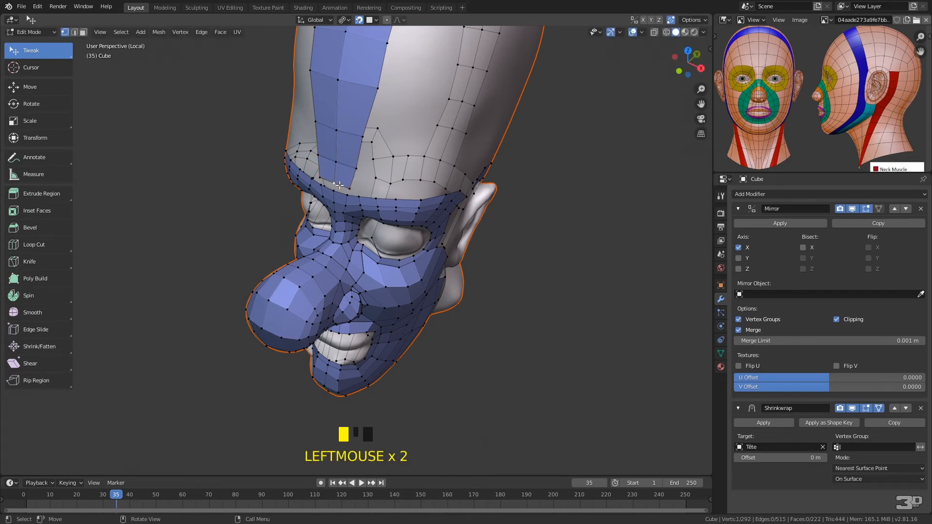
# Merge the central strip's lower end vertices with the matching vertices on the upper edge of the brow
pyautogui.moveTo(349, 184); pyautogui.dragTo(373, 139, button='middle')
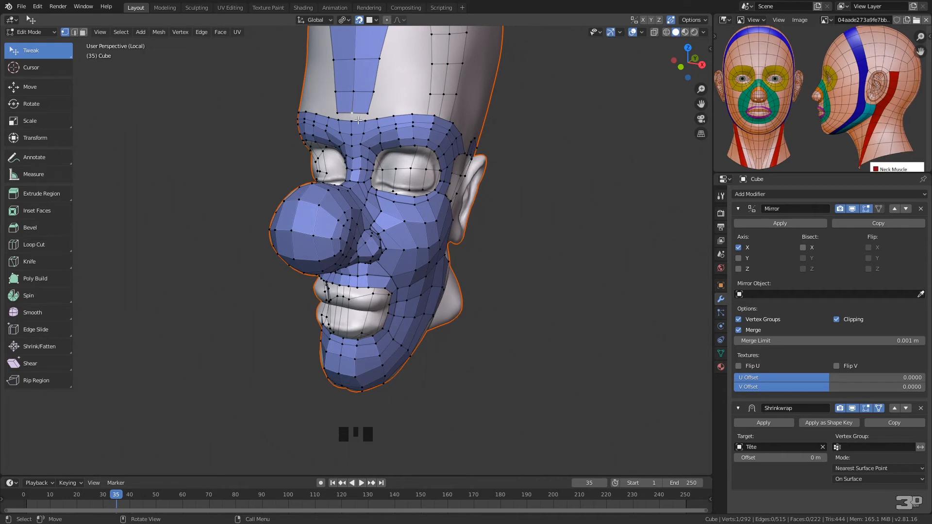
pyautogui.keyDown('shift'); pyautogui.click(370, 114); pyautogui.keyUp('shift')
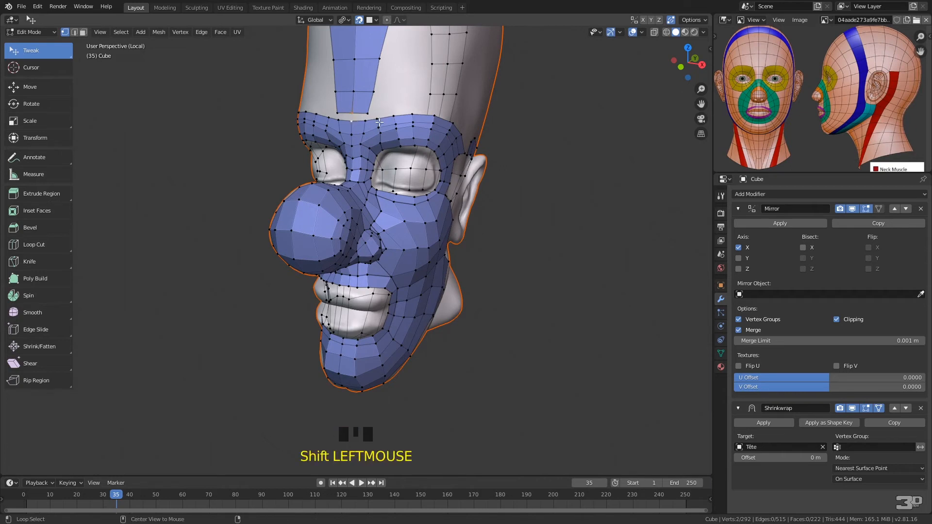
pyautogui.hotkey('alt', 'm')
pyautogui.click(341, 124)
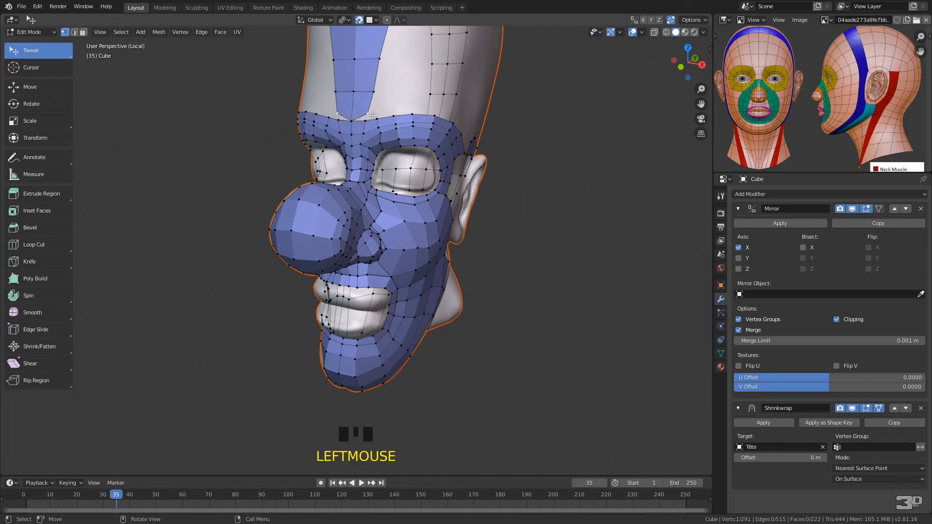
pyautogui.keyDown('shift'); pyautogui.click(378, 121); pyautogui.keyUp('shift')
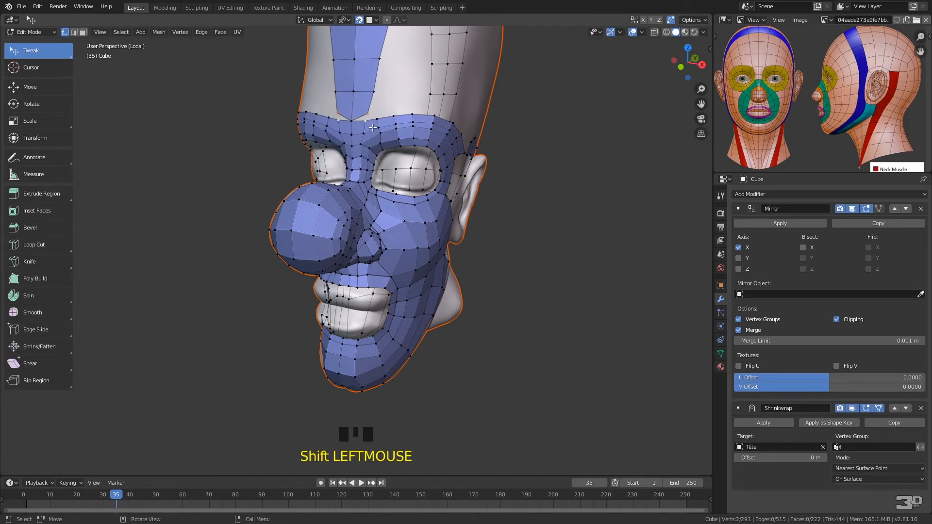
pyautogui.hotkey('ctrl', 'r')
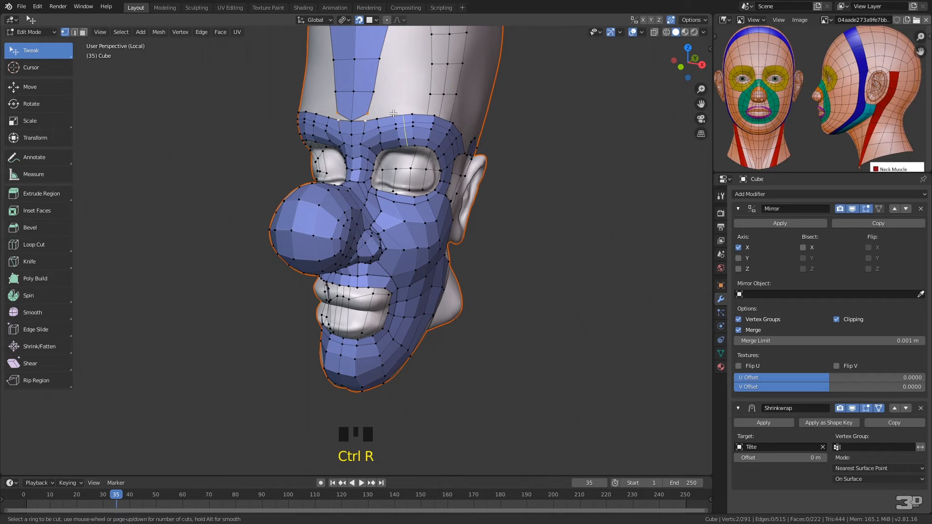
pyautogui.press('Escape')
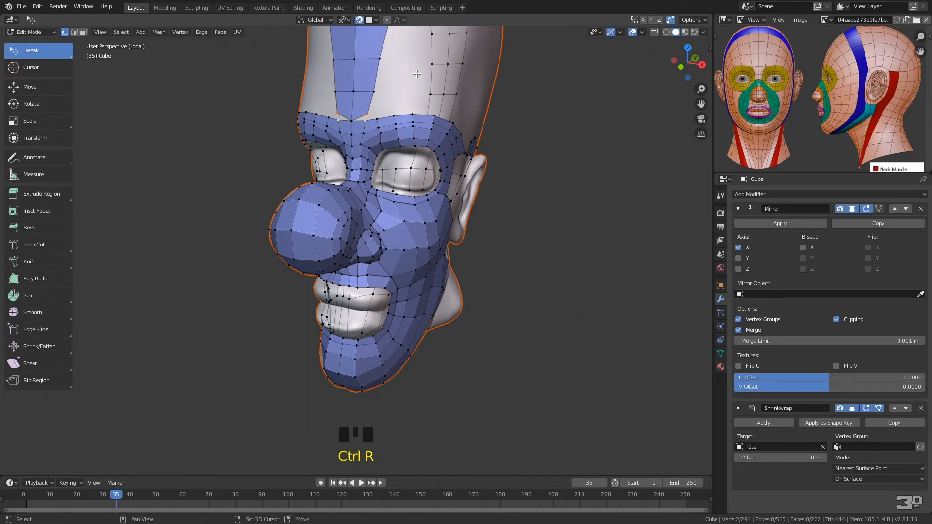
pyautogui.moveTo(402, 139); pyautogui.dragTo(227, 77, button='middle')
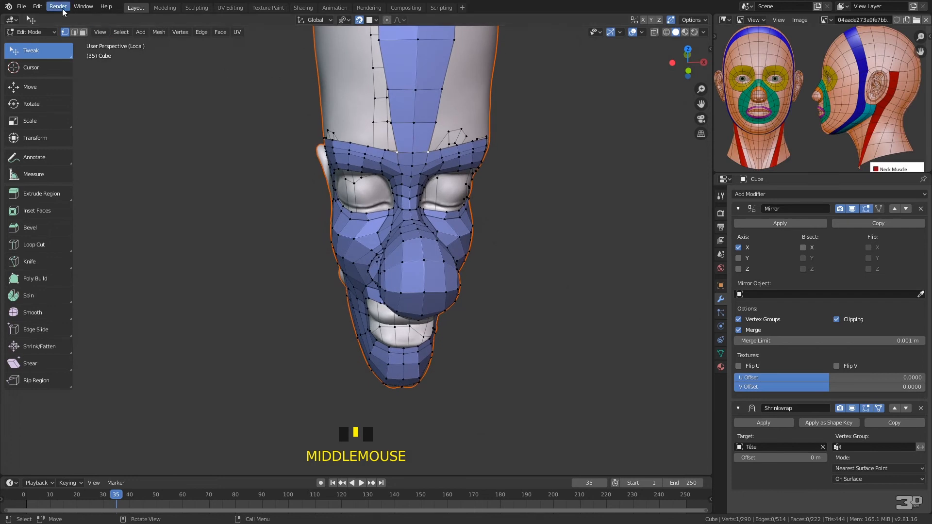
pyautogui.click(37, 7)
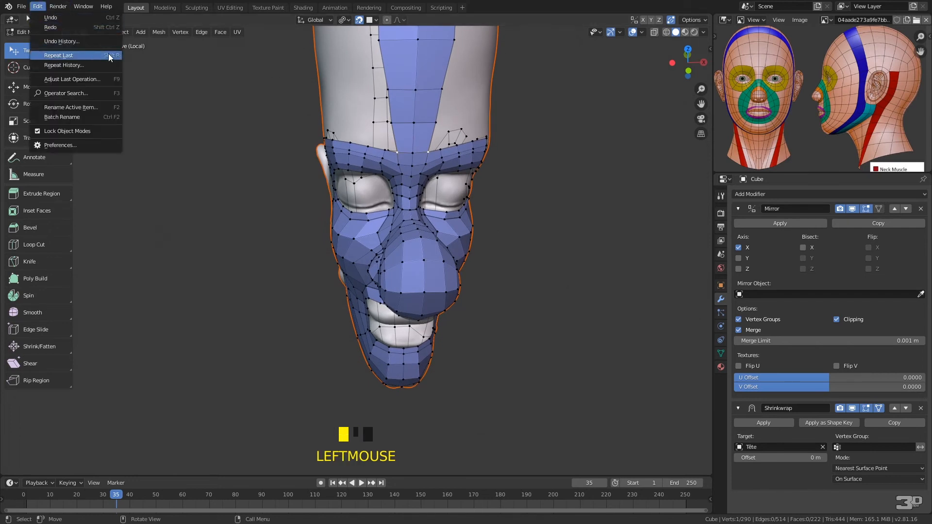
# Reposition the vertices along the brow and the front of the central strip to even out their spacing
pyautogui.moveTo(467, 181); pyautogui.dragTo(456, 188, button='middle')
pyautogui.moveTo(424, 148); pyautogui.dragTo(421, 147)
pyautogui.moveTo(431, 116); pyautogui.dragTo(426, 115)
pyautogui.moveTo(446, 65); pyautogui.dragTo(435, 65)
pyautogui.moveTo(458, 91); pyautogui.dragTo(450, 140, button='middle')
pyautogui.moveTo(448, 153); pyautogui.dragTo(401, 142)
pyautogui.moveTo(460, 83); pyautogui.dragTo(446, 82)
pyautogui.moveTo(454, 100); pyautogui.dragTo(447, 160, button='middle')
# Adjust the central strip's vertices over the crown and undo the stray move that pinches the strip
pyautogui.click(472, 251)
pyautogui.moveTo(472, 251); pyautogui.dragTo(461, 248)
pyautogui.moveTo(490, 200); pyautogui.dragTo(454, 162)
pyautogui.moveTo(468, 119); pyautogui.dragTo(471, 97)
pyautogui.moveTo(510, 140); pyautogui.dragTo(423, 90)
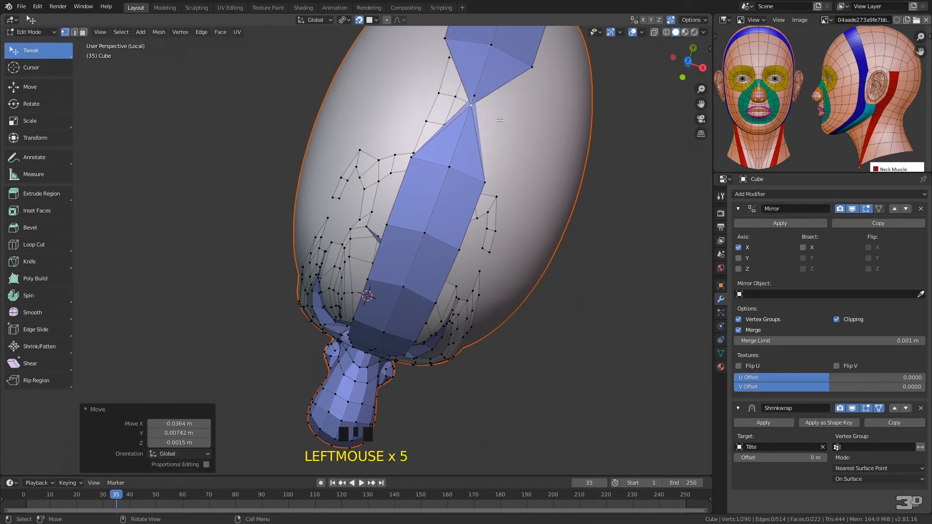
pyautogui.hotkey('ctrl', 'z')
pyautogui.moveTo(509, 140); pyautogui.dragTo(510, 117)
pyautogui.moveTo(509, 117); pyautogui.dragTo(447, 52, button='middle')
# Adjust the temple vertices and fill the gap above the ear between the brow band and the strip behind the ear
pyautogui.moveTo(372, 171); pyautogui.dragTo(367, 146)
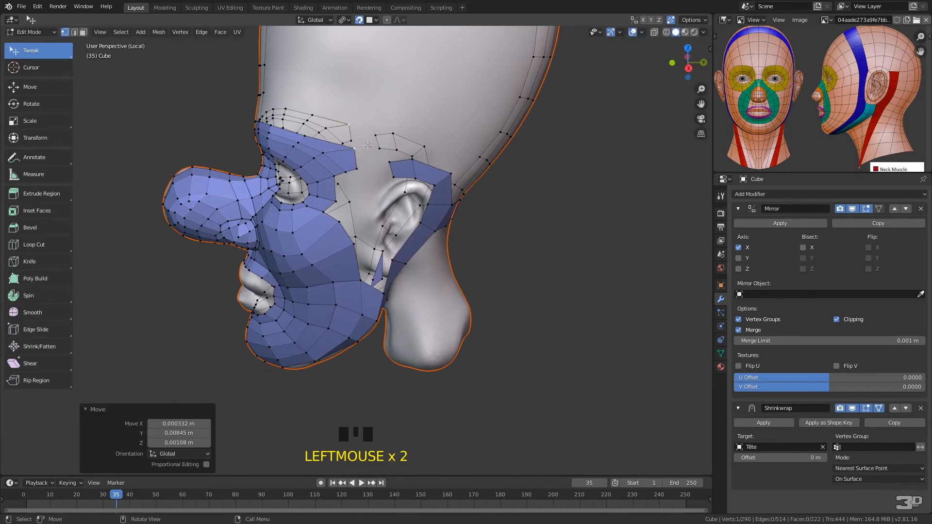
pyautogui.moveTo(336, 200); pyautogui.dragTo(339, 193)
pyautogui.moveTo(390, 163); pyautogui.dragTo(396, 170)
pyautogui.moveTo(395, 170); pyautogui.dragTo(471, 154, button='middle')
pyautogui.moveTo(437, 136)
pyautogui.keyDown('ctrl'); pyautogui.mouseDown(button='right')
pyautogui.moveTo(406, 129)
pyautogui.moveTo(417, 173)
pyautogui.moveTo(448, 148)
pyautogui.moveTo(441, 173)
pyautogui.mouseUp(button='right'); pyautogui.keyUp('ctrl')
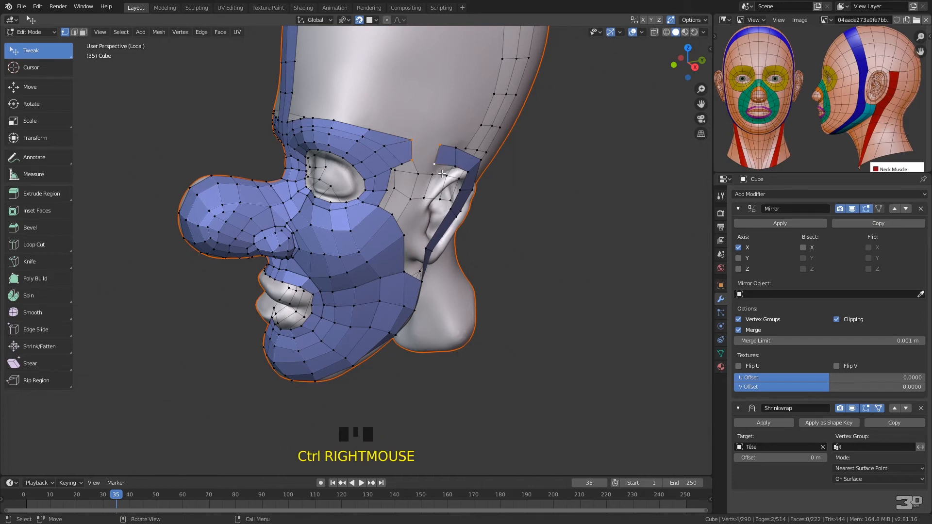
pyautogui.press('f')
# Fill two quads at the temple to join the side of the eye loops to the upper cheek
pyautogui.moveTo(436, 121)
pyautogui.mouseDown(button='middle')
pyautogui.moveTo(439, 128)
pyautogui.moveTo(439, 106)
pyautogui.moveTo(404, 126)
pyautogui.mouseUp(button='middle')
pyautogui.click(381, 134)
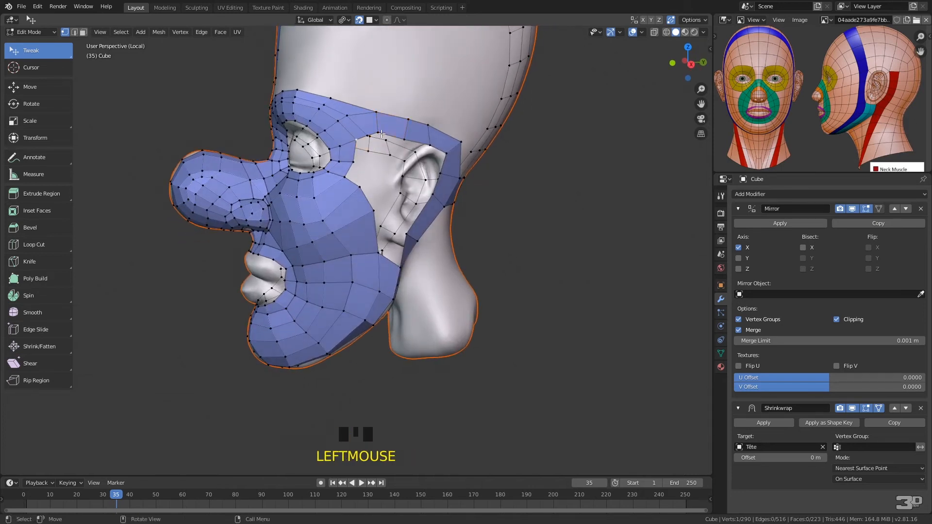
pyautogui.press('f')
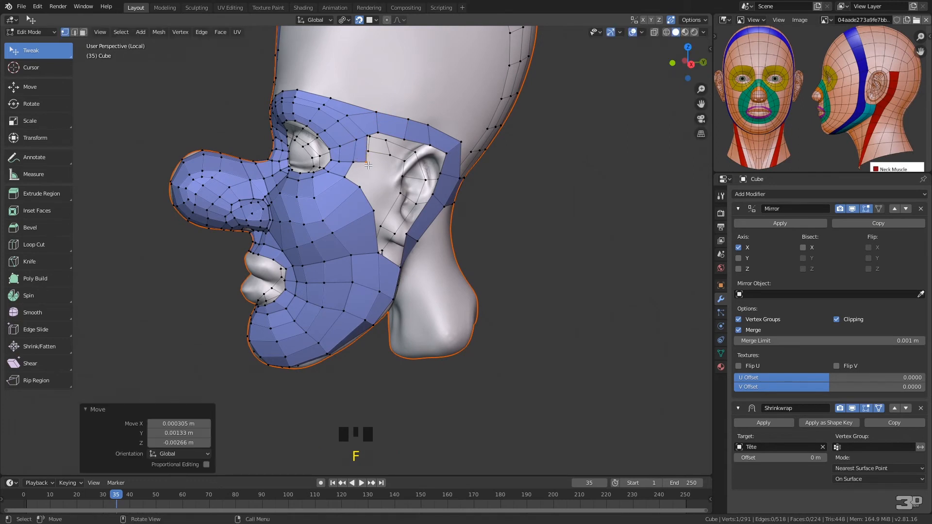
pyautogui.moveTo(368, 156)
pyautogui.keyDown('ctrl'); pyautogui.mouseDown(button='right')
pyautogui.moveTo(345, 166)
pyautogui.moveTo(367, 185)
pyautogui.mouseUp(button='right'); pyautogui.keyUp('ctrl')
pyautogui.press('f')
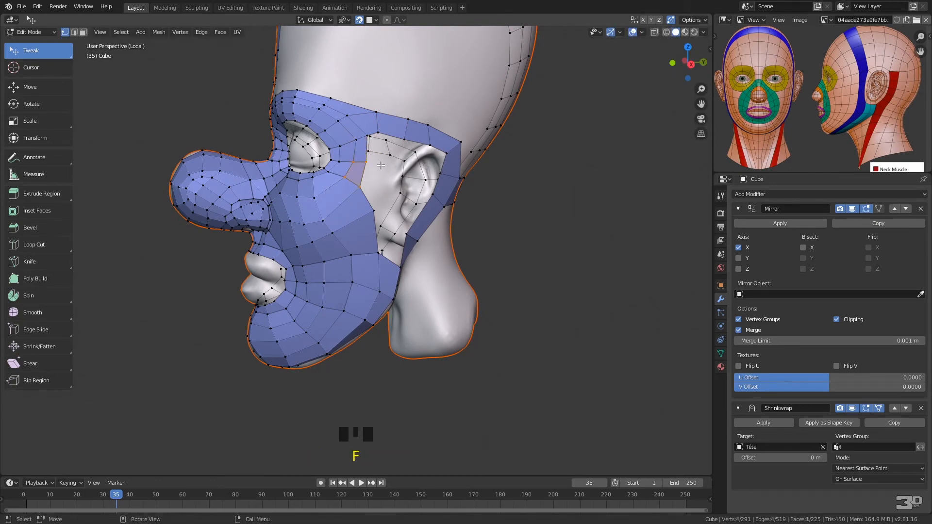
# Extend the temple row one quad towards the ear and fill the gap down to the cheek edge
pyautogui.click(378, 137)
pyautogui.press('f')
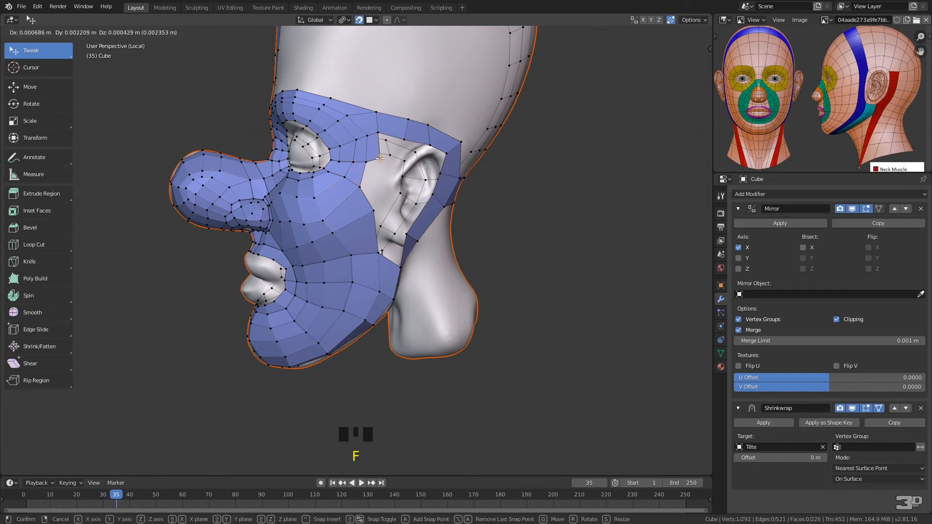
pyautogui.moveTo(379, 158); pyautogui.dragTo(381, 162)
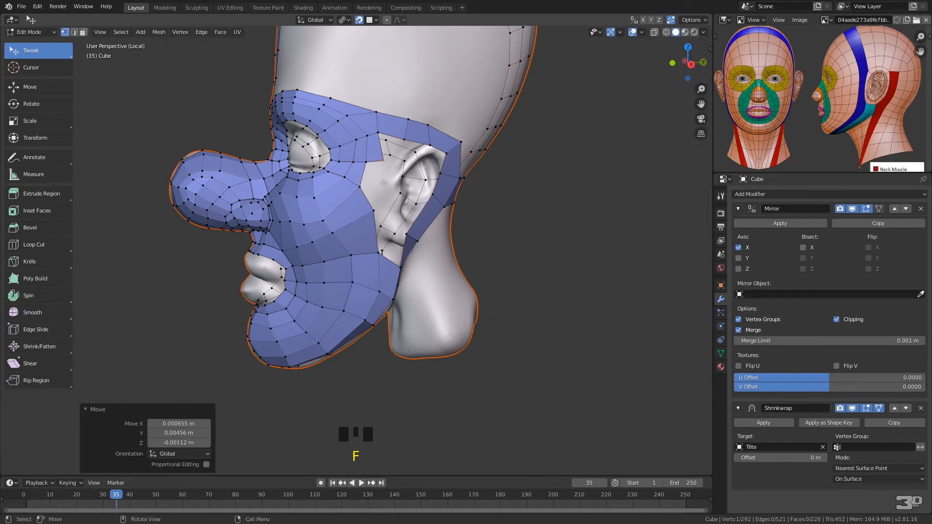
pyautogui.keyDown('ctrl'); pyautogui.rightClick(382, 152); pyautogui.keyUp('ctrl')
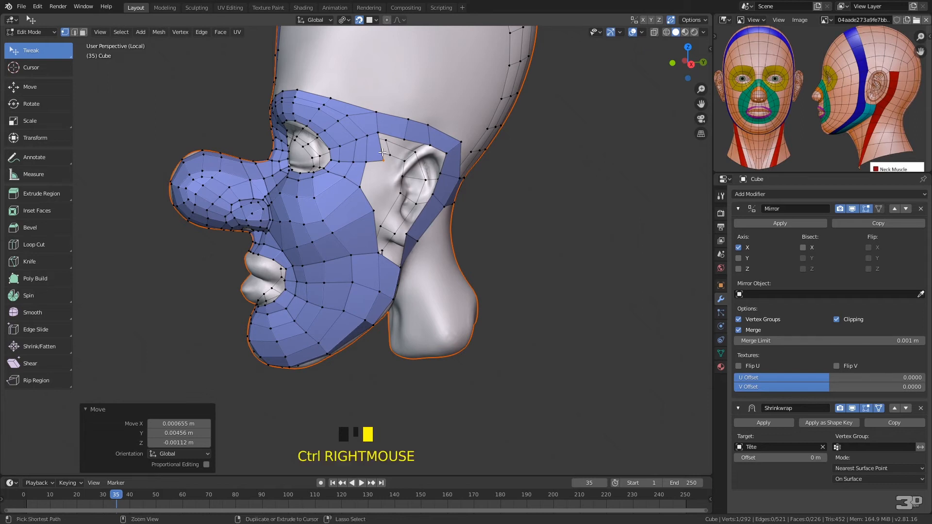
pyautogui.moveTo(351, 181)
pyautogui.keyDown('ctrl'); pyautogui.mouseDown(button='right')
pyautogui.moveTo(377, 213)
pyautogui.moveTo(385, 207)
pyautogui.mouseUp(button='right'); pyautogui.keyUp('ctrl')
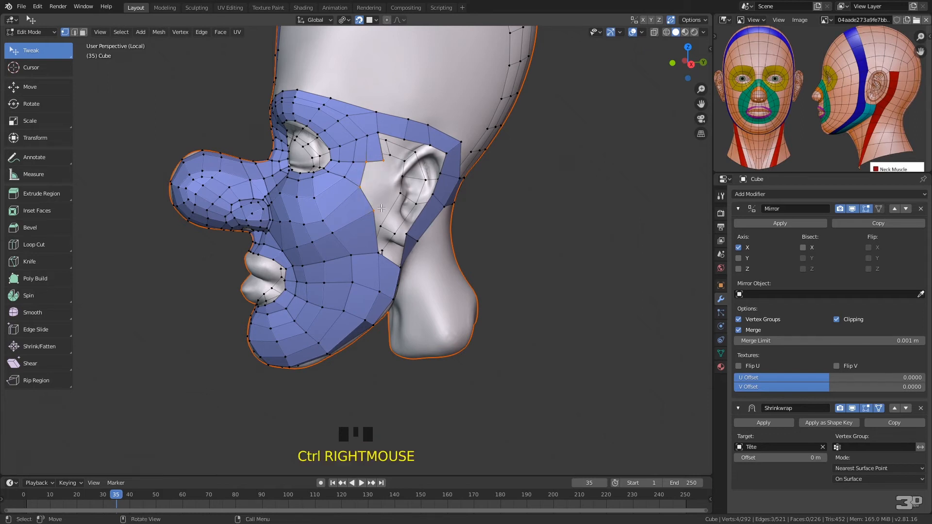
pyautogui.press('f')
# Fill three quads down the front of the ear and reposition the lowest new vertex beside the earlobe
pyautogui.click(383, 132)
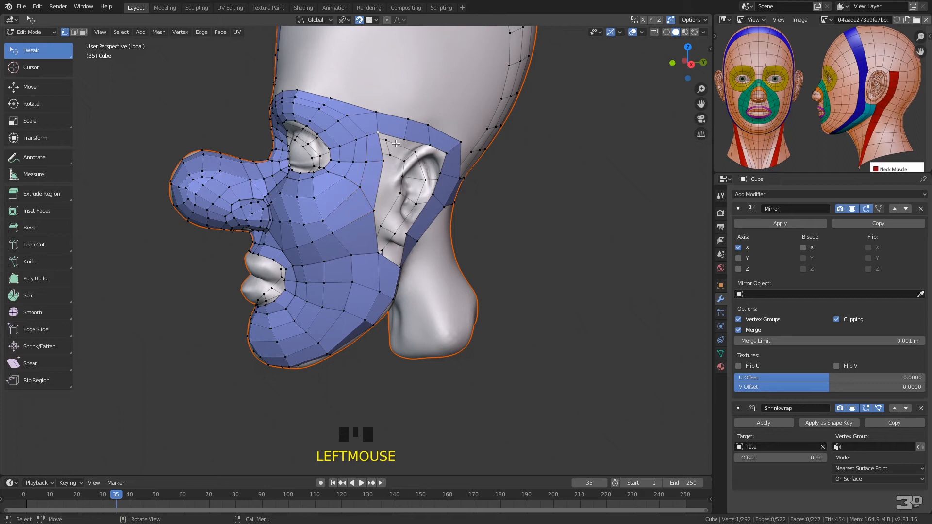
pyautogui.press('f')
pyautogui.click(393, 160)
pyautogui.press('f')
pyautogui.click(391, 210)
pyautogui.press('f')
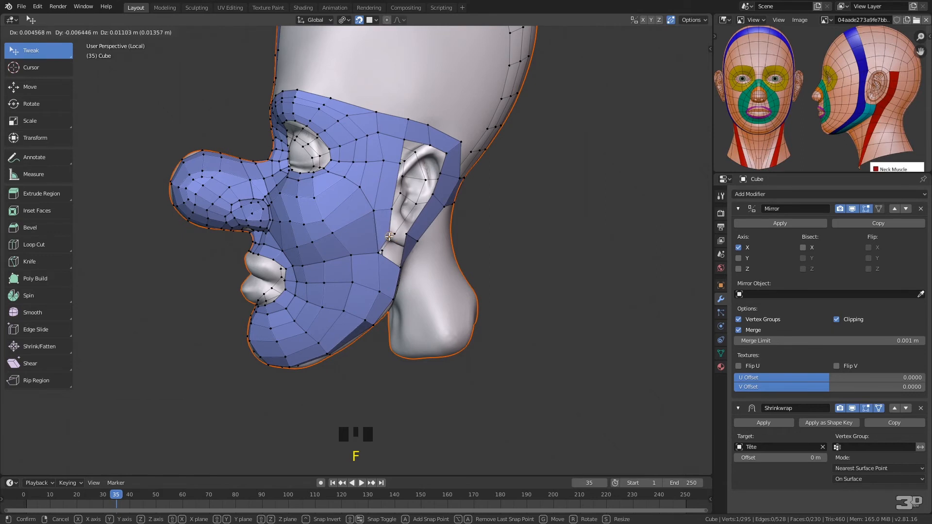
pyautogui.click(395, 234)
pyautogui.moveTo(411, 233); pyautogui.dragTo(354, 193, button='middle')
pyautogui.moveTo(356, 192); pyautogui.dragTo(327, 197)
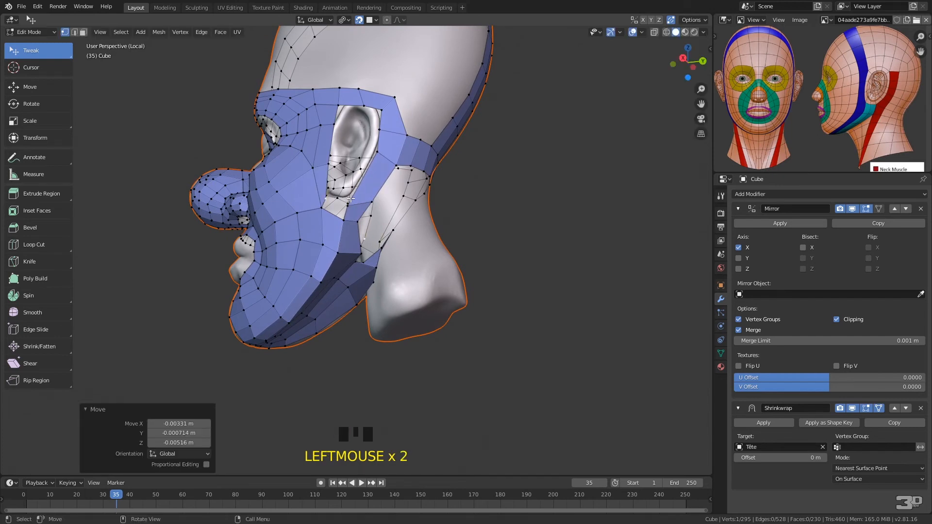
pyautogui.keyDown('ctrl'); pyautogui.rightClick(348, 204); pyautogui.keyUp('ctrl')
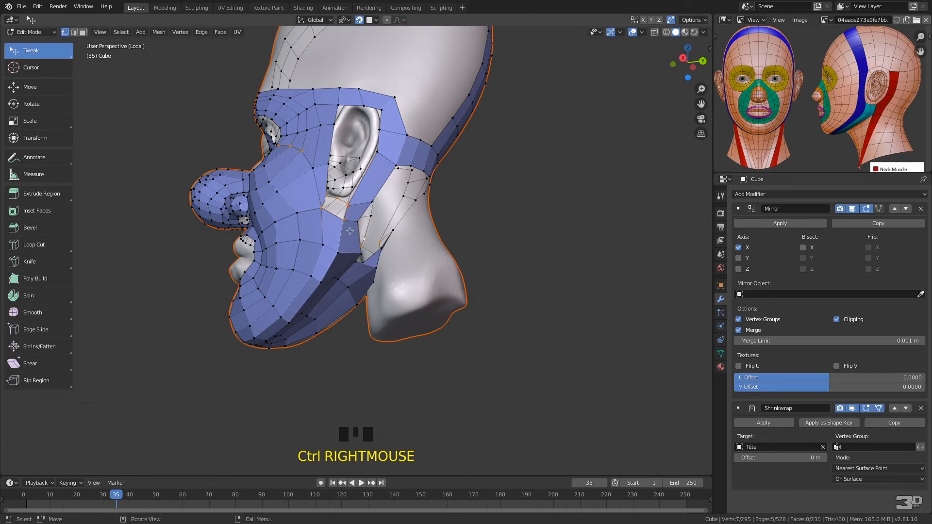
pyautogui.press('f')
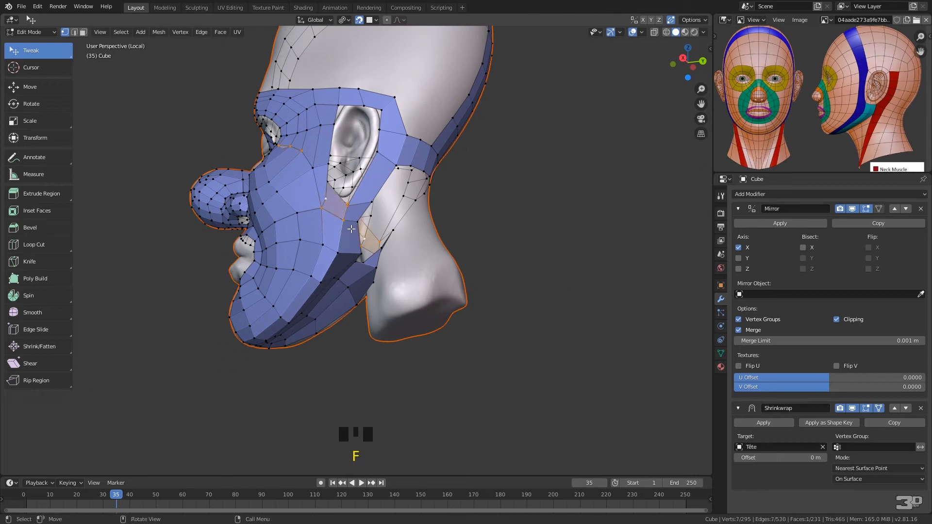
pyautogui.rightClick(347, 198)
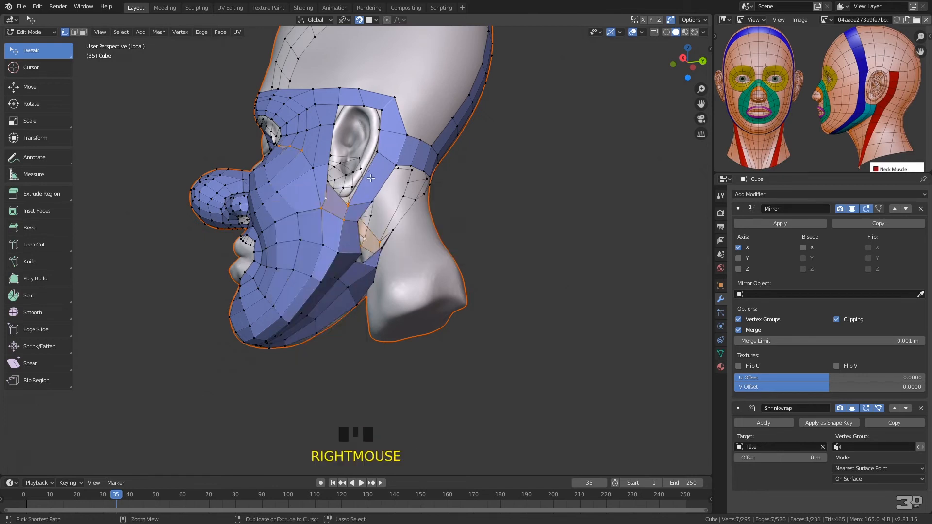
pyautogui.hotkey('ctrl', 'z')
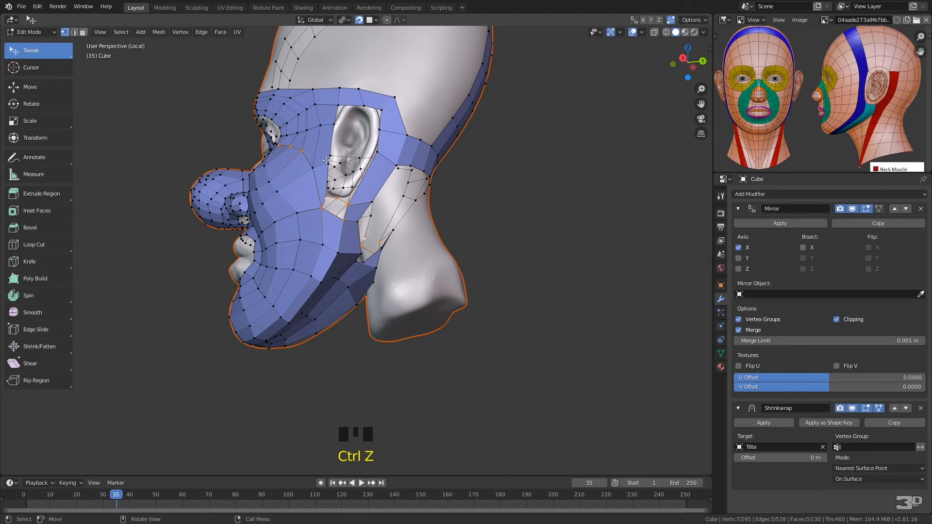
# Turn off the Mirror modifier's viewport display and fill the four-sided gap below the earlobe
pyautogui.click(331, 202)
pyautogui.moveTo(362, 203); pyautogui.dragTo(672, 214, button='middle')
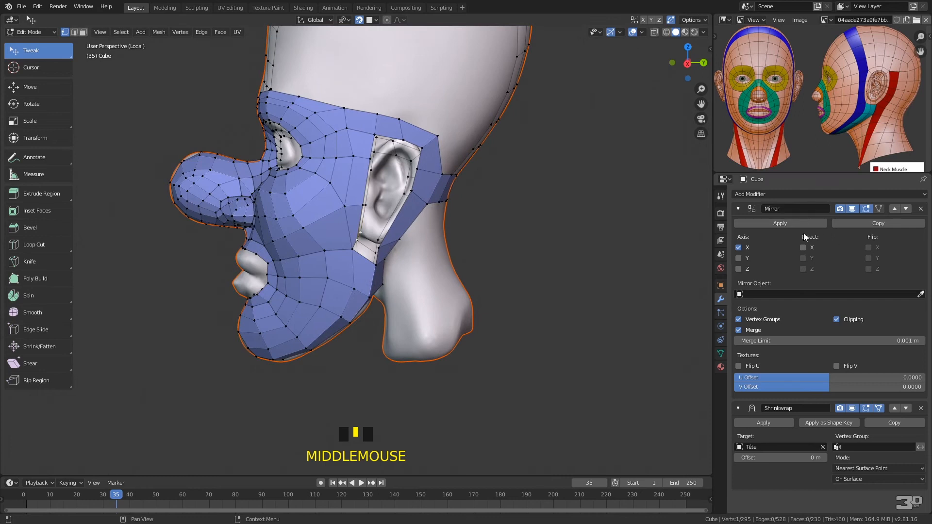
pyautogui.click(852, 208)
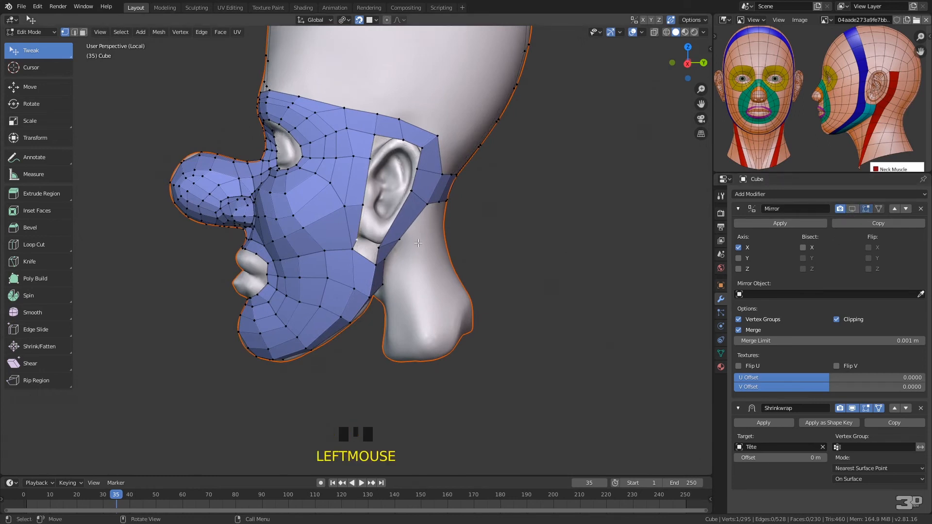
pyautogui.moveTo(361, 235)
pyautogui.keyDown('ctrl'); pyautogui.mouseDown(button='right')
pyautogui.moveTo(349, 243)
pyautogui.moveTo(372, 270)
pyautogui.moveTo(390, 263)
pyautogui.mouseUp(button='right'); pyautogui.keyUp('ctrl')
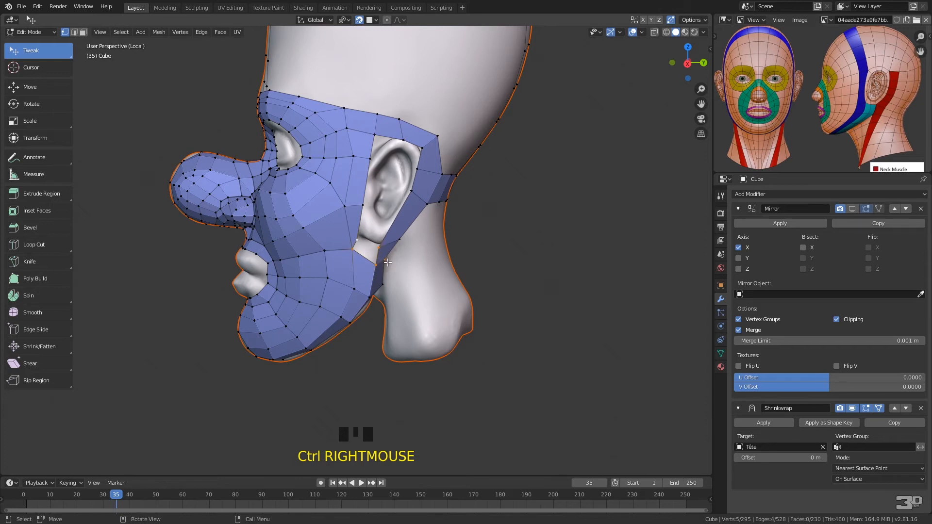
pyautogui.keyDown('shift'); pyautogui.click(392, 264); pyautogui.keyUp('shift')
pyautogui.press('f')
# Reposition the cheek and jaw vertices in front of and below the ear to even out the quads
pyautogui.moveTo(407, 256); pyautogui.dragTo(376, 240, button='middle')
pyautogui.moveTo(305, 189); pyautogui.dragTo(285, 177)
pyautogui.moveTo(309, 144); pyautogui.dragTo(319, 161)
pyautogui.moveTo(331, 123); pyautogui.dragTo(275, 167)
pyautogui.moveTo(315, 233); pyautogui.dragTo(310, 234)
pyautogui.moveTo(317, 272); pyautogui.dragTo(313, 268)
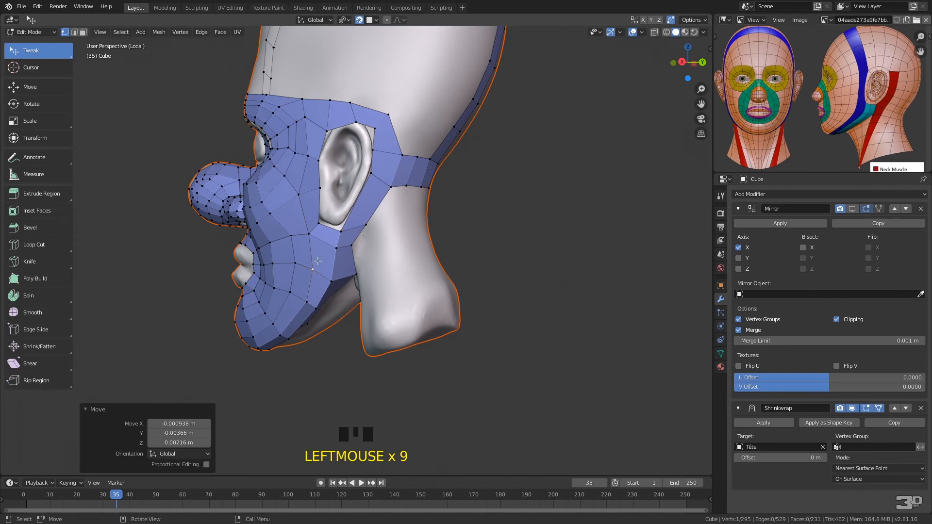
# Adjust the vertices in front of and above the ear to smooth the flow of the temple loops
pyautogui.moveTo(320, 189); pyautogui.dragTo(303, 159)
pyautogui.click(302, 158)
pyautogui.moveTo(303, 159); pyautogui.dragTo(366, 173, button='middle')
pyautogui.moveTo(392, 181); pyautogui.dragTo(395, 184)
pyautogui.moveTo(399, 139)
pyautogui.mouseDown()
pyautogui.moveTo(399, 148)
pyautogui.moveTo(373, 151)
pyautogui.moveTo(374, 167)
pyautogui.moveTo(401, 156)
pyautogui.mouseUp()
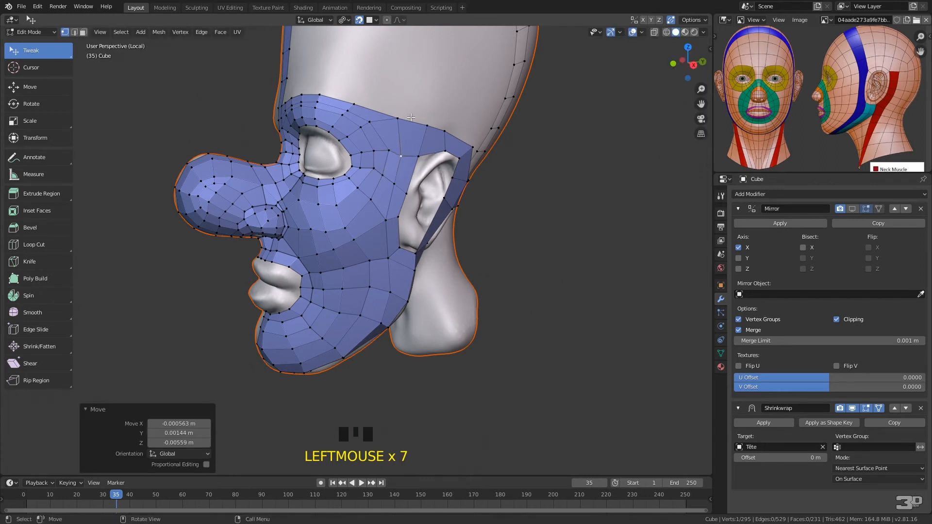
# Move the band's upper corner vertex behind the ear backward and fill a quad beside it above the rear strip
pyautogui.moveTo(483, 130); pyautogui.dragTo(414, 131, button='middle')
pyautogui.moveTo(354, 146); pyautogui.dragTo(371, 148)
pyautogui.click(383, 181)
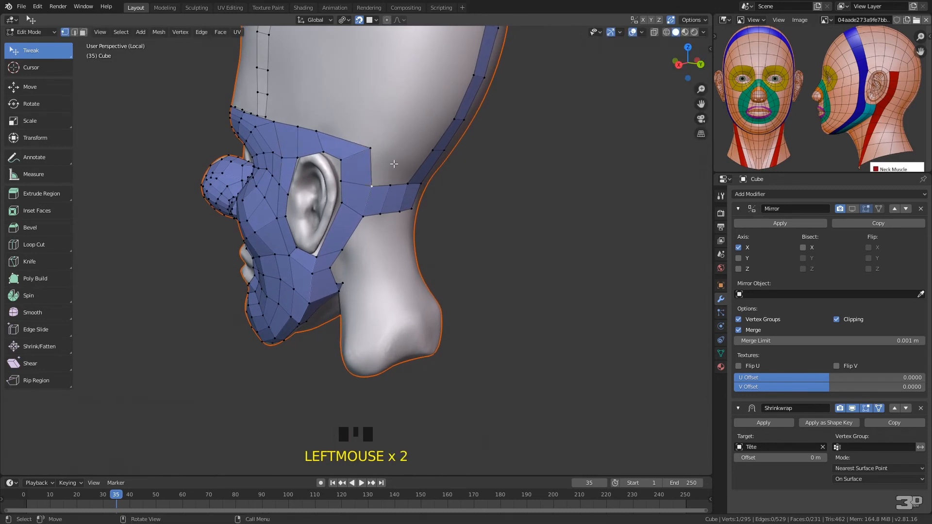
pyautogui.press('f')
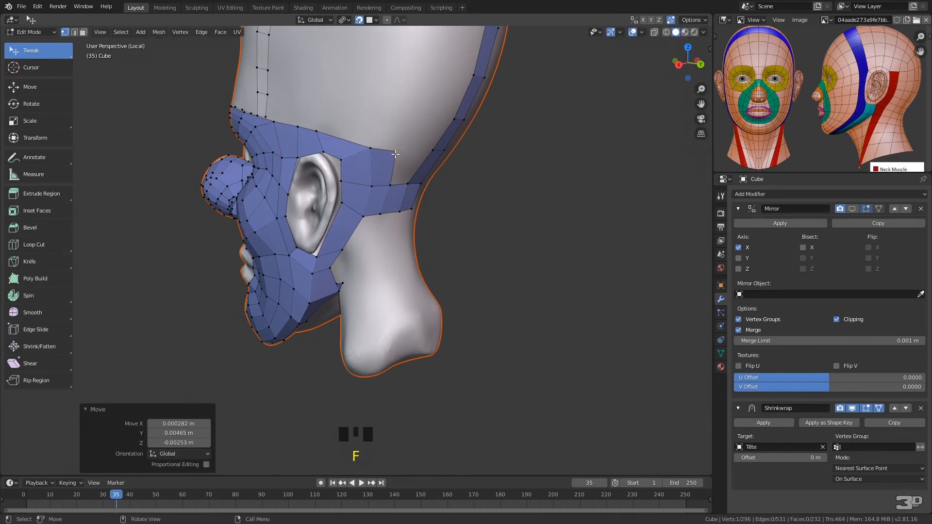
# Fill the quad between the ear band and the rear strip, and start a new row of quads above it
pyautogui.click(391, 184)
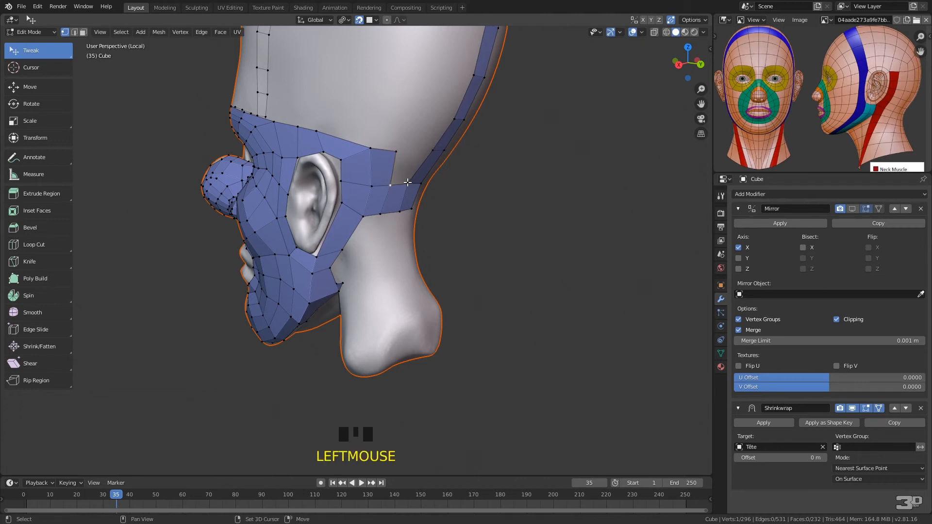
pyautogui.keyDown('shift'); pyautogui.click(412, 178); pyautogui.keyUp('shift')
pyautogui.press('f')
pyautogui.click(436, 147)
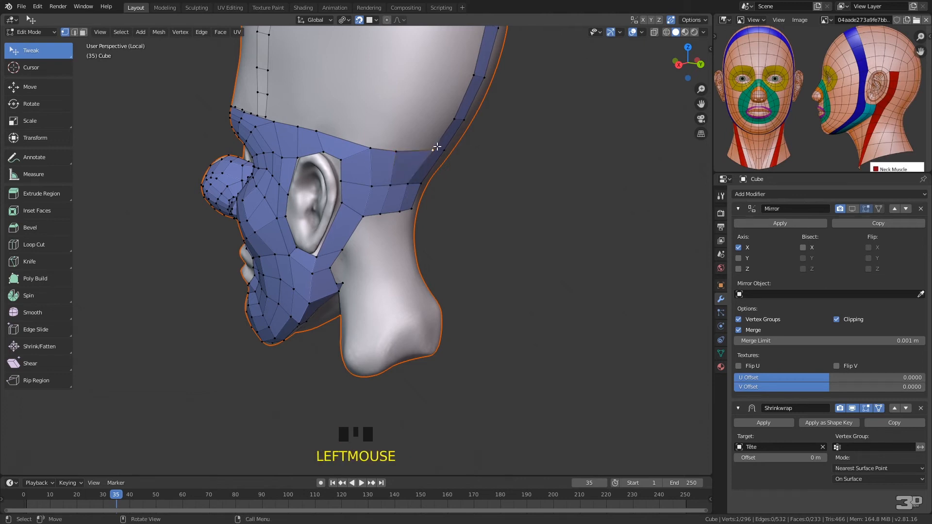
pyautogui.press('f')
pyautogui.click(410, 119)
# Extend the new upper row forward over the ear toward the temple with four more quads along the band's top edge
pyautogui.click(394, 148)
pyautogui.press('f')
pyautogui.click(375, 116)
pyautogui.click(369, 145)
pyautogui.press('f')
pyautogui.click(325, 104)
pyautogui.click(316, 131)
pyautogui.press('f')
pyautogui.click(304, 101)
pyautogui.click(299, 125)
pyautogui.press('f')
pyautogui.click(277, 95)
# Continue the upper row from the temple across the outer brow with three more quads, positioning each new corner vertex
pyautogui.moveTo(278, 96); pyautogui.dragTo(450, 141, button='middle')
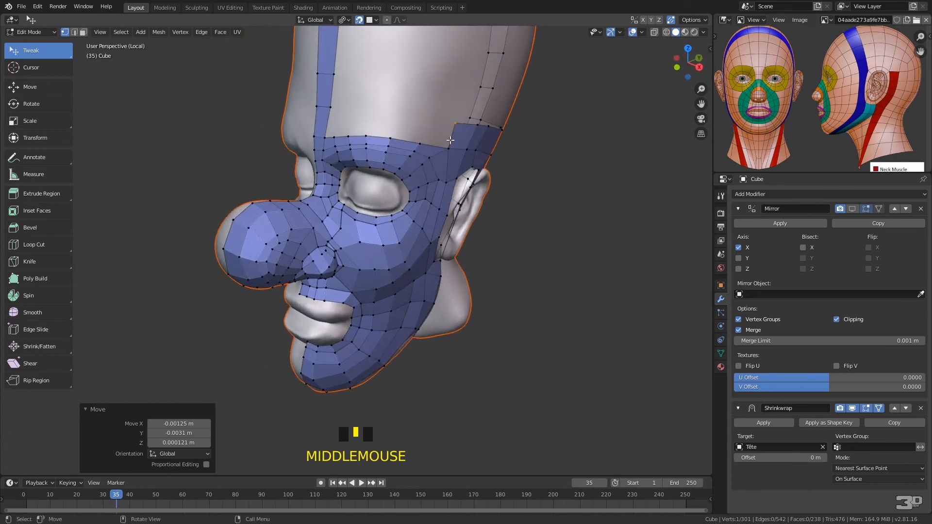
pyautogui.click(450, 142)
pyautogui.press('f')
pyautogui.click(421, 139)
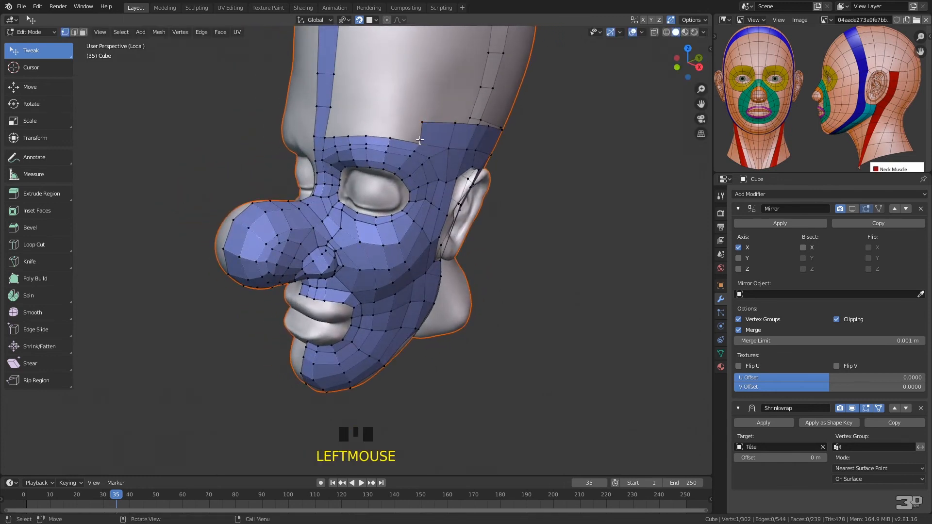
pyautogui.press('f')
pyautogui.click(390, 119)
pyautogui.click(390, 134)
pyautogui.press('f')
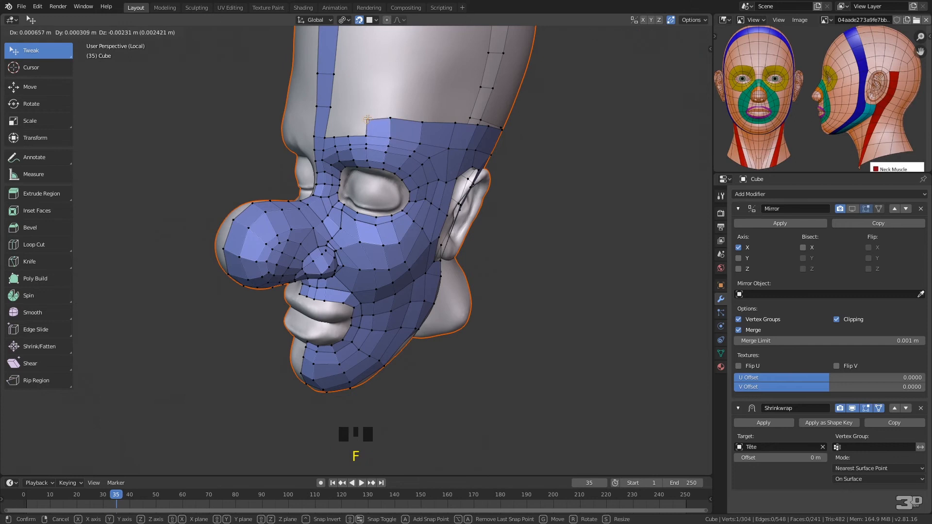
pyautogui.click(367, 119)
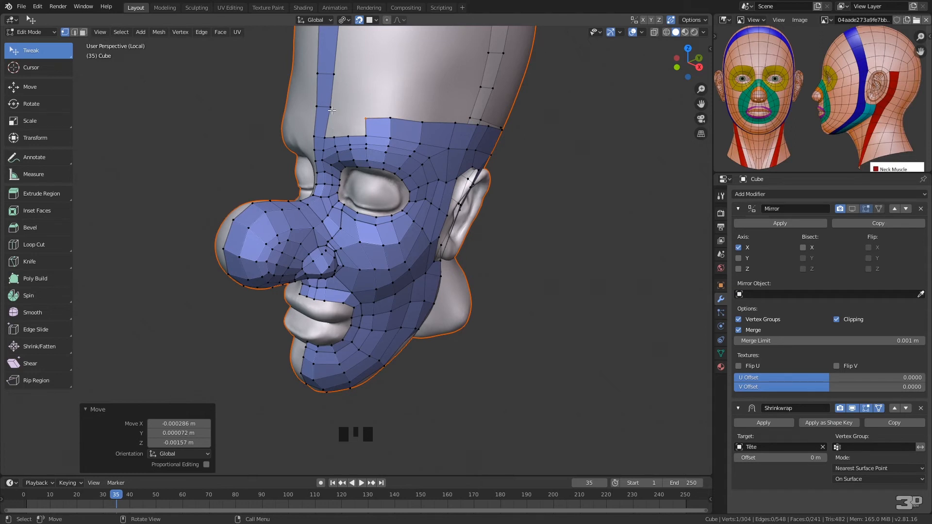
# Add two quads above the inner brow outward from the central forehead strip and fill the remaining gap in the row
pyautogui.click(329, 132)
pyautogui.press('f')
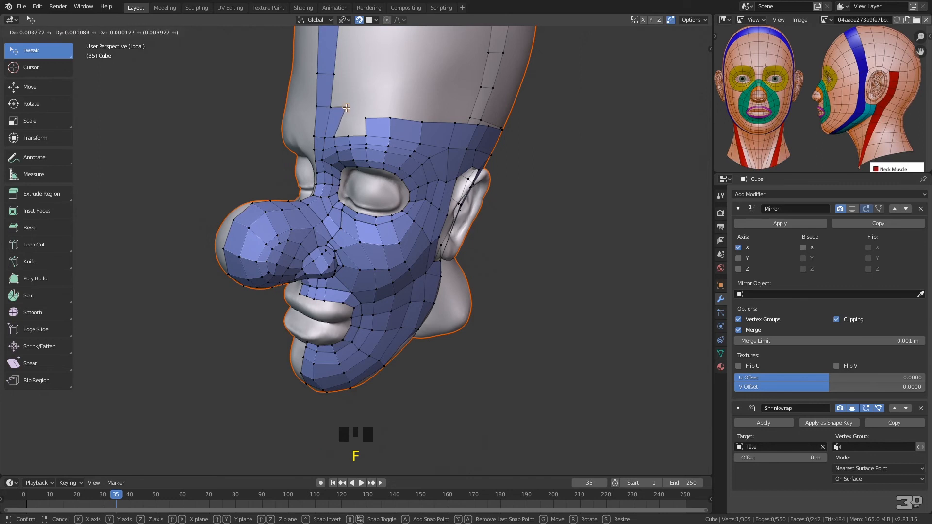
pyautogui.click(345, 108)
pyautogui.click(336, 136)
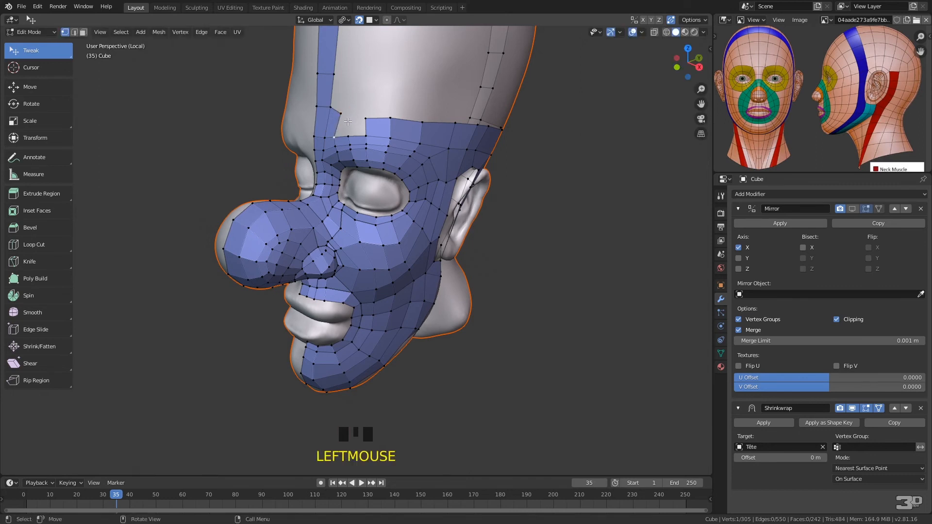
pyautogui.press('f')
pyautogui.click(353, 119)
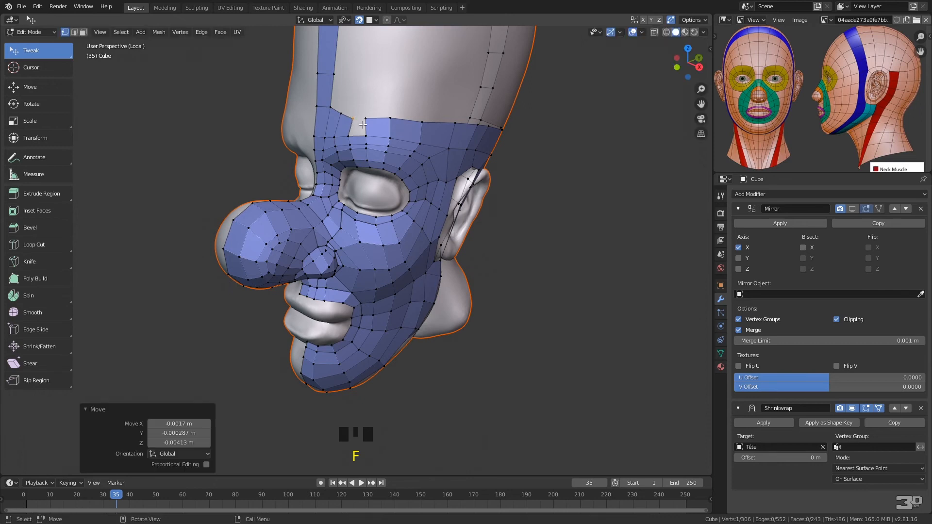
pyautogui.click(352, 135)
pyautogui.keyDown('shift'); pyautogui.click(367, 134); pyautogui.keyUp('shift')
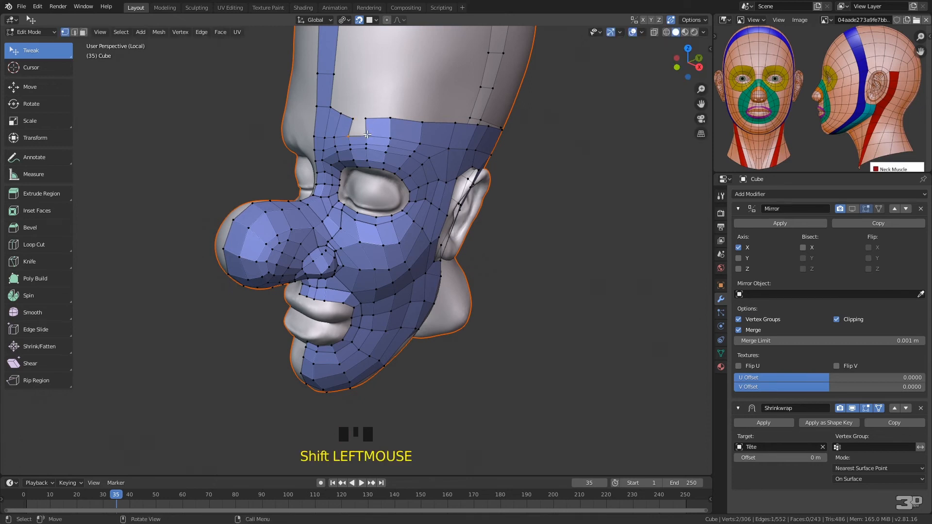
pyautogui.press('f')
# Adjust the vertices at the mouth corner and around and behind the ear to even out the quads
pyautogui.moveTo(437, 107); pyautogui.dragTo(481, 93, button='middle')
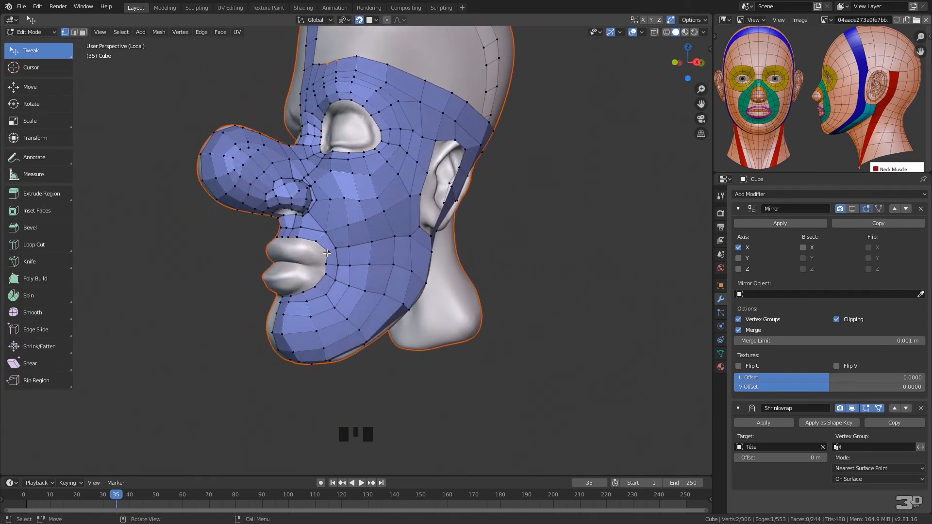
pyautogui.click(327, 252)
pyautogui.click(326, 265)
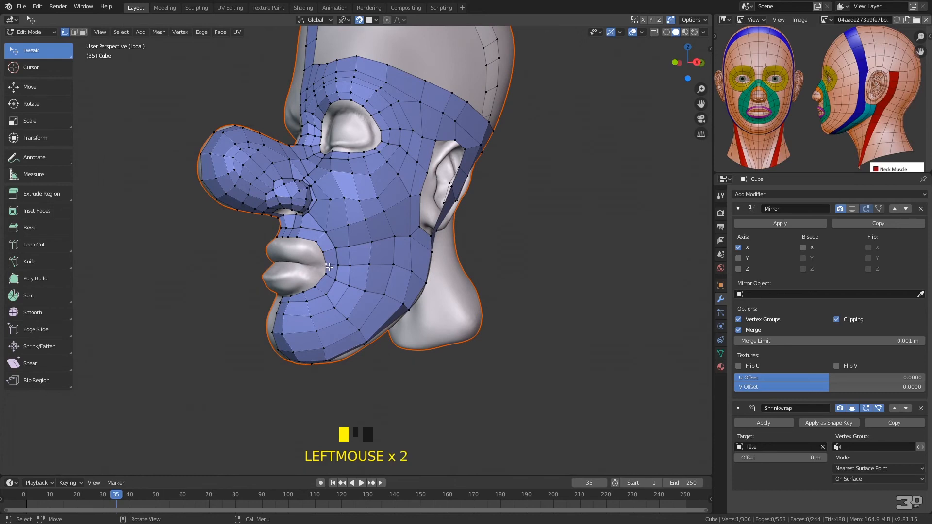
pyautogui.moveTo(506, 183); pyautogui.dragTo(427, 148, button='middle')
pyautogui.moveTo(413, 181); pyautogui.dragTo(407, 185)
pyautogui.moveTo(363, 145); pyautogui.dragTo(357, 145)
pyautogui.click(388, 156)
pyautogui.moveTo(384, 178); pyautogui.dragTo(406, 213)
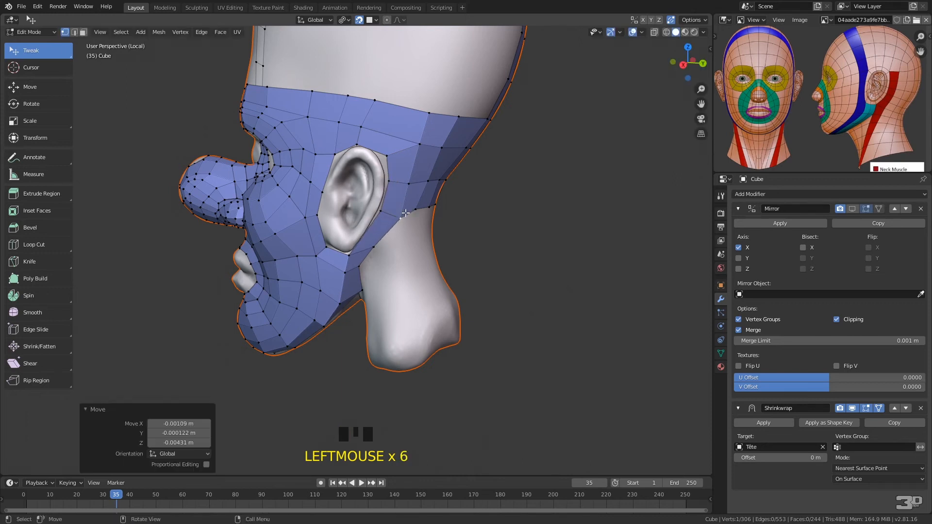
# Insert one loop cut across the strip behind the earlobe and reposition the surrounding vertices down to the jaw corner
pyautogui.hotkey('ctrl', 'r')
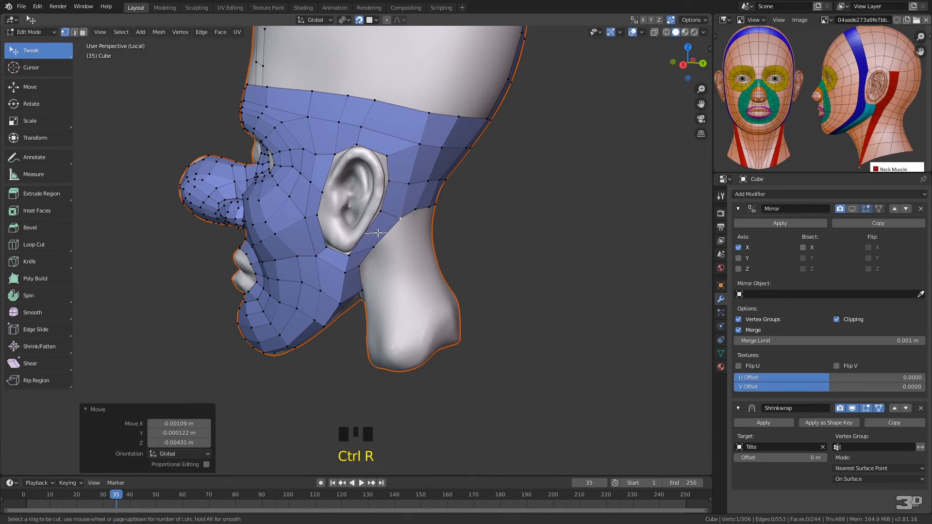
pyautogui.click(376, 233)
pyautogui.click(388, 235)
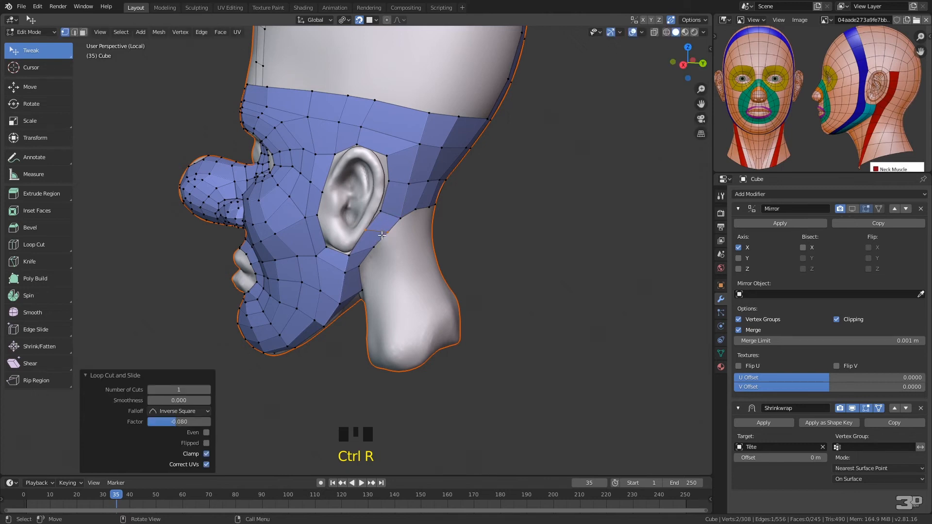
pyautogui.press('g')
pyautogui.click(379, 234)
pyautogui.moveTo(374, 247); pyautogui.dragTo(373, 256)
pyautogui.moveTo(373, 255); pyautogui.dragTo(340, 228, button='middle')
pyautogui.click(340, 230)
pyautogui.moveTo(340, 230); pyautogui.dragTo(344, 233)
# Extrude the edge below the earlobe back onto the neck and adjust the new quad's outer vertex
pyautogui.keyDown('shift'); pyautogui.click(352, 219); pyautogui.keyUp('shift')
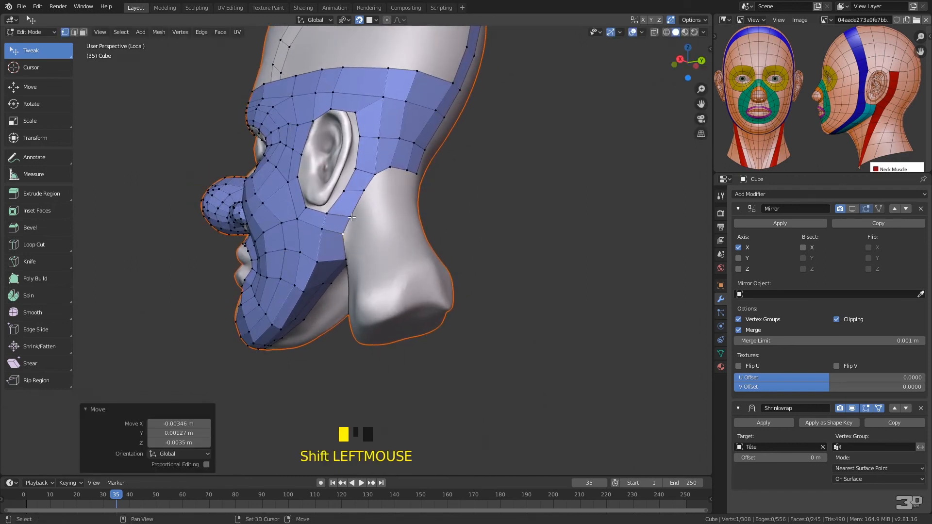
pyautogui.press('e')
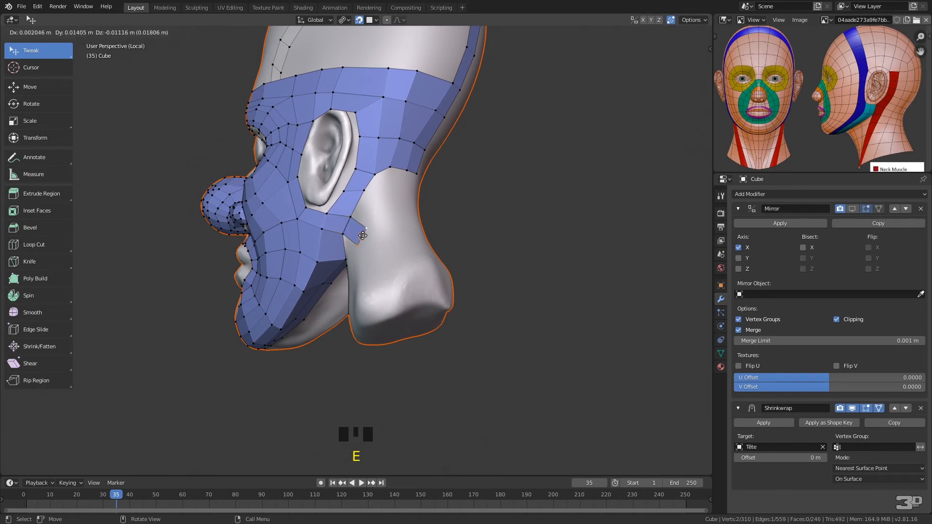
pyautogui.click(364, 234)
pyautogui.moveTo(364, 234); pyautogui.dragTo(369, 238)
pyautogui.click(350, 217)
pyautogui.press('e')
pyautogui.rightClick(379, 208)
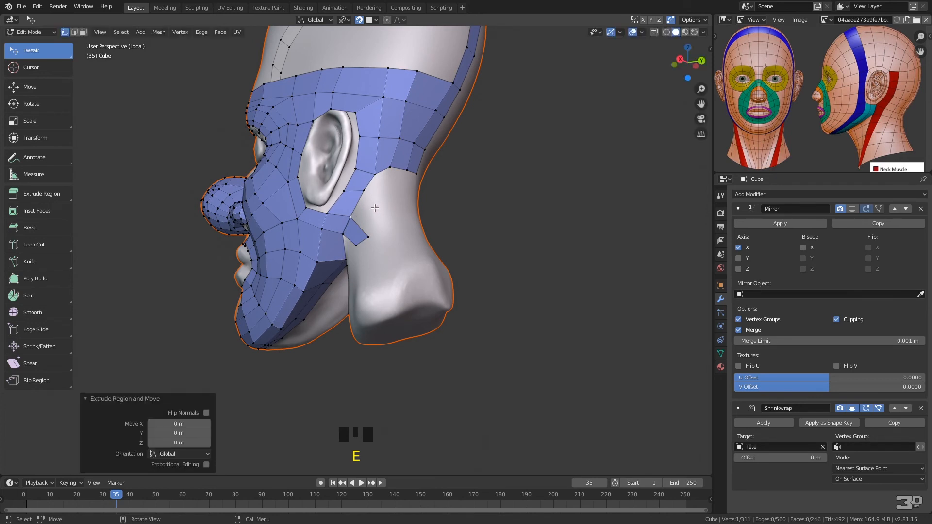
pyautogui.press('x')
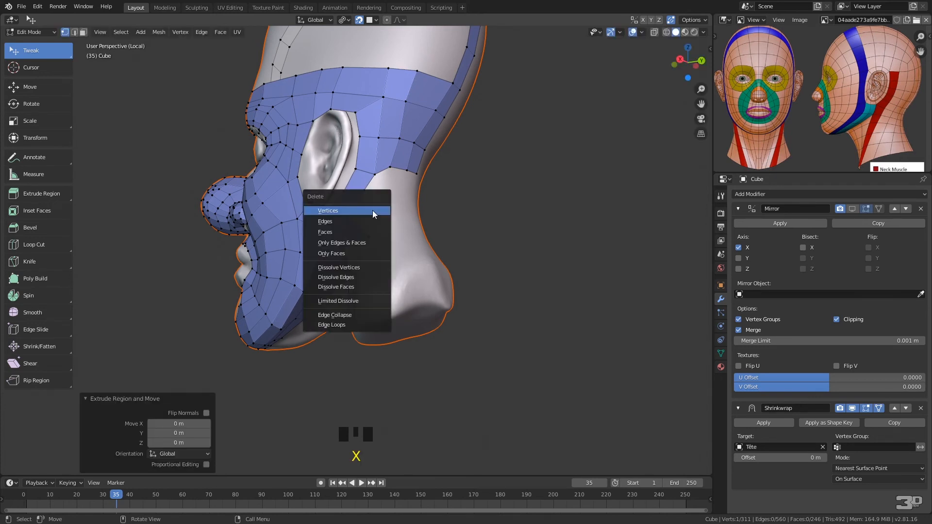
pyautogui.click(364, 210)
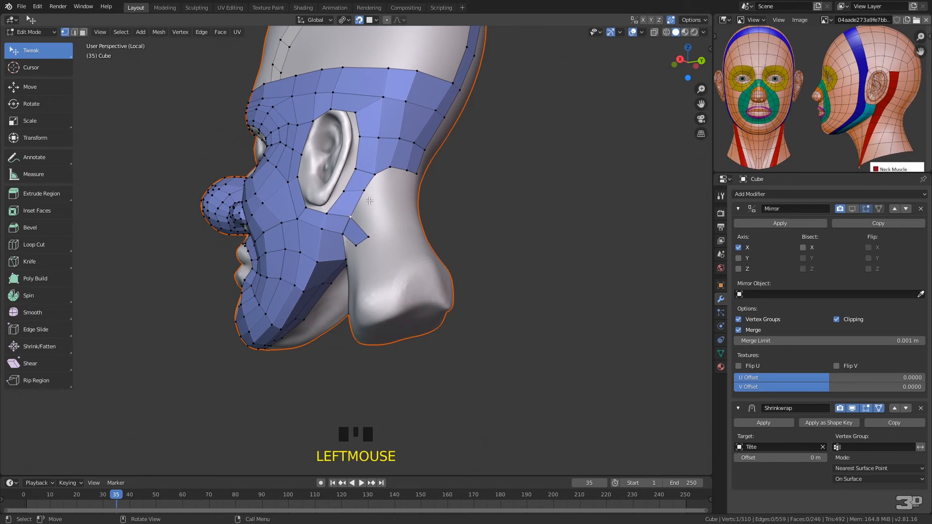
# Extend the neck row up behind the ear with three quads, placing each new corner vertex on the neck
pyautogui.press('f')
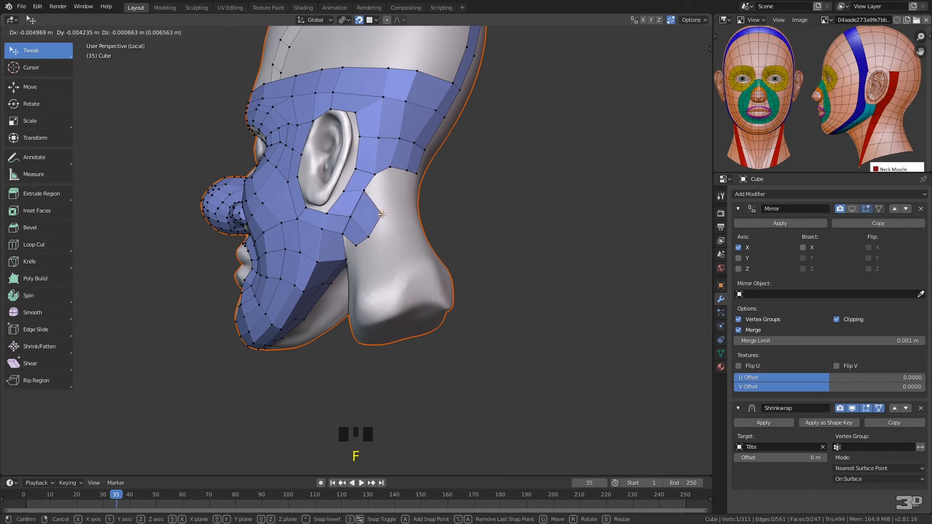
pyautogui.click(383, 217)
pyautogui.press('f')
pyautogui.click(397, 205)
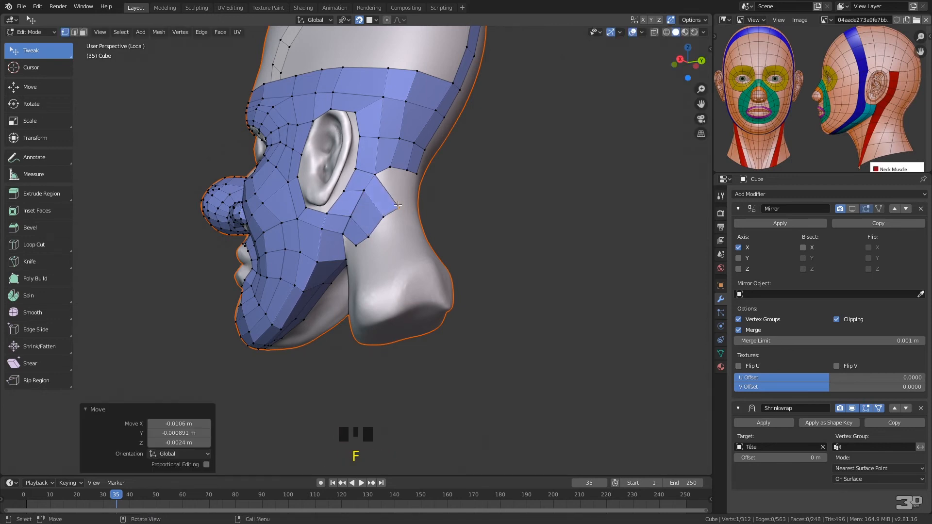
pyautogui.moveTo(380, 175); pyautogui.dragTo(339, 221, button='middle')
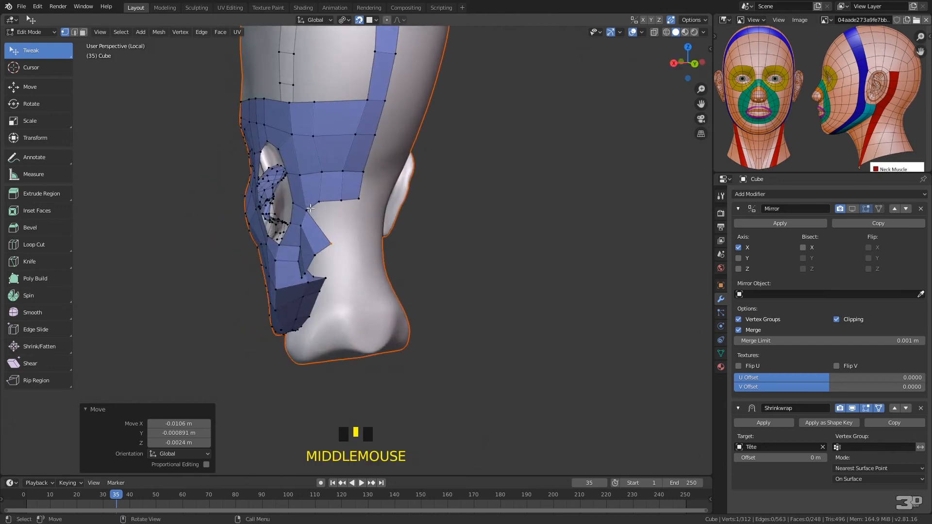
pyautogui.press('f')
pyautogui.click(343, 238)
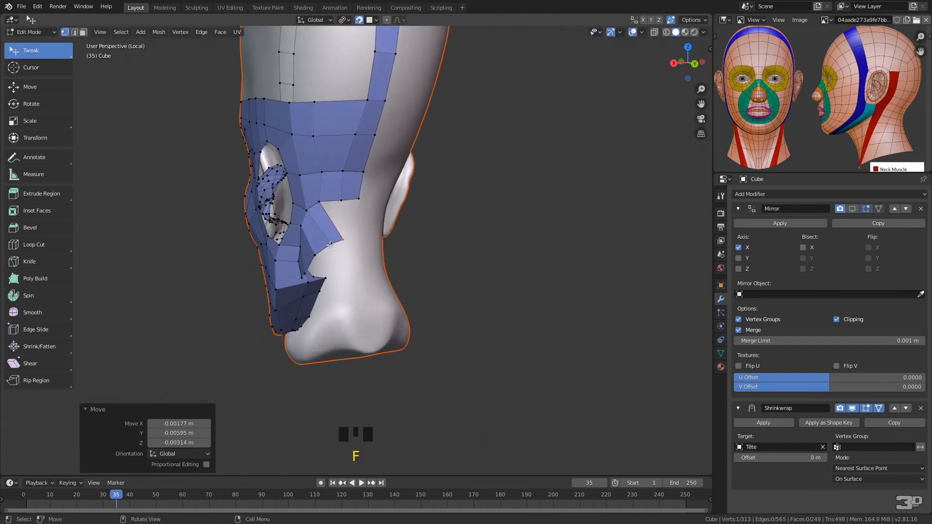
# Reposition the vertices of the new neck quads and the band's lower edge to even their spacing
pyautogui.moveTo(313, 255); pyautogui.dragTo(322, 246)
pyautogui.moveTo(342, 238)
pyautogui.mouseDown(button='middle')
pyautogui.moveTo(307, 237)
pyautogui.moveTo(343, 241)
pyautogui.mouseUp(button='middle')
pyautogui.moveTo(343, 240); pyautogui.dragTo(331, 241)
pyautogui.moveTo(319, 202); pyautogui.dragTo(328, 203)
pyautogui.moveTo(332, 242); pyautogui.dragTo(335, 243)
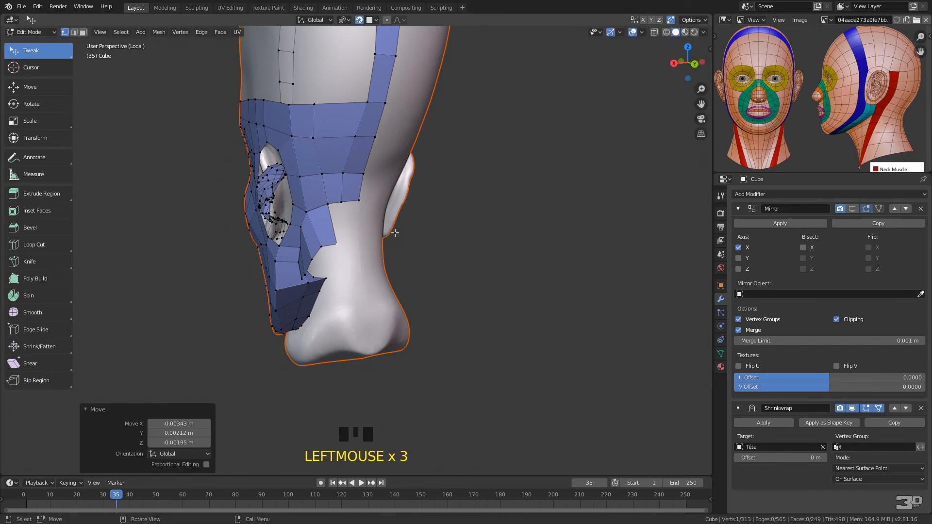
# Turn on the Mirror modifier's viewport display and extend the neck row across the nape to the centre line with two quads
pyautogui.click(852, 209)
pyautogui.click(355, 219)
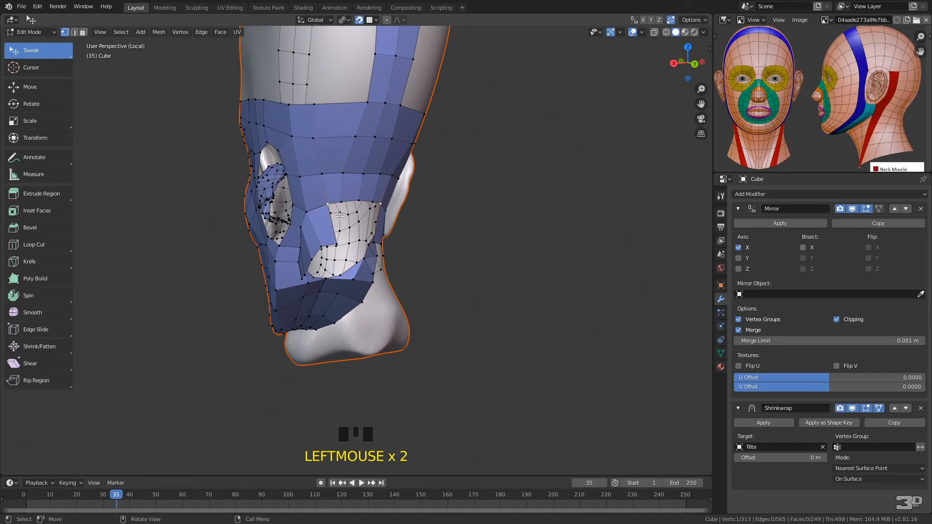
pyautogui.press('f')
pyautogui.click(356, 241)
pyautogui.press('f')
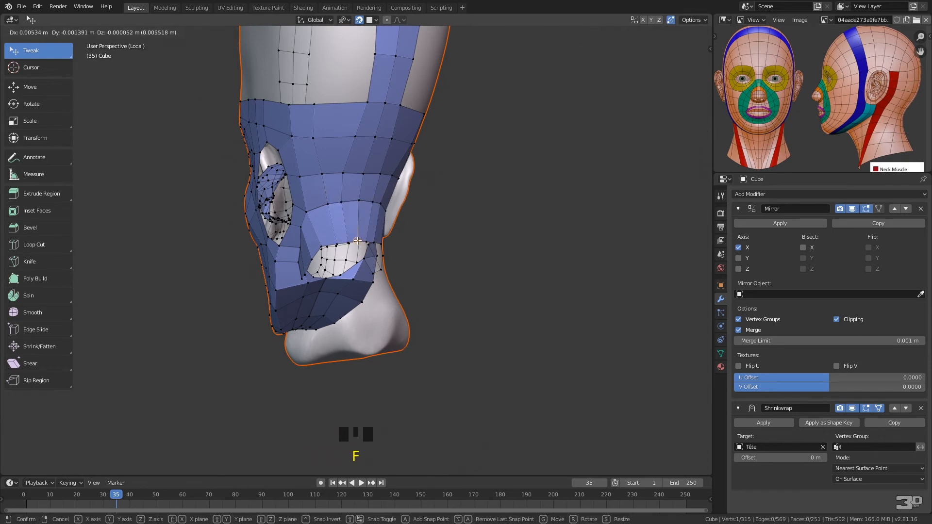
pyautogui.click(358, 244)
pyautogui.moveTo(357, 244); pyautogui.dragTo(327, 189, button='middle')
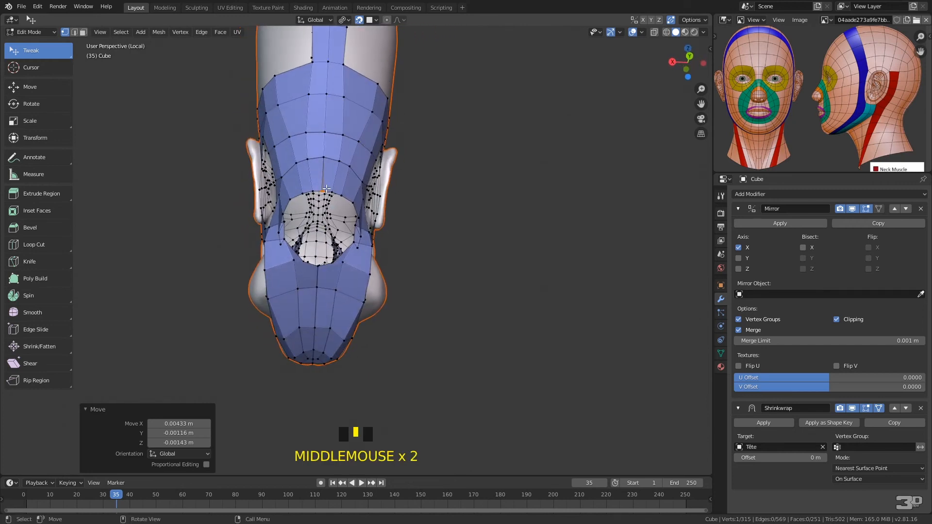
pyautogui.click(328, 189)
pyautogui.moveTo(328, 188); pyautogui.dragTo(324, 191)
# Add a quad between the jaw corner and the neck row below the ear, and adjust its lower vertices
pyautogui.moveTo(324, 191); pyautogui.dragTo(408, 188, button='middle')
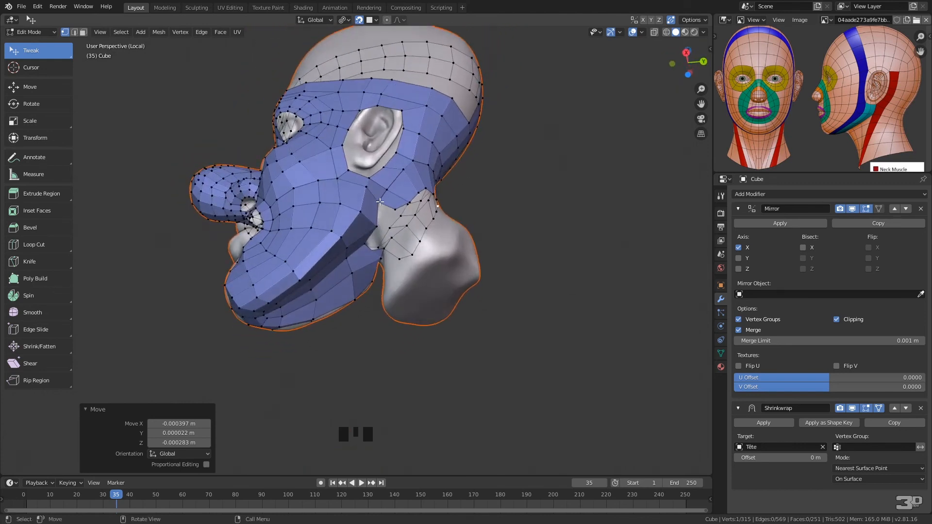
pyautogui.press('f')
pyautogui.click(387, 226)
pyautogui.moveTo(387, 227); pyautogui.dragTo(438, 245, button='middle')
pyautogui.moveTo(429, 249); pyautogui.dragTo(425, 256)
pyautogui.moveTo(425, 256); pyautogui.dragTo(434, 198, button='middle')
# Reposition the vertices where the jaw's underside meets the neck, using X-ray display temporarily to reach the hidden ones
pyautogui.hotkey('alt', 'z')
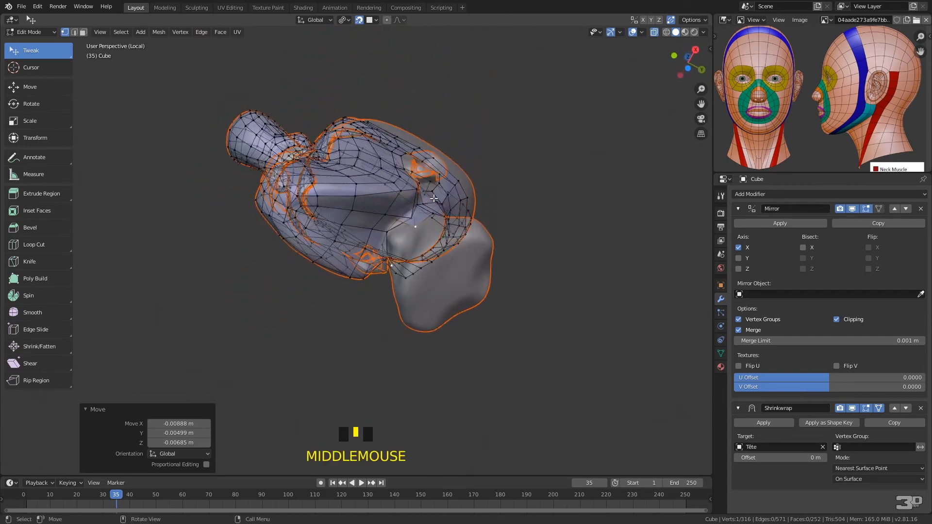
pyautogui.click(410, 210)
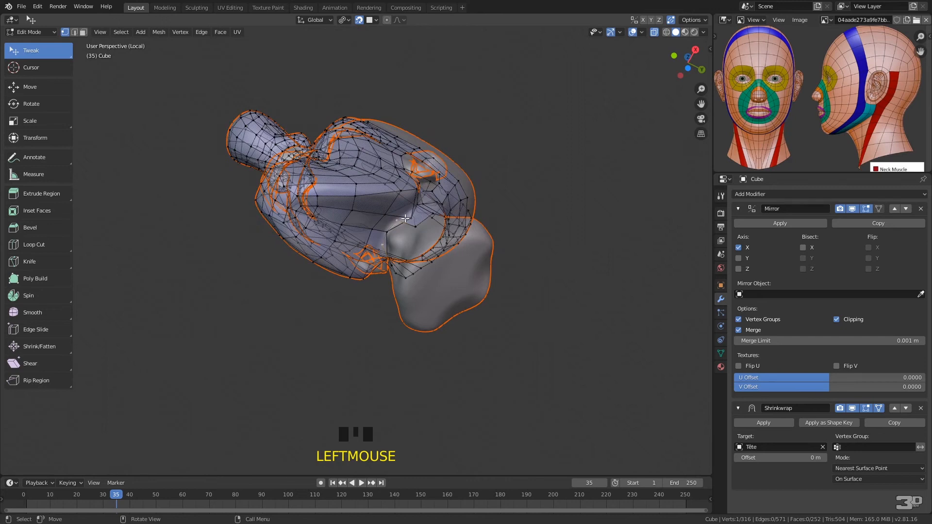
pyautogui.press('g')
pyautogui.click(412, 224)
pyautogui.moveTo(412, 224); pyautogui.dragTo(388, 213, button='middle')
pyautogui.hotkey('alt', 'z')
pyautogui.click(389, 212)
pyautogui.moveTo(380, 219)
pyautogui.mouseDown()
pyautogui.moveTo(372, 224)
pyautogui.moveTo(383, 205)
pyautogui.mouseUp()
pyautogui.click(382, 200)
pyautogui.moveTo(375, 220); pyautogui.dragTo(444, 191, button='middle')
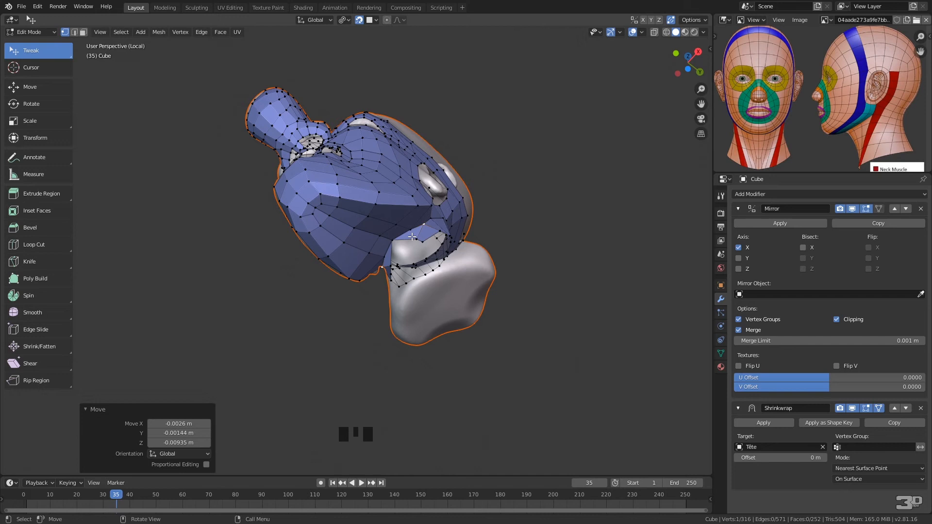
# Delete the face at the rear of the jaw's underside beside the neck in face select mode
pyautogui.press('3')
pyautogui.click(425, 229)
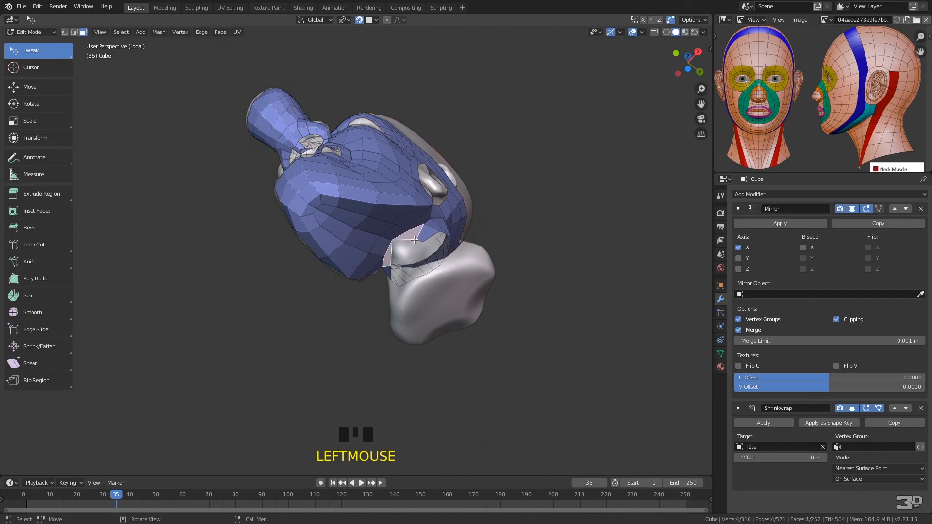
pyautogui.press('x')
pyautogui.click(395, 257)
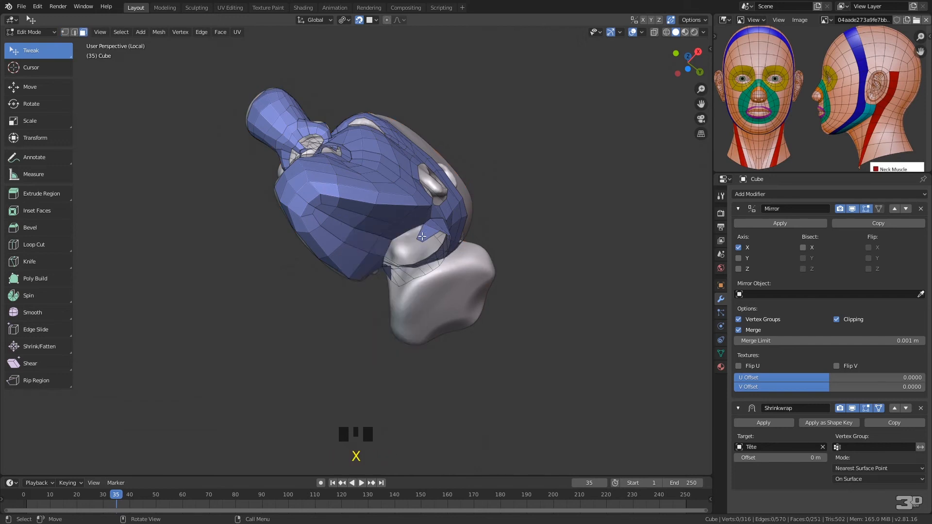
# Merge the two loose vertices at the rear of the jaw's underside At Last, in vertex select mode
pyautogui.click(430, 226)
pyautogui.press('1')
pyautogui.click(417, 239)
pyautogui.keyDown('shift'); pyautogui.click(411, 229); pyautogui.keyUp('shift')
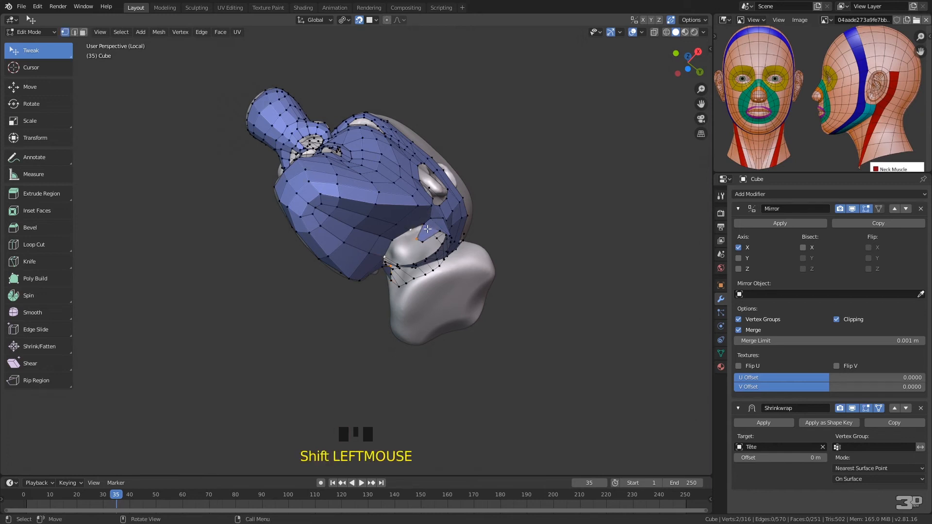
pyautogui.hotkey('alt', 'm')
pyautogui.click(404, 228)
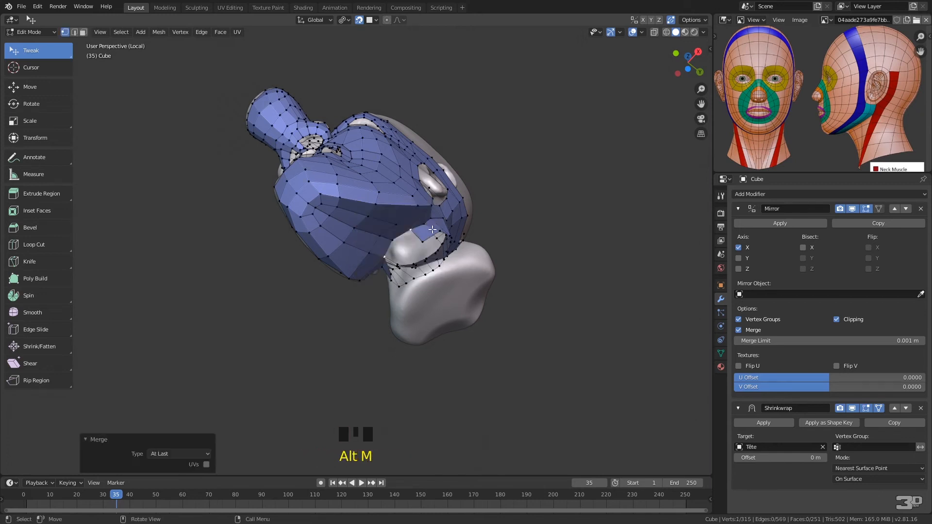
# Fill the remaining gap between the jaw's underside and the neck with a quad, and even out the vertices around it
pyautogui.click(417, 231)
pyautogui.press('f')
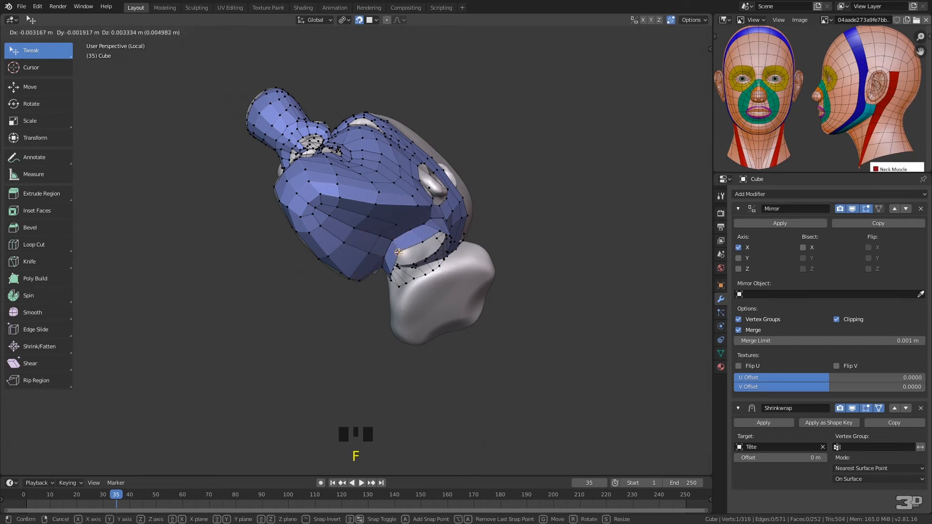
pyautogui.click(400, 252)
pyautogui.moveTo(437, 222); pyautogui.dragTo(402, 252, button='middle')
pyautogui.moveTo(404, 245); pyautogui.dragTo(386, 270)
pyautogui.click(394, 258)
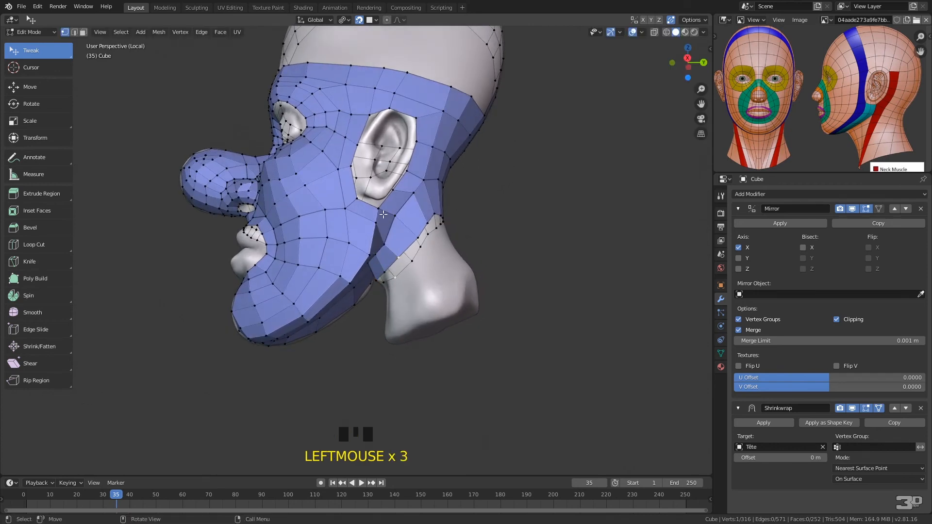
pyautogui.moveTo(419, 232)
pyautogui.mouseDown()
pyautogui.moveTo(397, 214)
pyautogui.moveTo(425, 221)
pyautogui.mouseUp()
pyautogui.moveTo(425, 222); pyautogui.dragTo(367, 208, button='middle')
pyautogui.moveTo(324, 221)
pyautogui.mouseDown()
pyautogui.moveTo(318, 227)
pyautogui.moveTo(333, 223)
pyautogui.mouseUp()
pyautogui.moveTo(371, 220); pyautogui.dragTo(458, 232, button='middle')
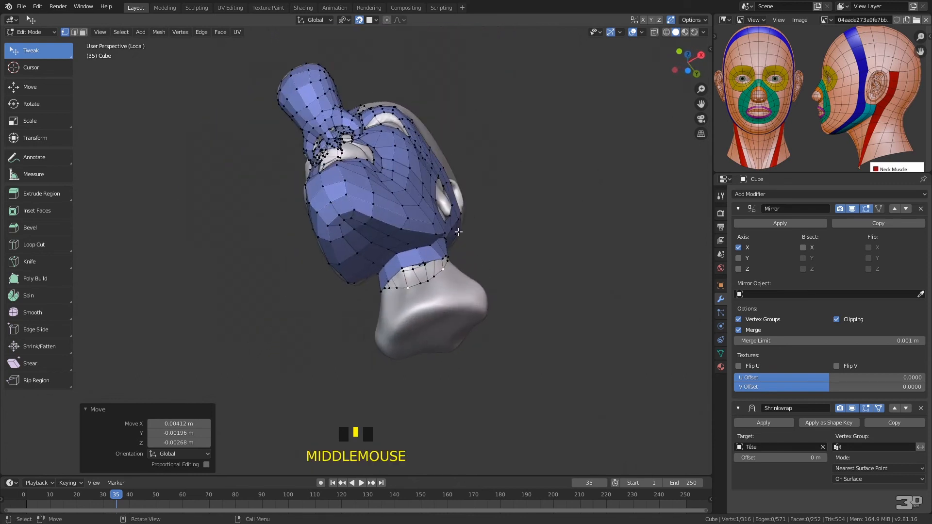
pyautogui.click(424, 264)
pyautogui.press('less')
pyautogui.keyDown('shift'); pyautogui.click(425, 263); pyautogui.keyUp('shift')
pyautogui.moveTo(425, 262); pyautogui.dragTo(416, 298, button='middle')
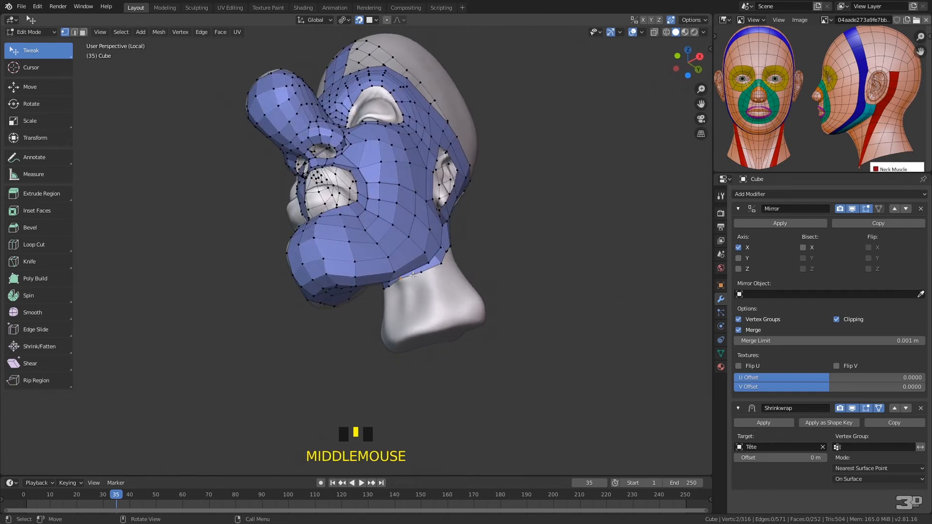
pyautogui.press('e')
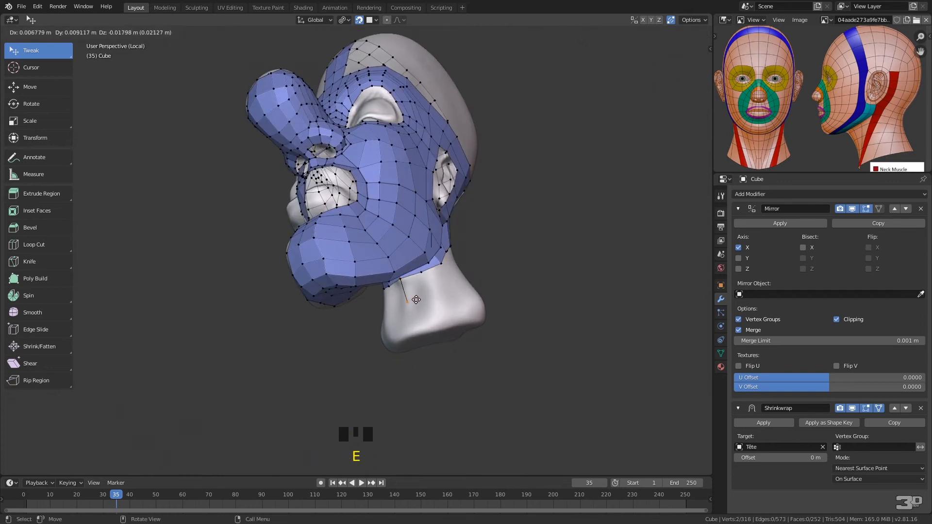
pyautogui.rightClick(416, 301)
pyautogui.hotkey('ctrl', 'z')
pyautogui.hotkey('ctrl', 'z')
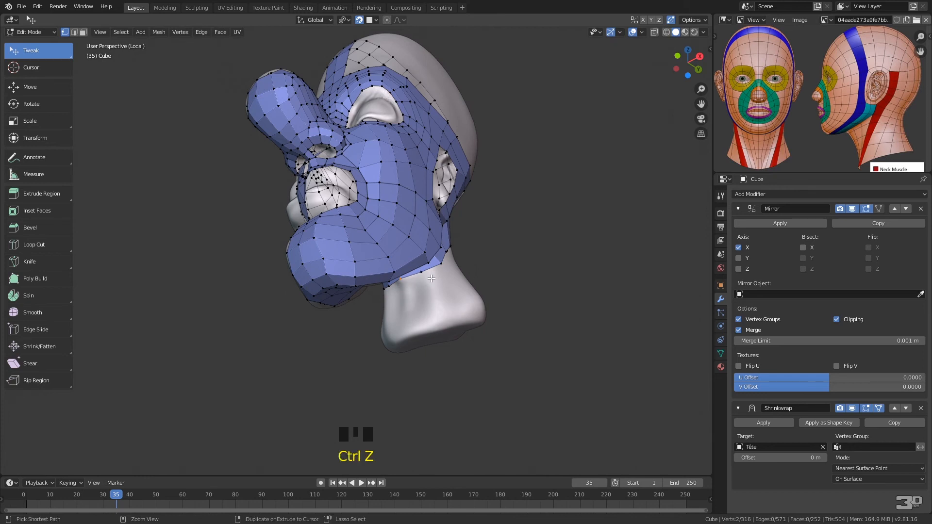
# Extrude the neck row's edge below the jaw corner down in three quads to the base of the neck
pyautogui.moveTo(459, 240); pyautogui.dragTo(419, 281, button='middle')
pyautogui.click(425, 272)
pyautogui.keyDown('shift'); pyautogui.click(418, 281); pyautogui.keyUp('shift')
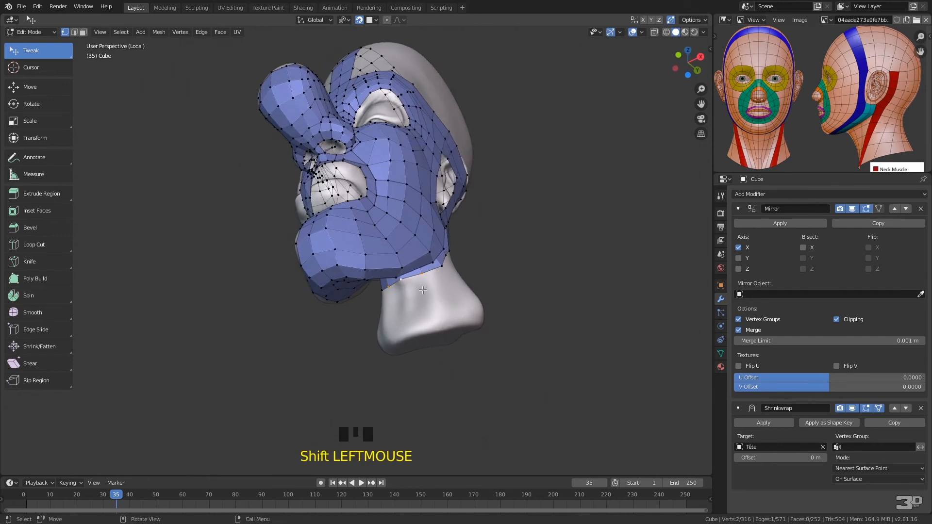
pyautogui.press('e')
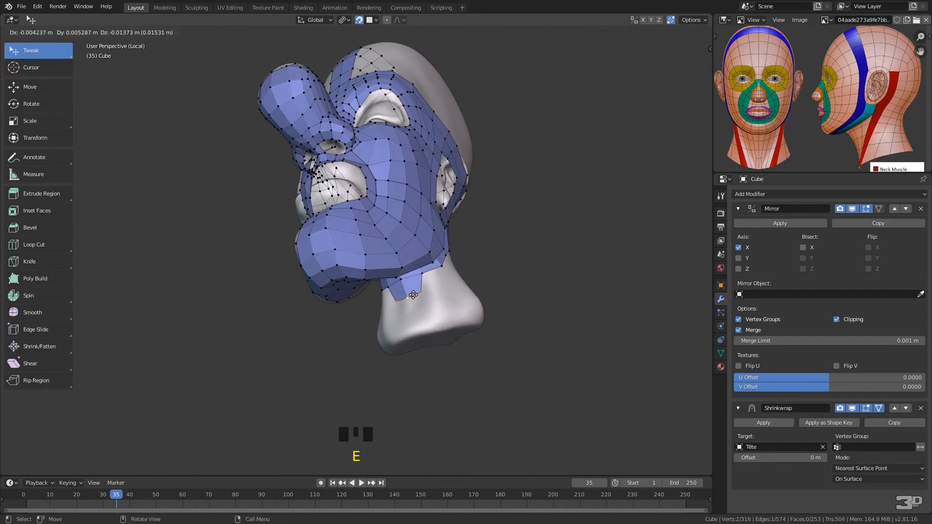
pyautogui.click(416, 298)
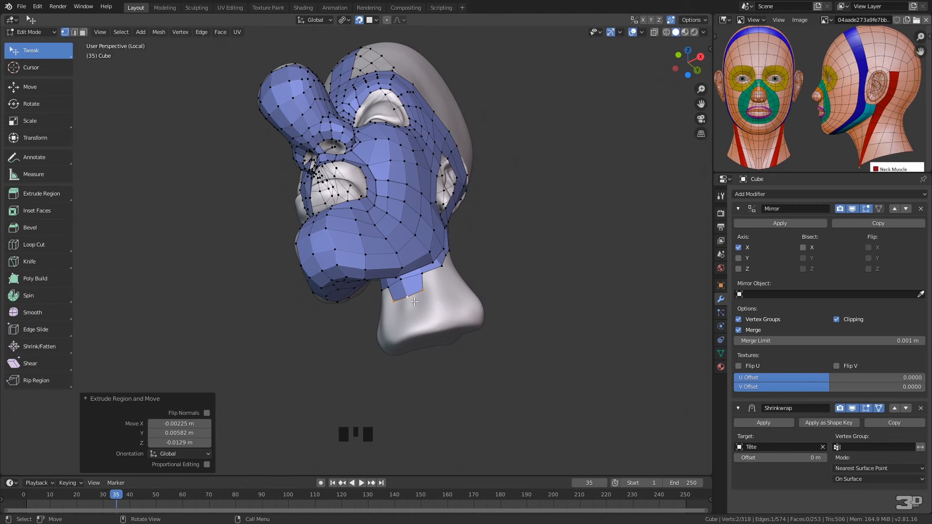
pyautogui.press('e')
pyautogui.click(411, 310)
pyautogui.press('e')
pyautogui.click(415, 331)
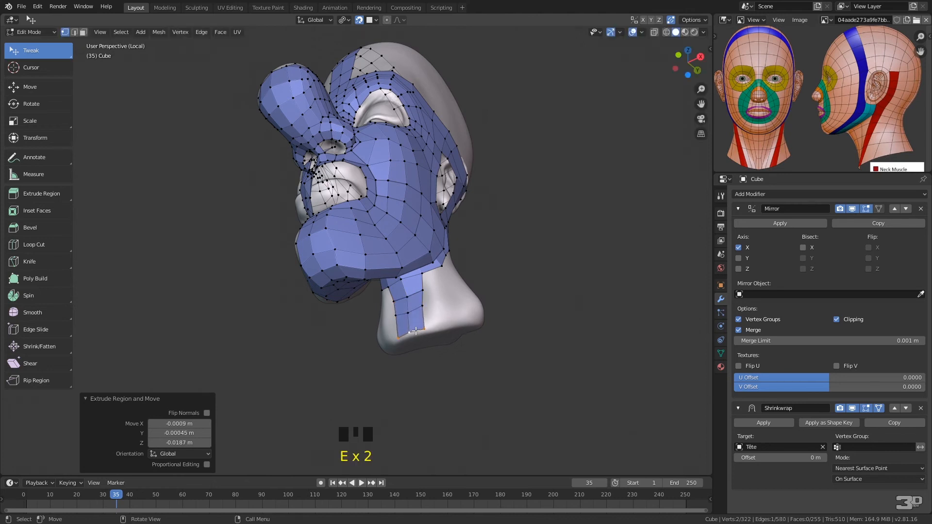
# Fill a column of three quads down the side of the neck, directly behind the extruded strip
pyautogui.click(430, 278)
pyautogui.moveTo(443, 277); pyautogui.dragTo(414, 293, button='middle')
pyautogui.click(435, 275)
pyautogui.click(418, 287)
pyautogui.press('f')
pyautogui.click(435, 297)
pyautogui.click(418, 305)
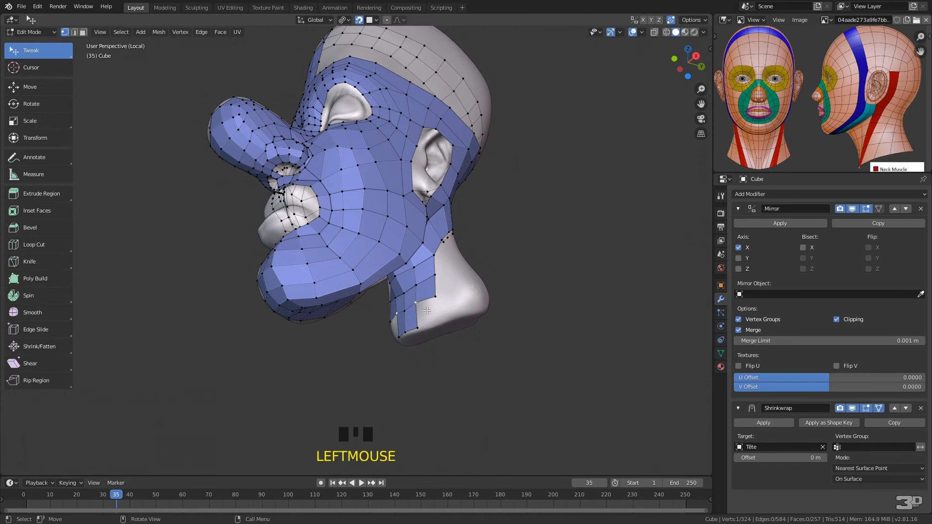
pyautogui.press('f')
pyautogui.click(426, 311)
# Add a second column of three quads on the side of the neck, down to its base, and adjust the lowest vertex
pyautogui.moveTo(427, 311); pyautogui.dragTo(403, 278, button='middle')
pyautogui.press('f')
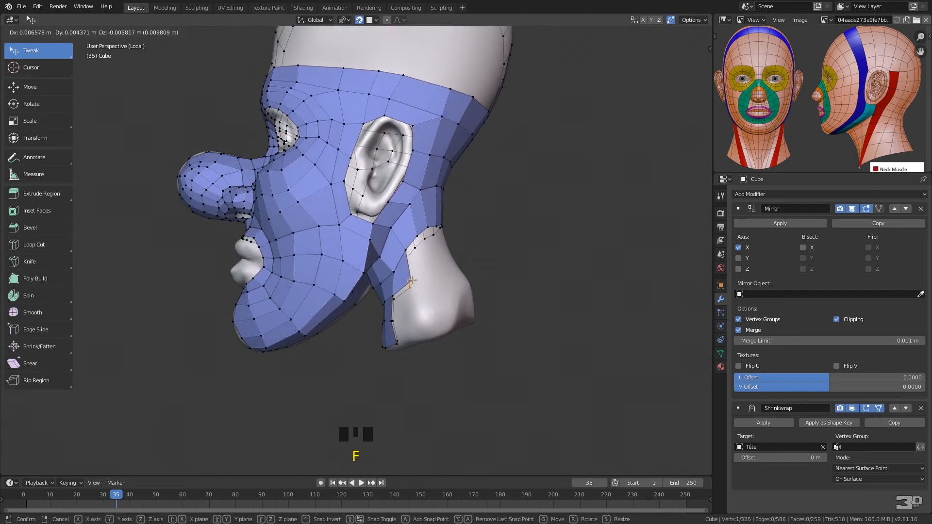
pyautogui.click(413, 283)
pyautogui.click(393, 297)
pyautogui.press('f')
pyautogui.click(397, 321)
pyautogui.press('f')
pyautogui.click(423, 335)
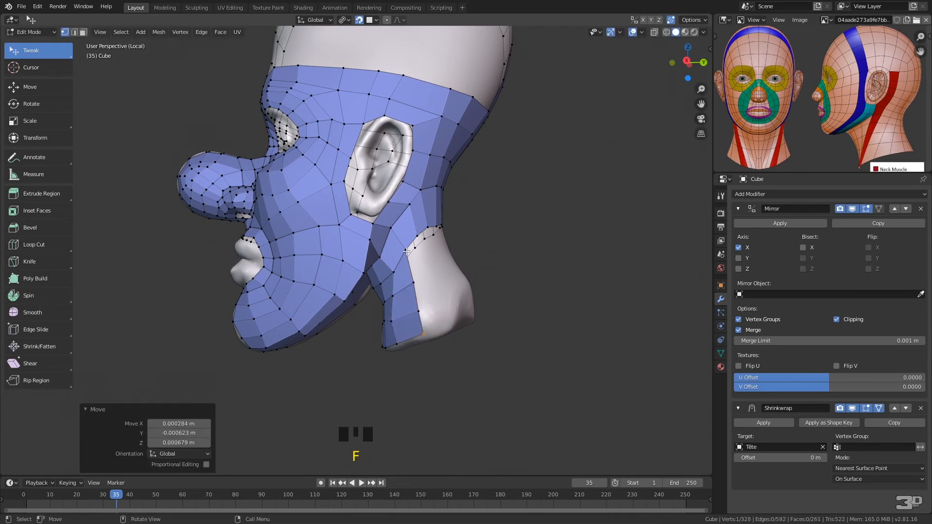
# Add a third column of three quads farther back on the side of the neck
pyautogui.press('f')
pyautogui.click(431, 274)
pyautogui.press('f')
pyautogui.click(421, 312)
pyautogui.press('f')
pyautogui.click(437, 326)
# Add a fourth column of three quads where the side of the neck turns toward the nape
pyautogui.moveTo(437, 326); pyautogui.dragTo(407, 307, button='middle')
pyautogui.click(367, 262)
pyautogui.press('f')
pyautogui.click(391, 294)
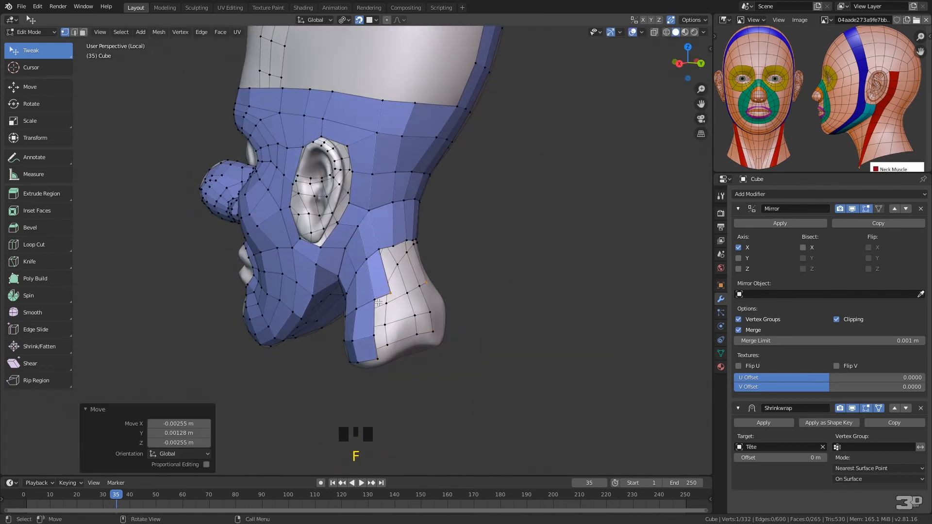
pyautogui.press('f')
pyautogui.click(397, 321)
pyautogui.press('f')
pyautogui.click(402, 346)
# Add a fifth column of three quads on the back of the neck, leaving a gap before the centre line
pyautogui.click(406, 315)
pyautogui.press('f')
pyautogui.click(401, 297)
pyautogui.click(392, 295)
pyautogui.press('f')
pyautogui.click(415, 318)
pyautogui.click(399, 322)
pyautogui.press('f')
pyautogui.click(417, 341)
pyautogui.moveTo(417, 341); pyautogui.dragTo(349, 268, button='middle')
# Extrude the nape edge at the centre line down in three quads to the base of the neck
pyautogui.click(332, 214)
pyautogui.keyDown('shift'); pyautogui.click(338, 219); pyautogui.keyUp('shift')
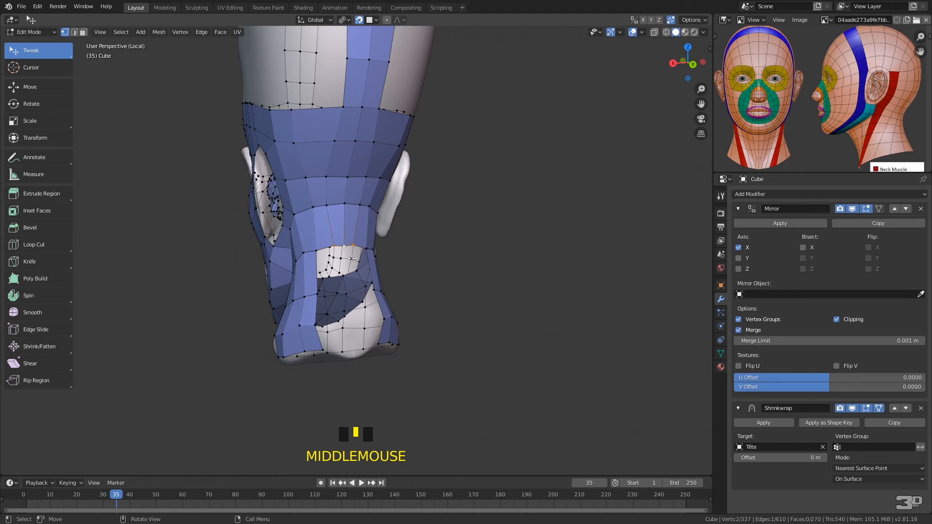
pyautogui.press('f')
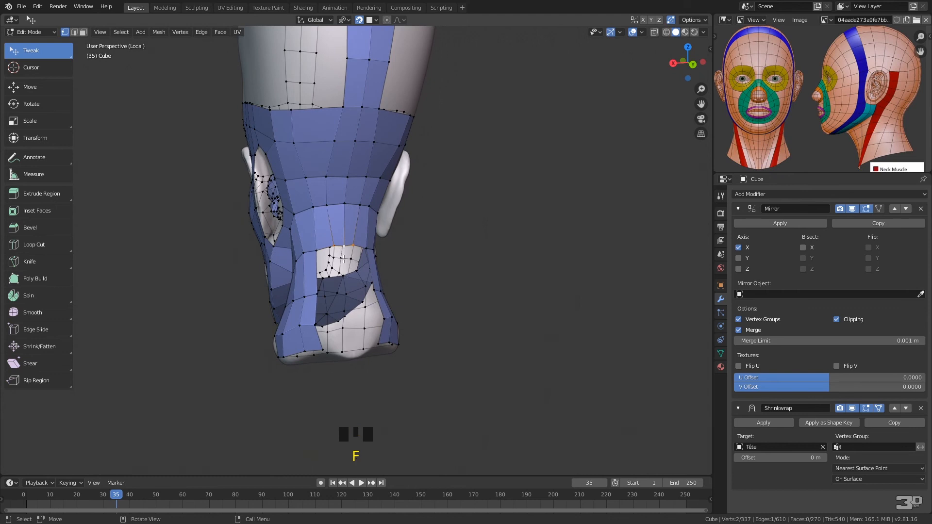
pyautogui.press('e')
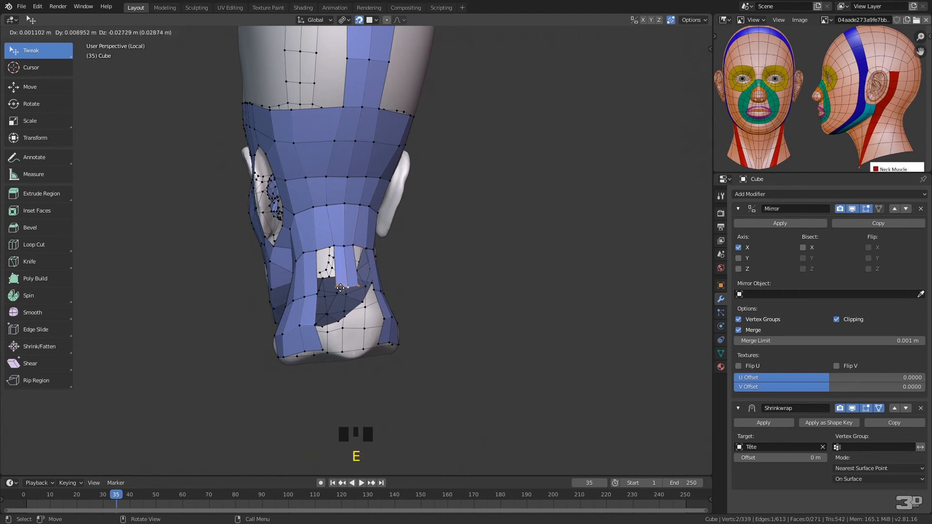
pyautogui.click(343, 294)
pyautogui.press('e')
pyautogui.click(339, 337)
pyautogui.press('e')
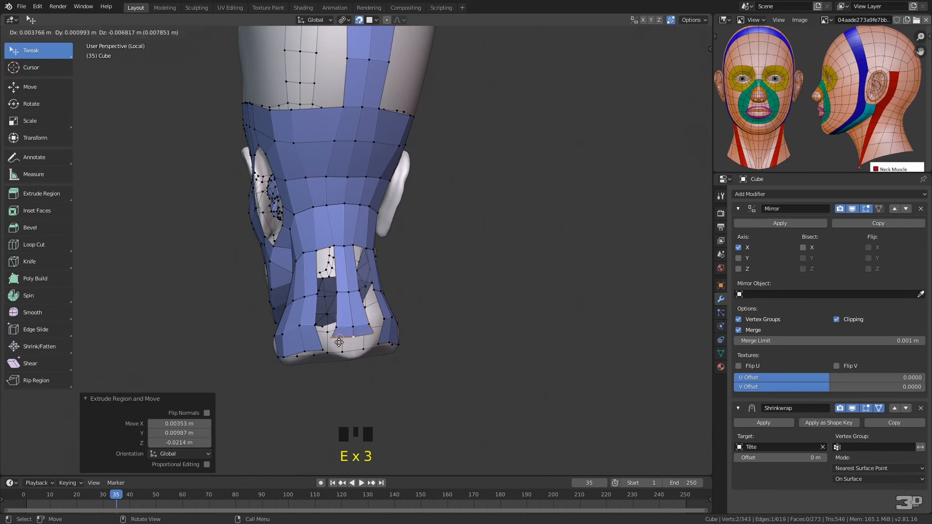
pyautogui.click(345, 350)
# Fill the gap between the nape's centre strip and the neighbouring column with three quads
pyautogui.click(323, 248)
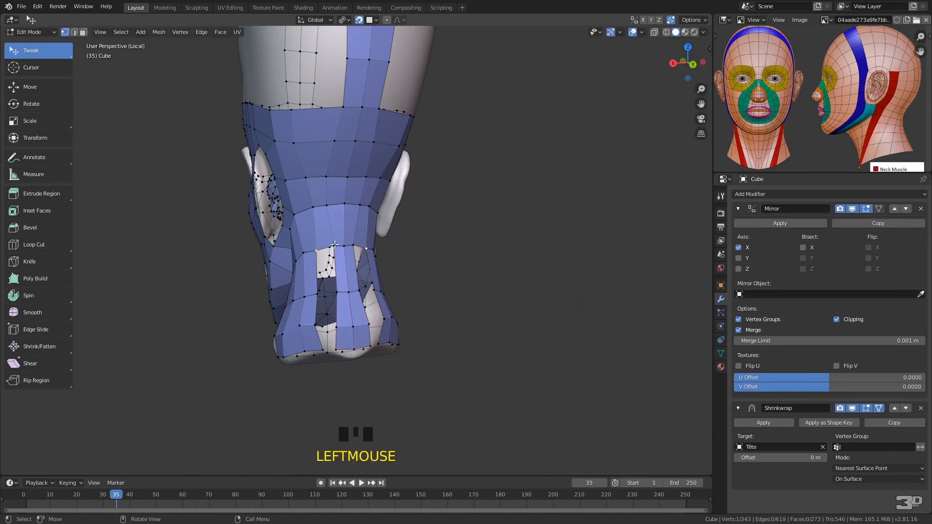
pyautogui.keyDown('shift'); pyautogui.click(350, 241); pyautogui.keyUp('shift')
pyautogui.press('f')
pyautogui.moveTo(349, 251); pyautogui.dragTo(423, 243, button='middle')
# Add a row of five quads across the forehead from the centre strip toward the temple, discarding the last extra change
pyautogui.moveTo(463, 275); pyautogui.dragTo(533, 248, button='middle')
pyautogui.moveTo(365, 141); pyautogui.dragTo(362, 138)
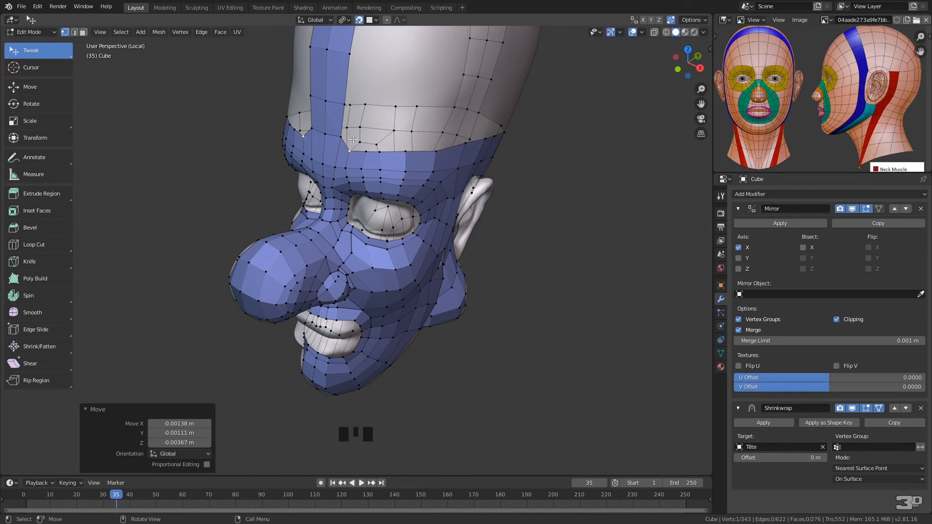
pyautogui.press('f')
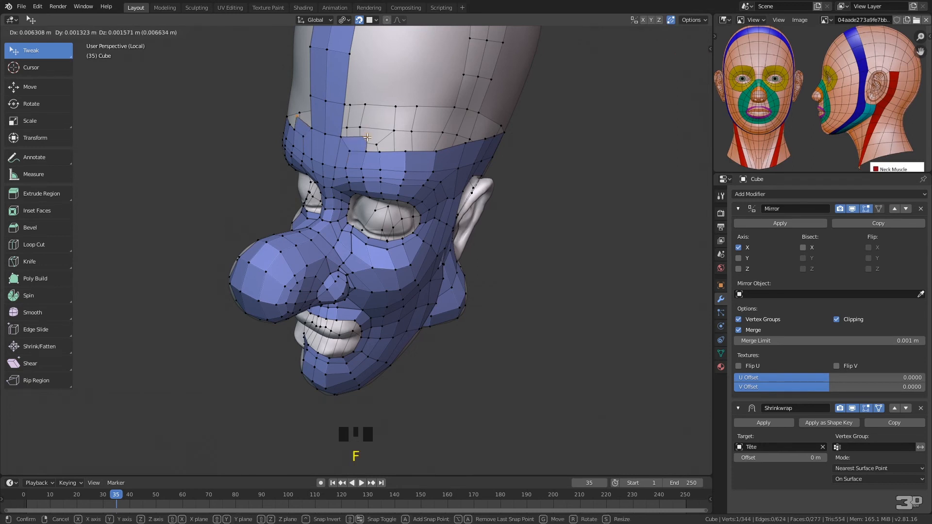
pyautogui.press('f')
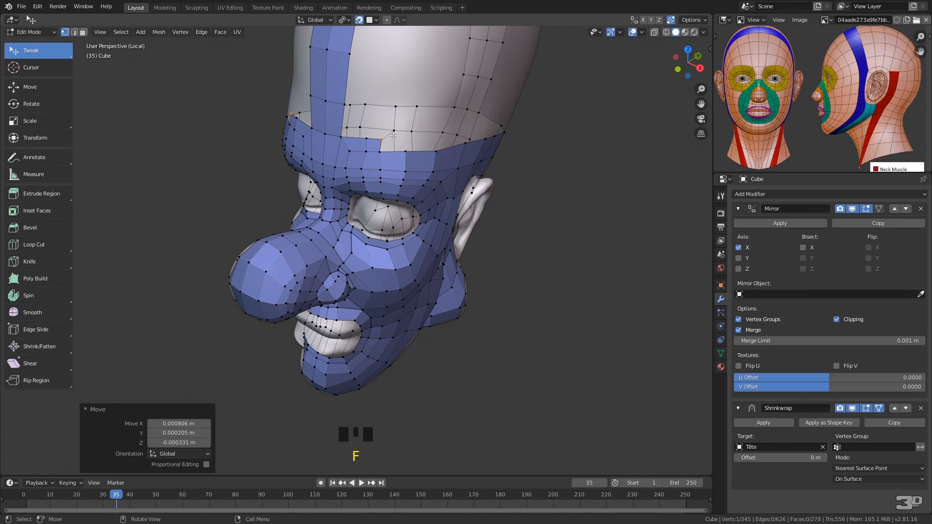
pyautogui.click(382, 150)
pyautogui.press('f')
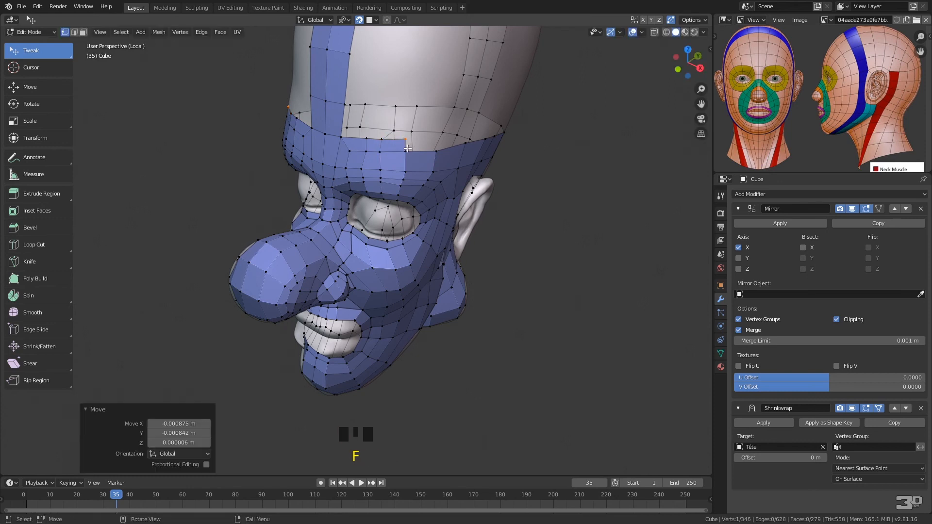
pyautogui.press('f')
pyautogui.moveTo(437, 136); pyautogui.dragTo(482, 121)
pyautogui.click(439, 150)
pyautogui.press('f')
pyautogui.click(468, 132)
pyautogui.rightClick(482, 122)
pyautogui.hotkey('ctrl', 'z')
# Turn off the Mirror modifier's viewport display and extend the forehead row with two quads above the ear
pyautogui.moveTo(480, 119); pyautogui.dragTo(466, 142, button='middle')
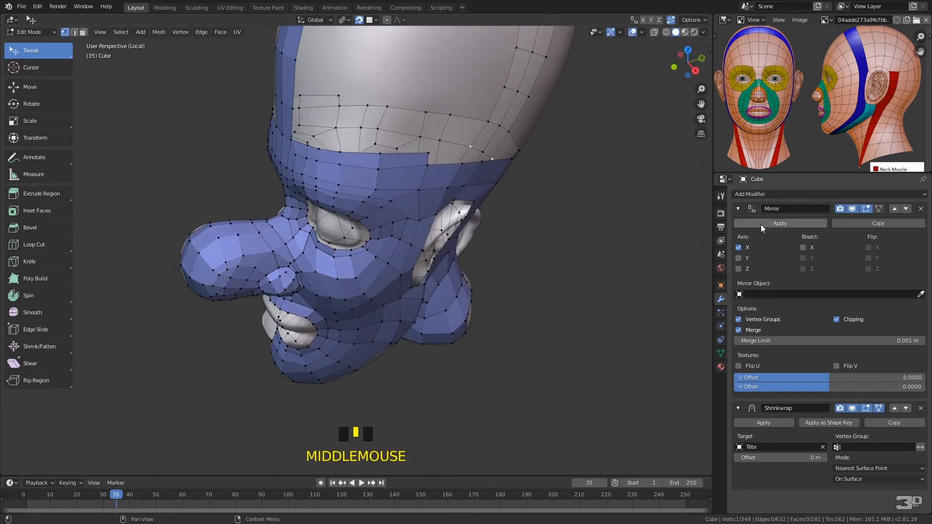
pyautogui.moveTo(535, 283); pyautogui.dragTo(469, 264, button='middle')
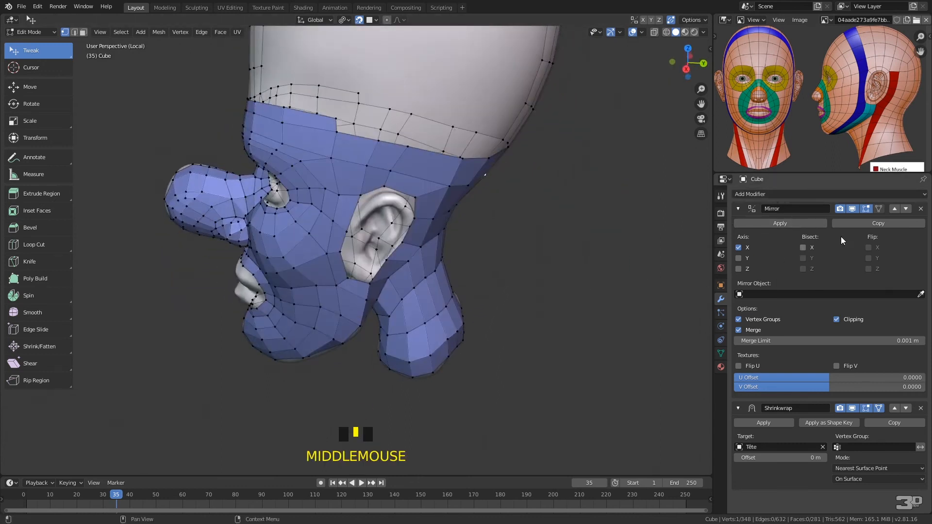
pyautogui.click(852, 209)
pyautogui.click(338, 129)
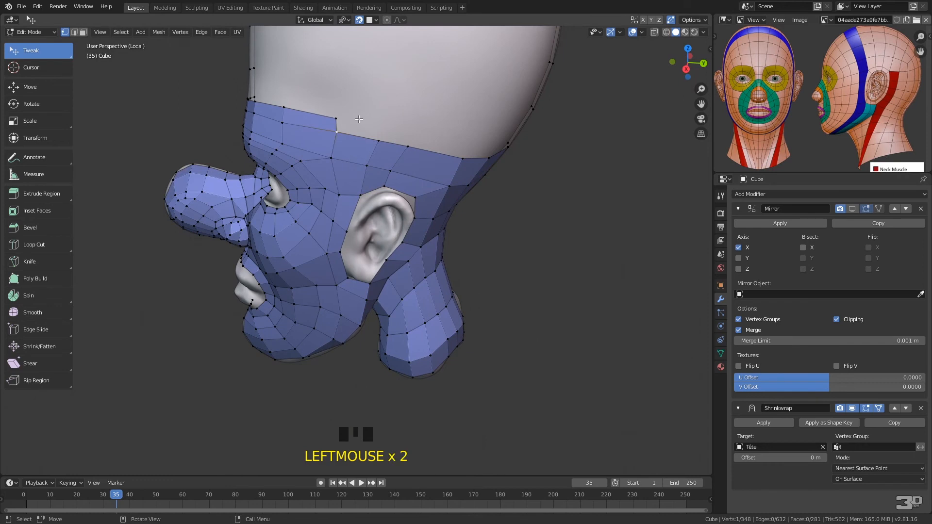
pyautogui.press('f')
pyautogui.click(411, 128)
pyautogui.click(414, 145)
pyautogui.press('f')
pyautogui.click(471, 139)
# Continue the row with three quads around the back of the skull and merge its end vertex At Last into the centre strip
pyautogui.moveTo(476, 138); pyautogui.dragTo(423, 157, button='middle')
pyautogui.click(388, 176)
pyautogui.press('f')
pyautogui.click(427, 160)
pyautogui.click(423, 180)
pyautogui.press('f')
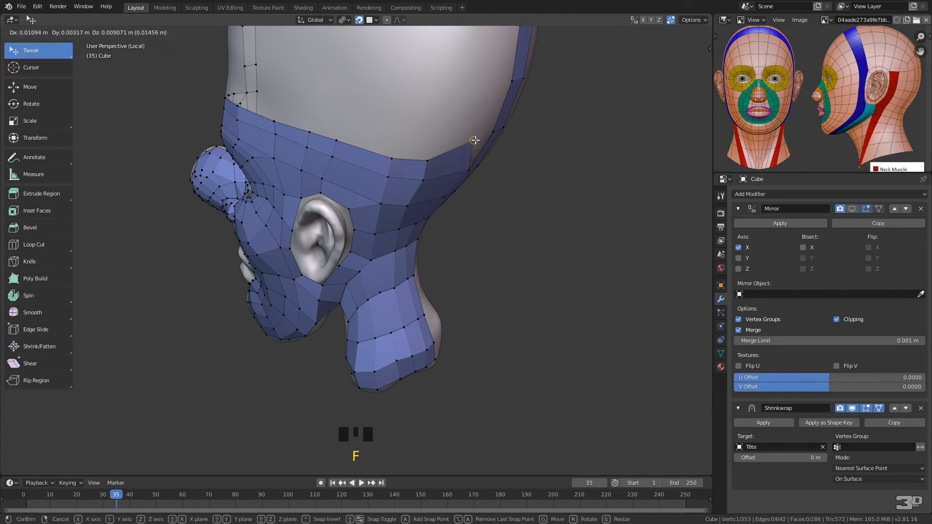
pyautogui.click(463, 137)
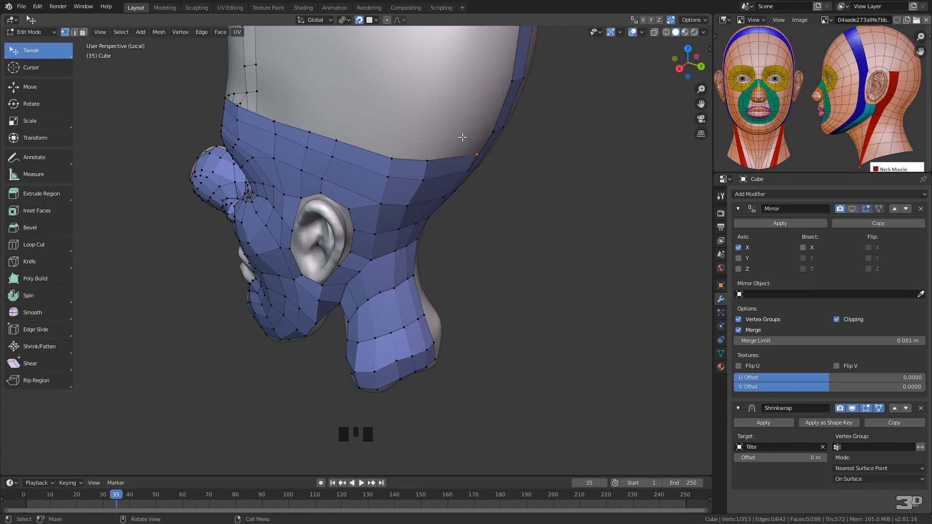
pyautogui.keyDown('shift'); pyautogui.click(492, 131); pyautogui.keyUp('shift')
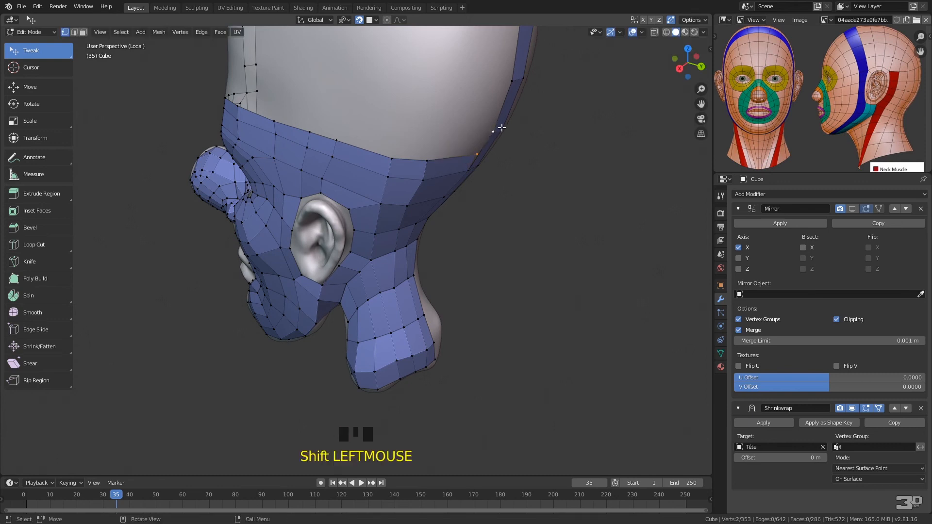
pyautogui.hotkey('alt', 'm')
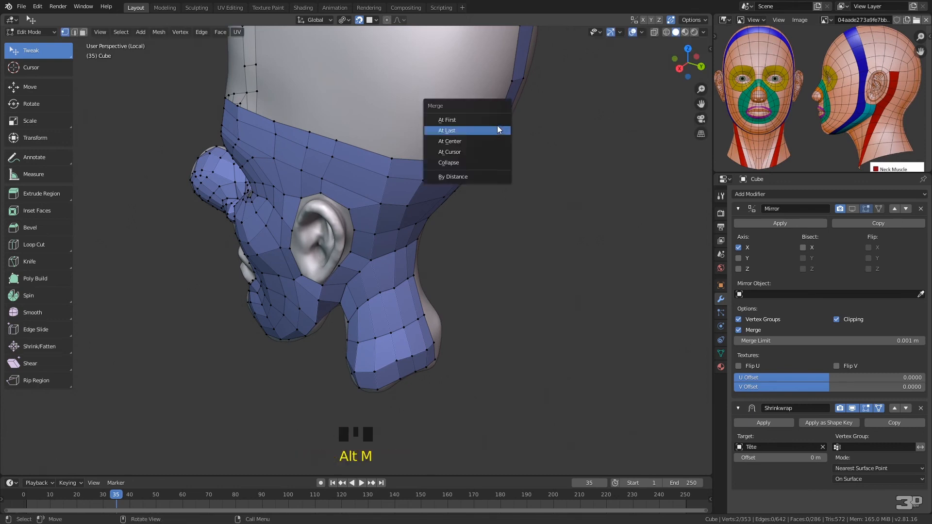
pyautogui.click(471, 130)
# Reposition the vertices above and behind the ear to space the skull rows more evenly
pyautogui.moveTo(428, 159); pyautogui.dragTo(440, 144)
pyautogui.moveTo(422, 178); pyautogui.dragTo(431, 174)
pyautogui.moveTo(409, 204); pyautogui.dragTo(420, 202)
pyautogui.moveTo(392, 158); pyautogui.dragTo(379, 173)
pyautogui.moveTo(380, 206); pyautogui.dragTo(374, 209)
pyautogui.moveTo(483, 137); pyautogui.dragTo(500, 106, button='middle')
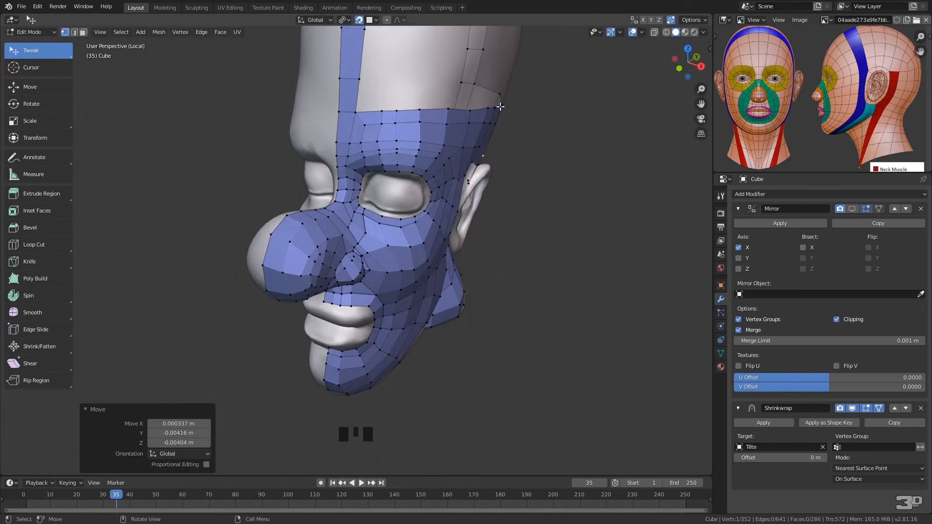
# Adjust the upper forehead vertex beside the centre strip and add a quad there to start the next row
pyautogui.click(353, 110)
pyautogui.moveTo(356, 111); pyautogui.dragTo(363, 103)
pyautogui.press('f')
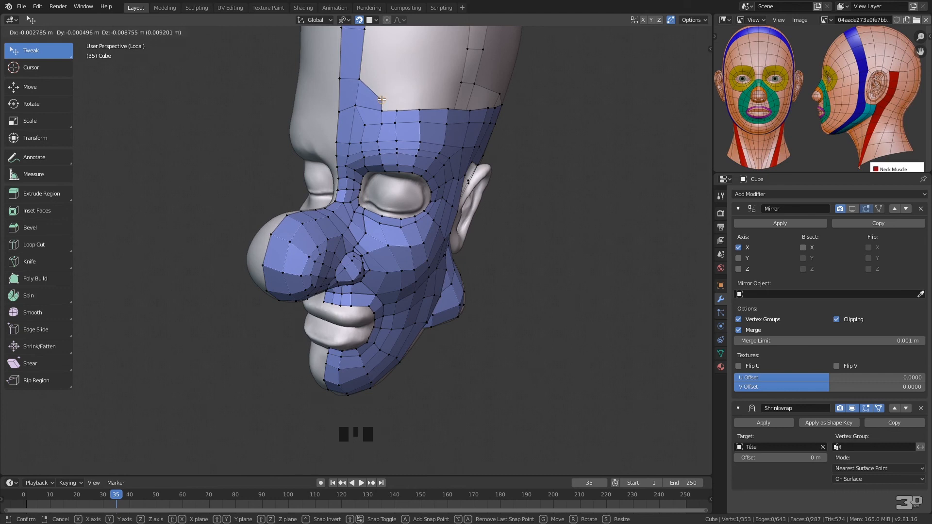
pyautogui.rightClick(383, 102)
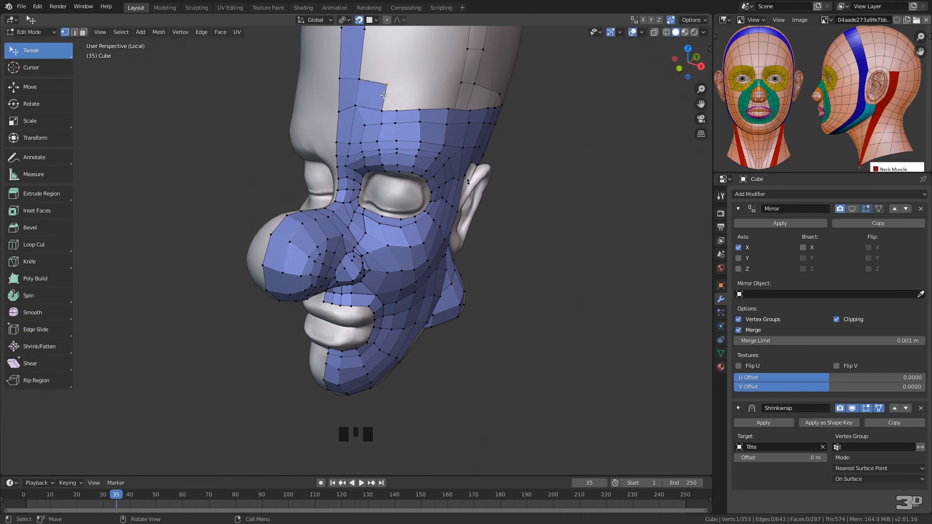
# Undo the last added quad and reposition the upper forehead vertices beside the centre strip
pyautogui.hotkey('ctrl', 'z')
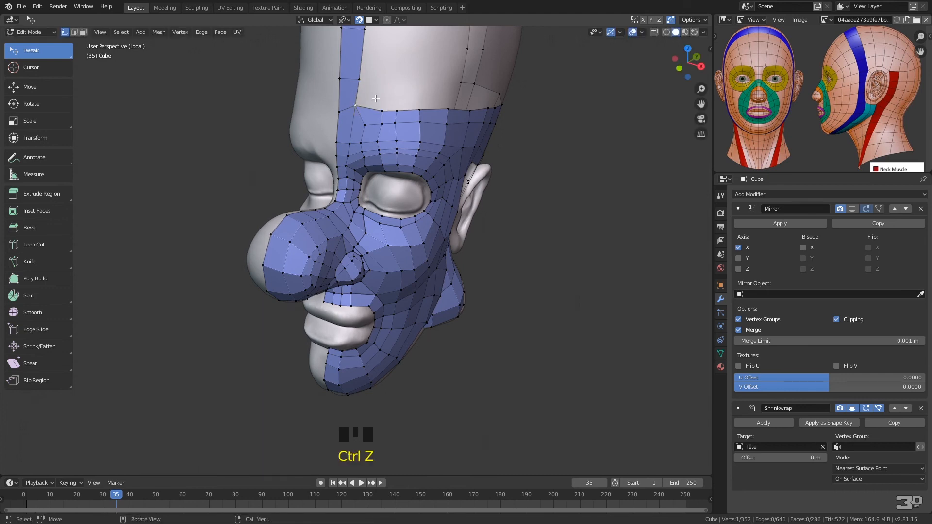
pyautogui.moveTo(359, 93); pyautogui.dragTo(362, 93)
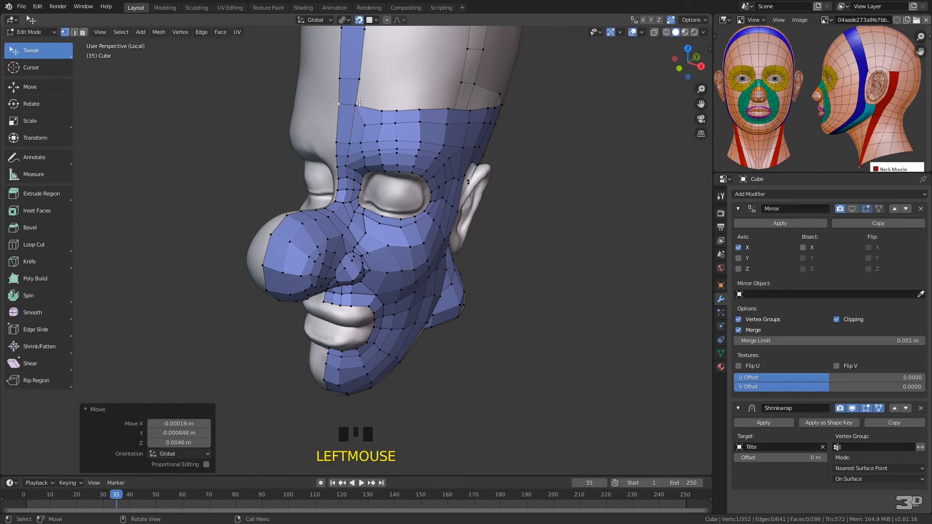
pyautogui.moveTo(367, 126); pyautogui.dragTo(363, 129)
pyautogui.moveTo(446, 86); pyautogui.dragTo(399, 106, button='middle')
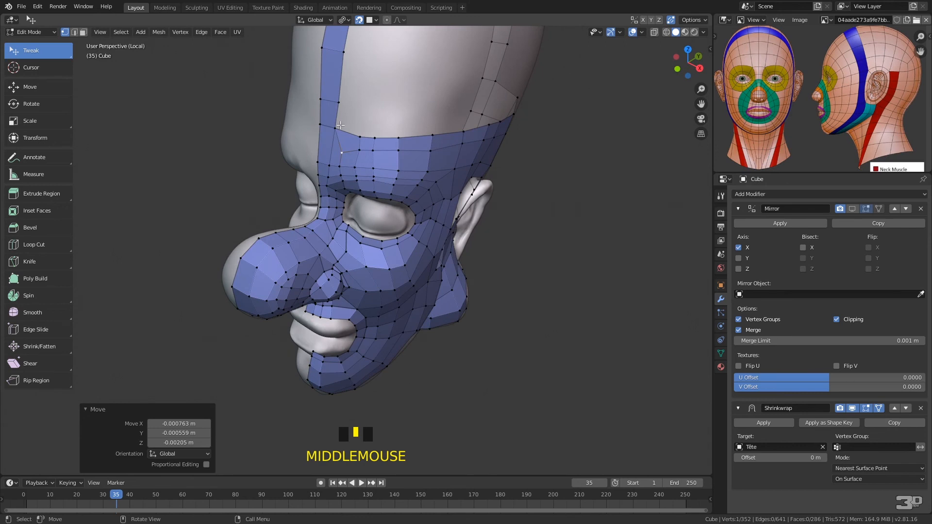
pyautogui.press('e')
pyautogui.rightClick(357, 120)
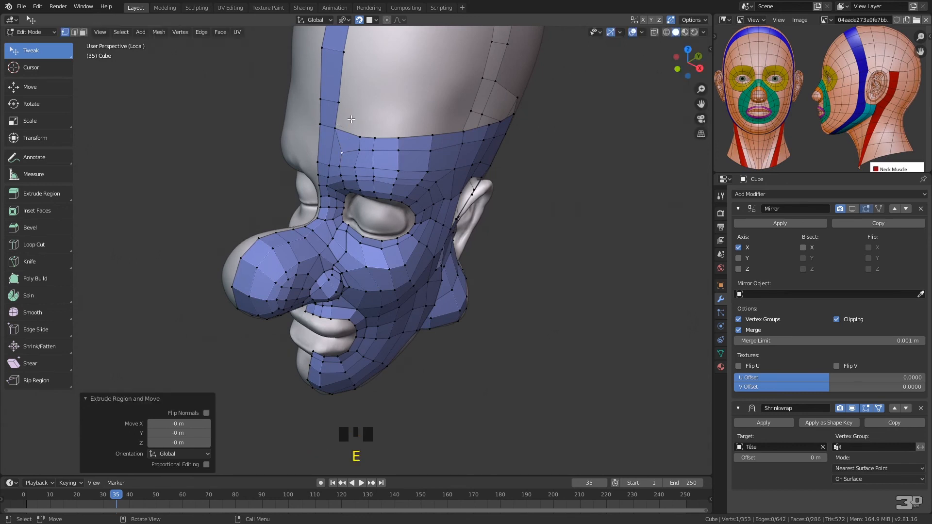
pyautogui.hotkey('ctrl', 'z')
# Add a row of five quads across the upper forehead, from the centre strip to the temple
pyautogui.click(351, 117)
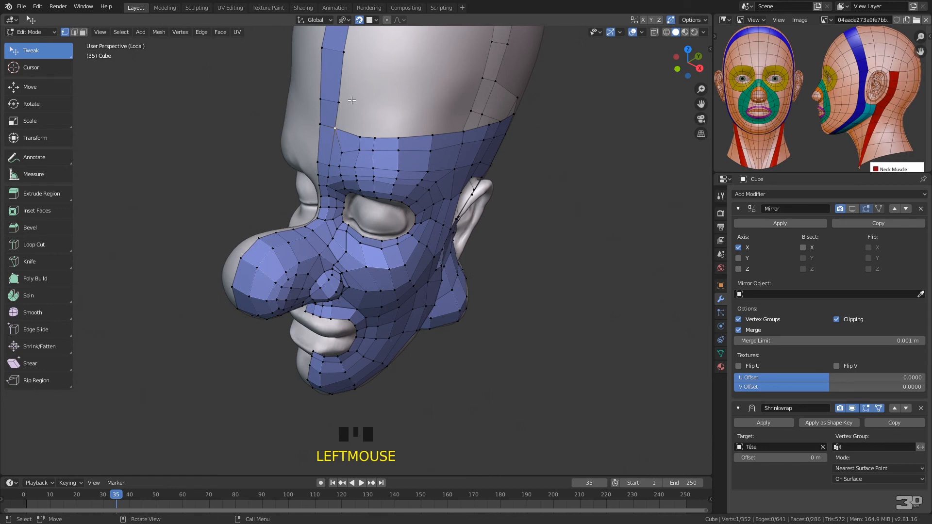
pyautogui.press('f')
pyautogui.click(366, 111)
pyautogui.click(364, 134)
pyautogui.press('f')
pyautogui.click(382, 116)
pyautogui.press('f')
pyautogui.click(401, 117)
pyautogui.press('f')
pyautogui.click(430, 112)
pyautogui.click(435, 131)
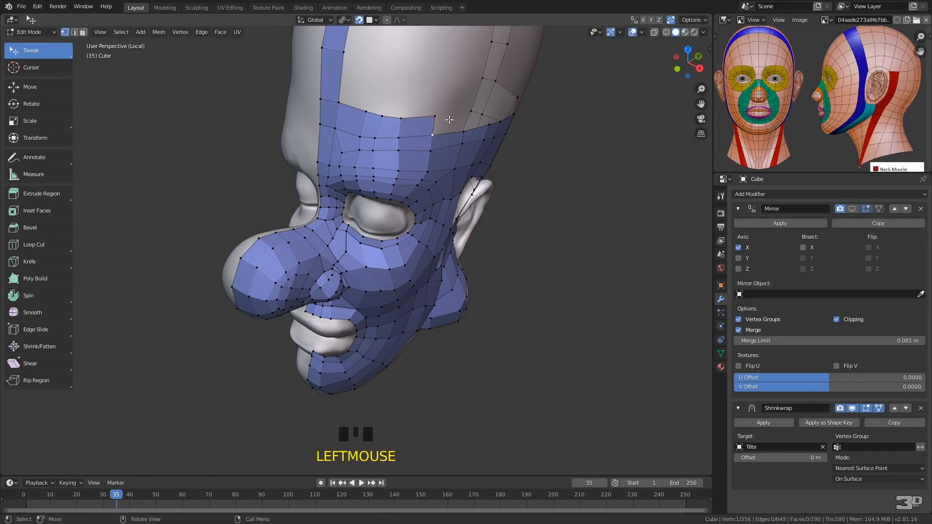
pyautogui.press('f')
pyautogui.click(466, 112)
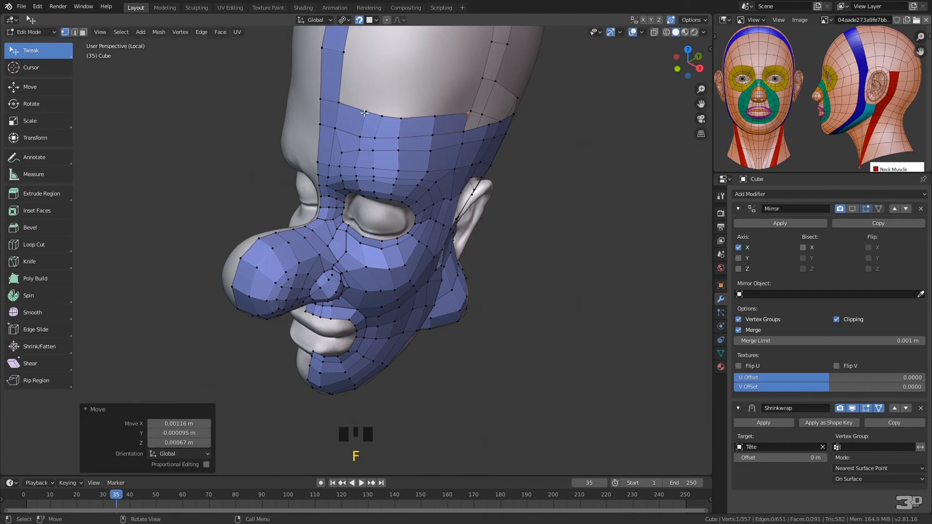
# Raise the centre strip's two lower vertices and add four quads above the new forehead row, reaching the temple
pyautogui.moveTo(340, 102); pyautogui.dragTo(338, 90)
pyautogui.moveTo(320, 99); pyautogui.dragTo(320, 87)
pyautogui.click(339, 89)
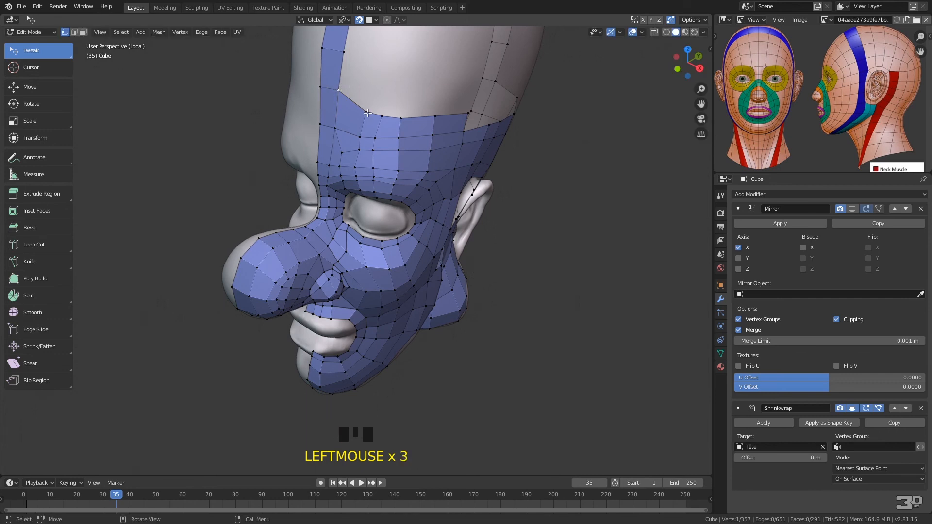
pyautogui.press('f')
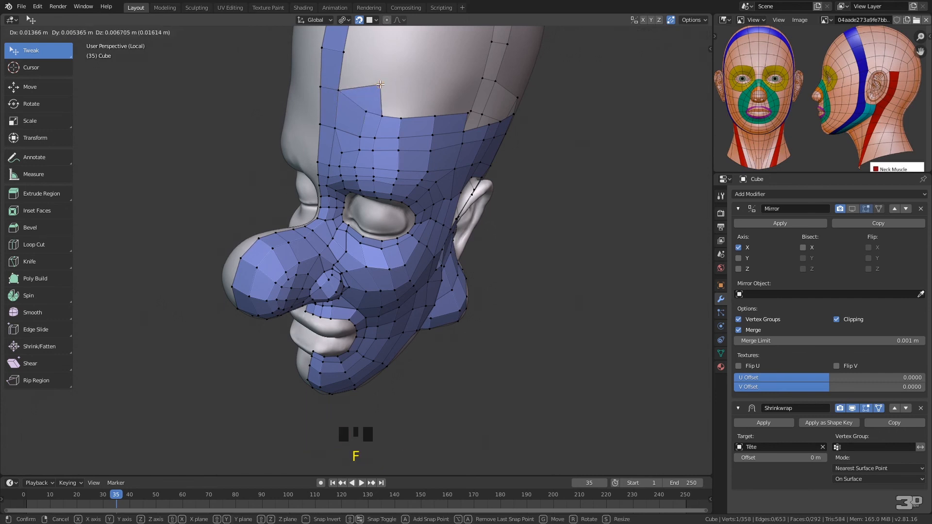
pyautogui.click(386, 90)
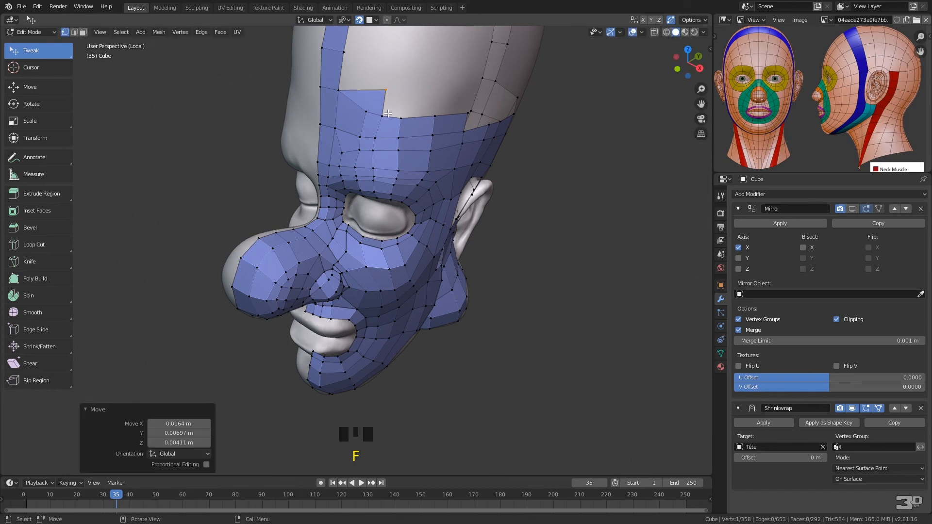
pyautogui.press('f')
pyautogui.click(406, 91)
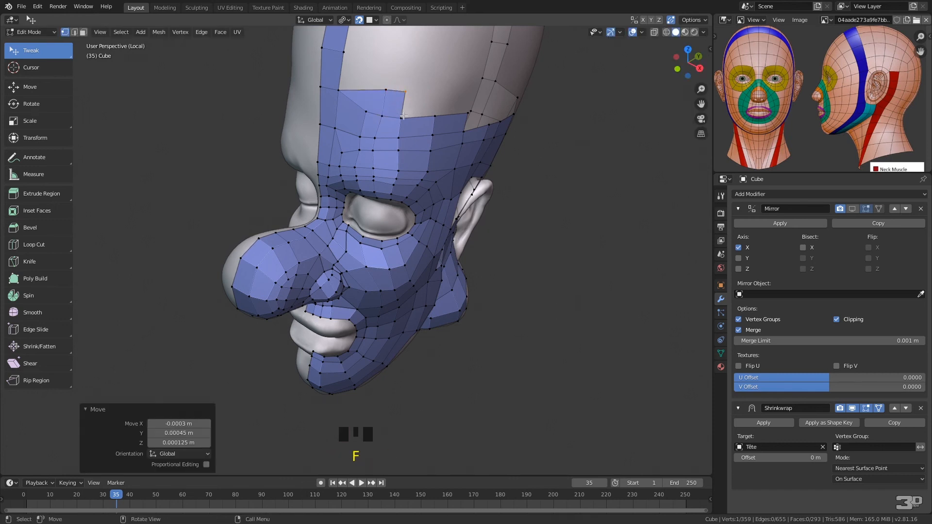
pyautogui.press('f')
pyautogui.click(421, 94)
pyautogui.press('f')
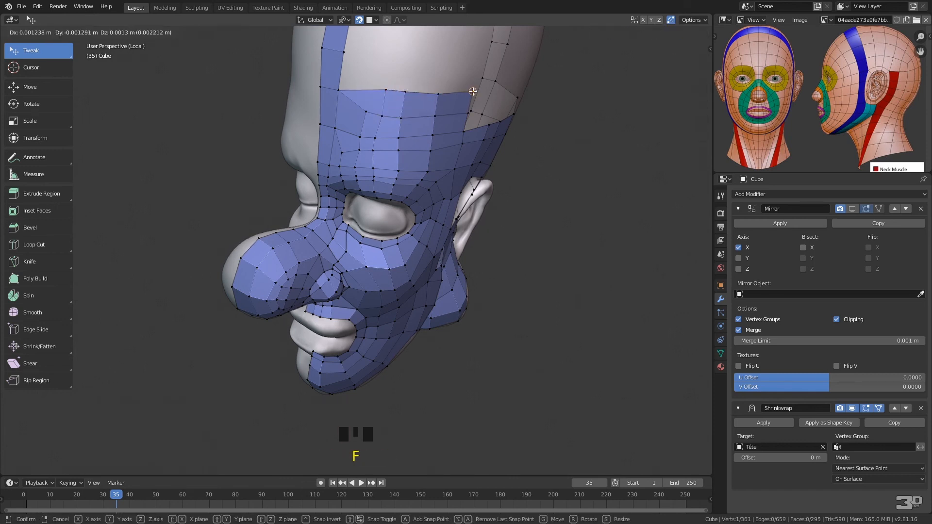
pyautogui.click(420, 90)
# Add another row of four quads on top, starting from the next vertex up the centre strip
pyautogui.click(340, 88)
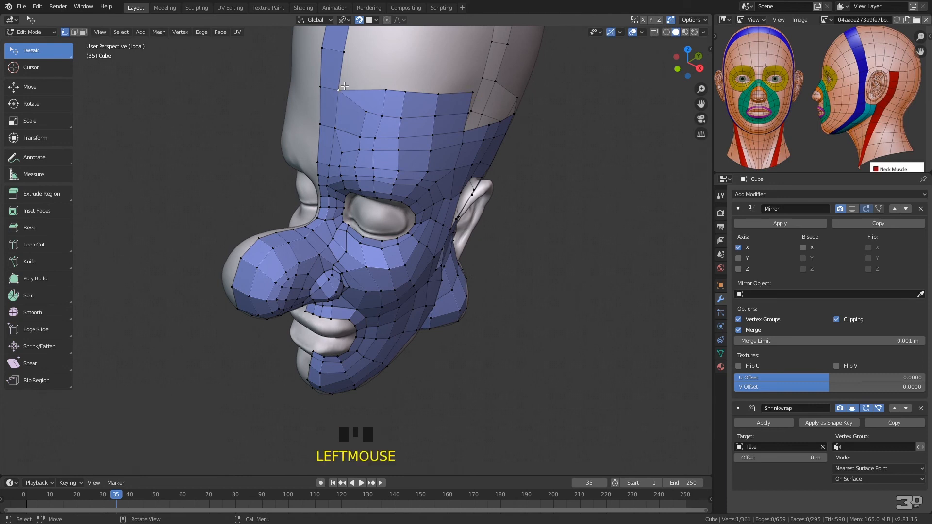
pyautogui.press('f')
pyautogui.click(394, 84)
pyautogui.press('f')
pyautogui.click(411, 66)
pyautogui.press('f')
pyautogui.click(441, 70)
pyautogui.click(439, 92)
pyautogui.press('f')
pyautogui.click(477, 73)
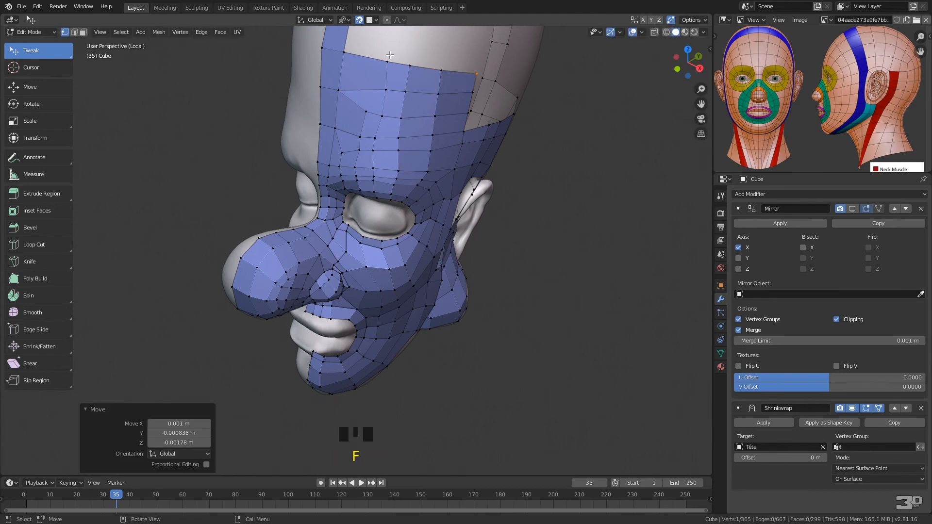
# Shift the inner forehead vertices toward the centre strip to even out the quads
pyautogui.moveTo(364, 131); pyautogui.dragTo(357, 138)
pyautogui.click(343, 151)
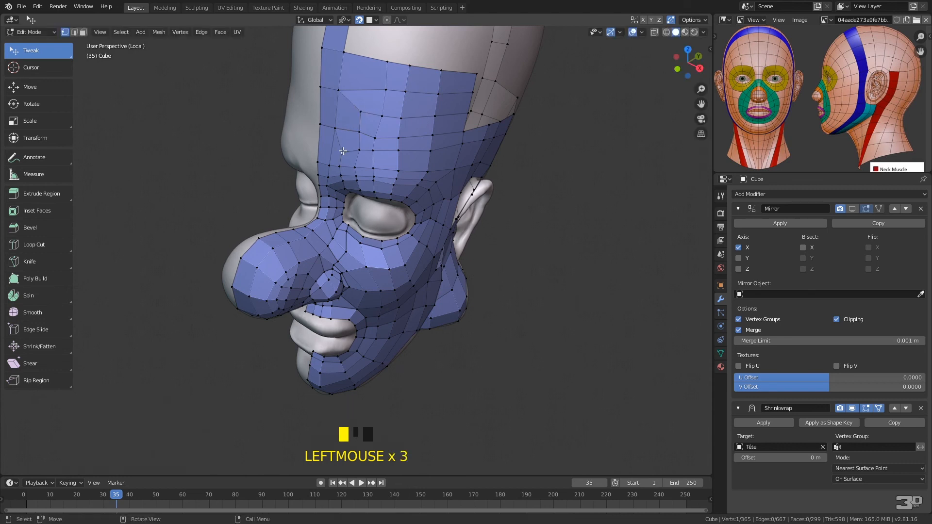
pyautogui.moveTo(425, 120); pyautogui.dragTo(407, 135, button='middle')
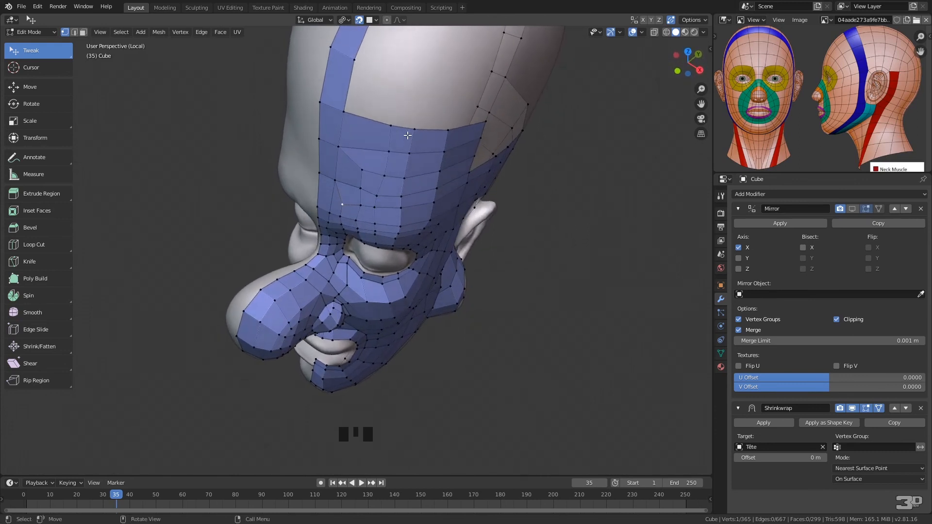
# Move the centre strip's side vertex upward and add a row of three quads across the top of the forehead
pyautogui.moveTo(344, 108); pyautogui.dragTo(400, 118)
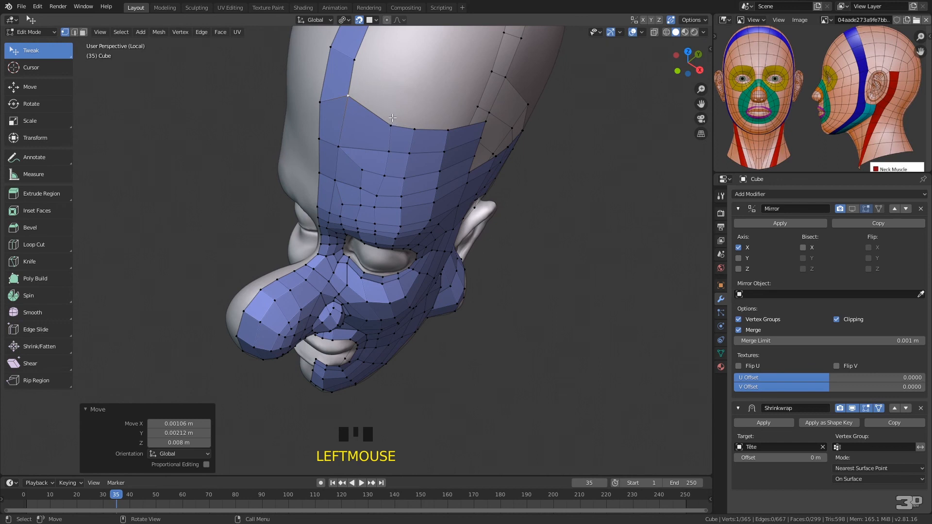
pyautogui.click(392, 124)
pyautogui.press('f')
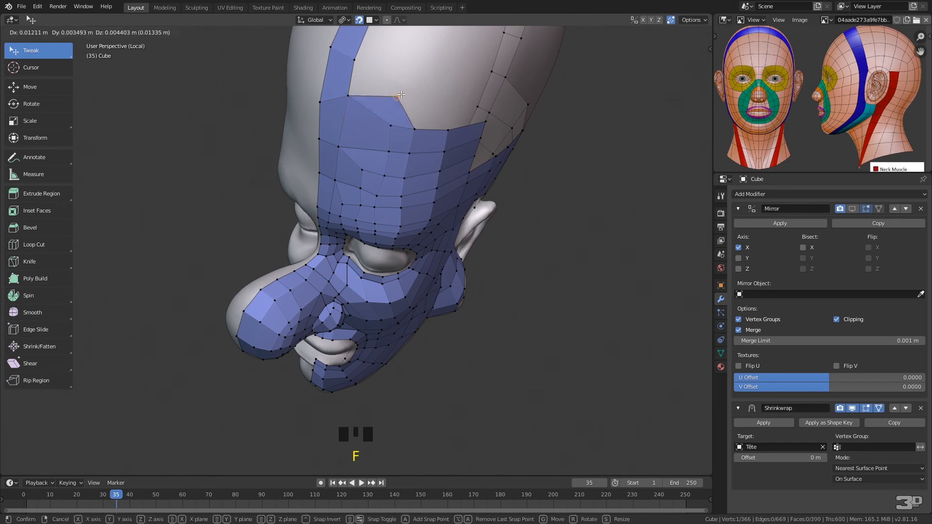
pyautogui.click(417, 125)
pyautogui.click(416, 127)
pyautogui.press('f')
pyautogui.click(452, 93)
pyautogui.click(448, 129)
pyautogui.press('f')
pyautogui.click(488, 93)
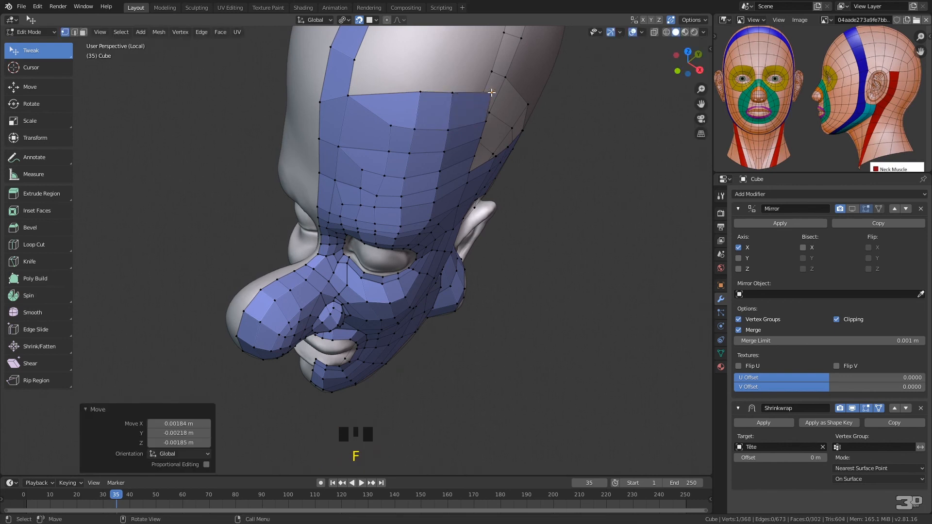
# Turn on the Mirror modifier's viewport display and reposition the upper forehead vertices along the centre strip for more even spacing
pyautogui.moveTo(350, 96); pyautogui.dragTo(366, 97)
pyautogui.moveTo(338, 146); pyautogui.dragTo(350, 145)
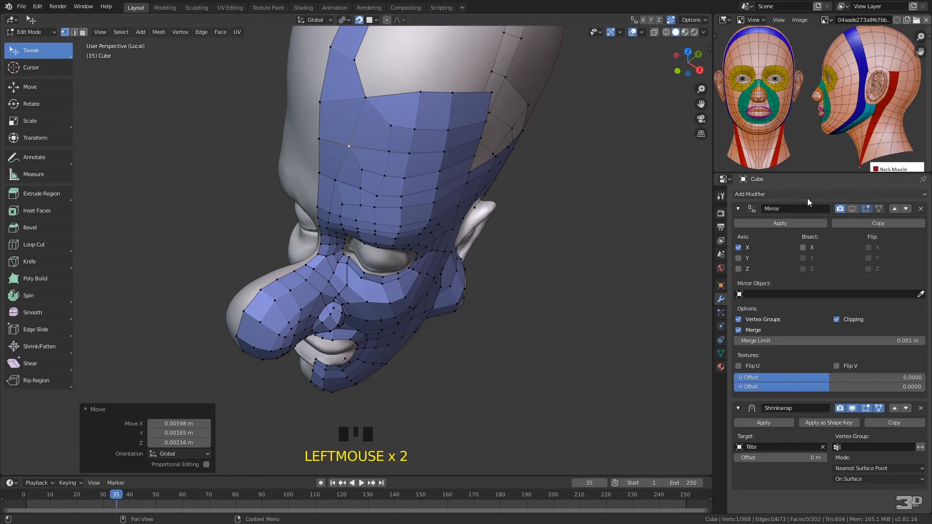
pyautogui.click(852, 209)
pyautogui.moveTo(321, 96); pyautogui.dragTo(320, 91)
pyautogui.moveTo(351, 146); pyautogui.dragTo(366, 169)
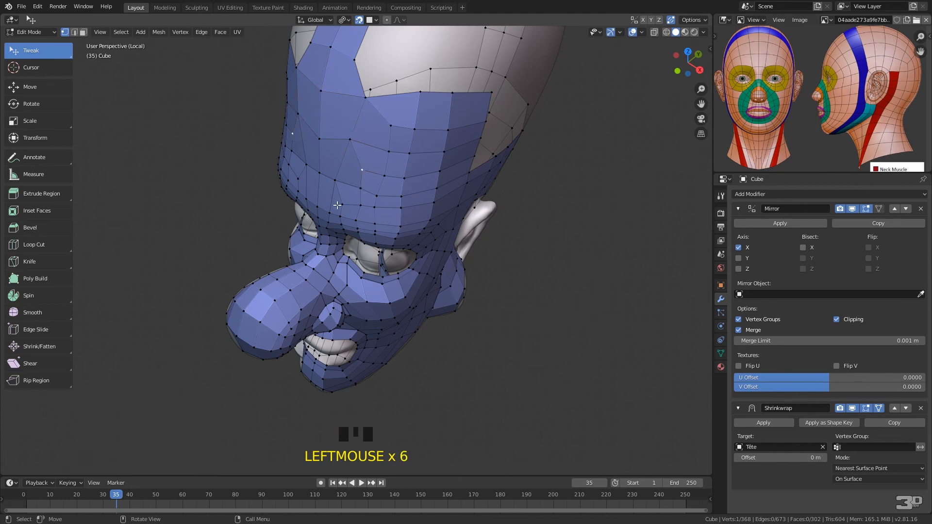
pyautogui.moveTo(348, 141); pyautogui.dragTo(346, 144)
# Add six quads alongside the centre strip, from the forehead patch over the crown
pyautogui.moveTo(369, 93); pyautogui.dragTo(397, 231, button='middle')
pyautogui.click(271, 210)
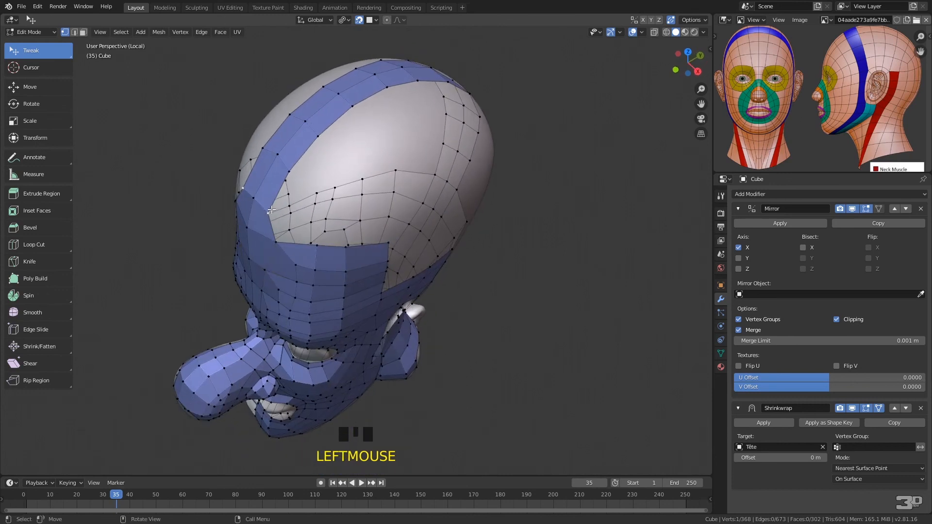
pyautogui.press('f')
pyautogui.click(311, 197)
pyautogui.press('f')
pyautogui.click(314, 164)
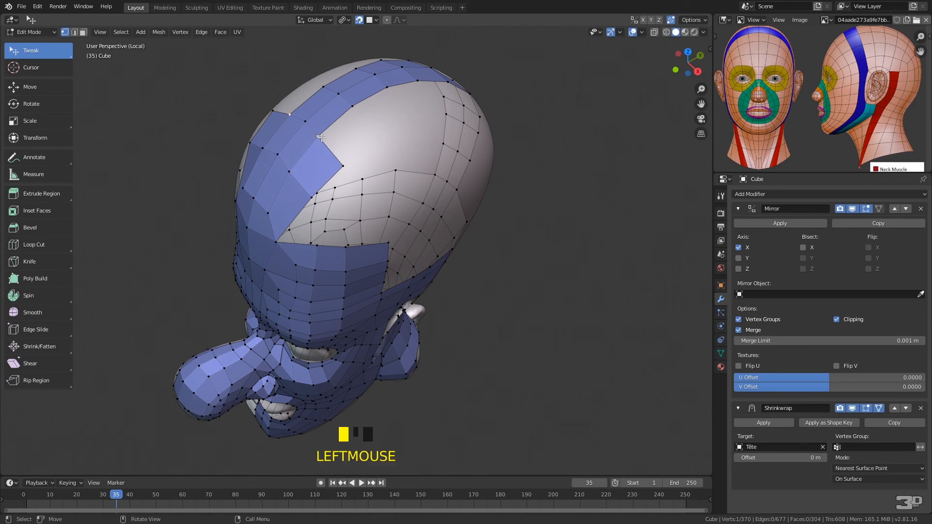
pyautogui.press('f')
pyautogui.click(372, 126)
pyautogui.press('f')
pyautogui.click(402, 112)
pyautogui.press('f')
pyautogui.click(426, 113)
pyautogui.press('f')
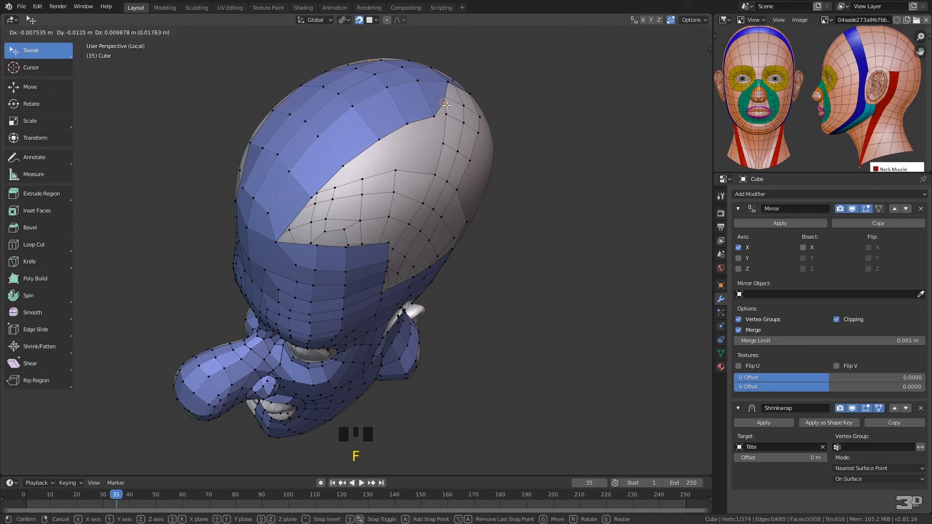
pyautogui.click(449, 114)
# Continue the row beside the centre strip with four quads down the back of the skull
pyautogui.moveTo(449, 114); pyautogui.dragTo(459, 151, button='middle')
pyautogui.click(459, 151)
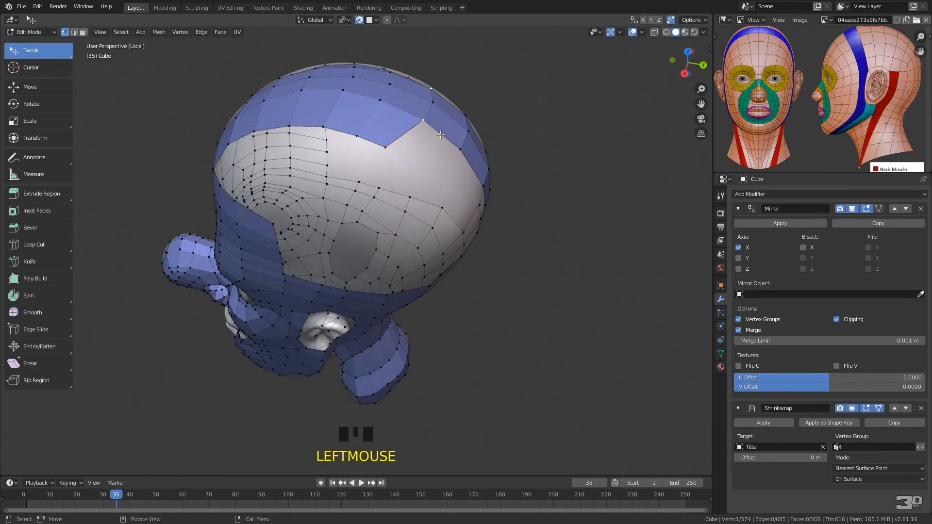
pyautogui.press('f')
pyautogui.click(458, 156)
pyautogui.press('f')
pyautogui.click(458, 155)
pyautogui.moveTo(458, 156); pyautogui.dragTo(451, 115, button='middle')
pyautogui.press('f')
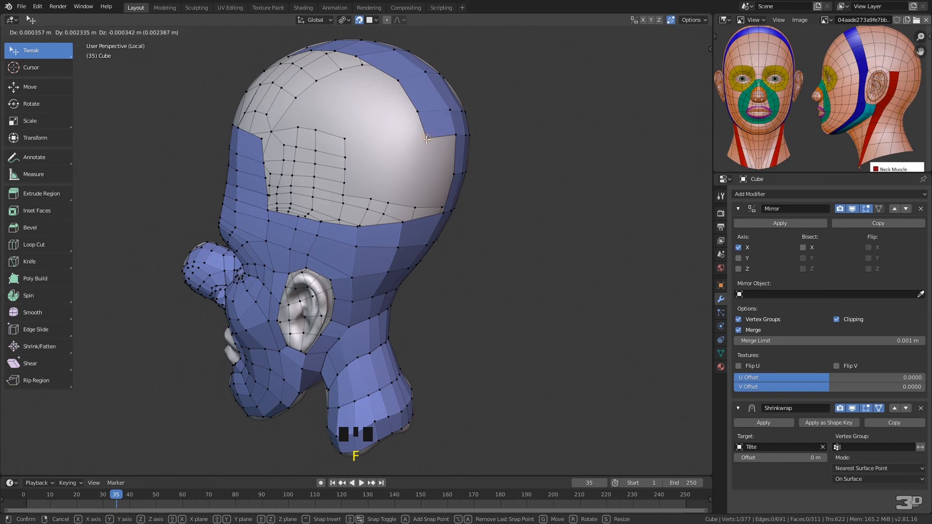
pyautogui.click(423, 139)
pyautogui.press('f')
pyautogui.click(420, 175)
# Widen the new row at the back of the skull by moving its outer vertices toward the ear side
pyautogui.press('less')
pyautogui.click(428, 143)
pyautogui.moveTo(423, 174); pyautogui.dragTo(413, 176)
pyautogui.moveTo(422, 142); pyautogui.dragTo(411, 142)
pyautogui.moveTo(418, 109); pyautogui.dragTo(384, 84)
# Extrude the row's outer edge at the back of the skull forward three times toward the forehead patch
pyautogui.click(412, 145)
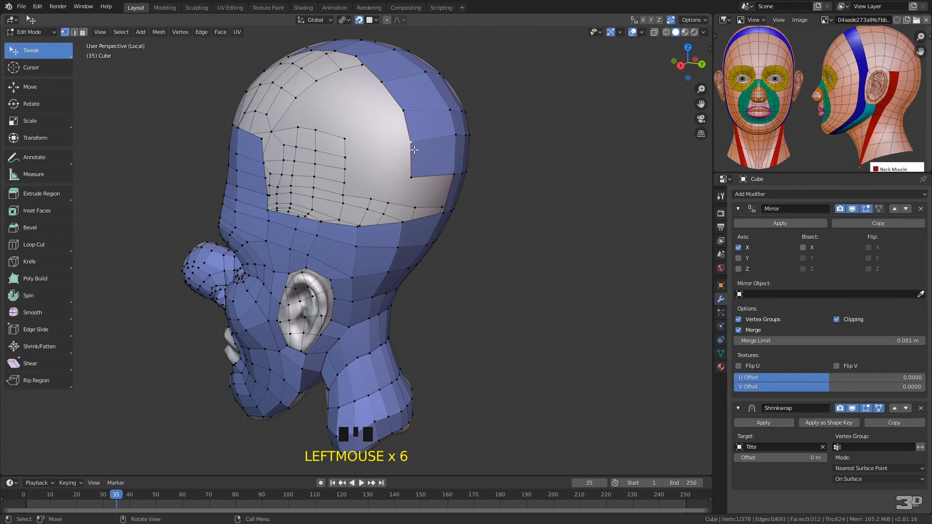
pyautogui.keyDown('shift'); pyautogui.click(414, 177); pyautogui.keyUp('shift')
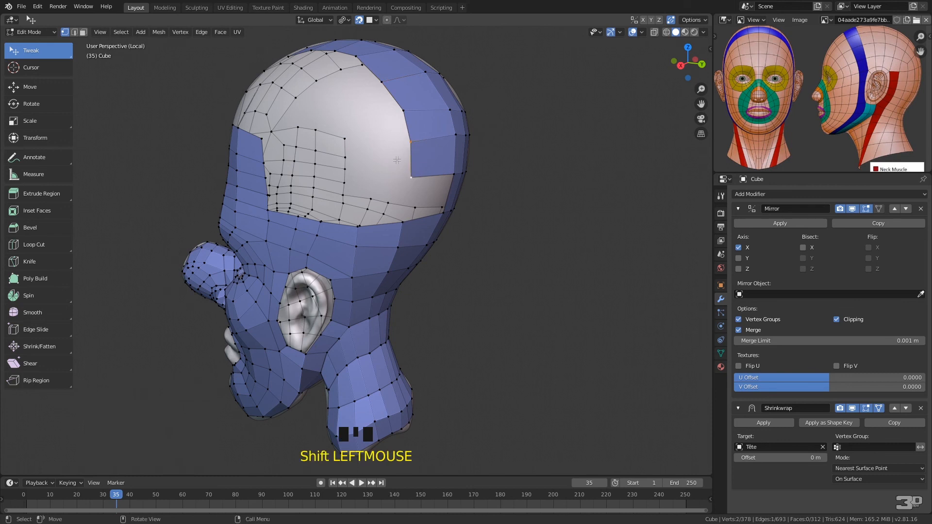
pyautogui.press('e')
pyautogui.click(353, 156)
pyautogui.press('e')
pyautogui.click(324, 155)
pyautogui.press('e')
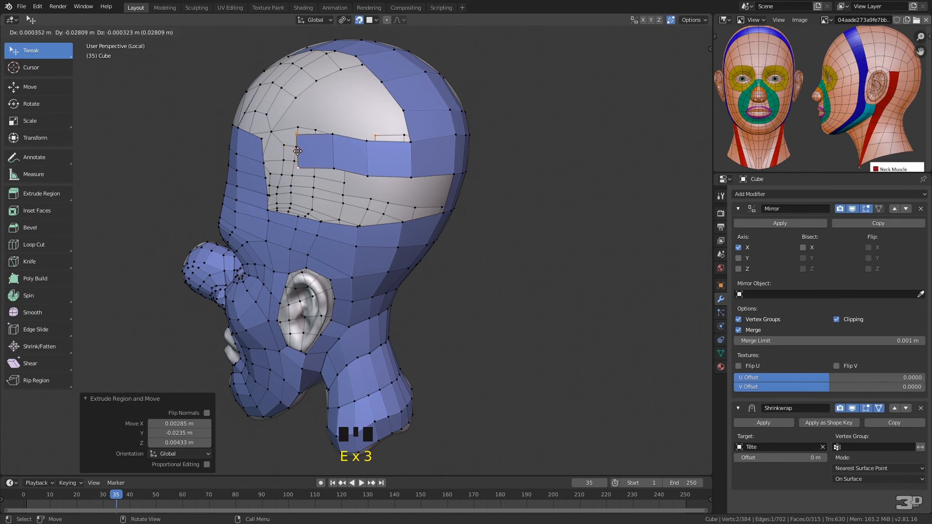
pyautogui.click(297, 154)
pyautogui.moveTo(306, 133); pyautogui.dragTo(390, 125, button='middle')
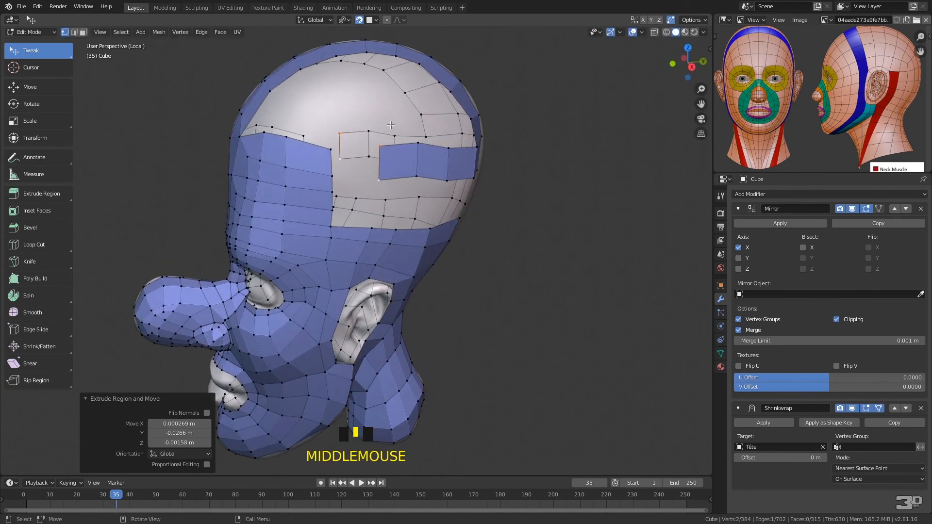
pyautogui.moveTo(374, 130)
pyautogui.keyDown('ctrl'); pyautogui.mouseDown(button='right')
pyautogui.moveTo(347, 129)
pyautogui.moveTo(321, 163)
pyautogui.moveTo(389, 181)
pyautogui.mouseUp(button='right'); pyautogui.keyUp('ctrl')
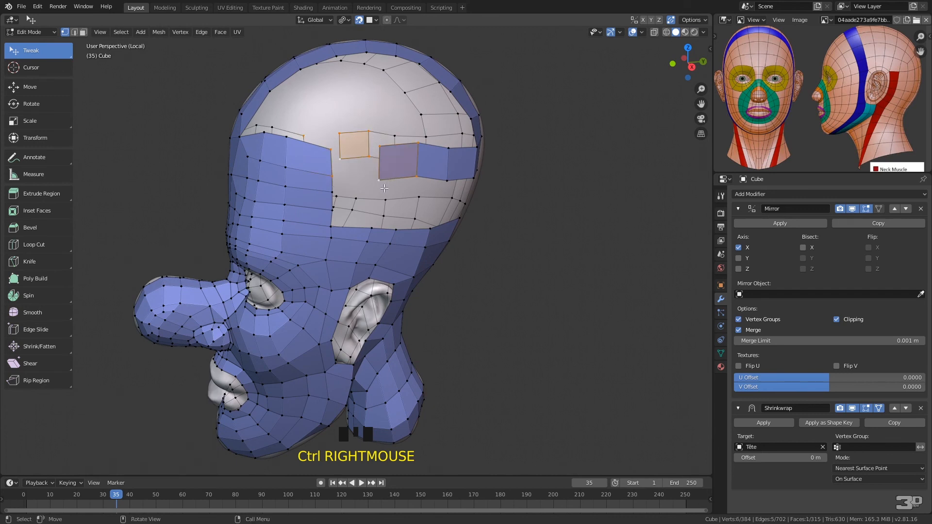
pyautogui.rightClick(388, 130)
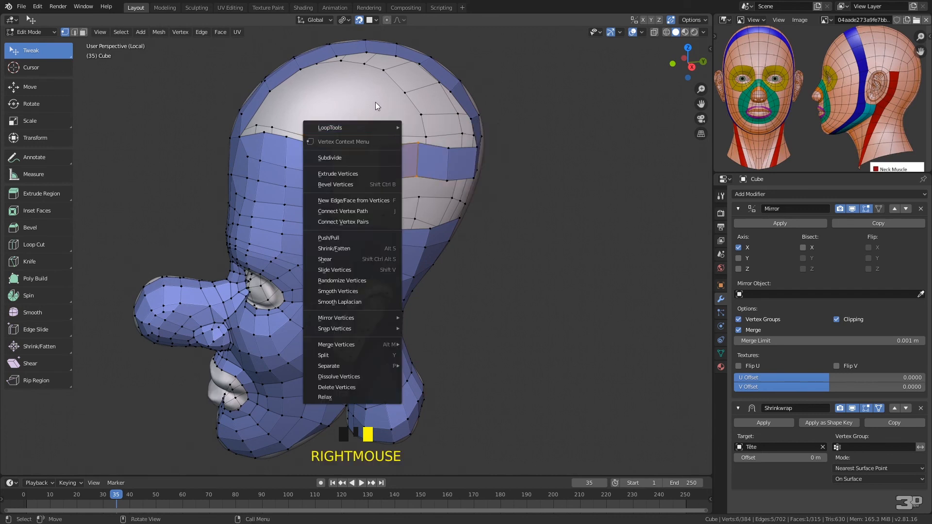
pyautogui.click(390, 110)
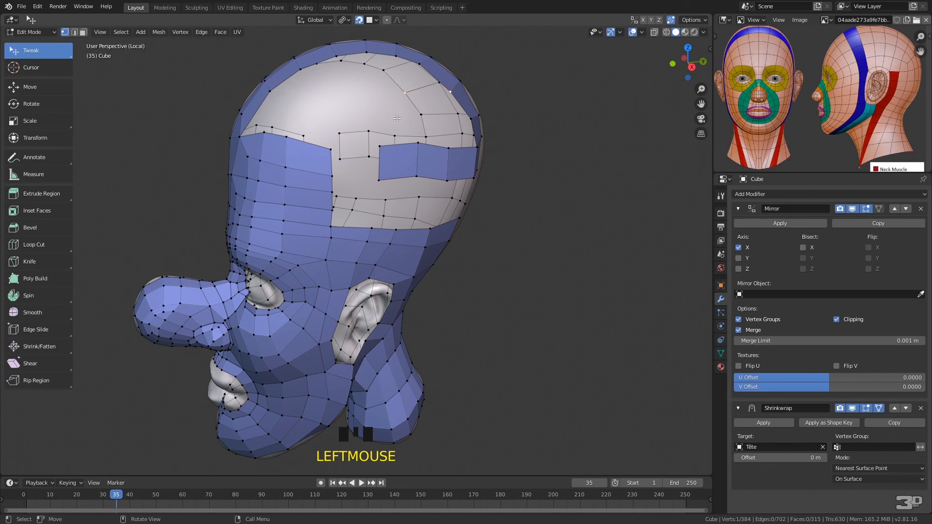
# Hide the Mirror modifier's result in the viewport so only the modelled half of the head shows
pyautogui.click(564, 88)
pyautogui.moveTo(382, 121)
pyautogui.keyDown('ctrl'); pyautogui.mouseDown(button='right')
pyautogui.moveTo(323, 161)
pyautogui.moveTo(379, 185)
pyautogui.mouseUp(button='right'); pyautogui.keyUp('ctrl')
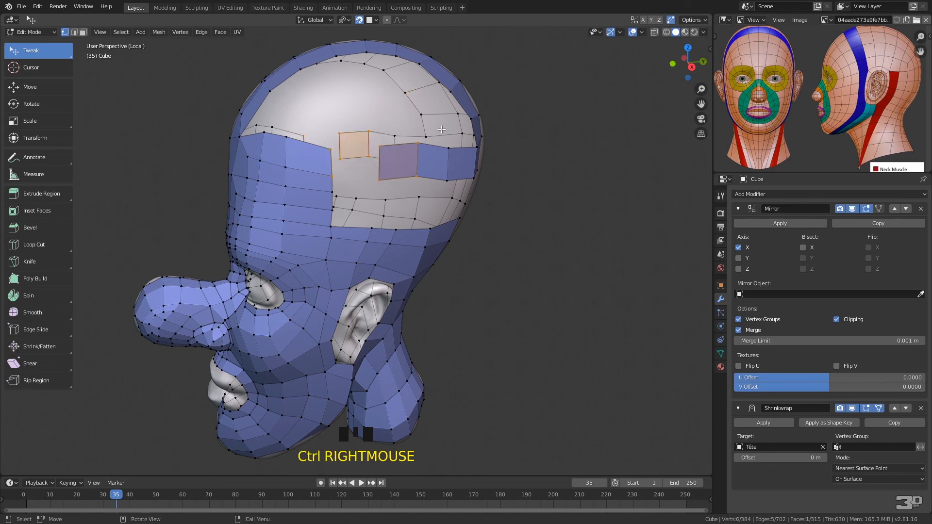
pyautogui.click(852, 209)
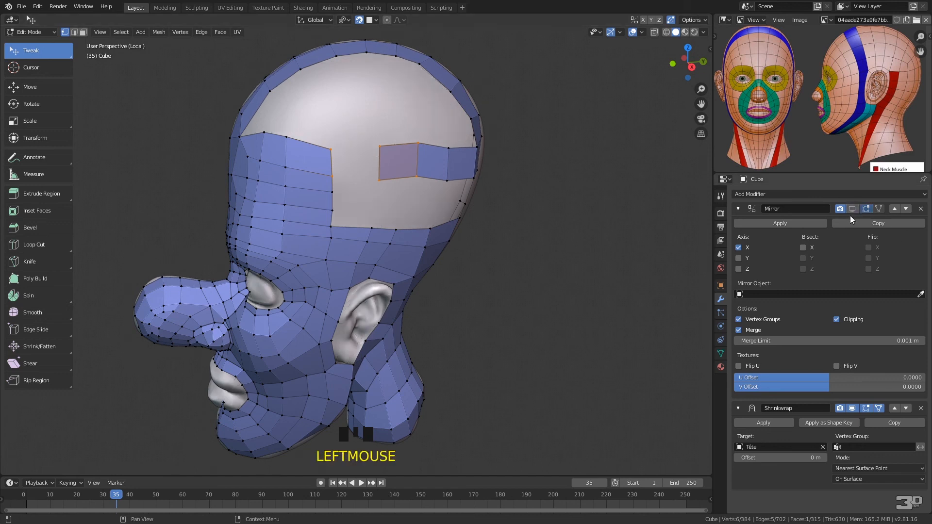
# Bridge the side strip's front edge to the upper rear edge of the forehead patch with a quad
pyautogui.click(370, 124)
pyautogui.keyDown('shift'); pyautogui.click(379, 180); pyautogui.keyUp('shift')
pyautogui.keyDown('shift'); pyautogui.click(332, 175); pyautogui.keyUp('shift')
pyautogui.keyDown('shift'); pyautogui.click(331, 150); pyautogui.keyUp('shift')
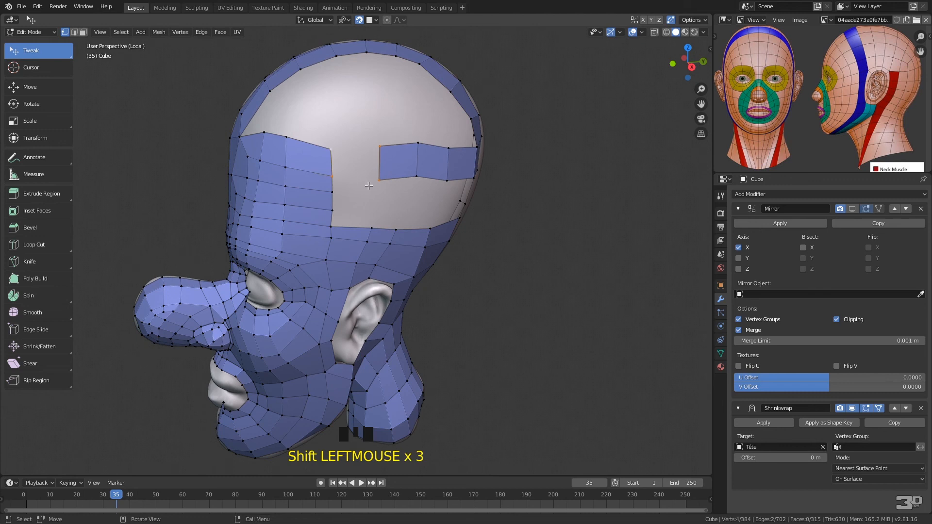
pyautogui.press('f')
# Reposition the vertices around the joined side strip and the forehead patch's rear edge to even out the quads
pyautogui.moveTo(331, 147); pyautogui.dragTo(334, 142)
pyautogui.moveTo(333, 176); pyautogui.dragTo(333, 168)
pyautogui.click(379, 144)
pyautogui.moveTo(379, 144); pyautogui.dragTo(380, 141)
pyautogui.moveTo(379, 179); pyautogui.dragTo(432, 162)
pyautogui.moveTo(479, 179); pyautogui.dragTo(404, 149, button='middle')
pyautogui.moveTo(285, 170); pyautogui.dragTo(269, 187)
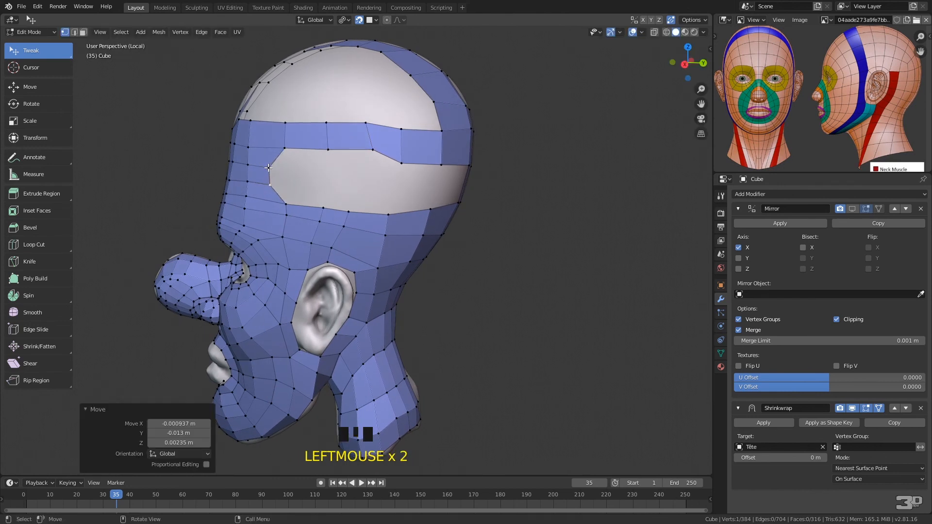
pyautogui.moveTo(292, 140); pyautogui.dragTo(296, 145)
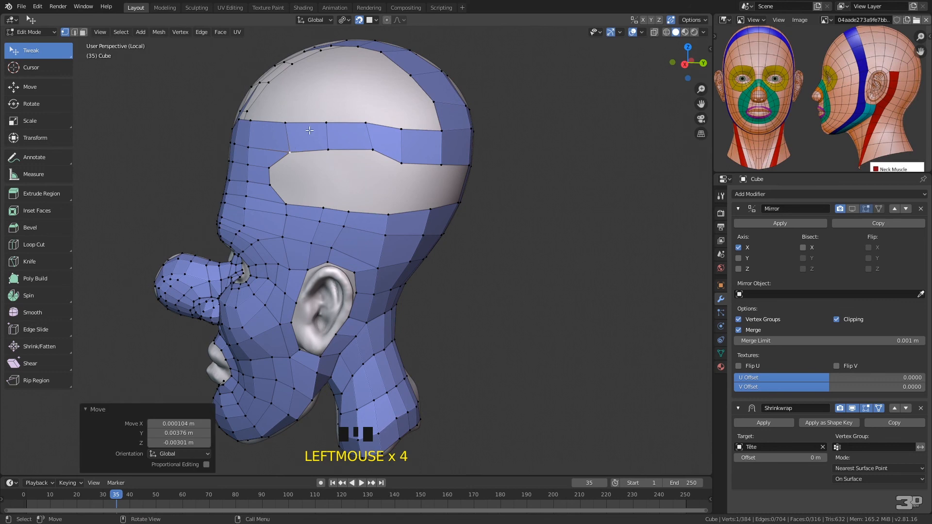
# Fill the opening between the side strip and the rows above the ear with six quads, working from the forehead backward
pyautogui.moveTo(290, 151)
pyautogui.keyDown('ctrl'); pyautogui.mouseDown(button='right')
pyautogui.moveTo(270, 158)
pyautogui.moveTo(279, 209)
pyautogui.moveTo(311, 194)
pyautogui.moveTo(291, 151)
pyautogui.mouseUp(button='right'); pyautogui.keyUp('ctrl')
pyautogui.press('f')
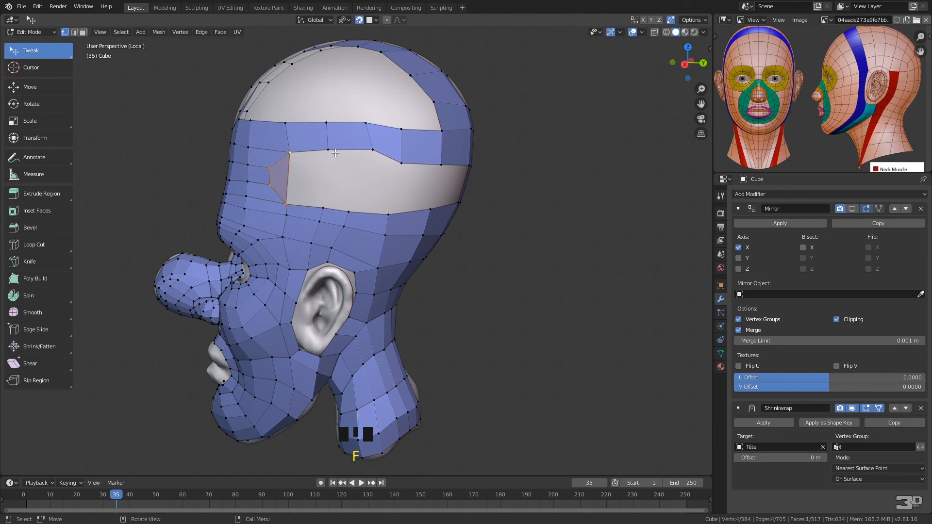
pyautogui.click(287, 203)
pyautogui.keyDown('shift'); pyautogui.click(270, 185); pyautogui.keyUp('shift')
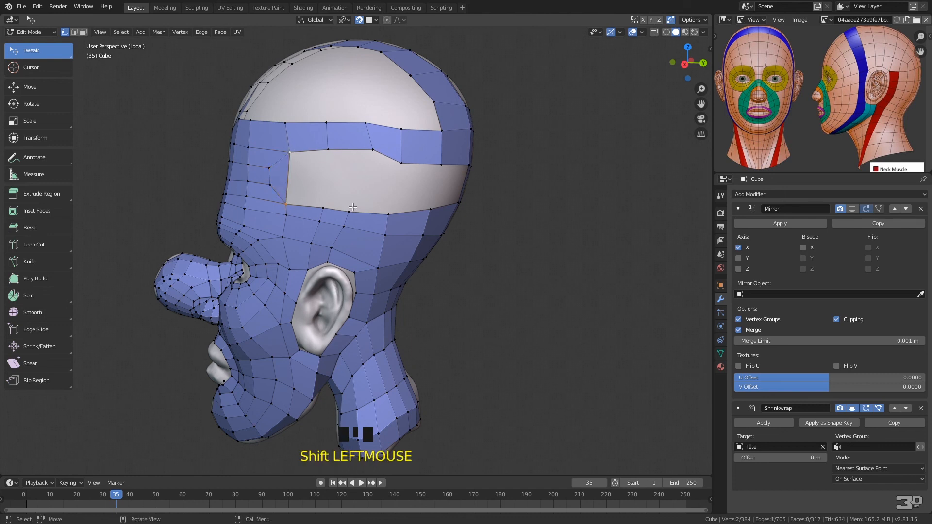
pyautogui.press('f')
pyautogui.press('f')
pyautogui.press('f')
pyautogui.press('f')
pyautogui.press('f')
pyautogui.press('f')
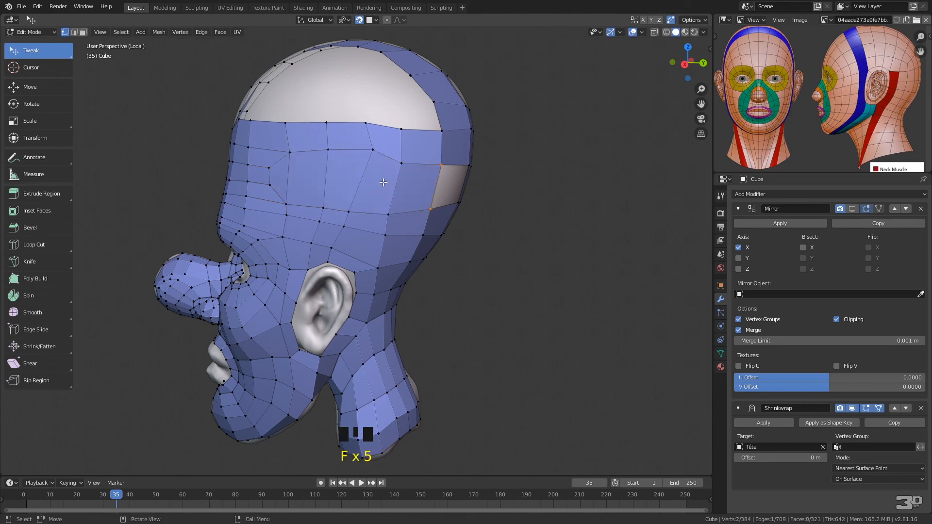
# Move the vertices at the front of the filled side area to smooth its edge flow
pyautogui.moveTo(374, 148); pyautogui.dragTo(325, 166)
pyautogui.moveTo(289, 205); pyautogui.dragTo(269, 177)
pyautogui.moveTo(427, 176); pyautogui.dragTo(442, 186, button='middle')
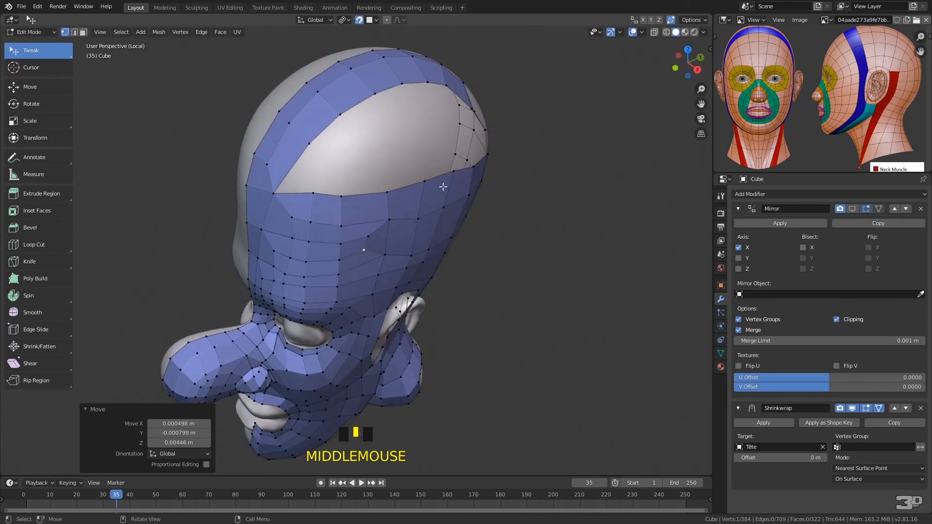
# Add three quads alongside the row next to the centre strip, from the forehead corner up toward the crown
pyautogui.click(276, 192)
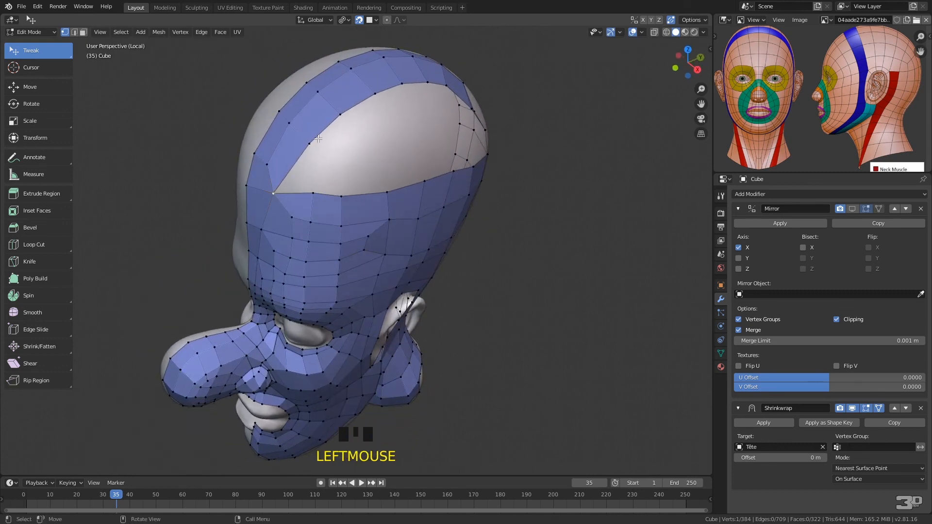
pyautogui.click(274, 191)
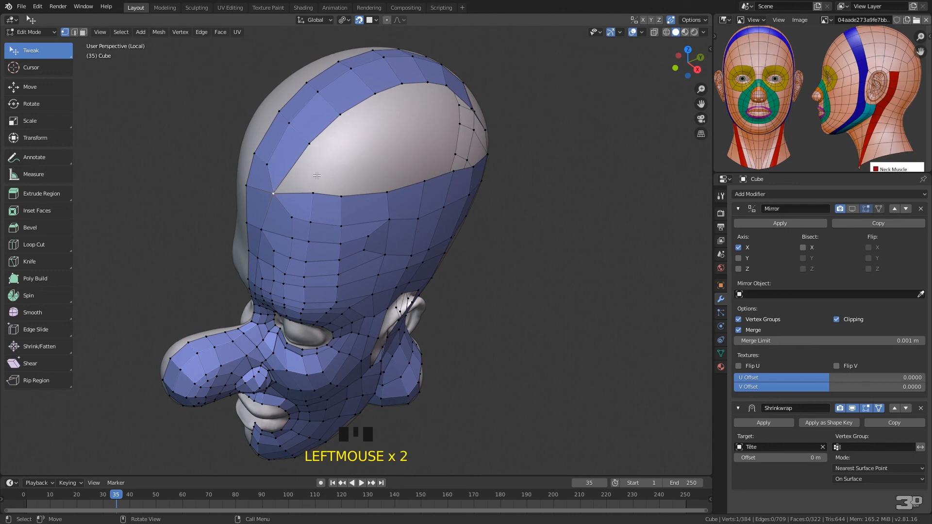
pyautogui.press('f')
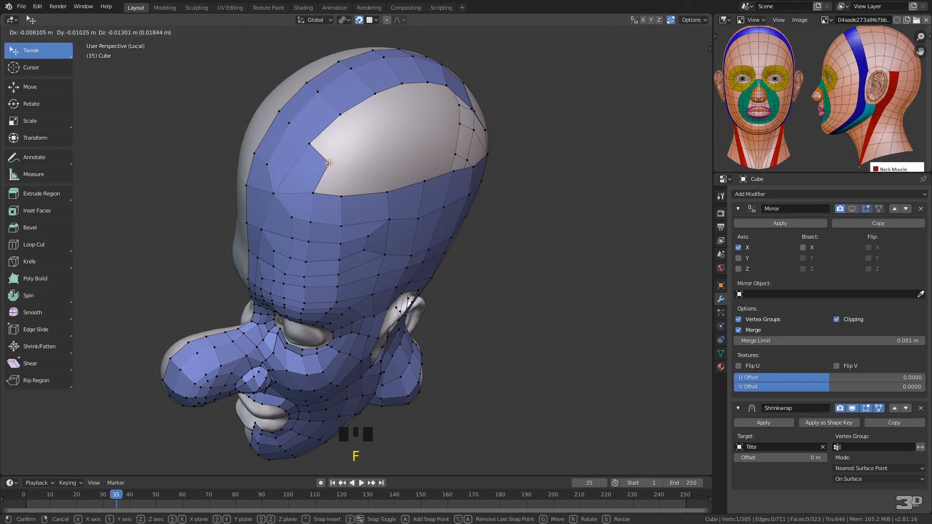
pyautogui.click(333, 165)
pyautogui.click(333, 165)
pyautogui.press('f')
pyautogui.click(362, 144)
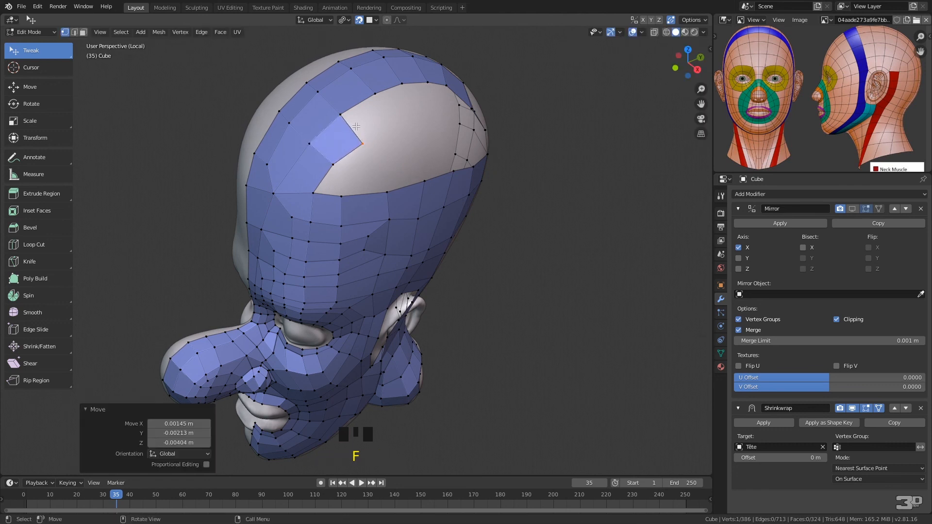
pyautogui.press('f')
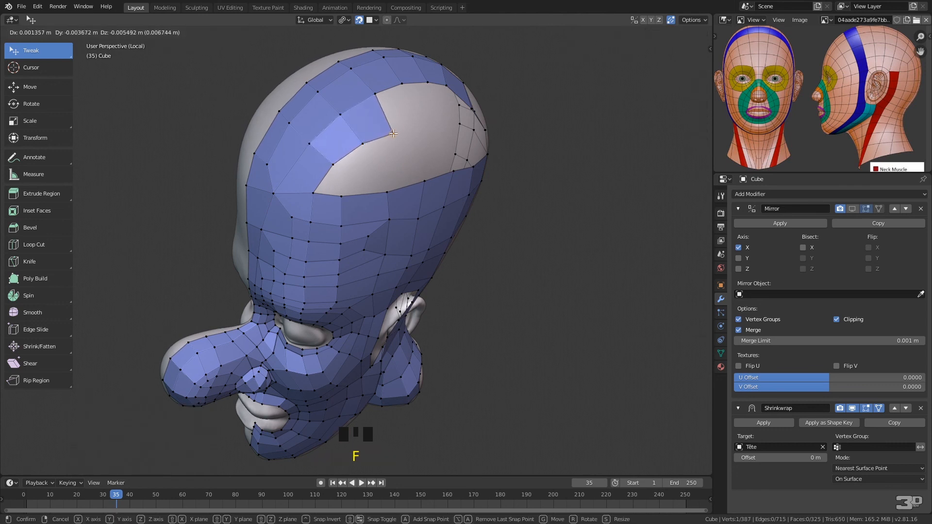
pyautogui.click(392, 135)
pyautogui.moveTo(442, 144); pyautogui.dragTo(410, 141, button='middle')
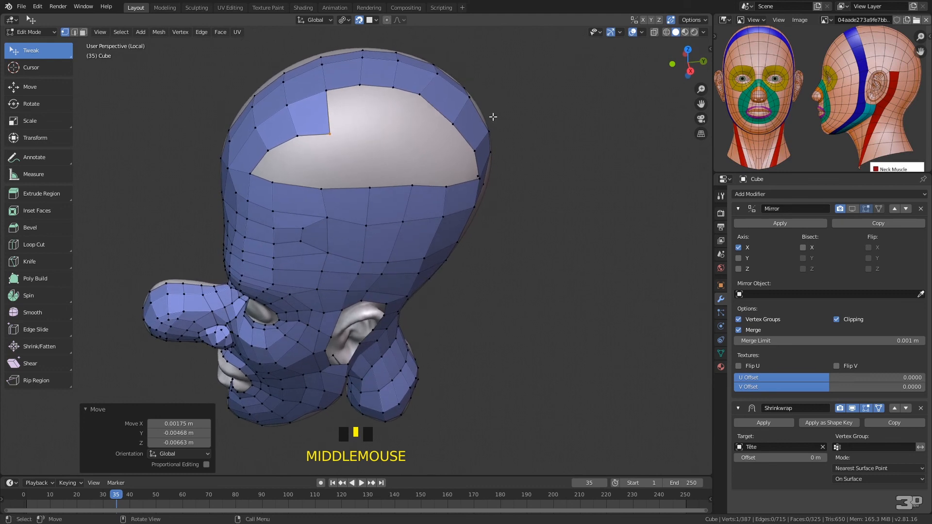
# Add four quads along the same row from the back of the skull forward over the crown
pyautogui.press('f')
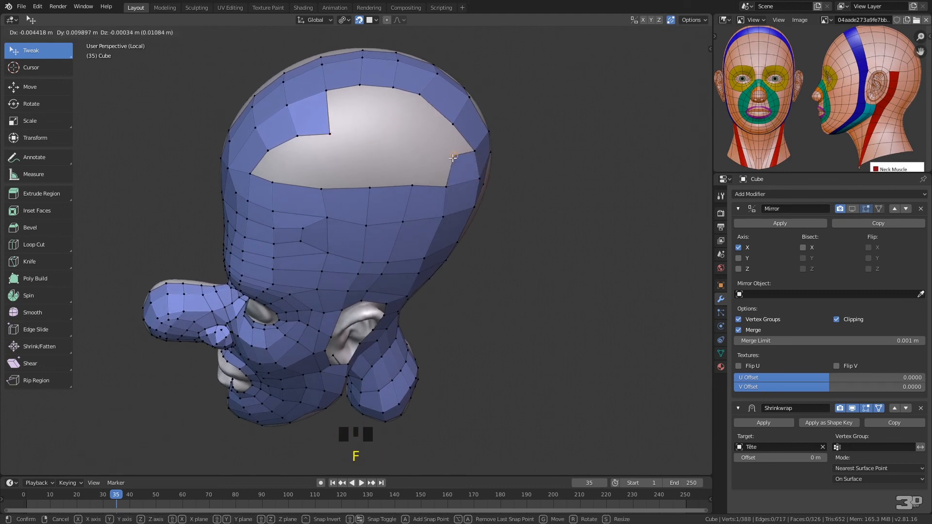
pyautogui.click(447, 165)
pyautogui.press('f')
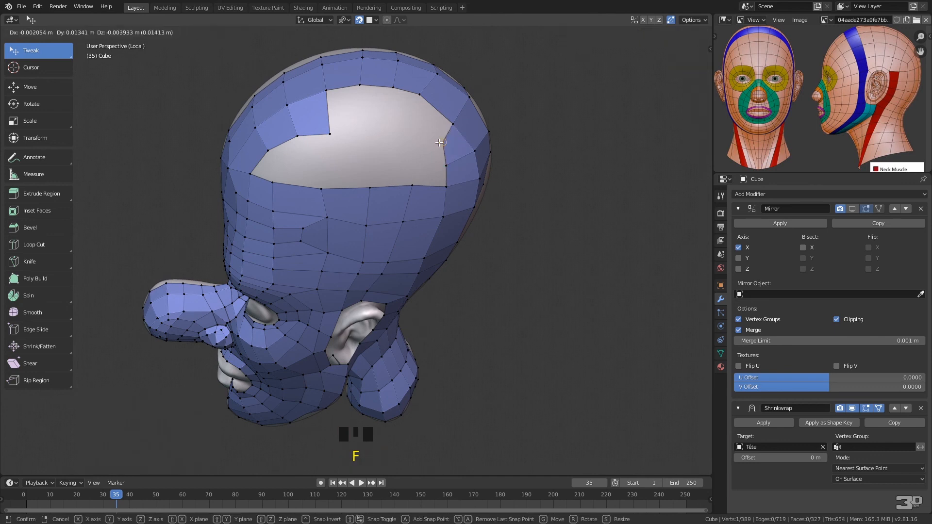
pyautogui.click(447, 128)
pyautogui.press('f')
pyautogui.click(405, 137)
pyautogui.click(418, 103)
pyautogui.press('f')
pyautogui.click(385, 130)
# Close the row over the crown with two more quads and lower its outer vertices toward the side opening
pyautogui.click(394, 90)
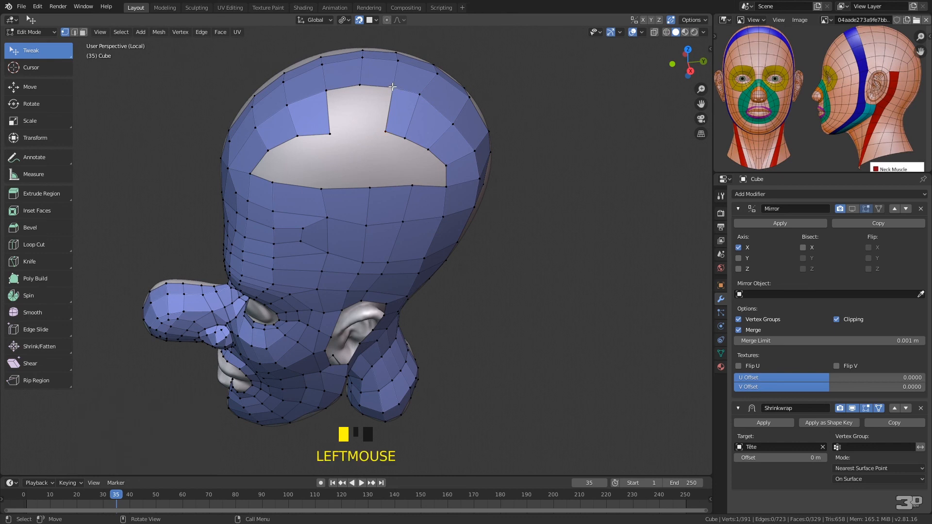
pyautogui.press('f')
pyautogui.click(363, 97)
pyautogui.click(357, 93)
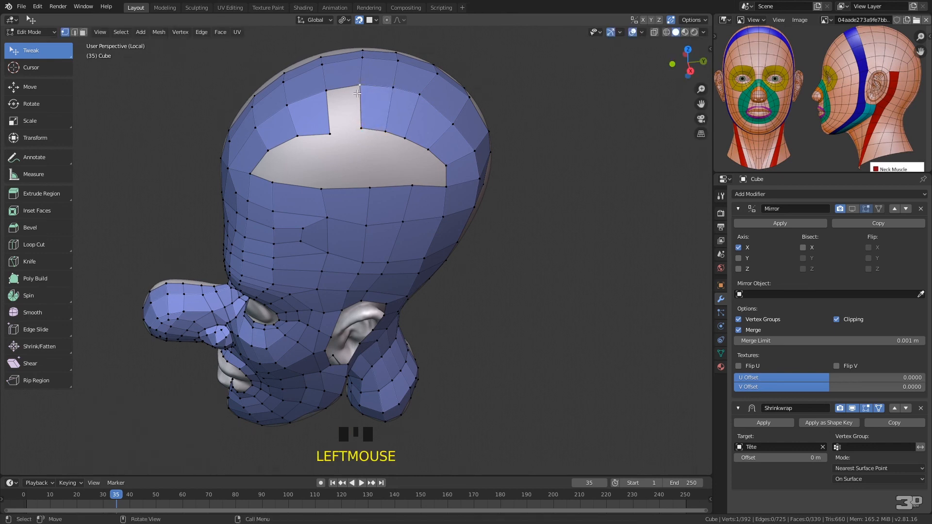
pyautogui.keyDown('shift'); pyautogui.click(327, 91); pyautogui.keyUp('shift')
pyautogui.press('f')
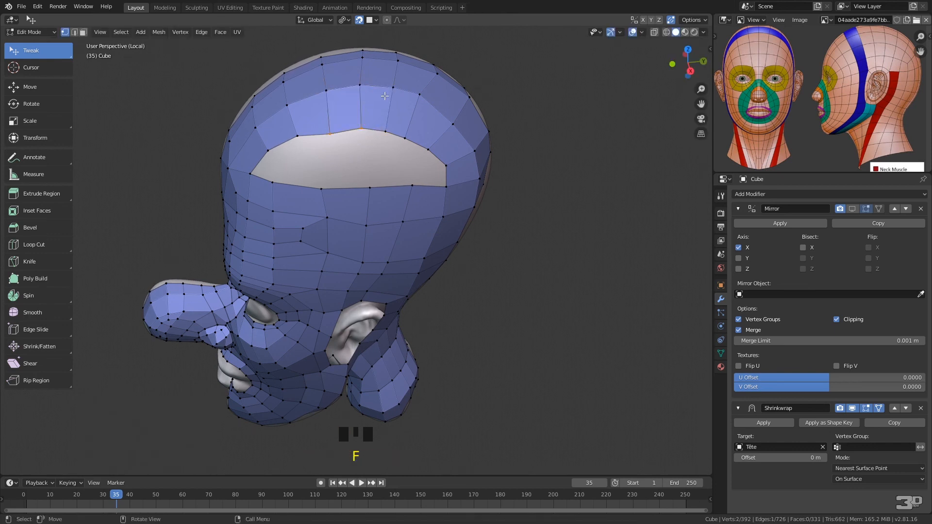
pyautogui.moveTo(268, 152); pyautogui.dragTo(362, 147)
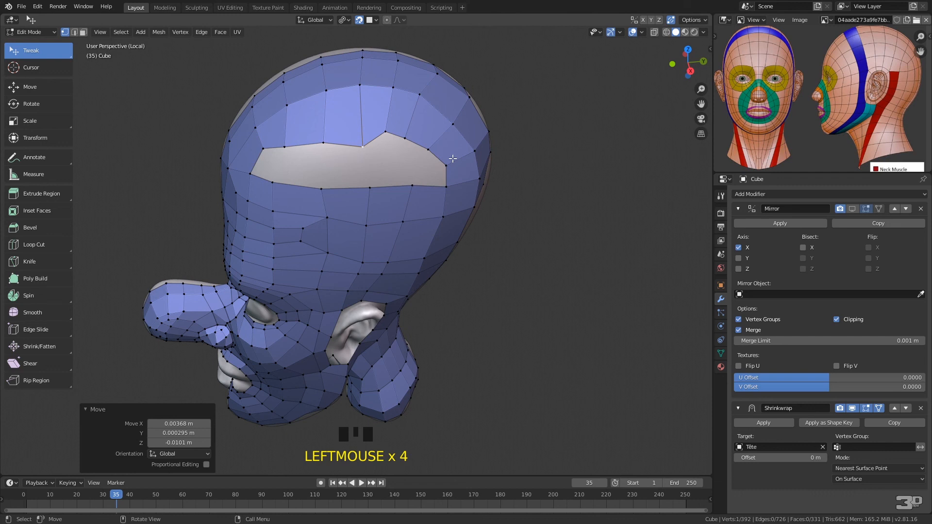
pyautogui.moveTo(428, 149); pyautogui.dragTo(420, 154)
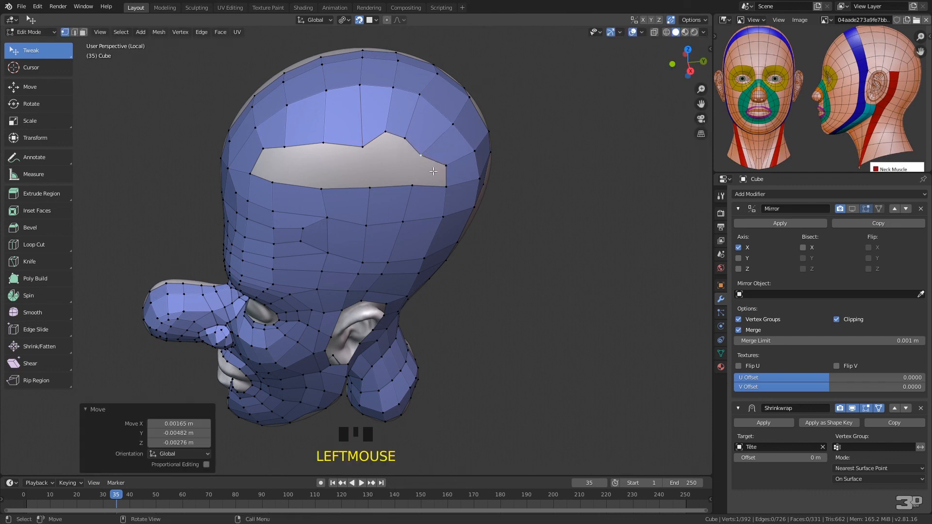
# Dissolve two neighbouring edge loops crossing the rear half of the crown
pyautogui.press('2')
pyautogui.click(399, 111)
pyautogui.keyDown('alt'); pyautogui.click(400, 113); pyautogui.keyUp('alt')
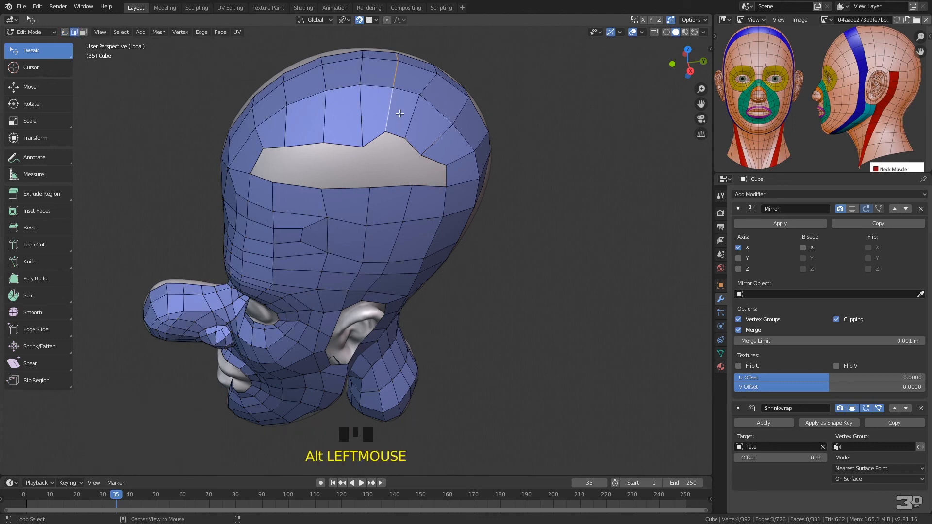
pyautogui.rightClick(399, 116)
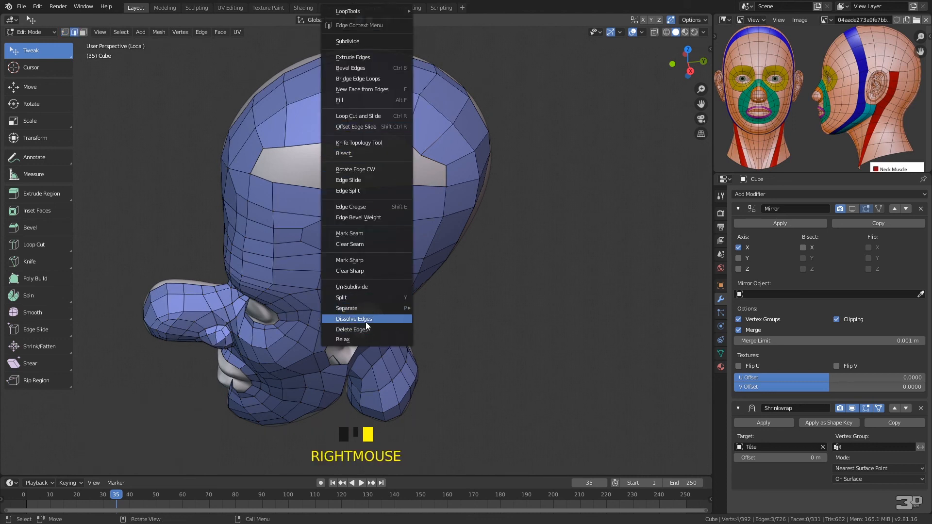
pyautogui.click(366, 322)
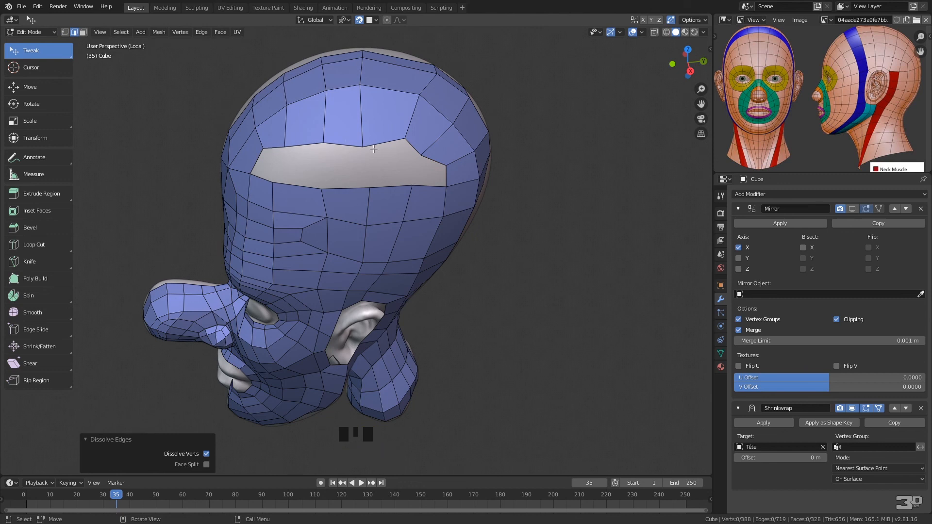
pyautogui.click(410, 123)
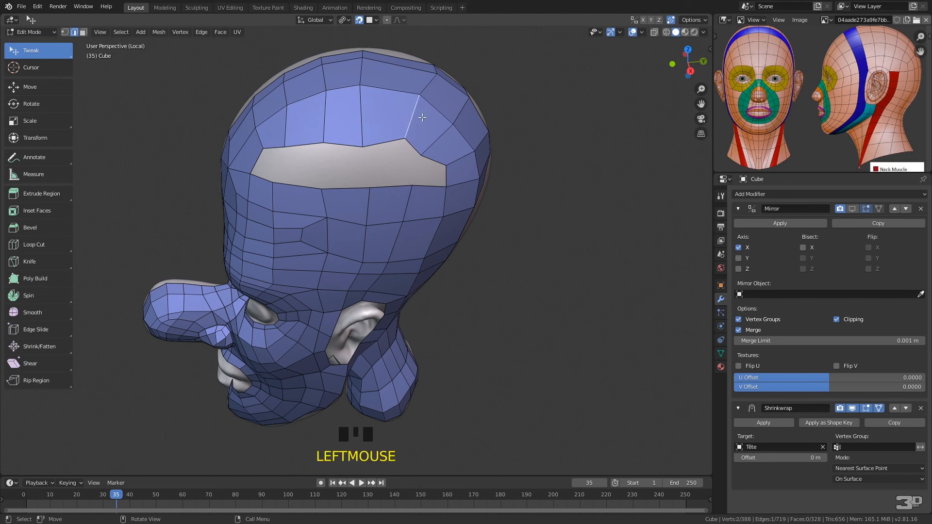
pyautogui.keyDown('alt'); pyautogui.click(412, 120); pyautogui.keyUp('alt')
pyautogui.rightClick(420, 128)
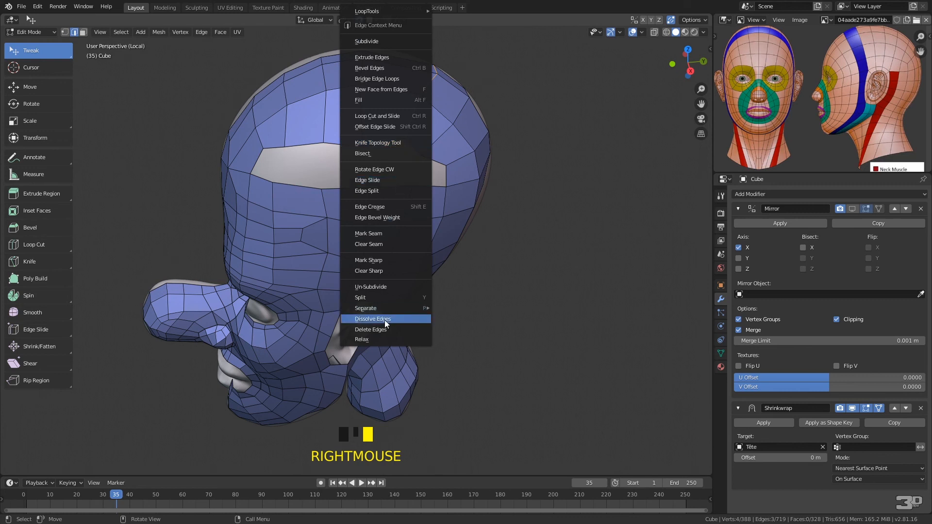
pyautogui.click(386, 321)
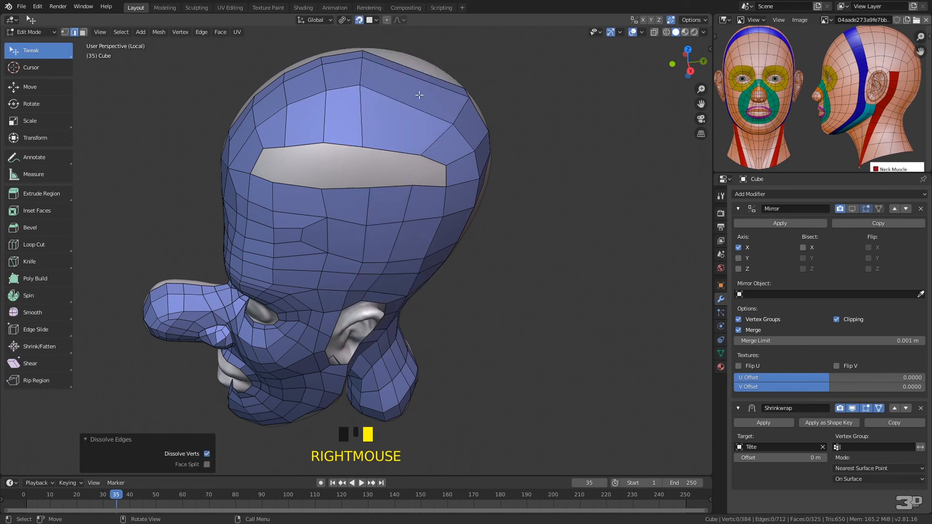
# Enable proportional editing and slide the upper vertices of the crown loop backward into the widened gap
pyautogui.moveTo(389, 89); pyautogui.dragTo(377, 154, button='middle')
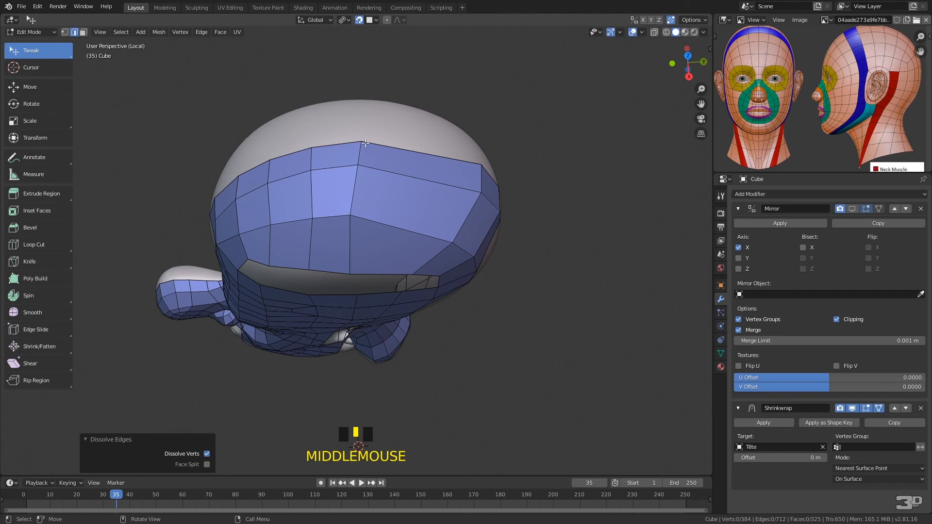
pyautogui.press('1')
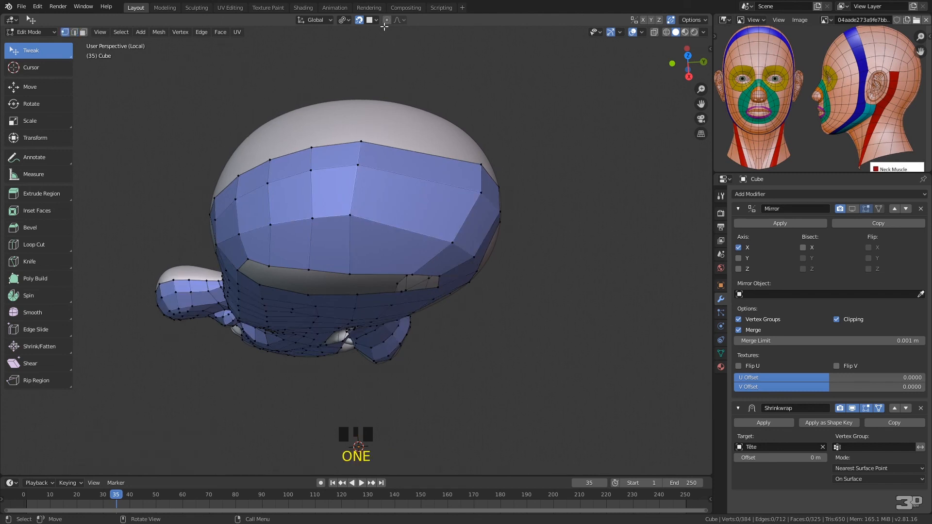
pyautogui.click(387, 19)
pyautogui.moveTo(374, 146); pyautogui.dragTo(419, 151)
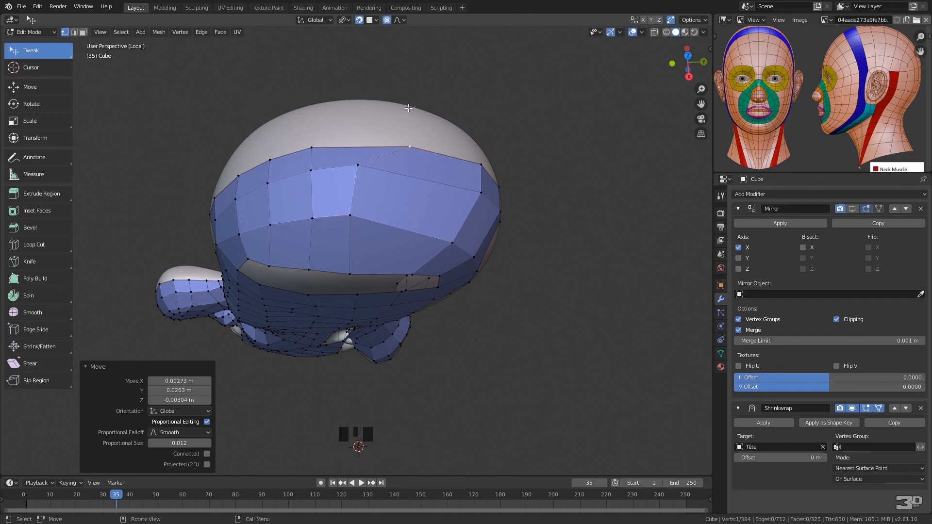
pyautogui.click(357, 162)
pyautogui.moveTo(361, 166)
pyautogui.mouseDown(button='middle')
pyautogui.moveTo(371, 168)
pyautogui.moveTo(360, 166)
pyautogui.mouseUp(button='middle')
pyautogui.moveTo(360, 166); pyautogui.dragTo(403, 168)
pyautogui.scroll(-8, 380, 164)
pyautogui.moveTo(322, 144); pyautogui.dragTo(341, 139)
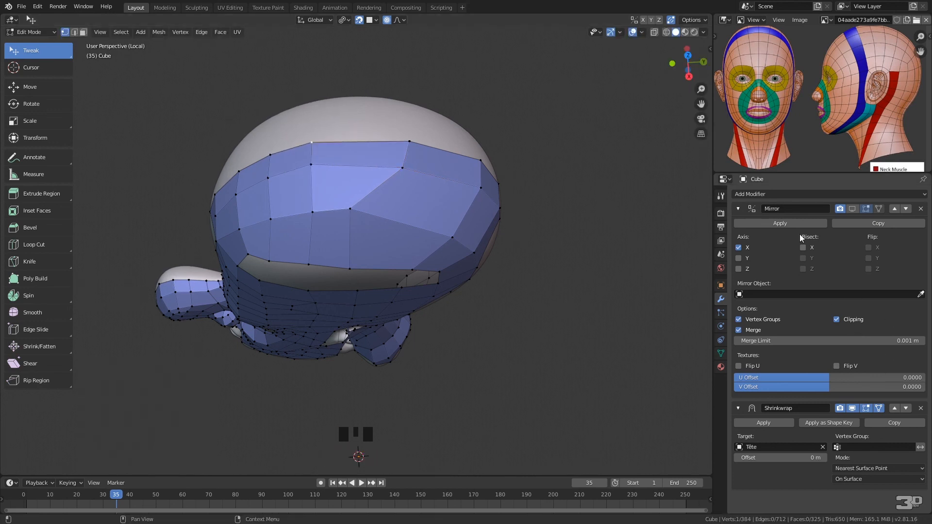
# Show the Mirror modifier in the viewport and move the crown loop's lower vertices backward to straighten it
pyautogui.click(852, 209)
pyautogui.moveTo(412, 144); pyautogui.dragTo(410, 147)
pyautogui.moveTo(346, 211); pyautogui.dragTo(385, 214)
pyautogui.click(350, 270)
pyautogui.moveTo(351, 270); pyautogui.dragTo(369, 265)
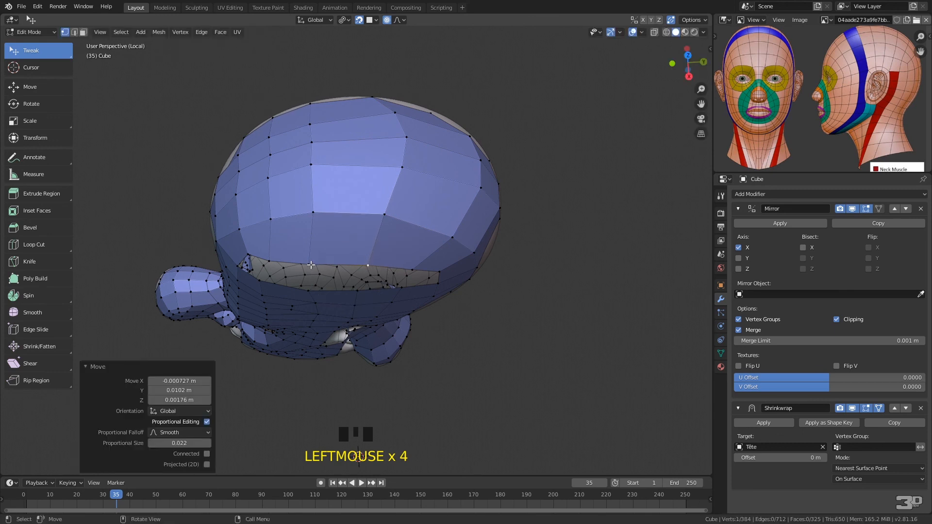
# Shift the next crown loop's vertices backward and adjust the loop behind it to even the quad spacing
pyautogui.moveTo(311, 165); pyautogui.dragTo(325, 145)
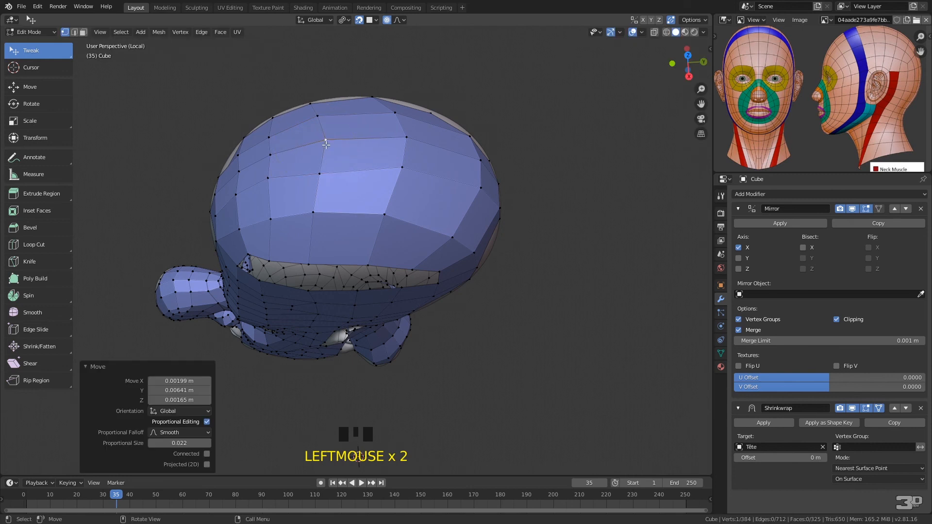
pyautogui.moveTo(315, 209); pyautogui.dragTo(324, 213)
pyautogui.moveTo(308, 269); pyautogui.dragTo(315, 267)
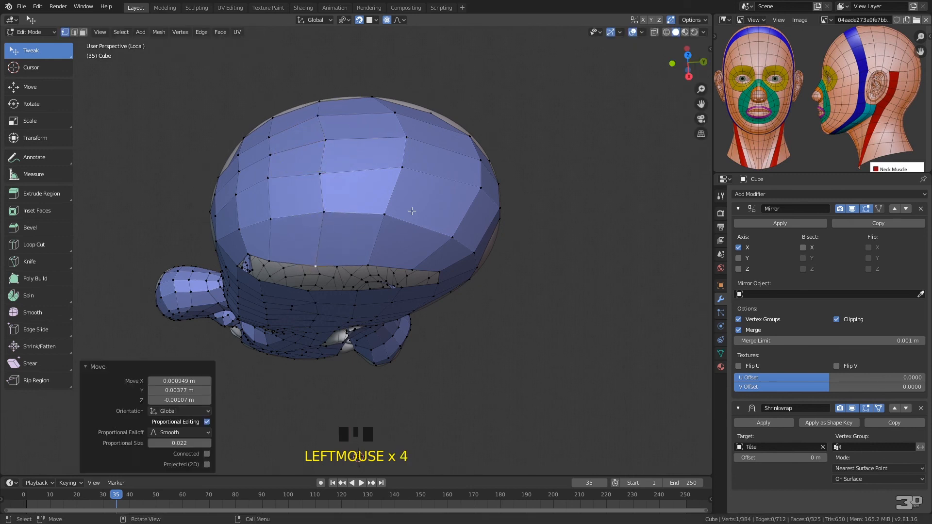
pyautogui.moveTo(388, 208); pyautogui.dragTo(391, 207)
pyautogui.moveTo(391, 207); pyautogui.dragTo(406, 171, button='middle')
# Fill the opening on the side of the skull with quads, working forward from the edge at its rear end
pyautogui.click(452, 145)
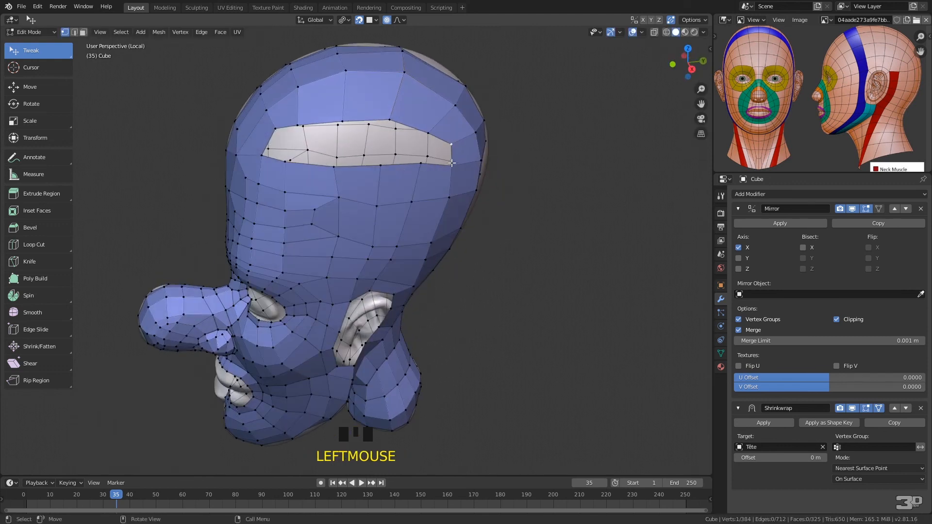
pyautogui.keyDown('shift'); pyautogui.click(461, 172); pyautogui.keyUp('shift')
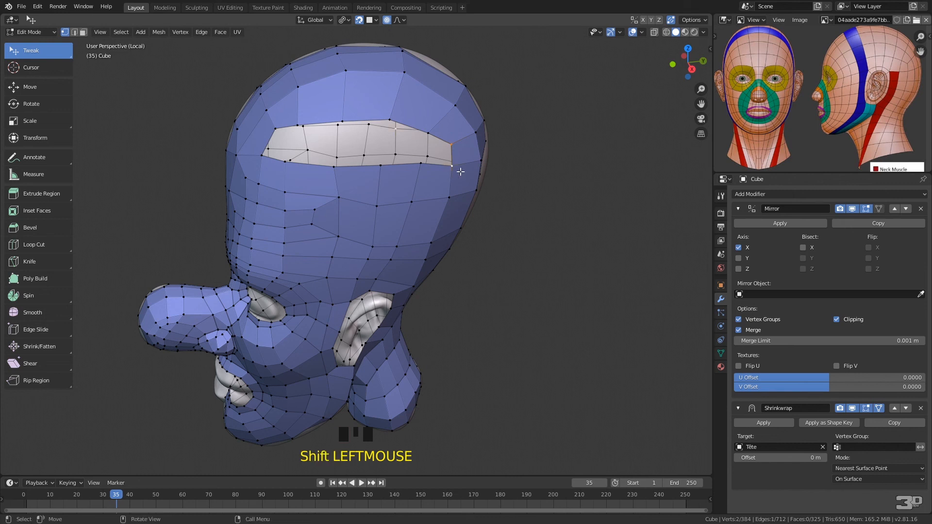
pyautogui.press('f')
pyautogui.press('f')
pyautogui.press('f')
pyautogui.press('f')
pyautogui.press('f')
pyautogui.press('f')
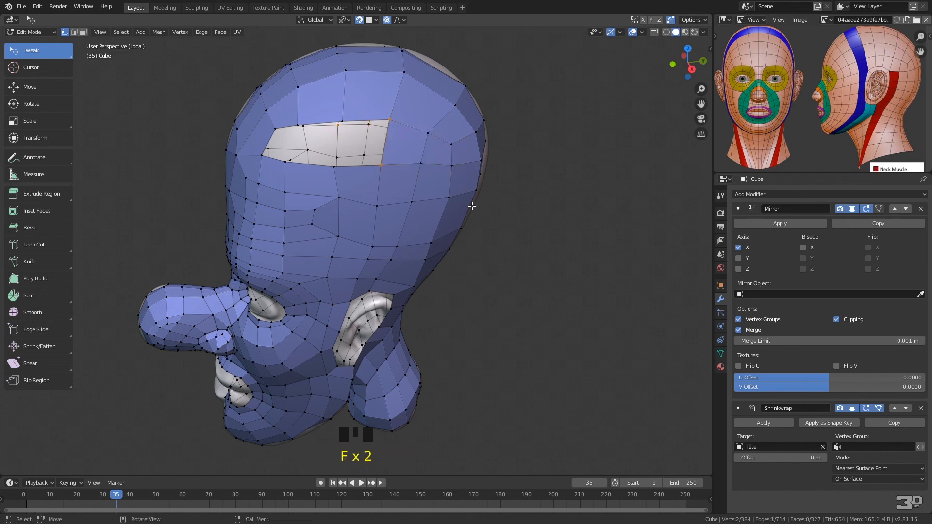
pyautogui.moveTo(420, 224); pyautogui.dragTo(422, 204, button='middle')
# Select all faces of the retopology mesh in face mode and apply Shade Smooth
pyautogui.rightClick(397, 208)
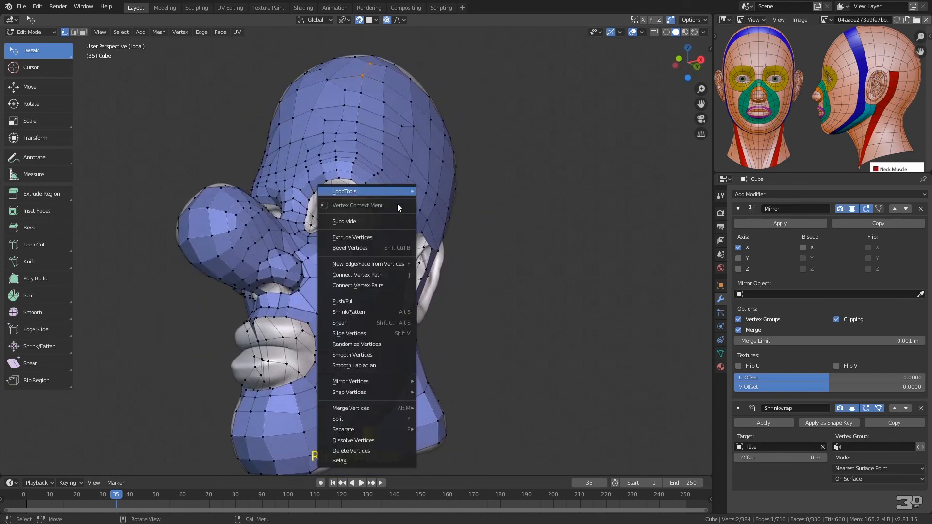
pyautogui.click(446, 141)
pyautogui.press('3')
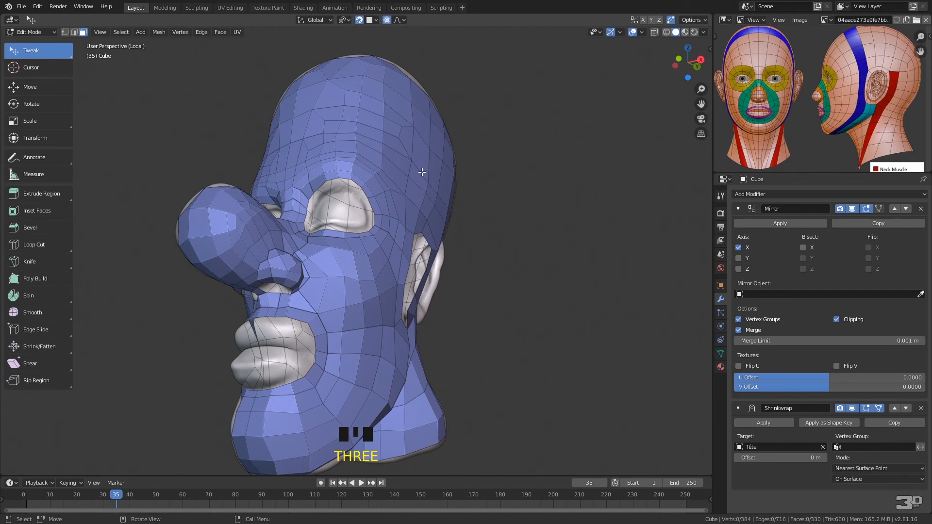
pyautogui.press('a')
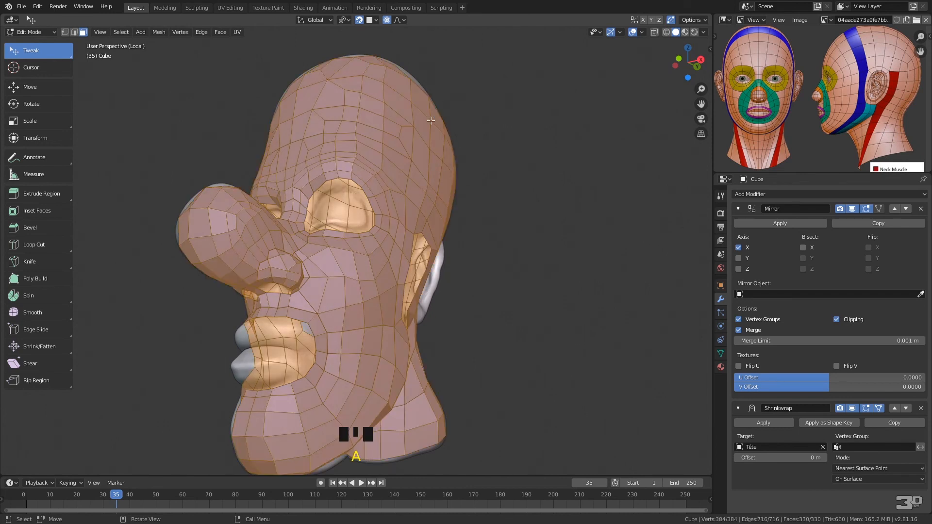
pyautogui.click(221, 32)
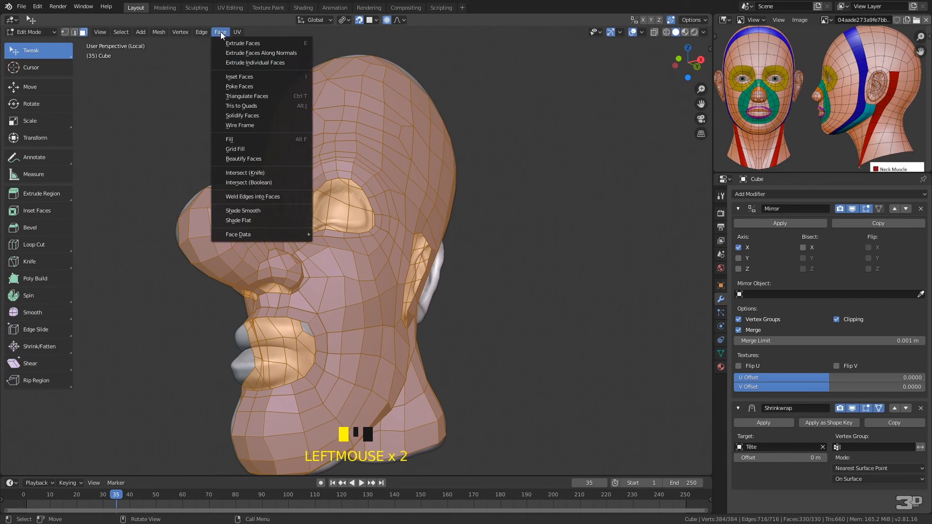
pyautogui.click(261, 210)
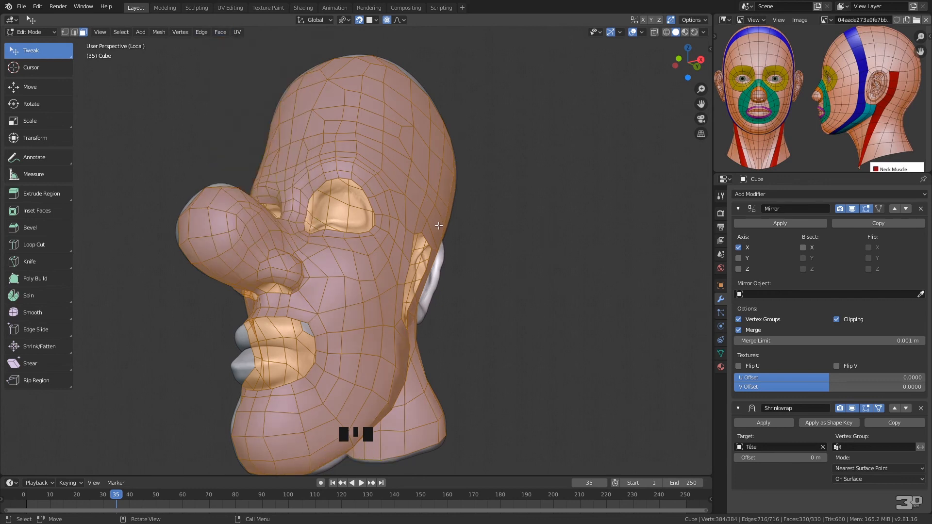
# Try flipping the normals of all the mesh's faces, and undo the flip
pyautogui.press('a')
pyautogui.click(221, 33)
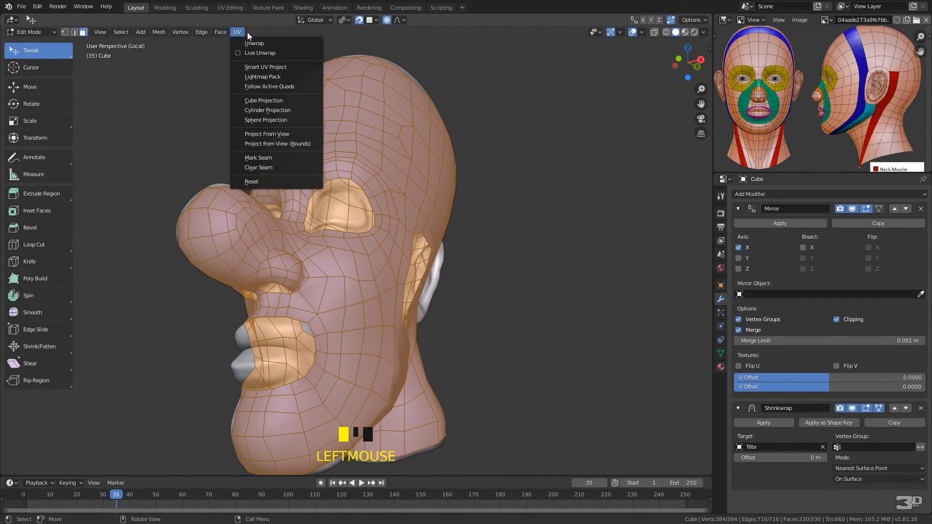
pyautogui.click(221, 33)
pyautogui.click(223, 32)
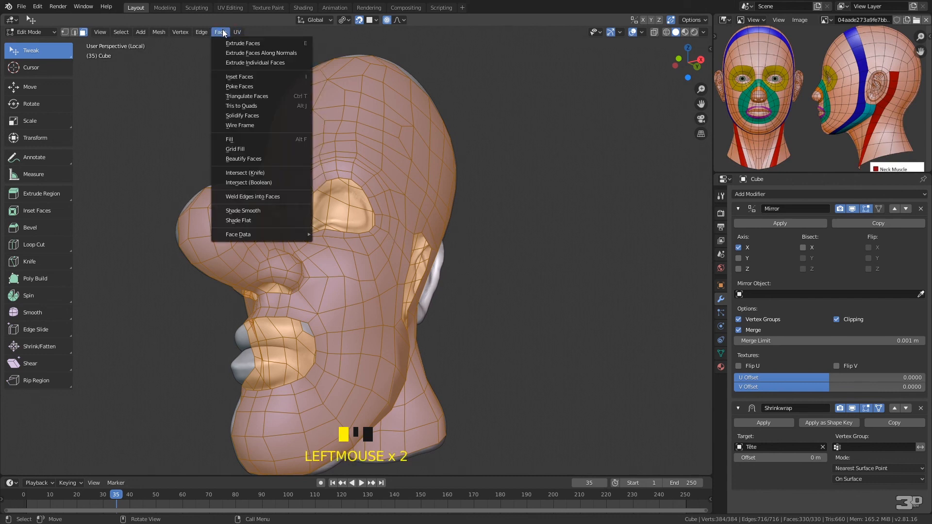
pyautogui.click(159, 32)
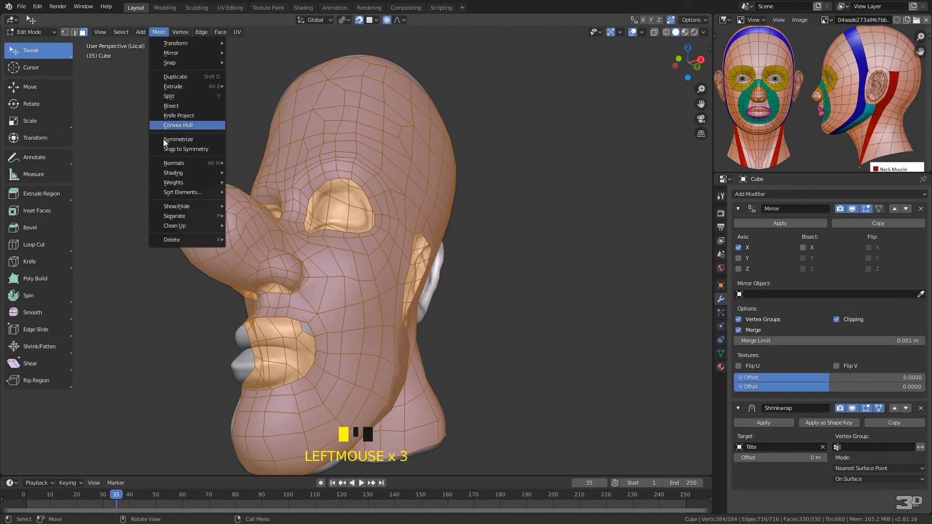
pyautogui.moveTo(176, 164)
pyautogui.click(261, 162)
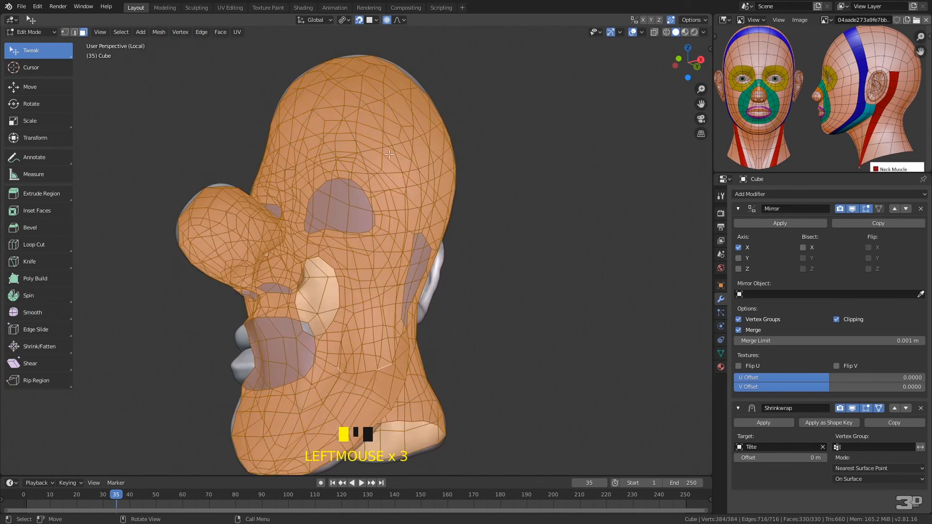
pyautogui.moveTo(459, 183); pyautogui.dragTo(463, 156, button='middle')
pyautogui.hotkey('ctrl', 'z')
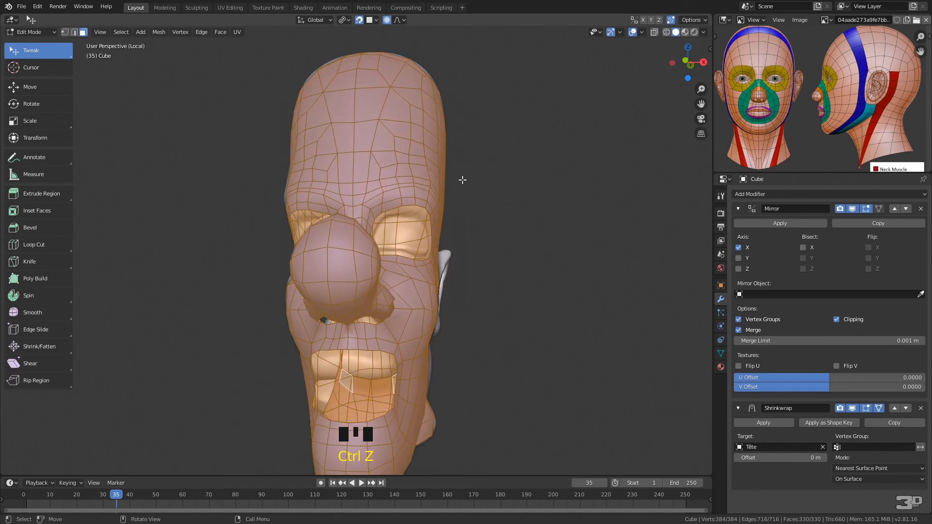
# Deselect all faces, check the direction of the head's normals with the Face Orientation overlay, and turn the overlay off again
pyautogui.press('a')
pyautogui.press('a')
pyautogui.press('a')
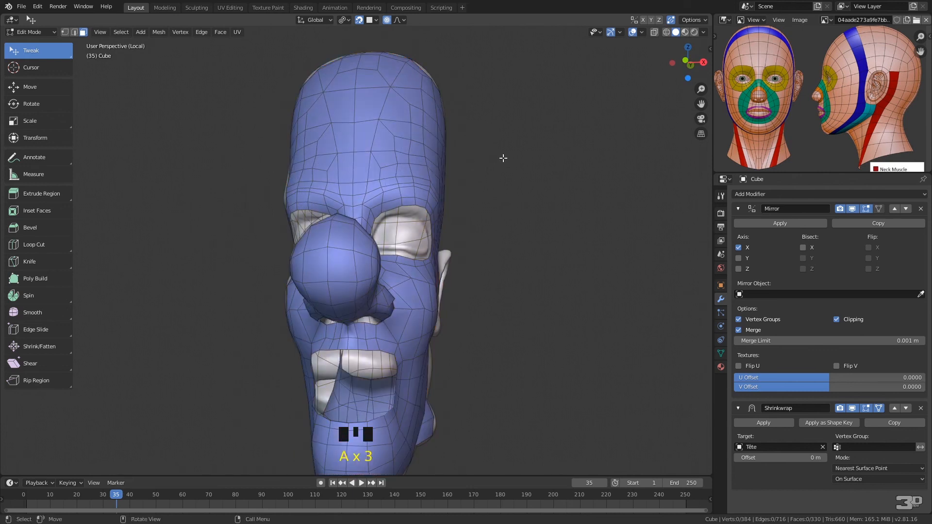
pyautogui.click(703, 32)
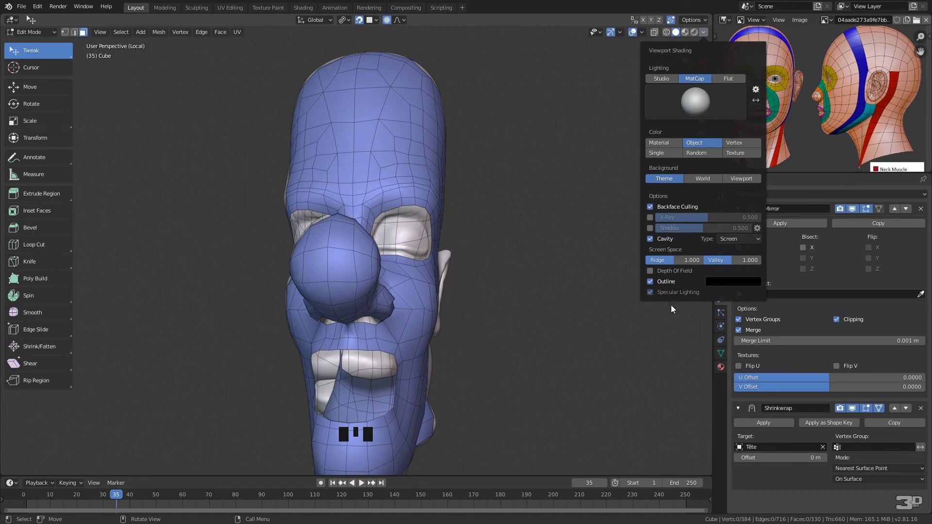
pyautogui.click(641, 32)
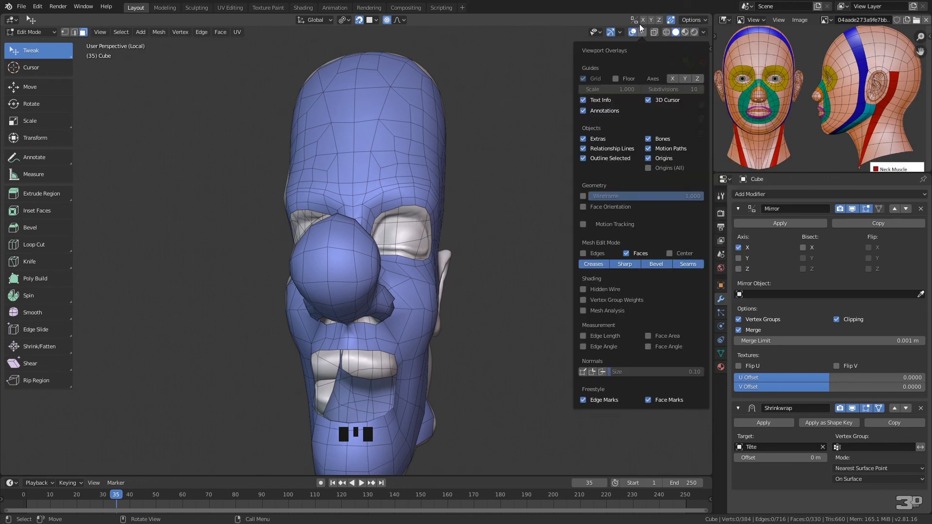
pyautogui.click(583, 206)
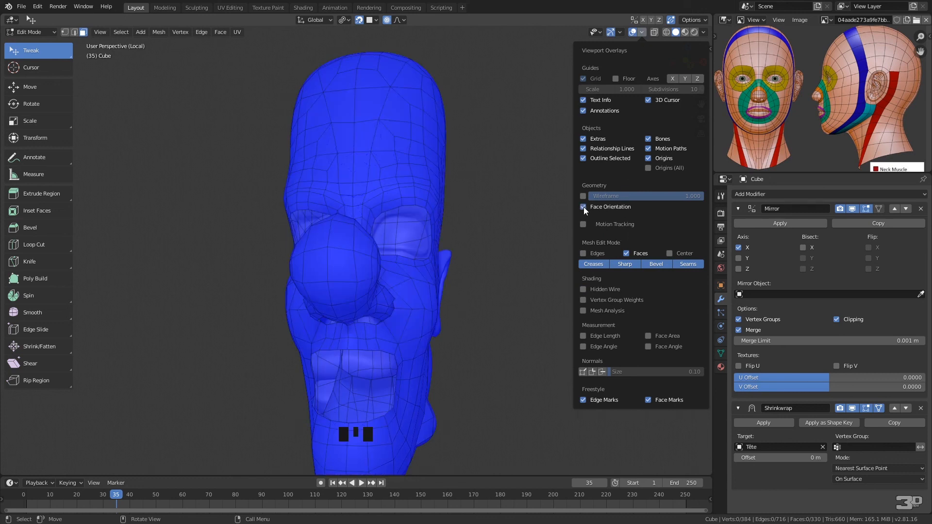
pyautogui.click(583, 206)
pyautogui.moveTo(390, 342); pyautogui.dragTo(431, 333, button='middle')
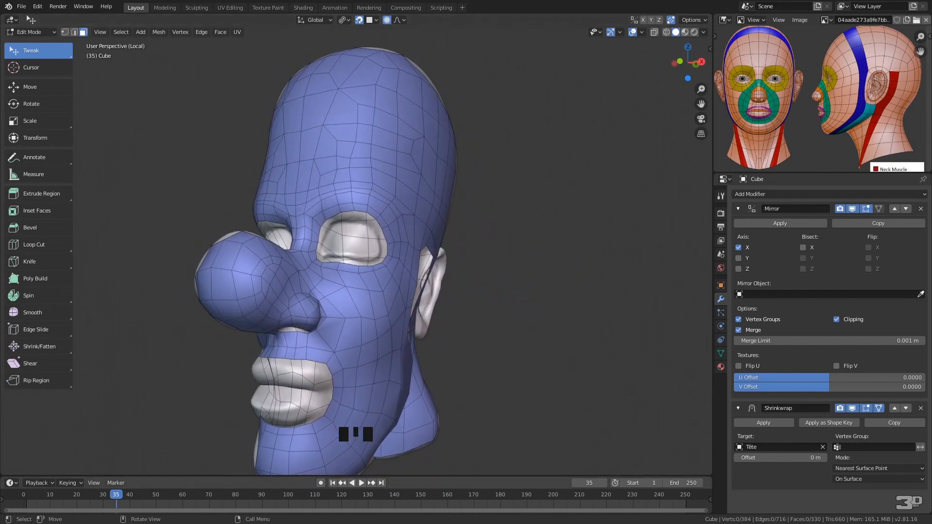